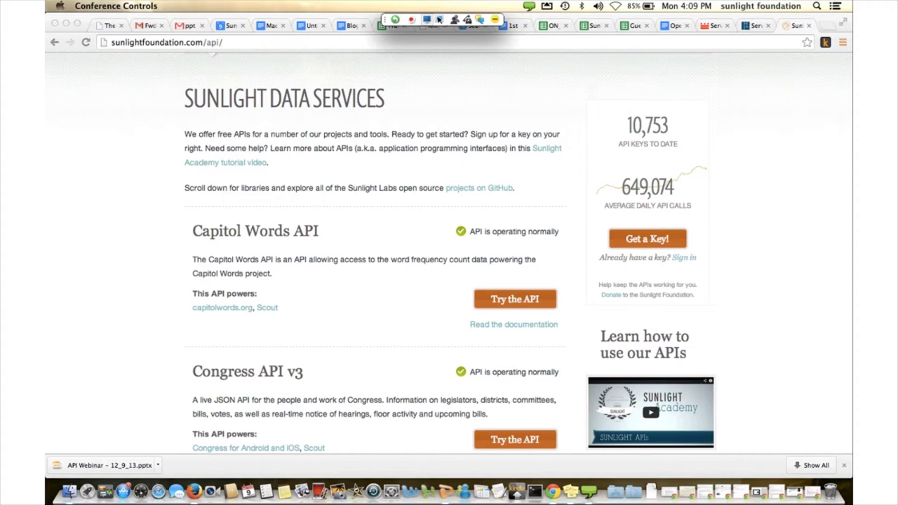
Open the Sunlight Developer Community page from the APIs section.
scroll(449, 253, "up", 1)
scroll(449, 252, "down", 10)
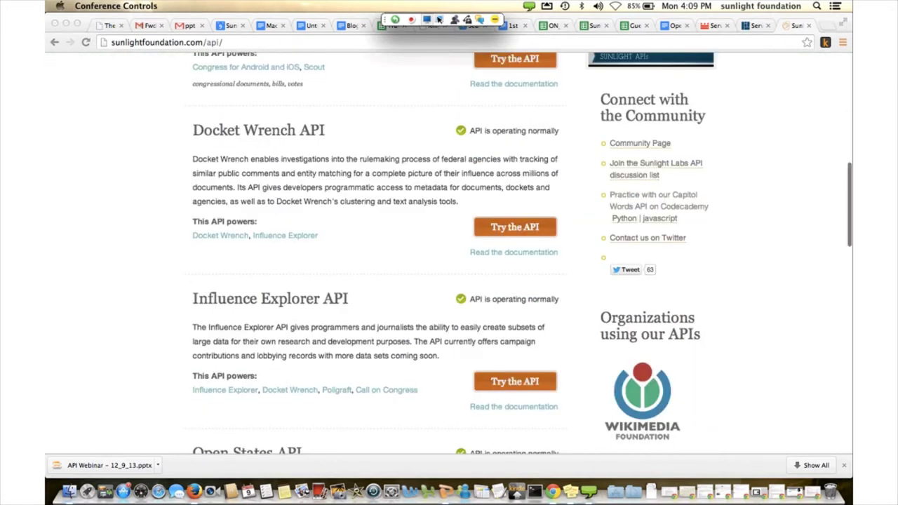
scroll(449, 252, "up", 6)
scroll(304, 261, "up", 8)
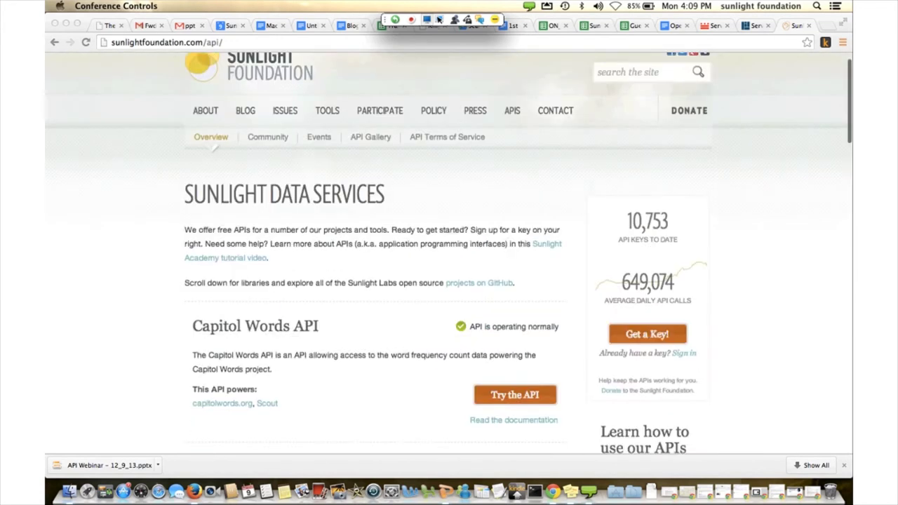
left_click(303, 261)
left_click(267, 166)
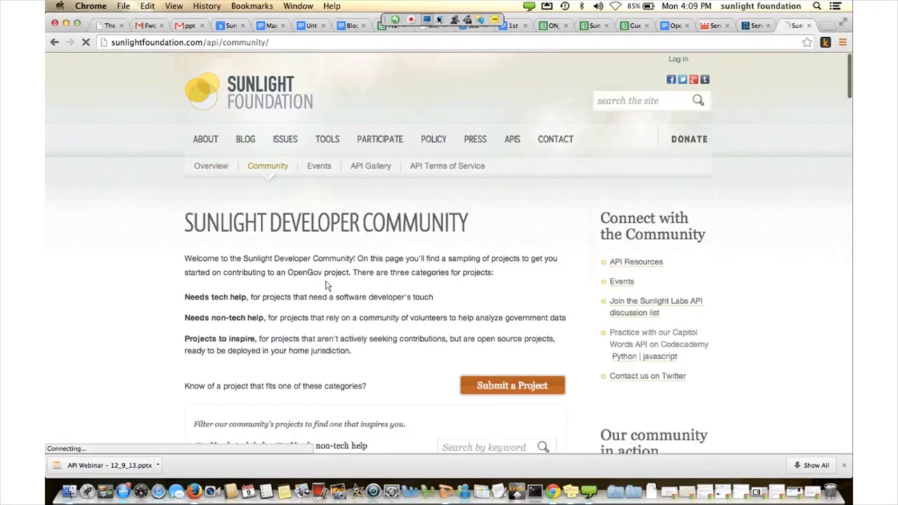
Browse the community project list and filter it to Projects to inspire.
scroll(326, 284, "down", 2)
scroll(326, 284, "down", 2)
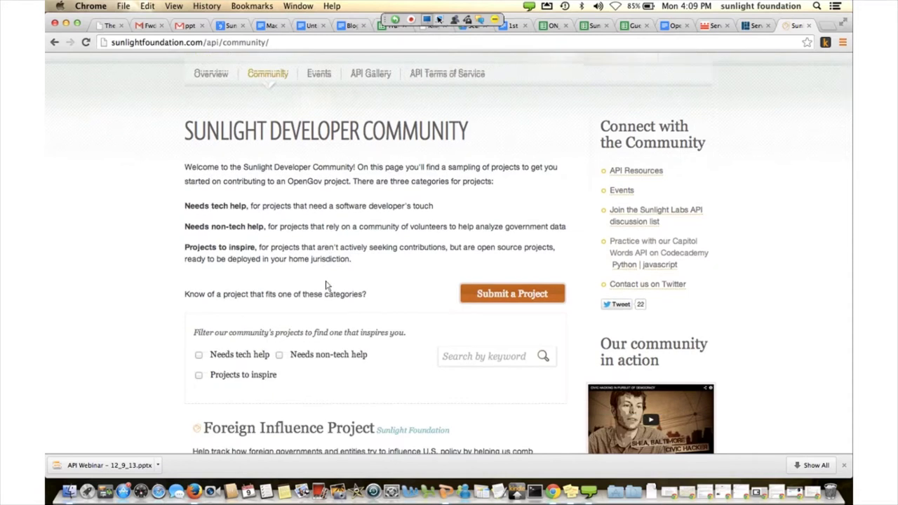
scroll(326, 285, "down", 2)
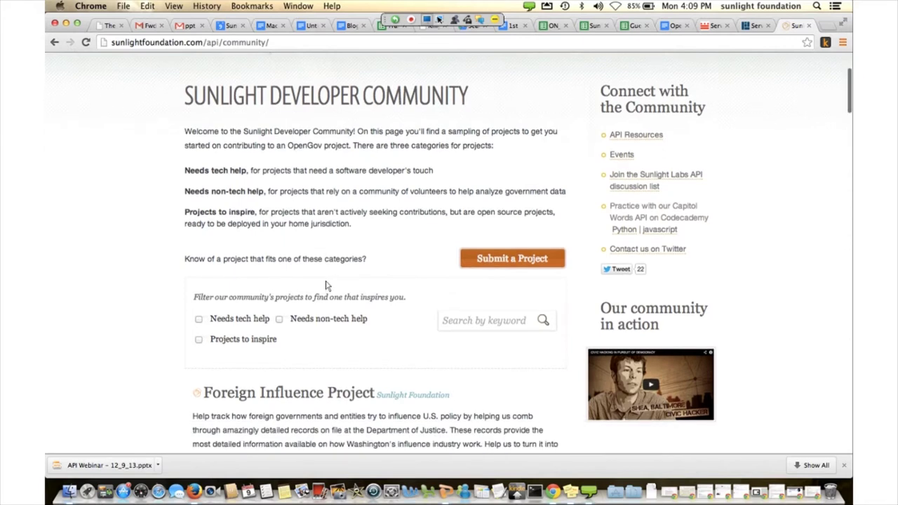
scroll(413, 372, "down", 1)
scroll(412, 372, "down", 1)
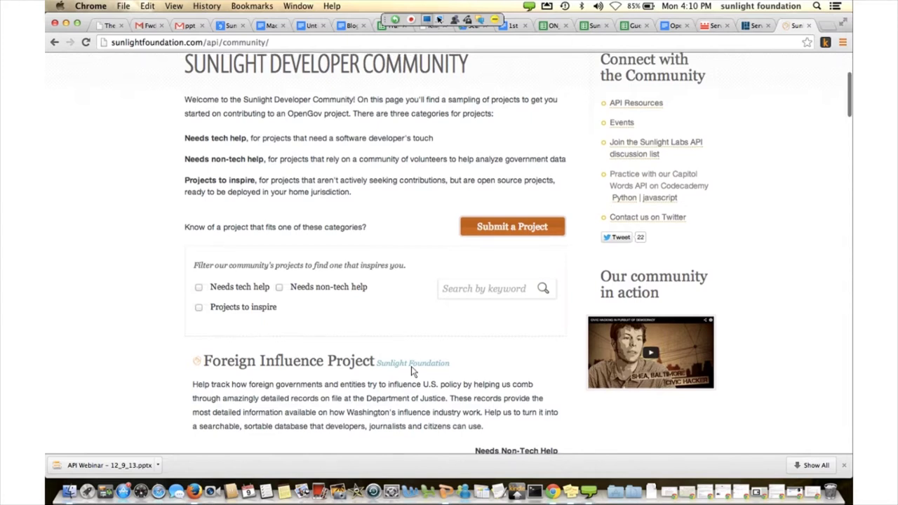
scroll(413, 372, "down", 2)
scroll(412, 372, "up", 2)
scroll(412, 372, "up", 1)
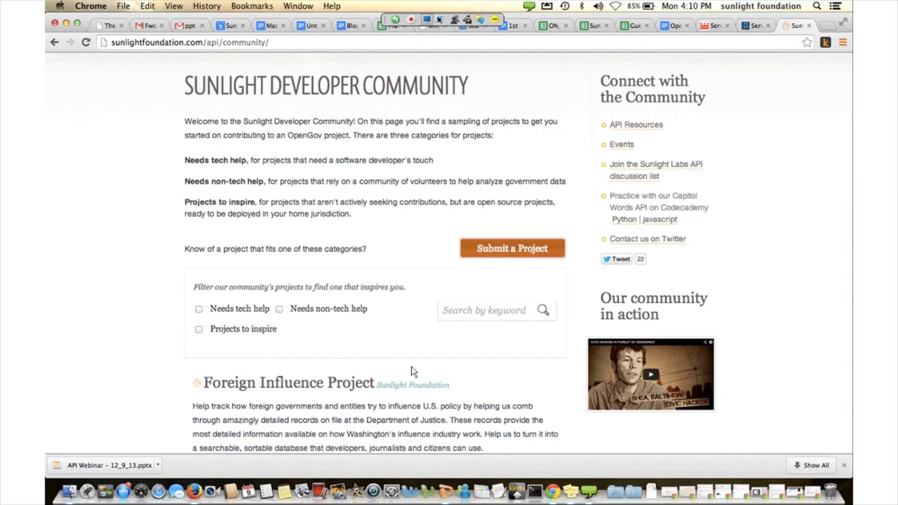
scroll(412, 372, "up", 1)
scroll(412, 372, "down", 2)
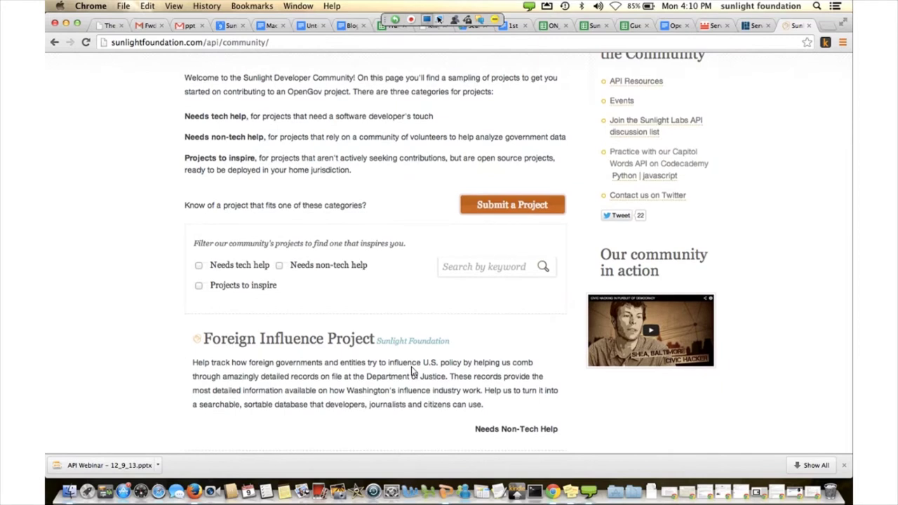
scroll(413, 372, "down", 1)
scroll(412, 372, "down", 3)
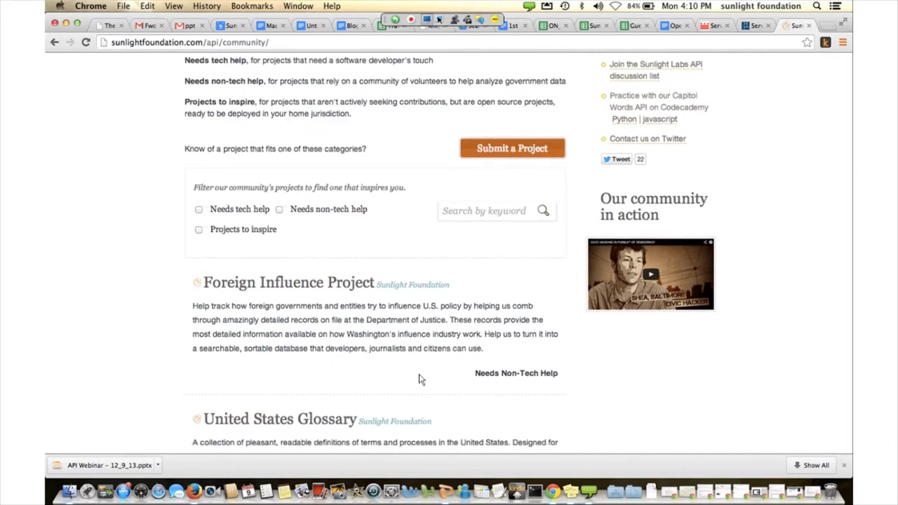
scroll(421, 379, "down", 1)
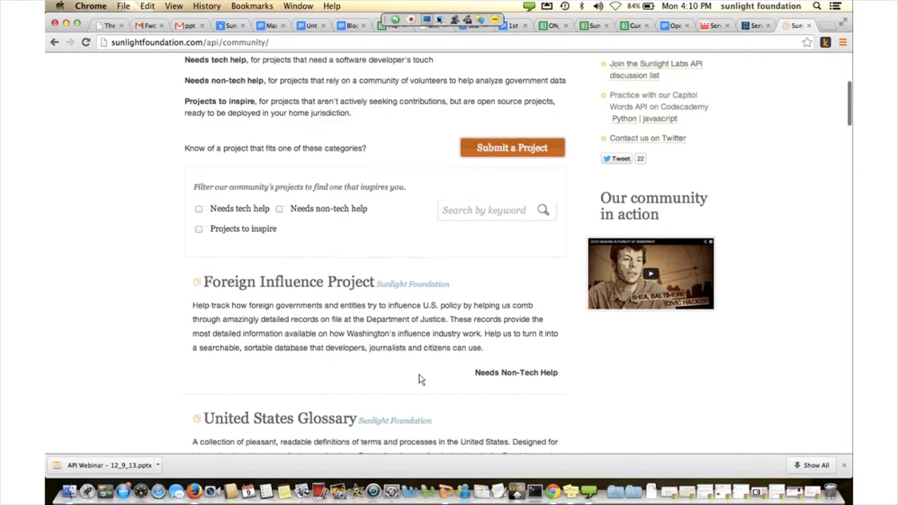
scroll(421, 380, "down", 1)
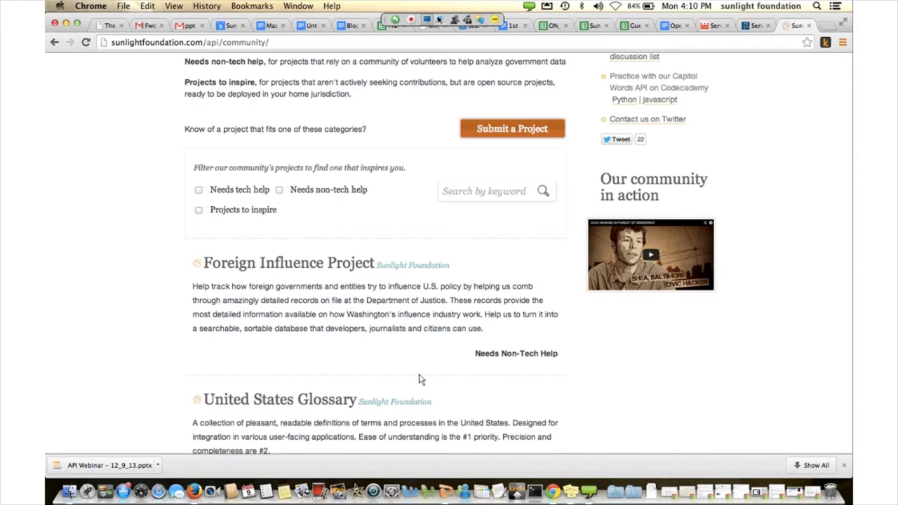
scroll(421, 380, "down", 1)
scroll(421, 380, "down", 3)
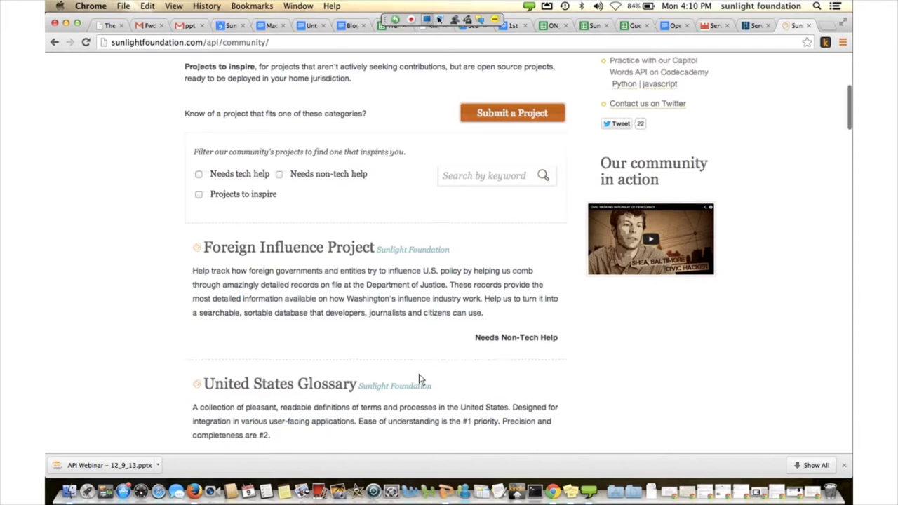
scroll(421, 380, "down", 15)
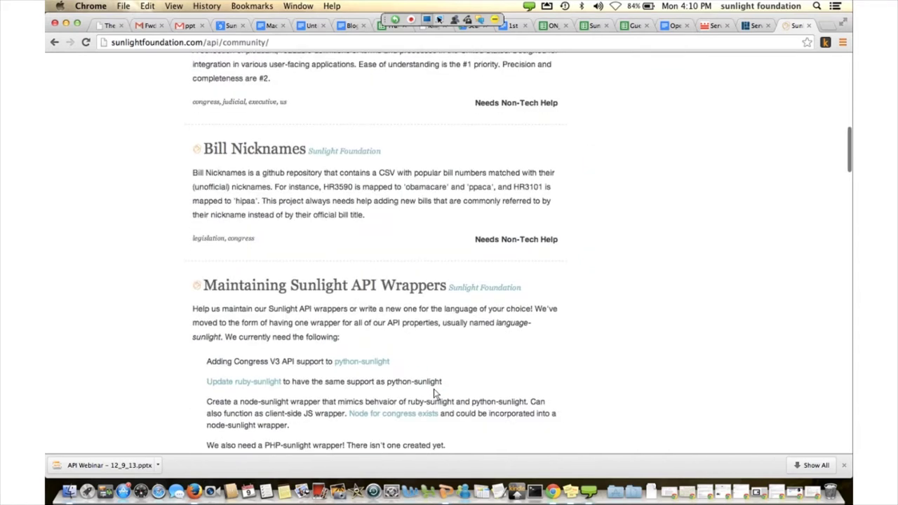
scroll(434, 394, "down", 10)
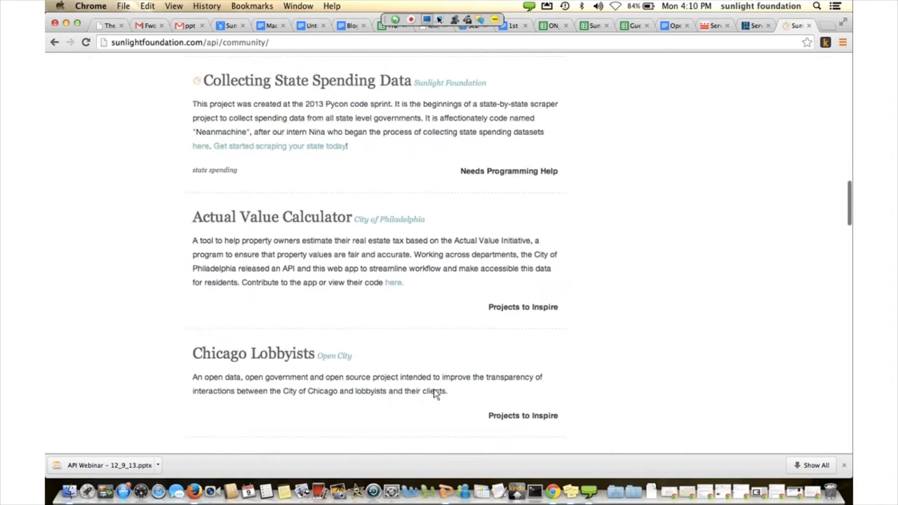
scroll(434, 394, "up", 20)
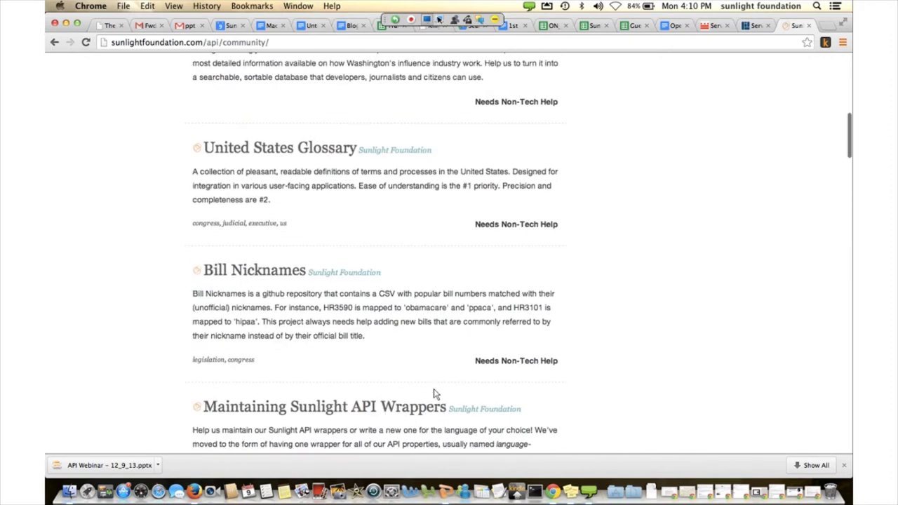
scroll(434, 394, "up", 7)
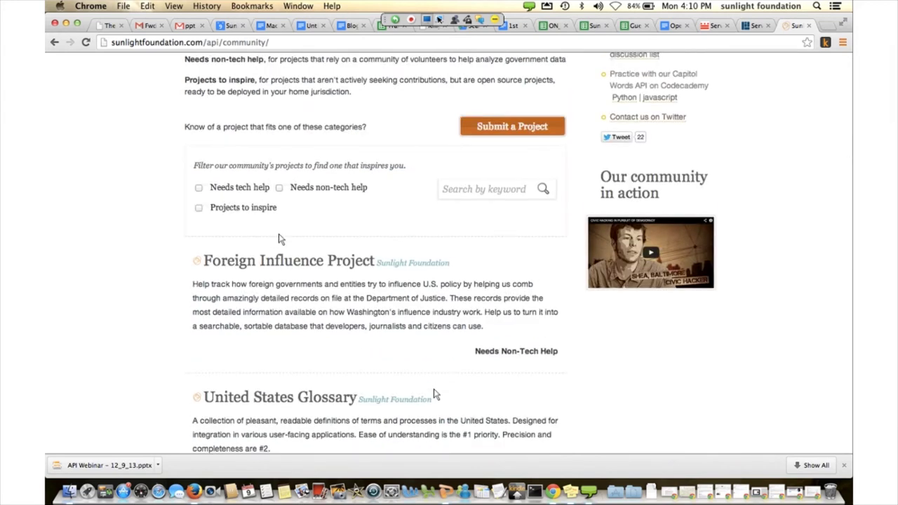
key("space")
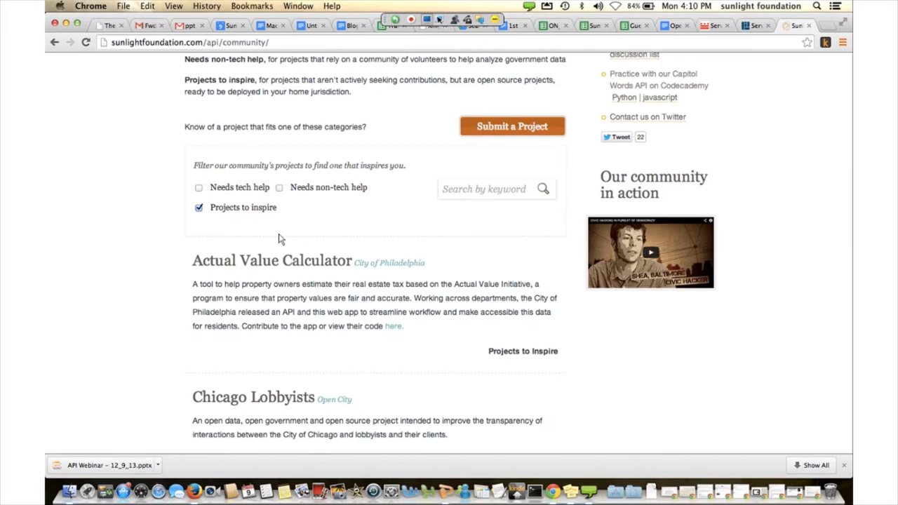
Review the inspiring projects, then go to the API Gallery page.
scroll(482, 439, "up", 3)
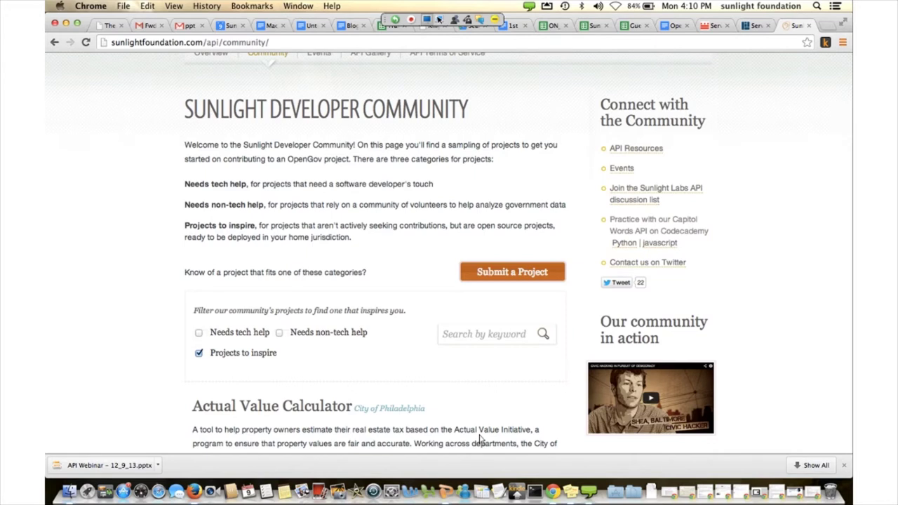
scroll(482, 438, "up", 1)
scroll(481, 438, "down", 1)
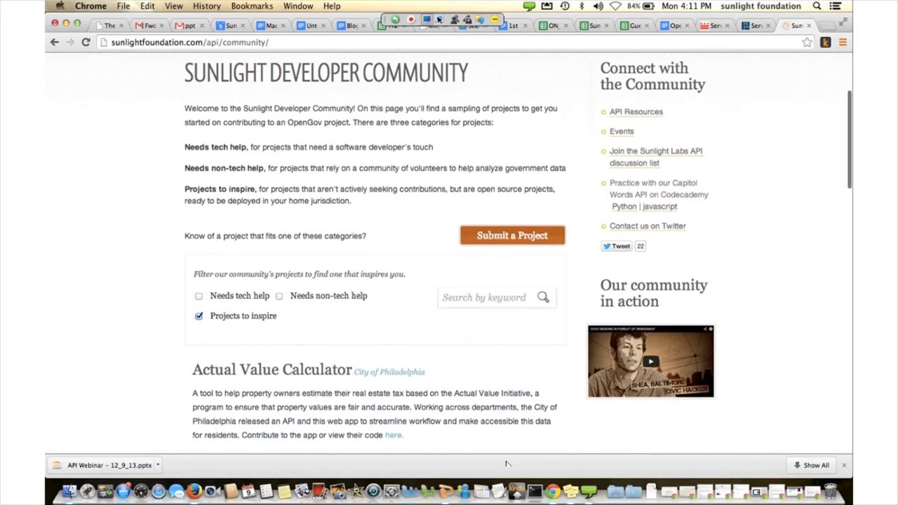
scroll(421, 379, "up", 5)
scroll(430, 389, "down", 1)
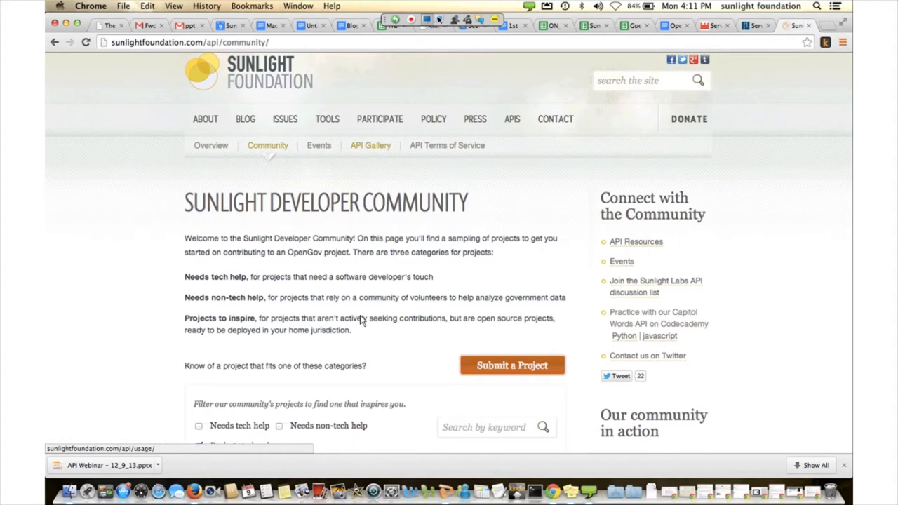
key("Return")
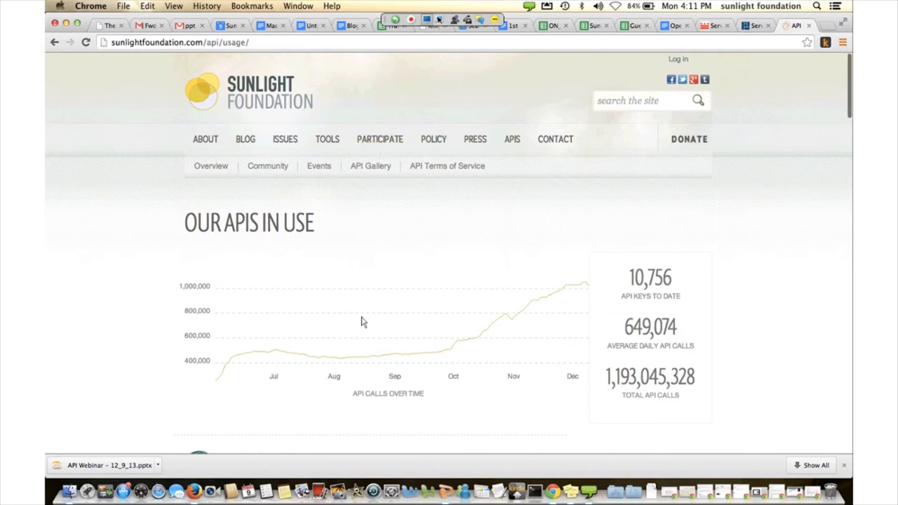
Show the API-calls chart and the 649,074 average daily calls on 'Our APIs in Use'.
scroll(473, 431, "down", 5)
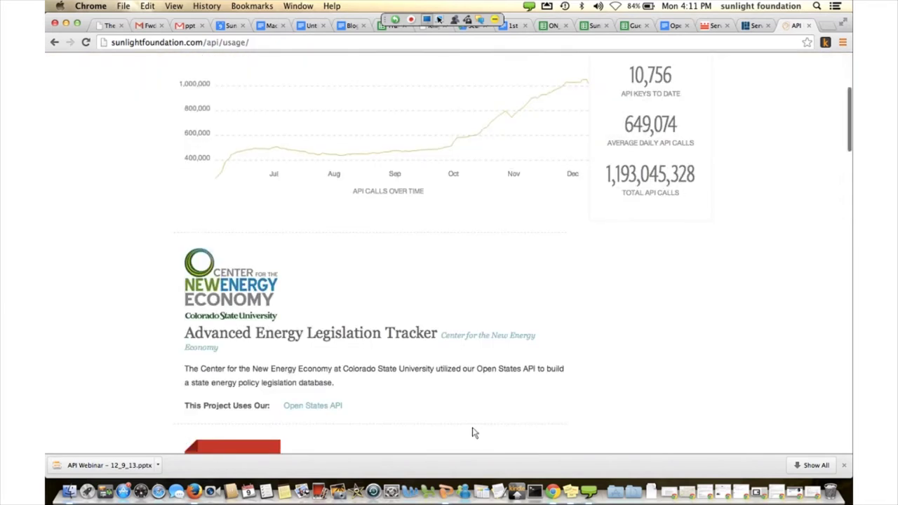
scroll(473, 433, "down", 4)
scroll(473, 432, "down", 15)
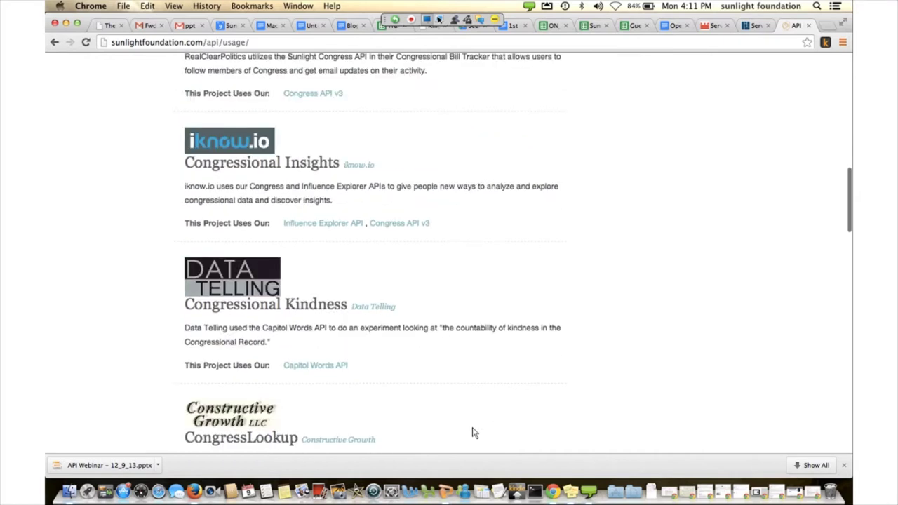
scroll(472, 432, "down", 4)
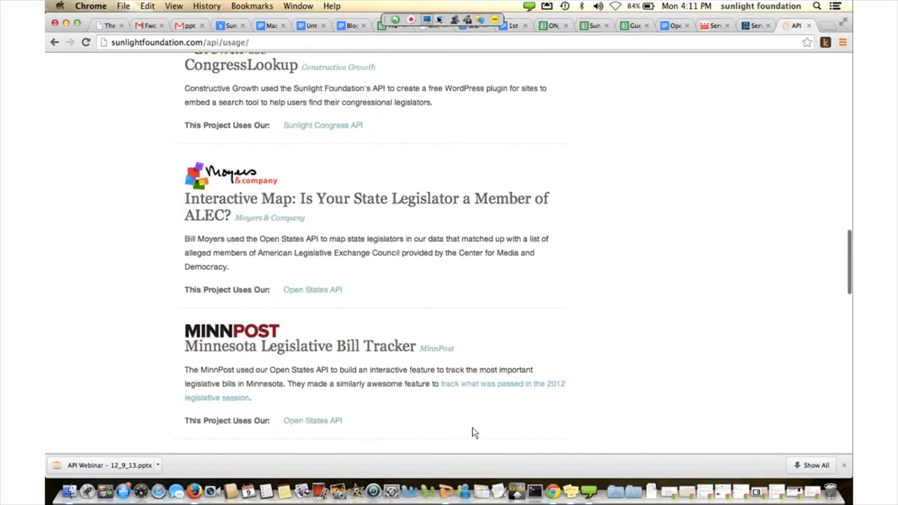
scroll(472, 433, "down", 3)
scroll(473, 427, "down", 5)
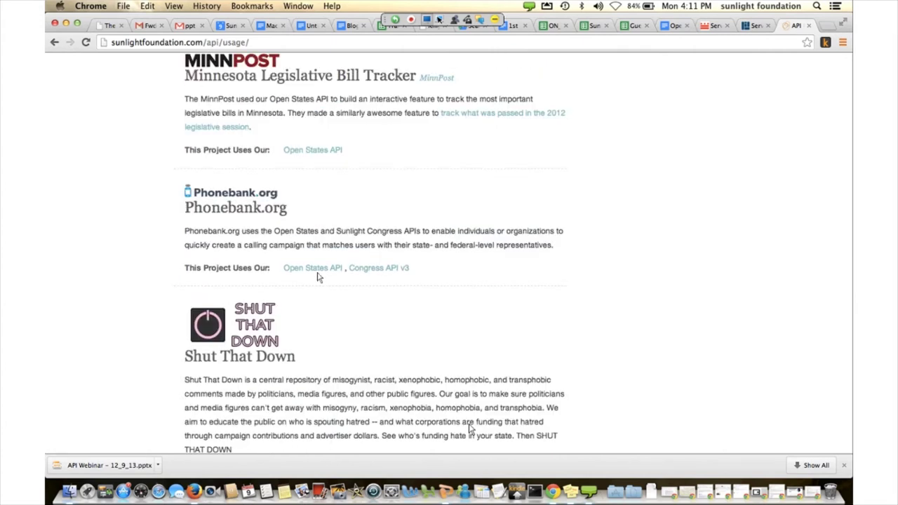
scroll(411, 367, "down", 5)
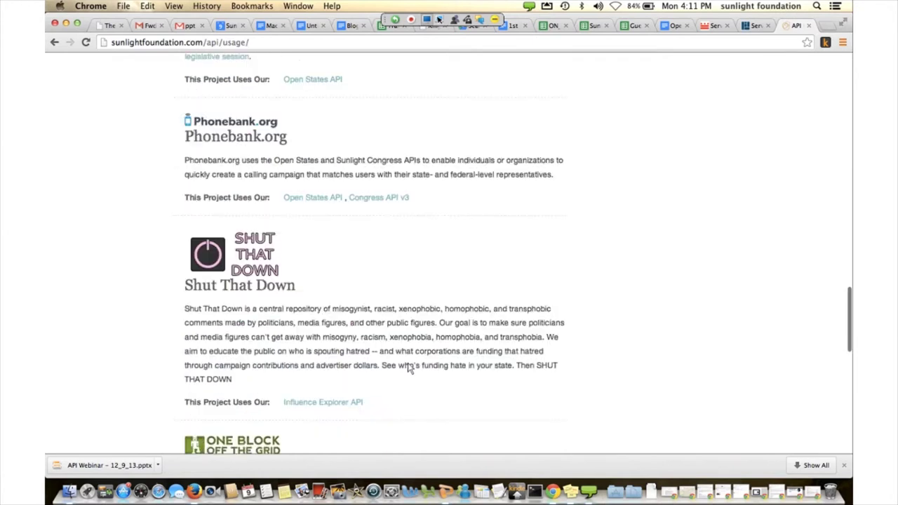
right_click(416, 181)
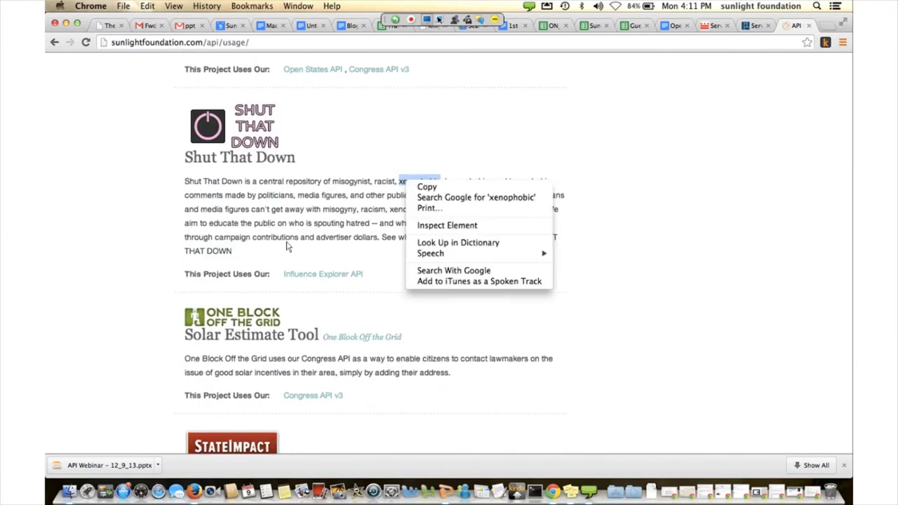
left_click(288, 246)
scroll(413, 373, "up", 20)
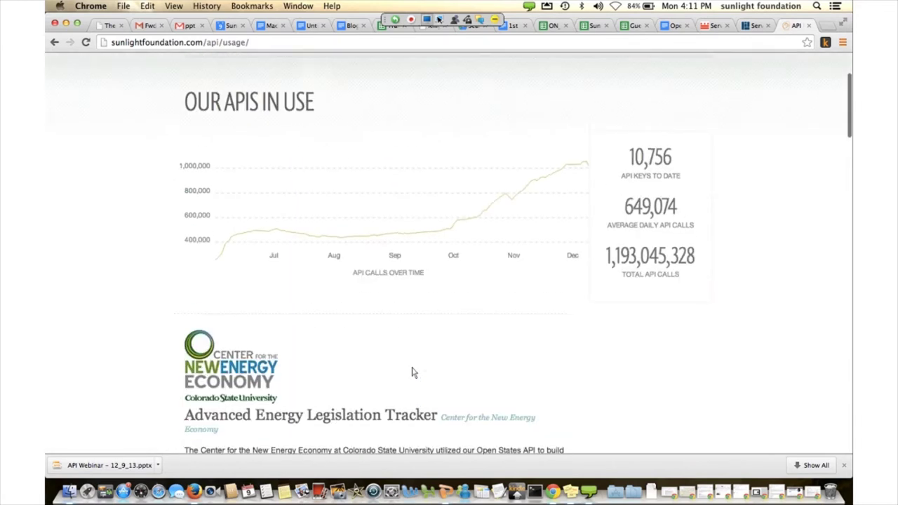
scroll(413, 373, "up", 4)
scroll(413, 373, "down", 1)
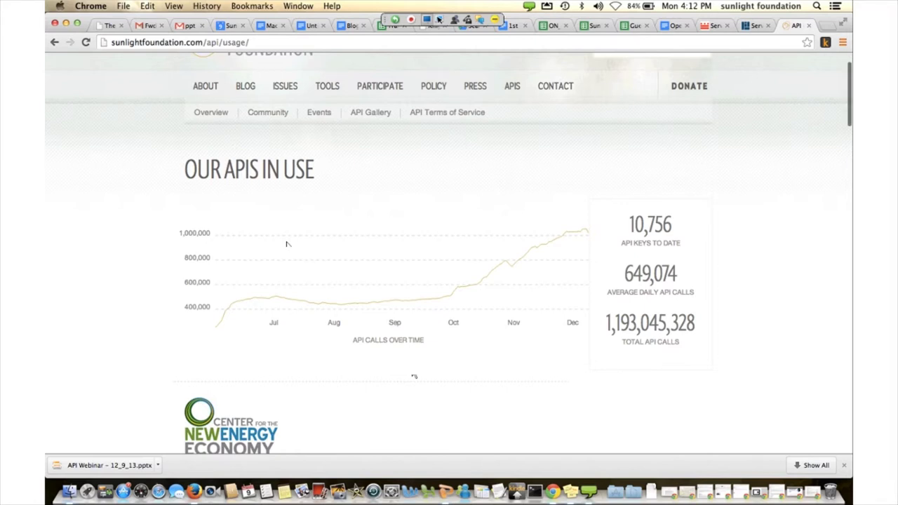
scroll(287, 243, "down", 2)
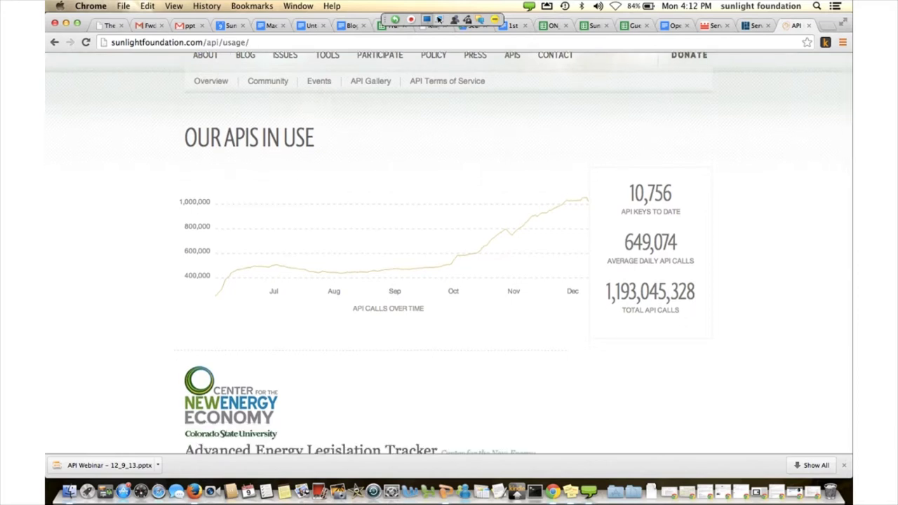
scroll(449, 252, "down", 2)
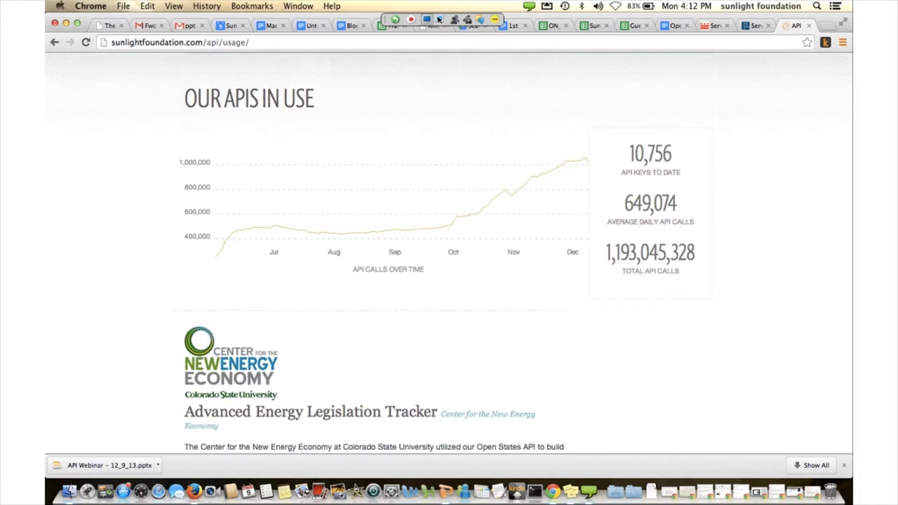
scroll(450, 253, "up", 4)
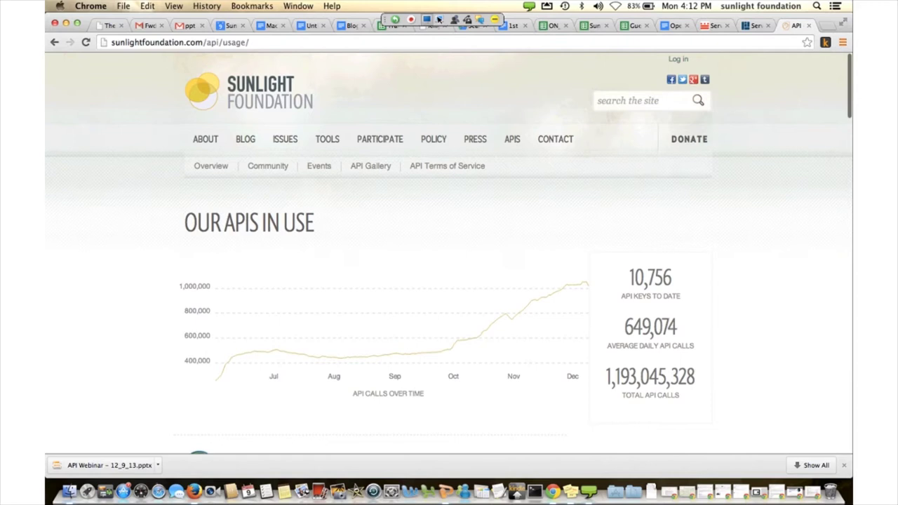
scroll(499, 449, "down", 1)
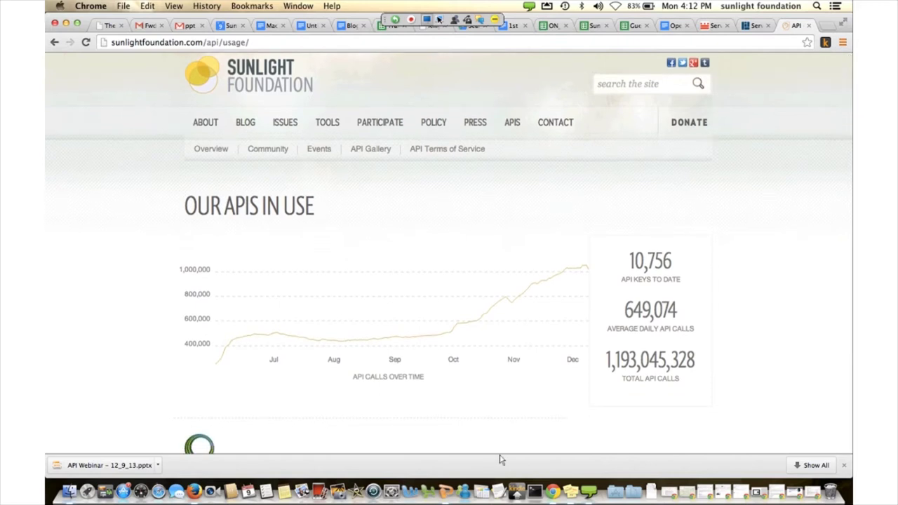
Open the Sunlight Data Services overview page and scroll down its API list.
left_click(217, 177)
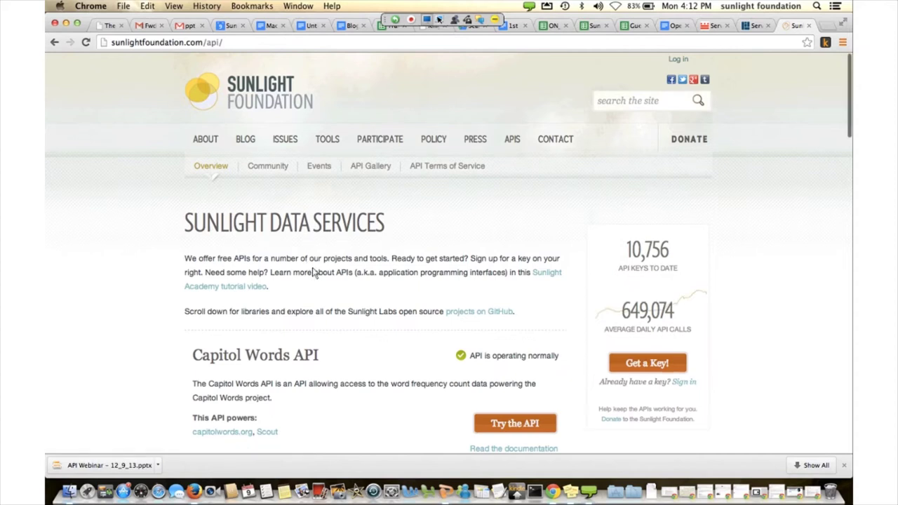
scroll(410, 370, "down", 1)
scroll(411, 370, "down", 2)
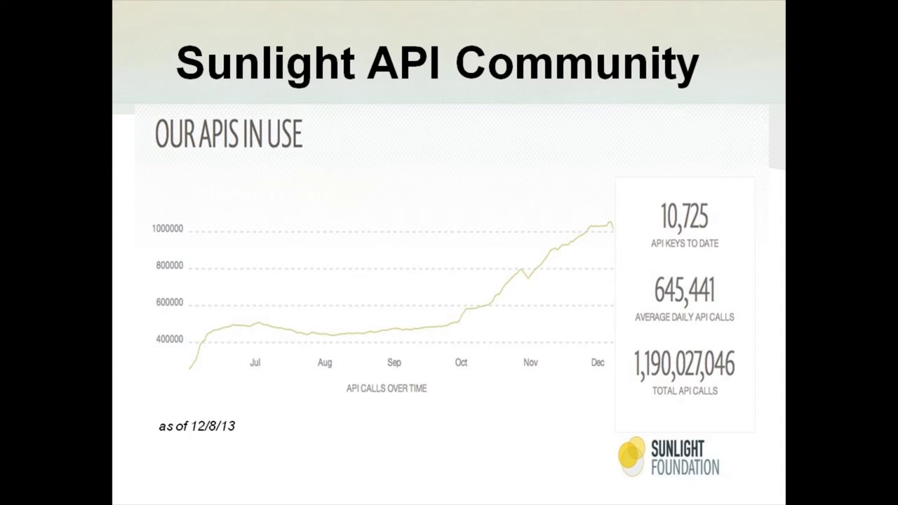
Advance the slideshow to the Capitol Words API slide.
key("Right")
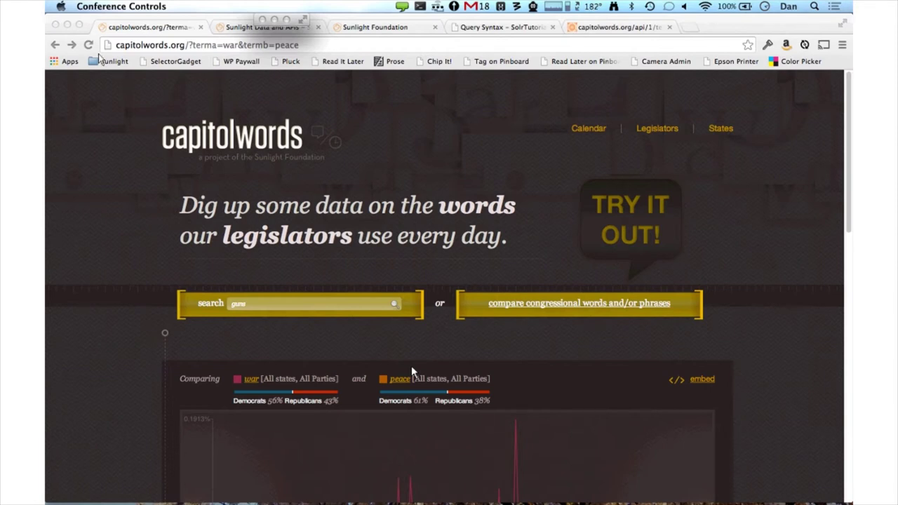
Scroll to the war-versus-peace chart, then switch to the Sunlight Data and APIs tab.
scroll(119, 78, "down", 4)
scroll(101, 60, "down", 5)
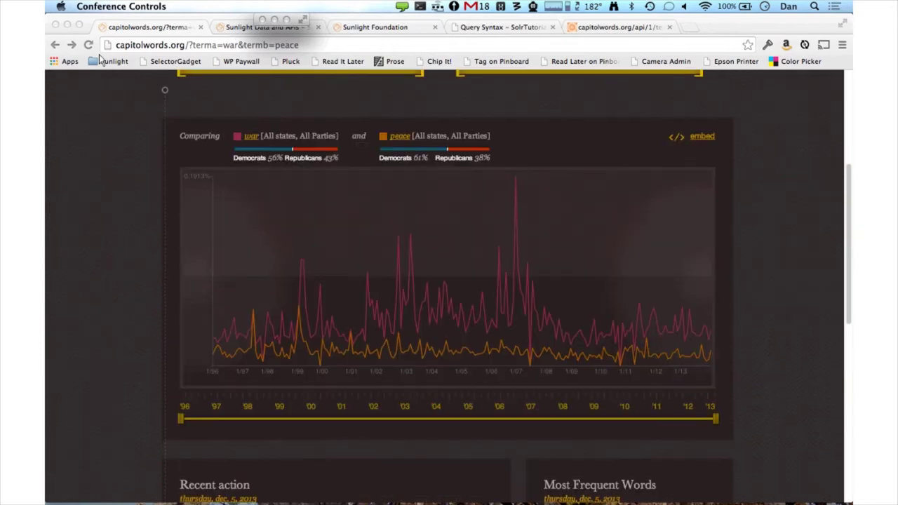
left_click(247, 204)
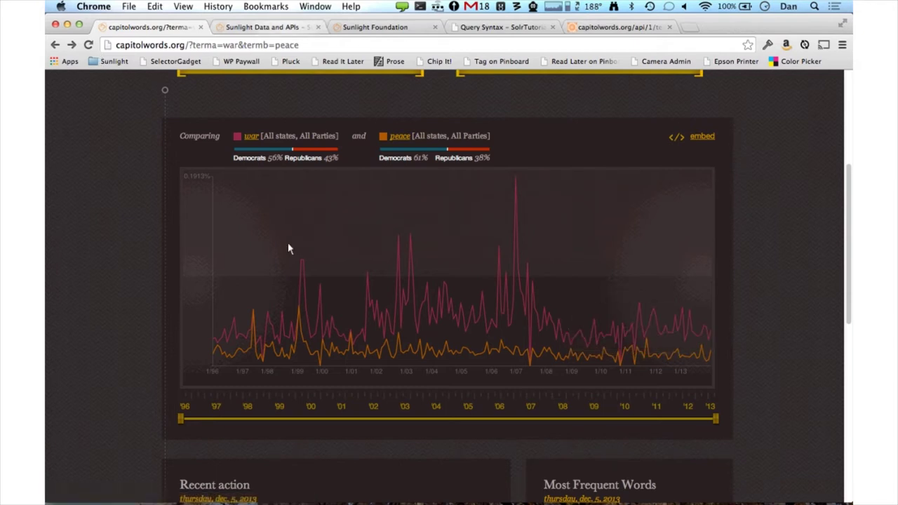
key("ctrl+Tab")
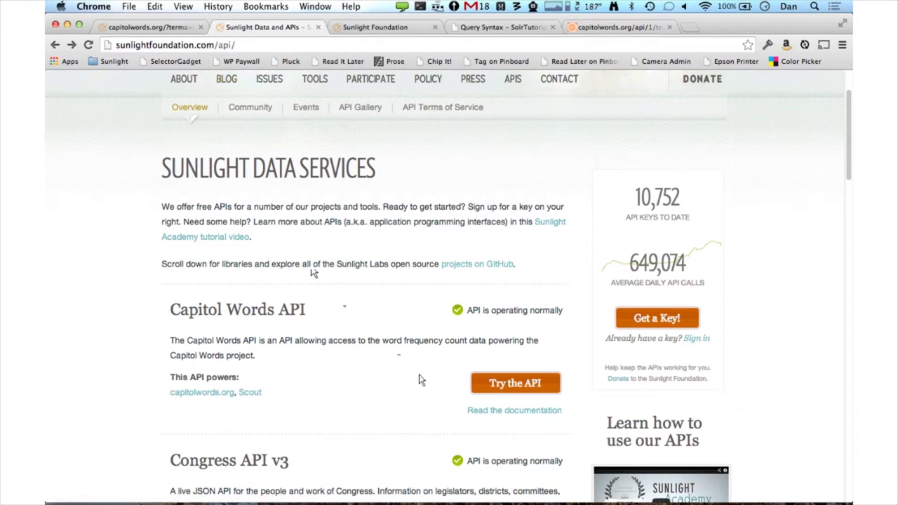
scroll(421, 379, "down", 4)
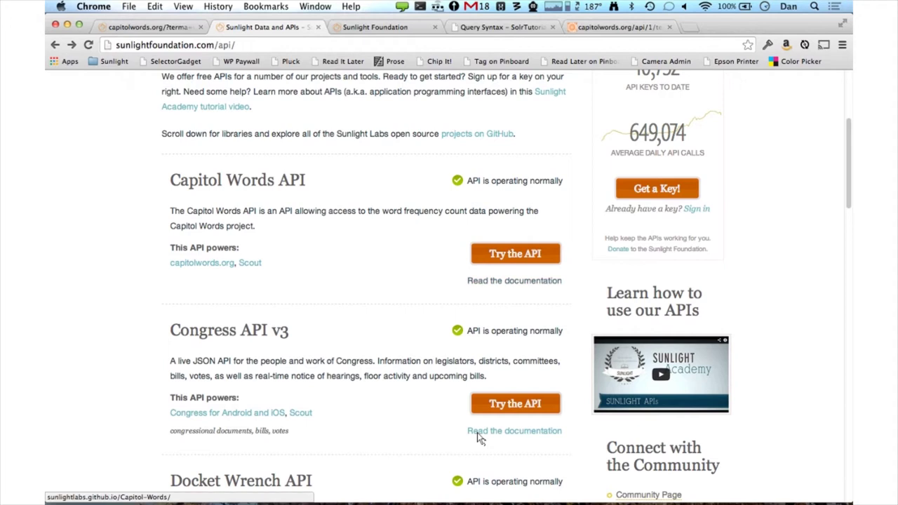
key("ctrl+Tab")
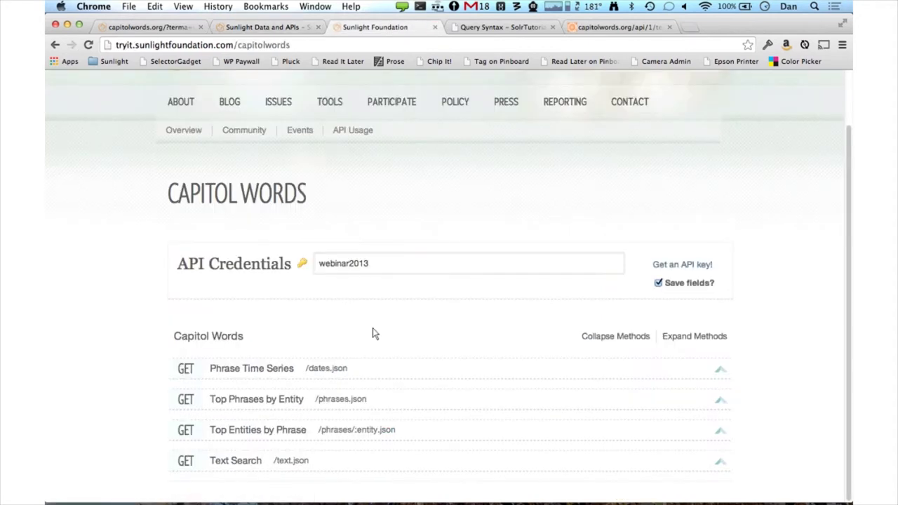
key("ctrl+shift+Tab")
Open the Capitol Words API documentation, then switch to the Try It console tab.
left_click(515, 280)
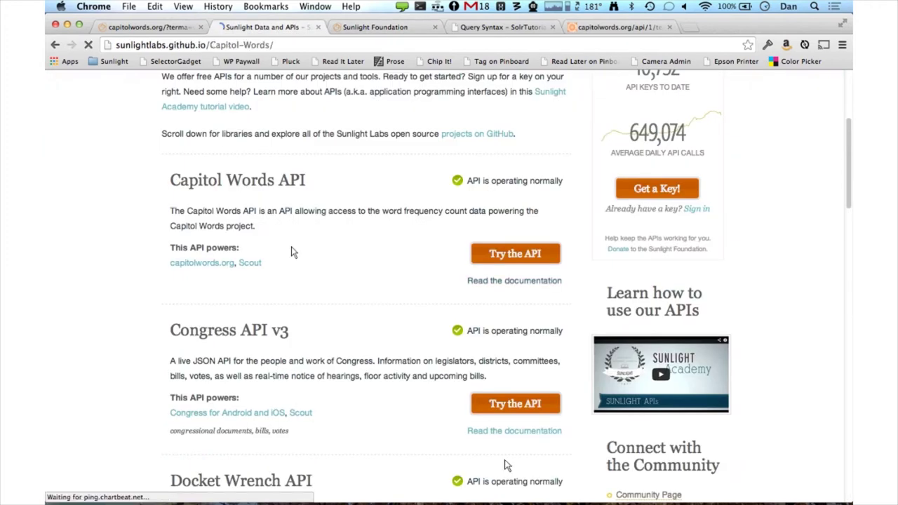
scroll(414, 372, "down", 4)
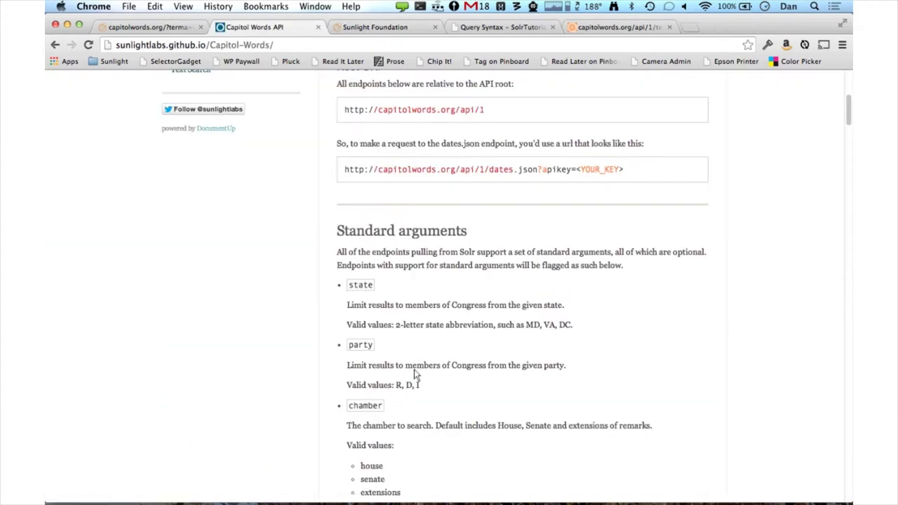
scroll(414, 369, "up", 2)
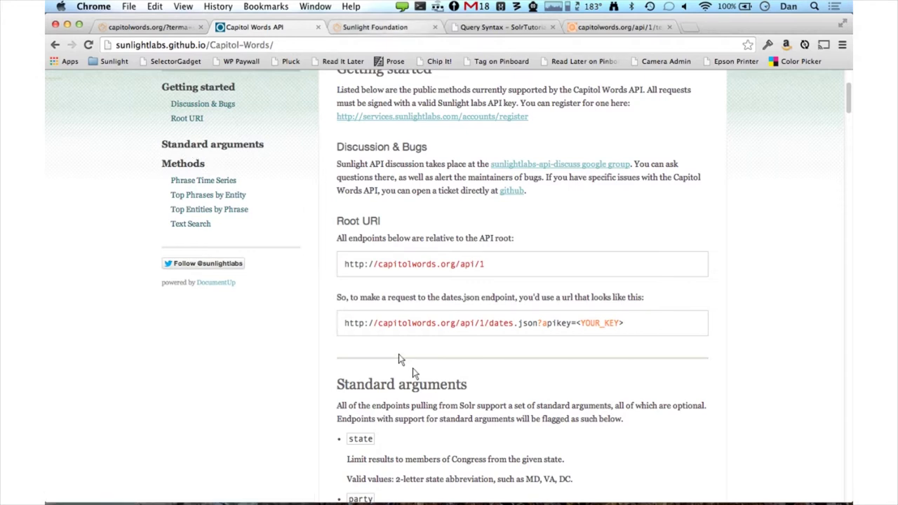
key("super+alt+Right")
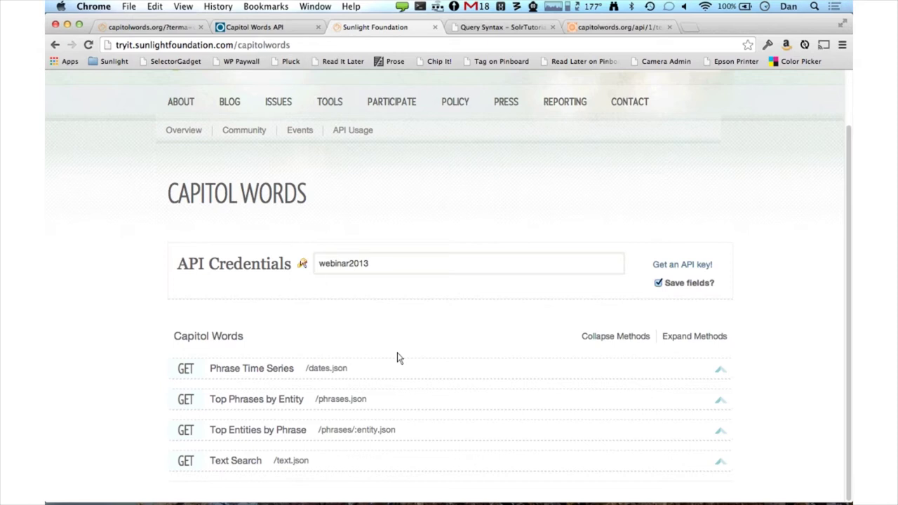
Expand the Phrase Time Series (/dates.json) form and move focus to its phrase field.
left_click(407, 366)
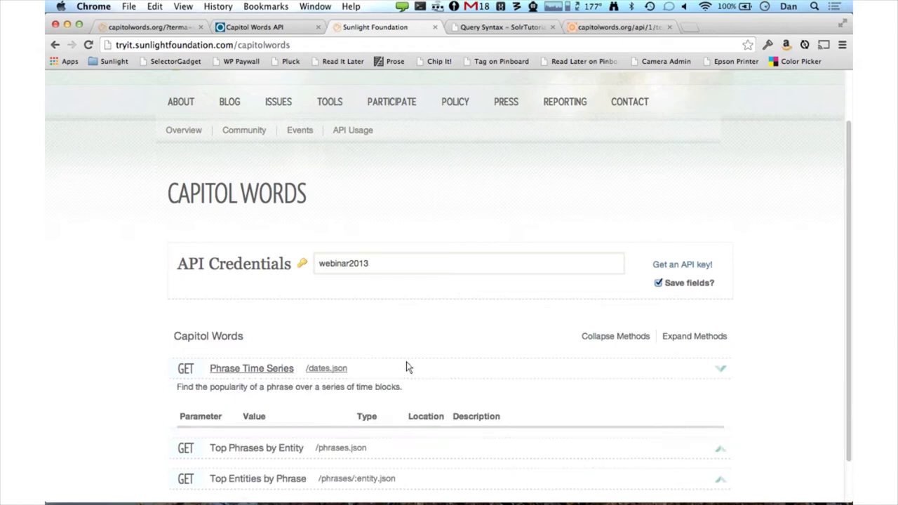
scroll(162, 118, "down", 5)
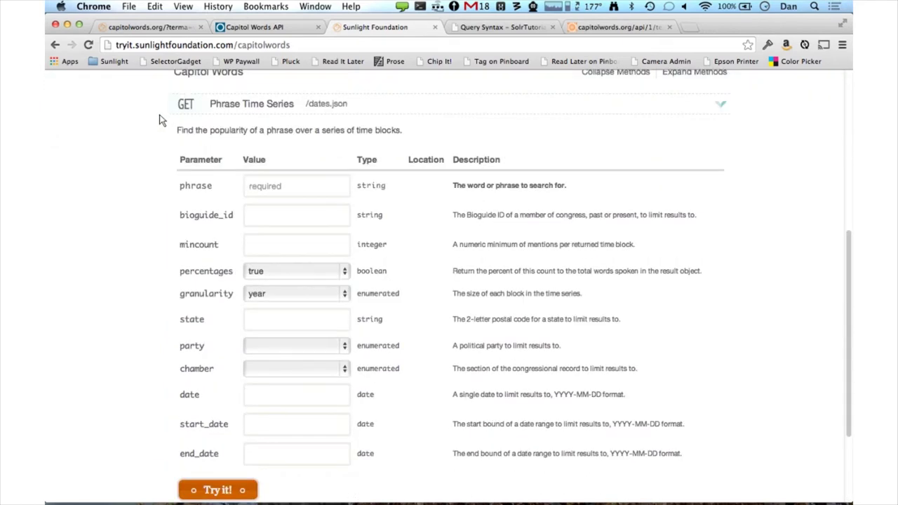
key("super+1")
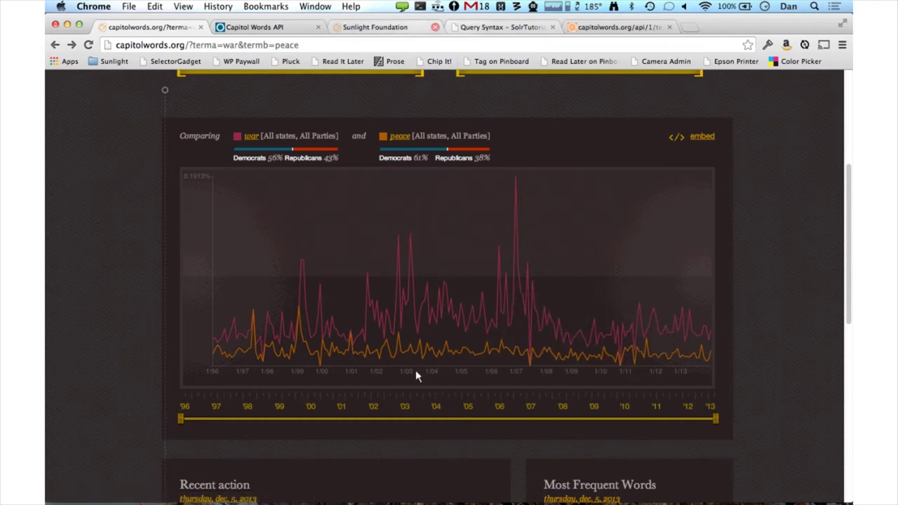
key("super+3")
key("Tab")
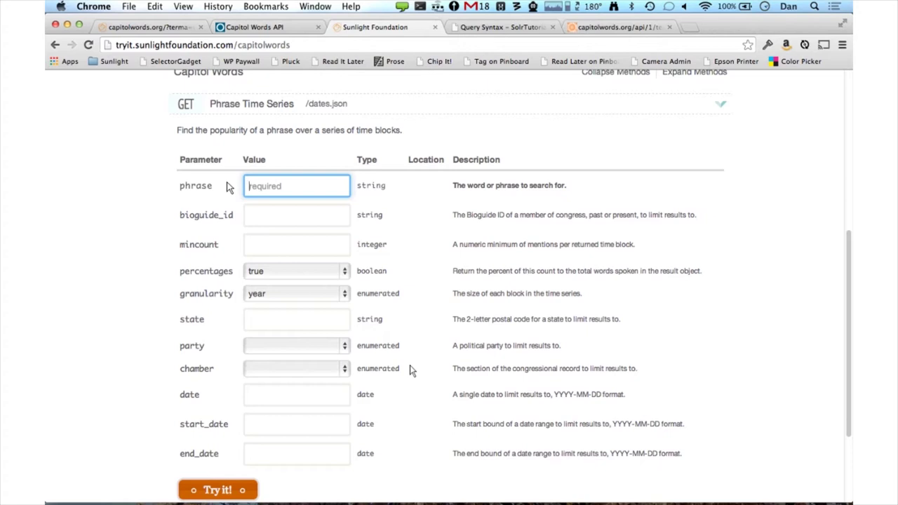
Run Phrase Time Series for 'guns' and review the yearly counts in the response.
type("guns")
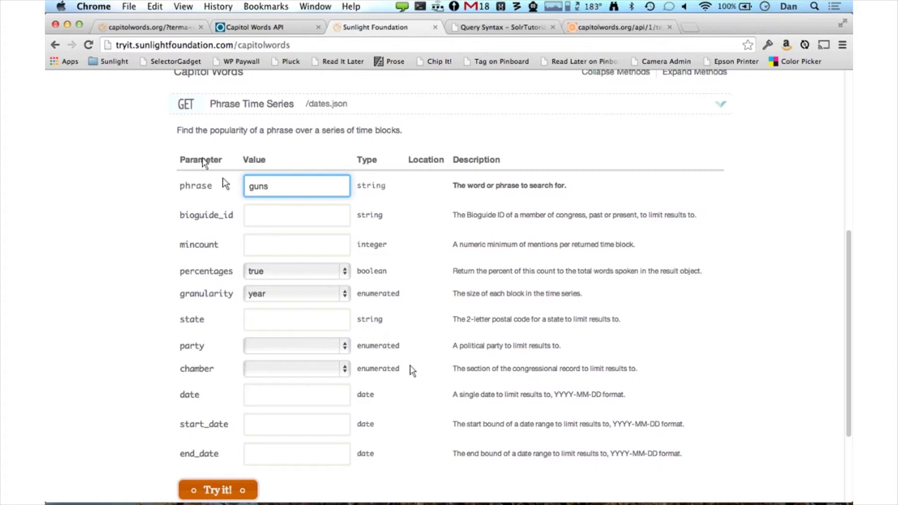
key("Return")
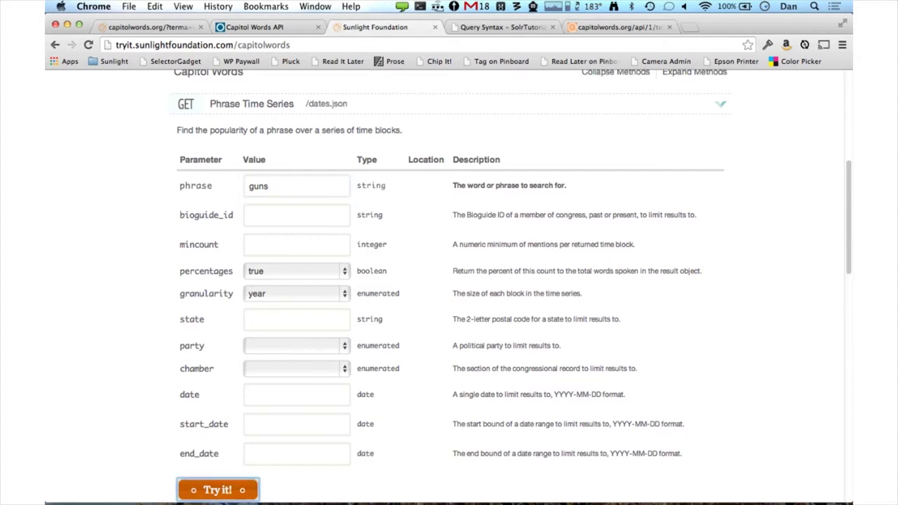
scroll(116, 74, "down", 10)
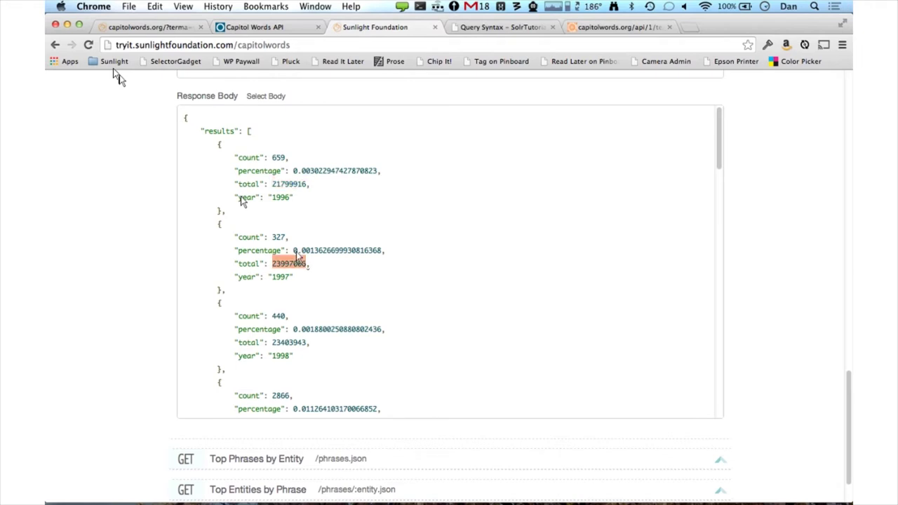
scroll(321, 279, "down", 5)
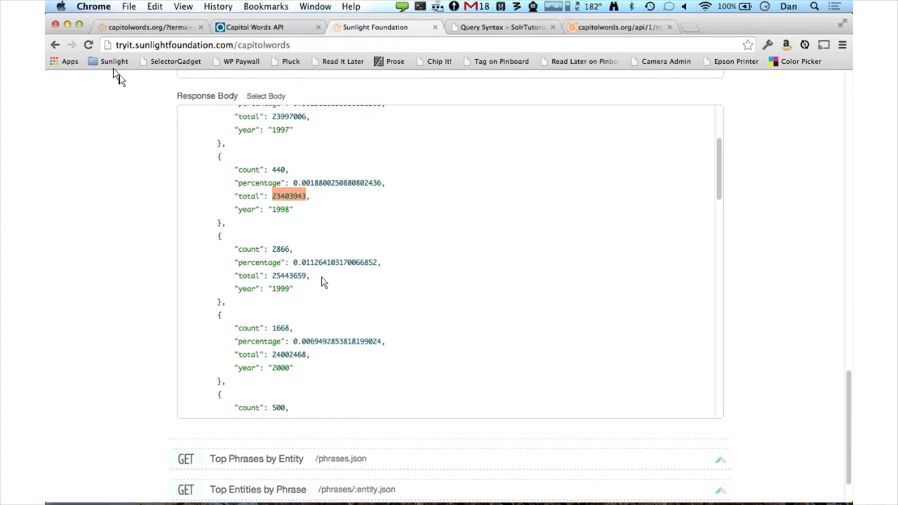
scroll(321, 277, "up", 15)
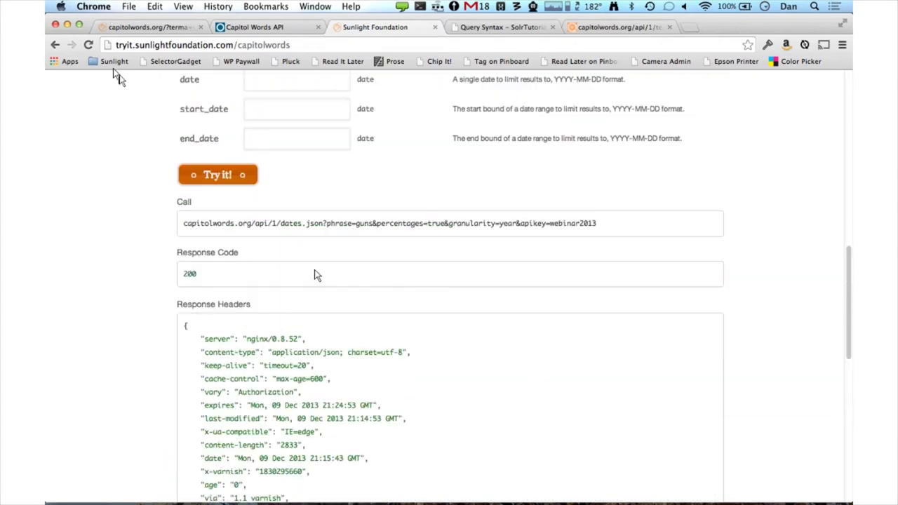
scroll(314, 275, "down", 3)
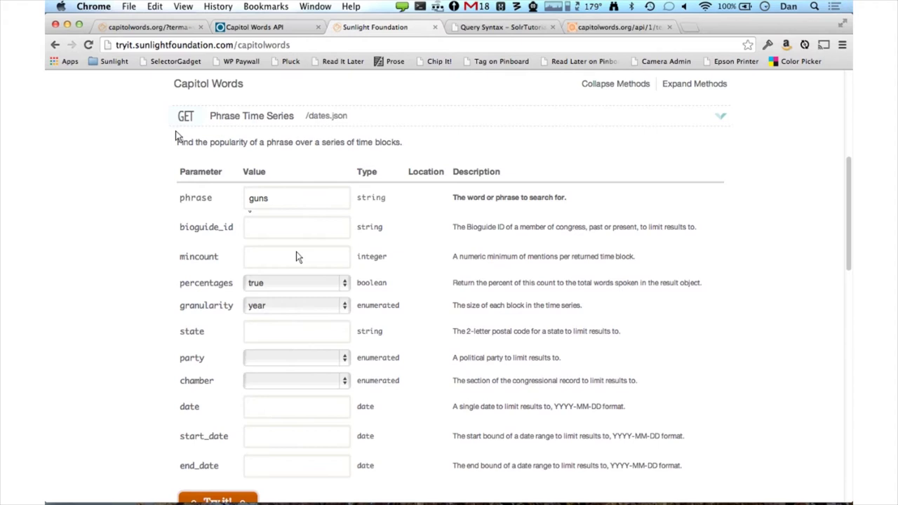
Rerun the 'guns' query limited to the state DC.
scroll(176, 135, "down", 2)
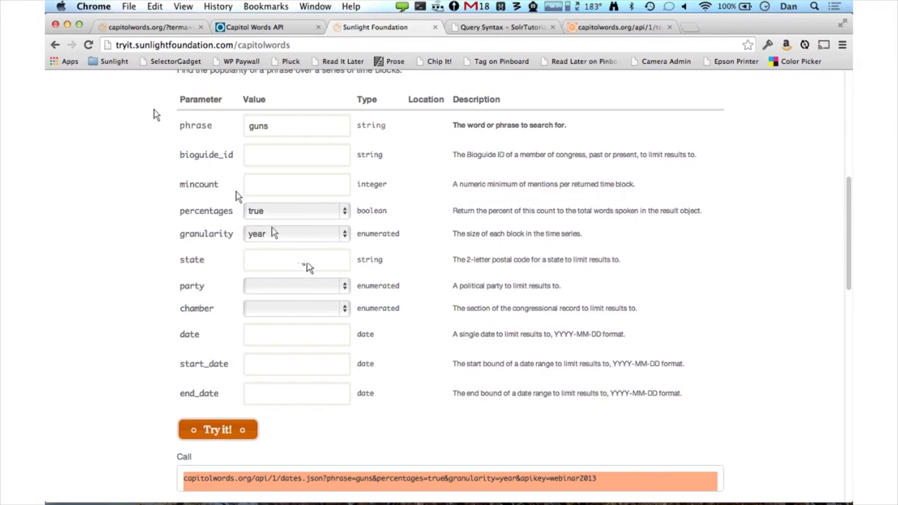
key("Tab")
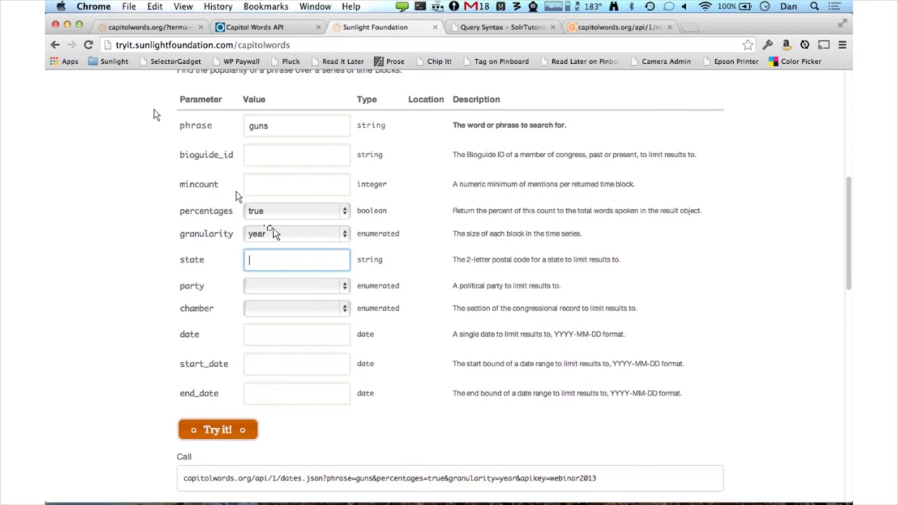
type("DC")
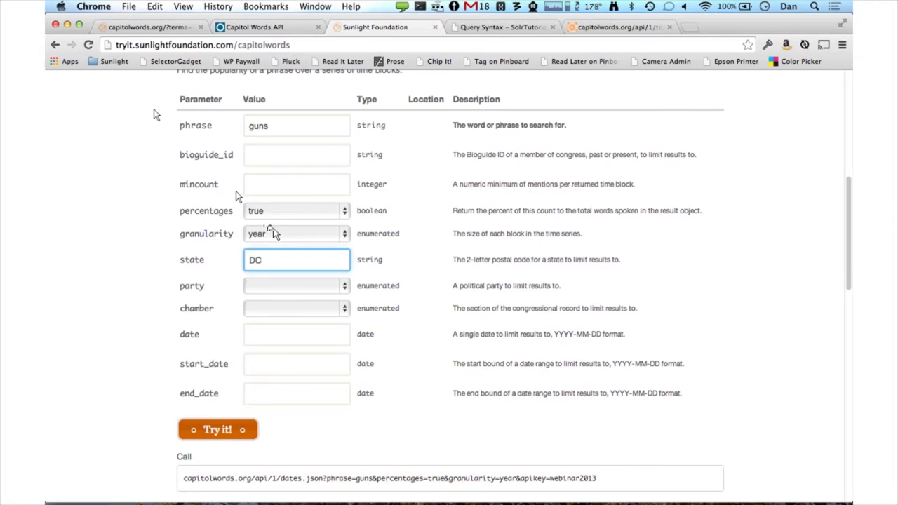
key("Tab")
key("Return")
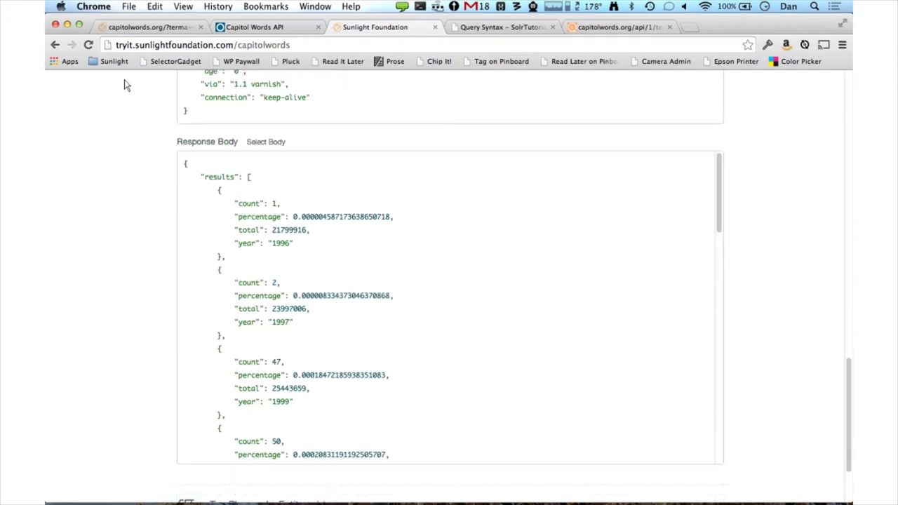
Change the granularity to day and rerun the query.
scroll(126, 84, "up", 2)
scroll(126, 84, "up", 10)
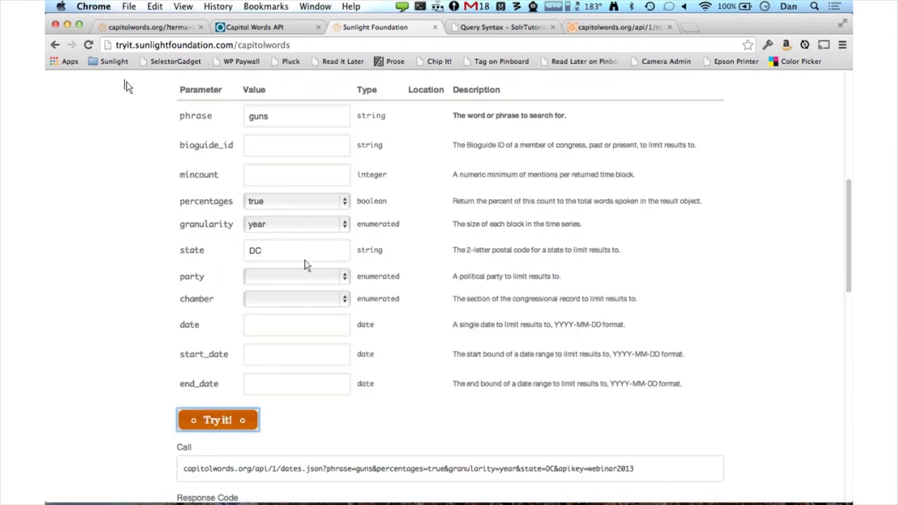
left_click(281, 226)
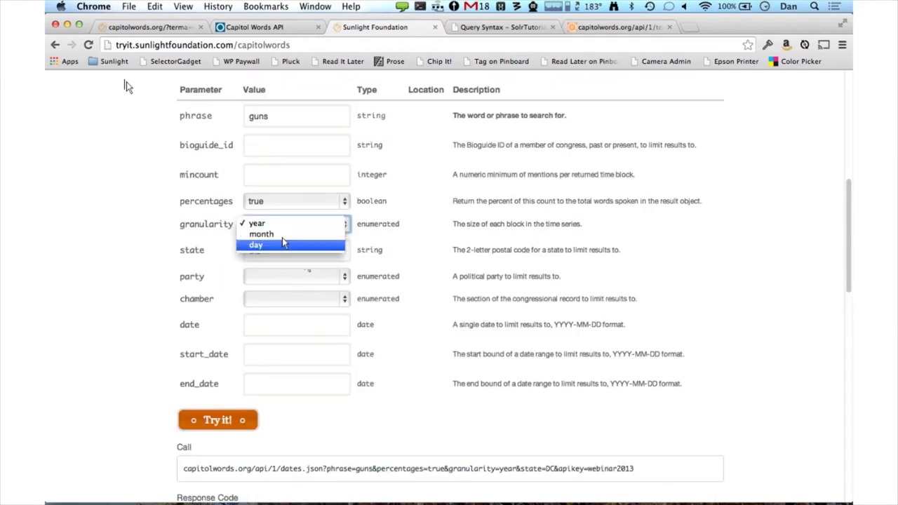
left_click(281, 244)
left_click(217, 420)
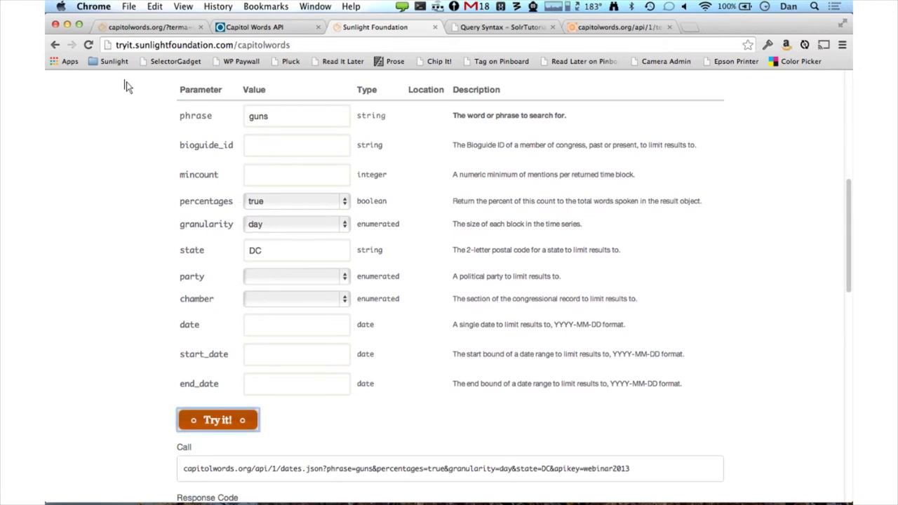
Highlight the 2001-03-07 percentage value, then scroll to the Top Phrases by Entity form.
scroll(138, 97, "down", 5)
scroll(138, 97, "down", 3)
scroll(442, 403, "down", 6)
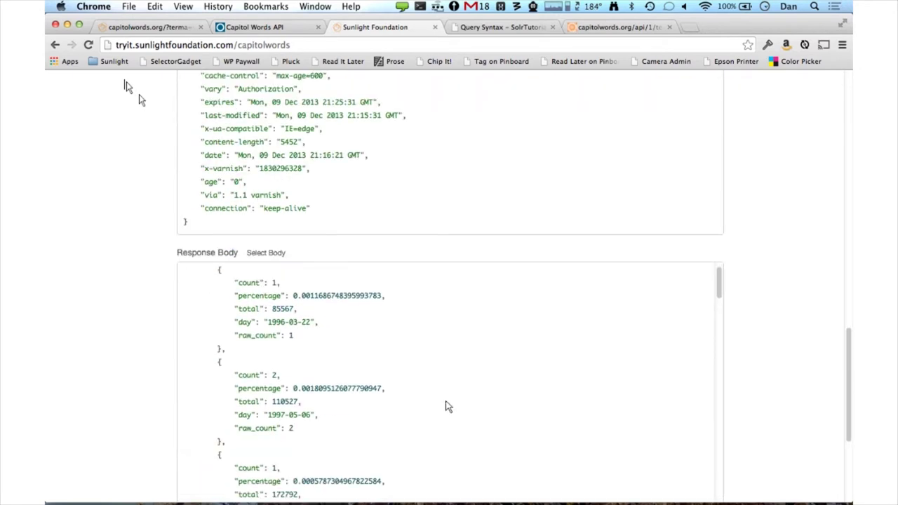
scroll(442, 403, "down", 4)
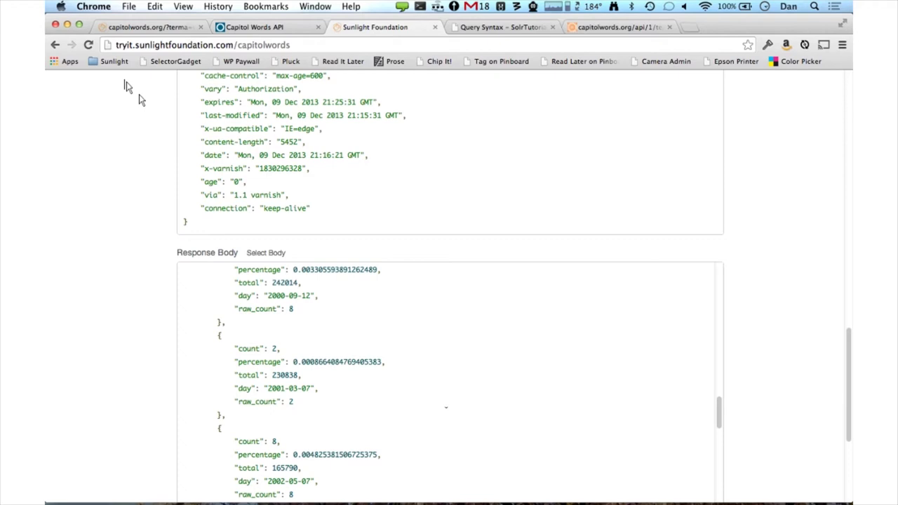
left_click_drag(386, 362, 234, 362)
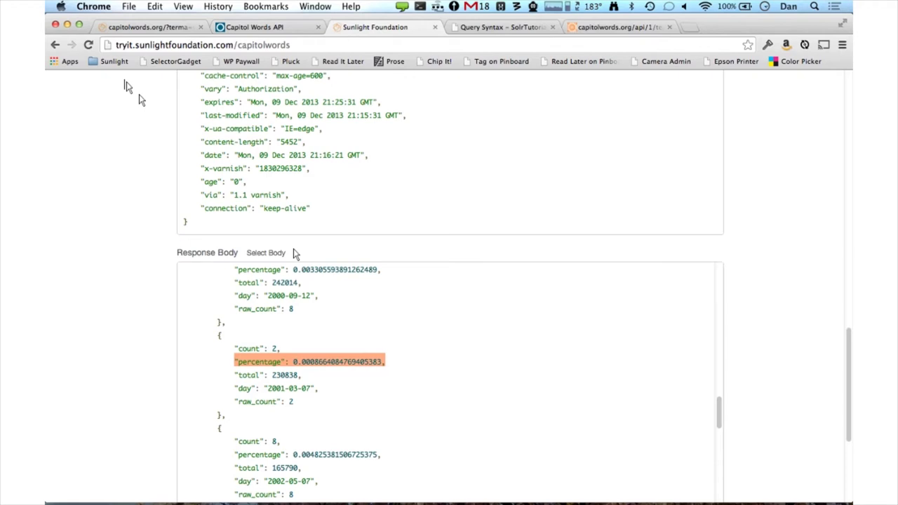
scroll(295, 254, "down", 1)
scroll(104, 63, "down", 5)
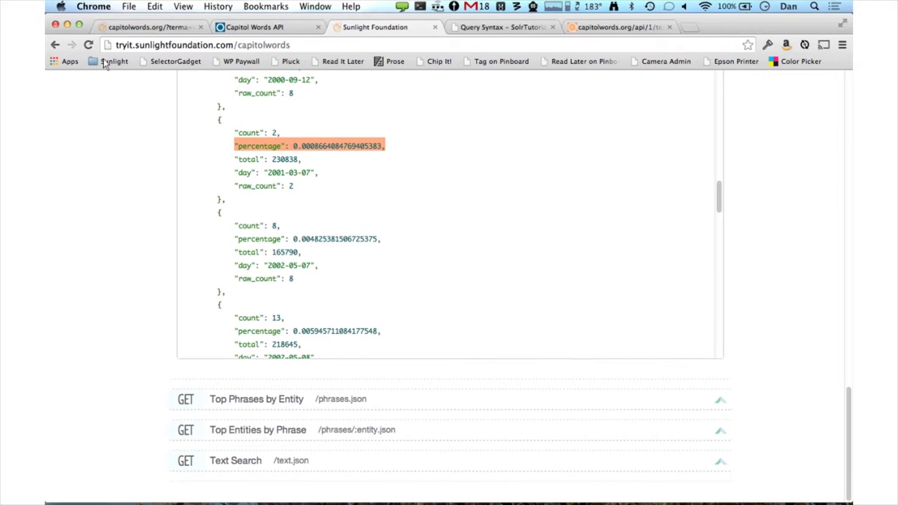
scroll(163, 123, "down", 5)
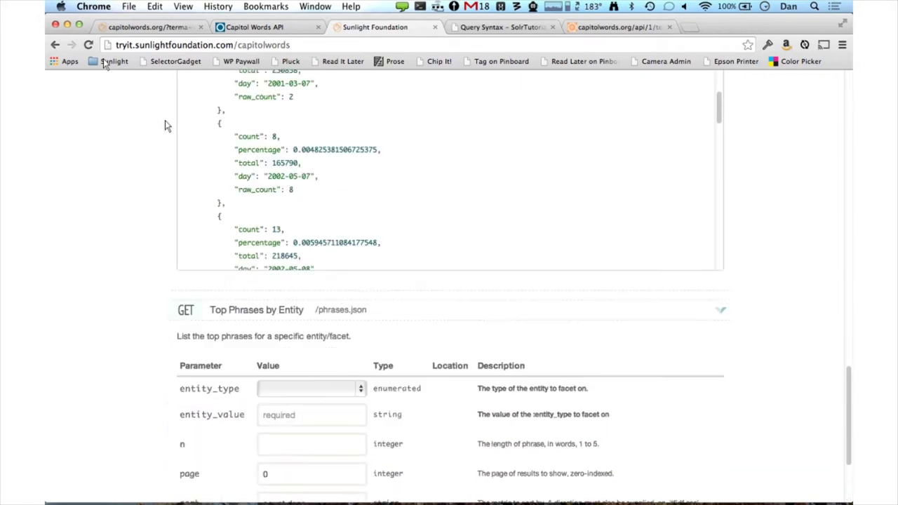
Run the Top Phrases by Entity query with entity_type state and entity_value AK.
left_click(295, 261)
key("Down")
key("Down")
key("Down")
key("Down")
key("Return")
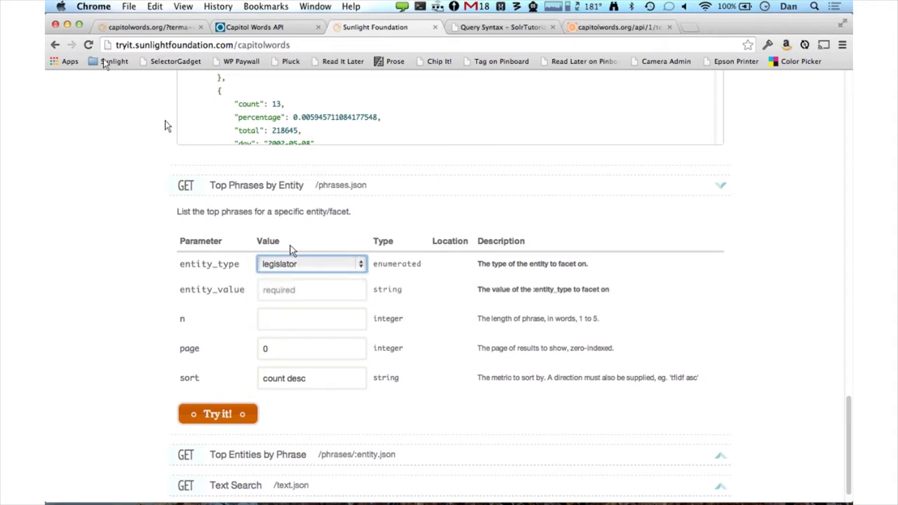
key("Tab")
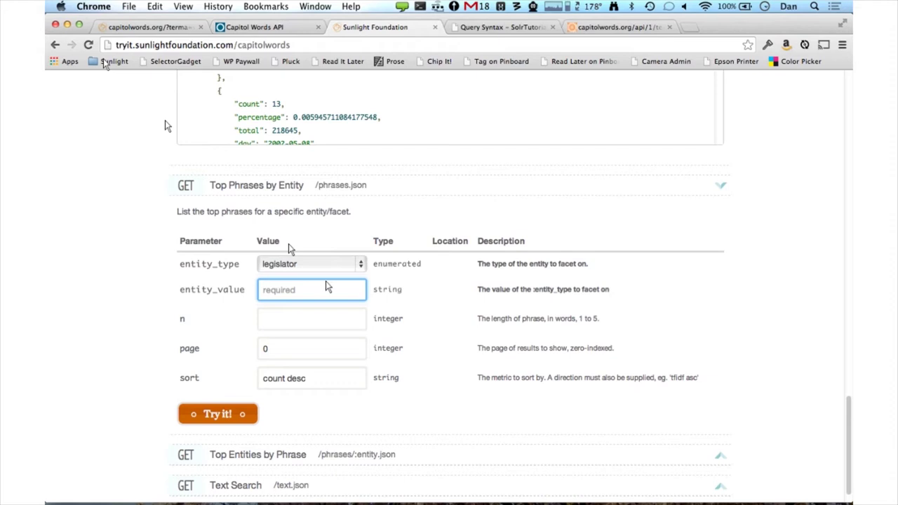
left_click(321, 267)
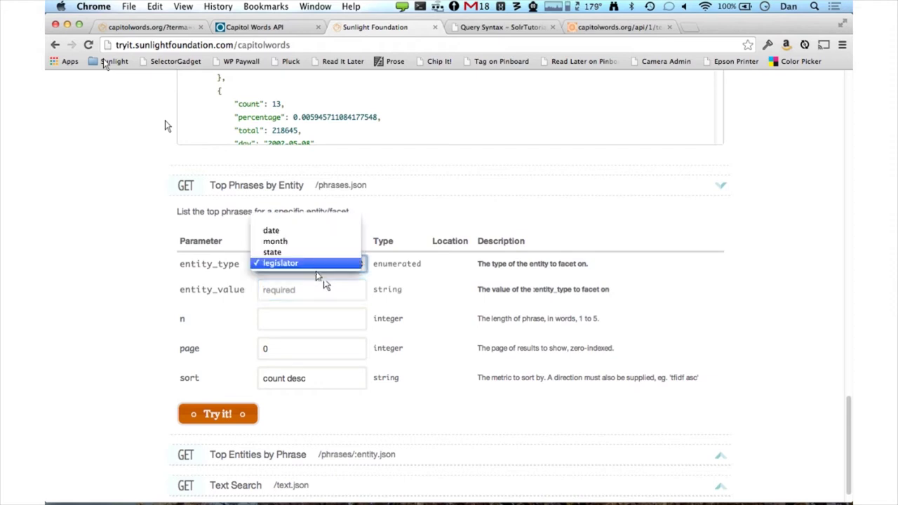
key("Return")
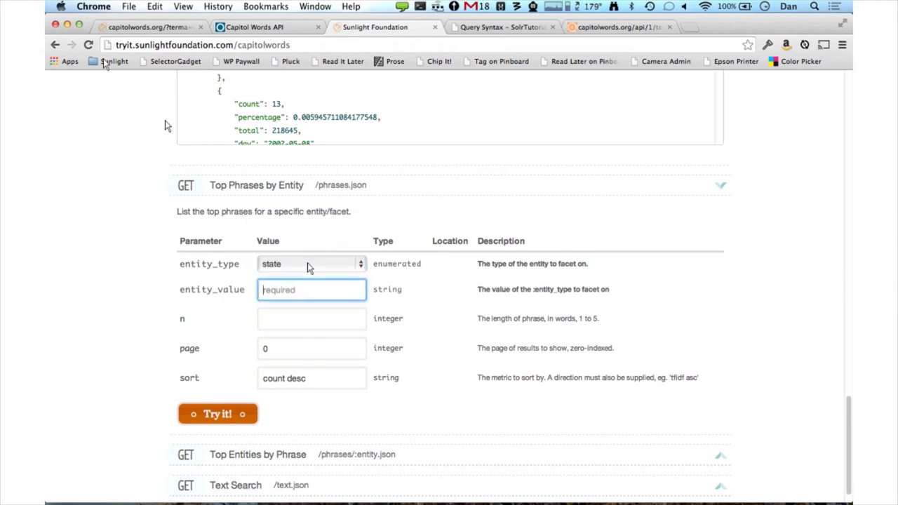
type("AK")
scroll(165, 125, "down", 1)
key("Return")
Scroll the AK response body, led by alaska, amendment, section and nuclear.
scroll(136, 94, "down", 5)
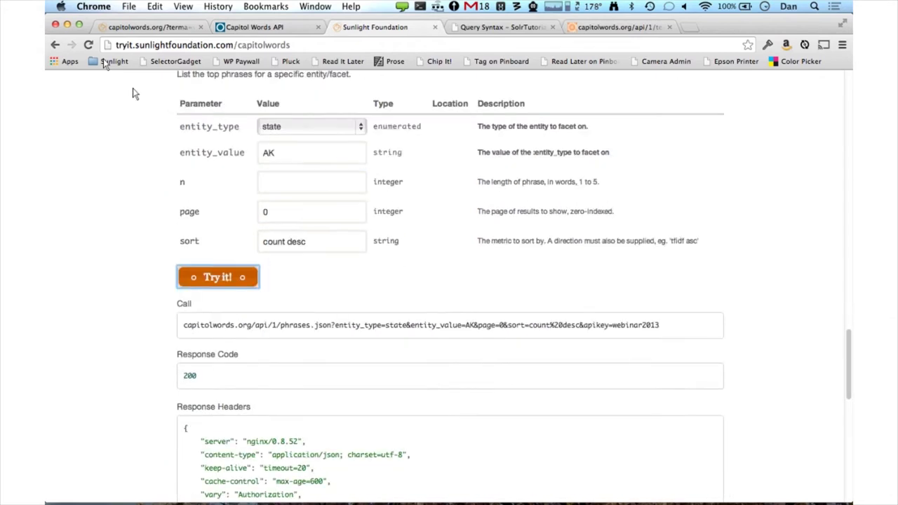
scroll(136, 93, "down", 4)
scroll(133, 89, "down", 10)
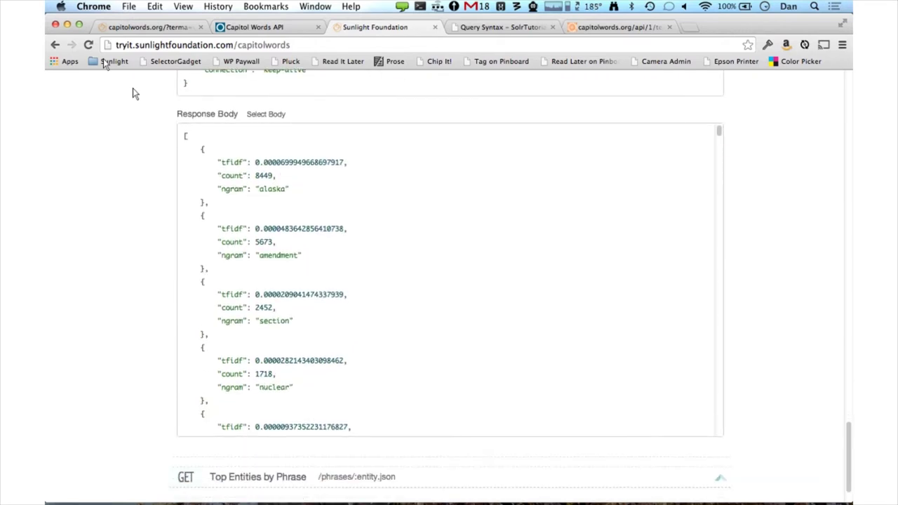
scroll(345, 302, "down", 6)
scroll(345, 302, "down", 5)
scroll(345, 302, "up", 12)
scroll(344, 304, "up", 5)
scroll(90, 48, "down", 10)
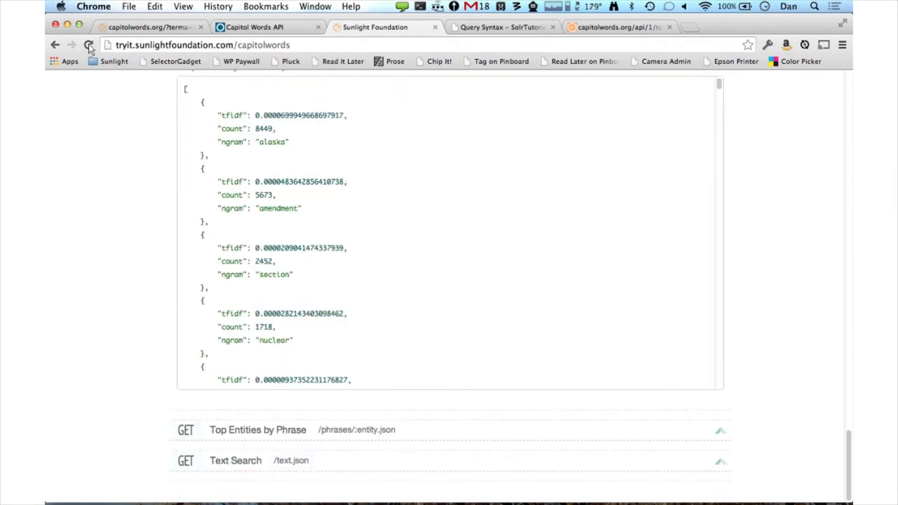
scroll(90, 48, "up", 2)
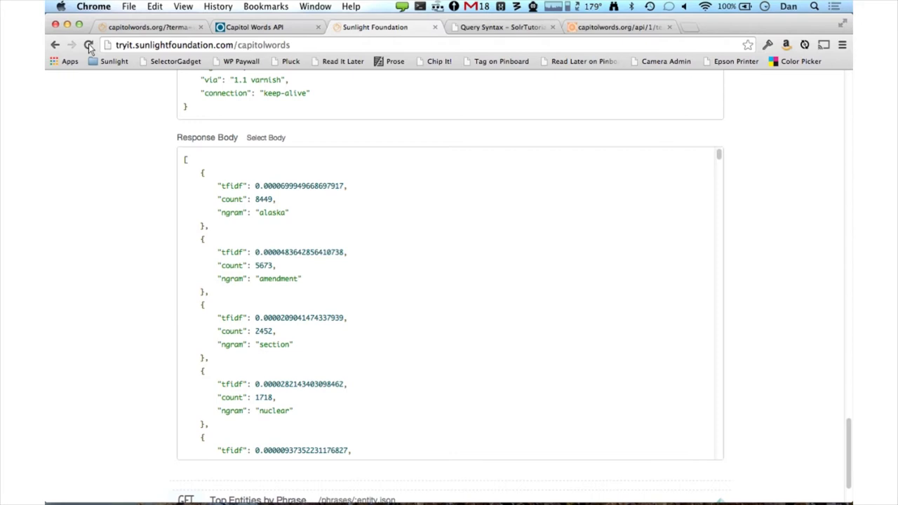
scroll(160, 119, "up", 15)
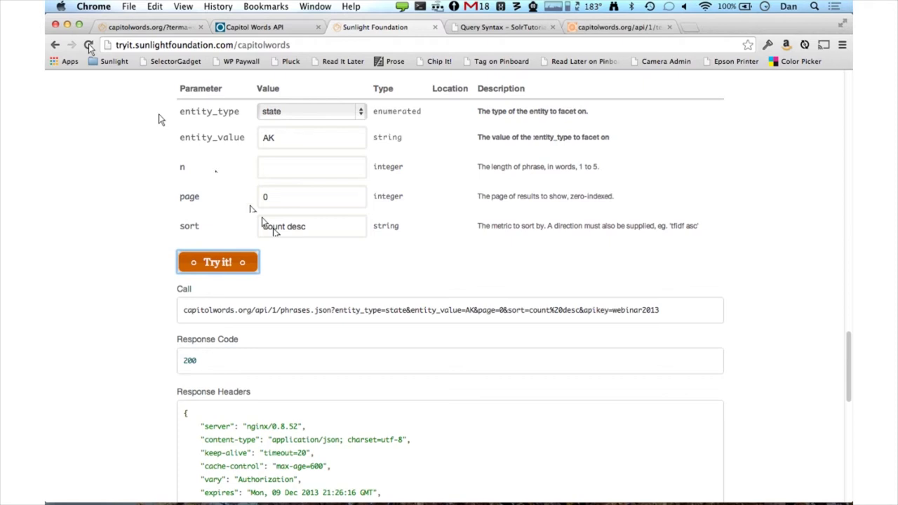
Return to the AK entity value field and scroll through the results again.
left_click(309, 138)
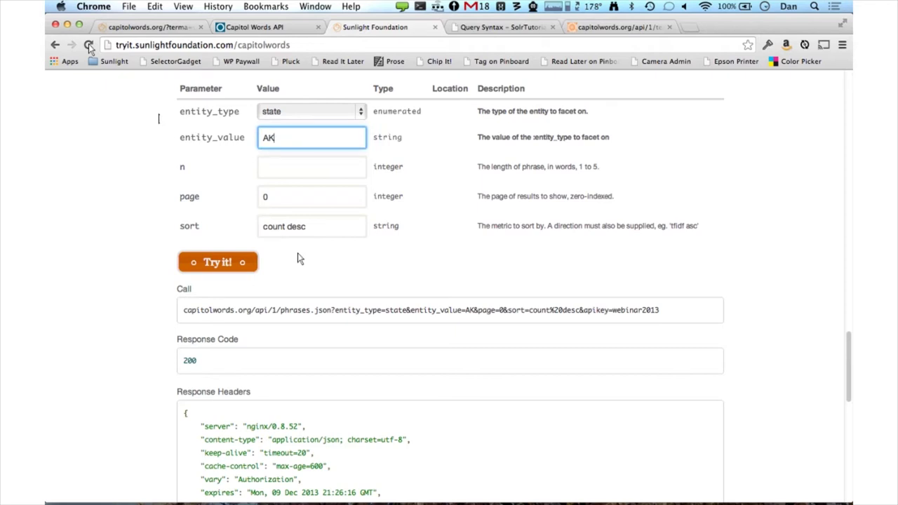
scroll(298, 258, "up", 5)
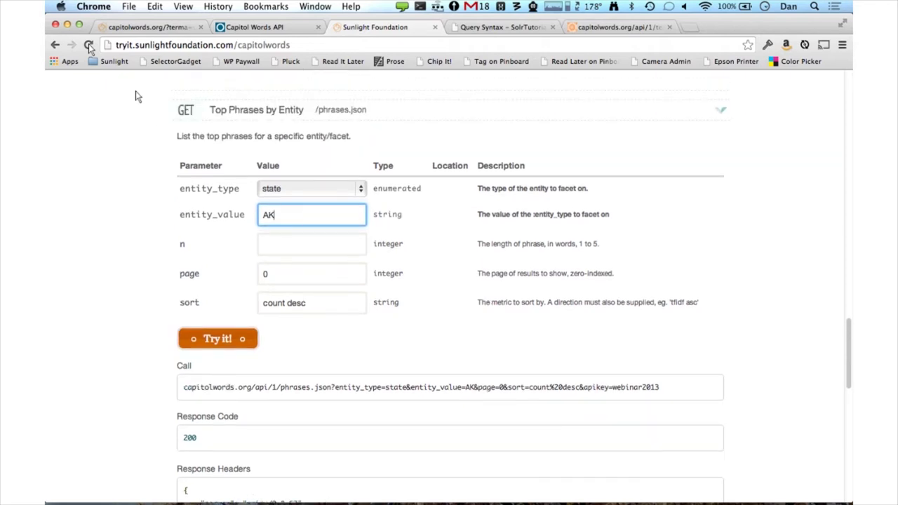
scroll(139, 96, "up", 10)
scroll(136, 91, "down", 10)
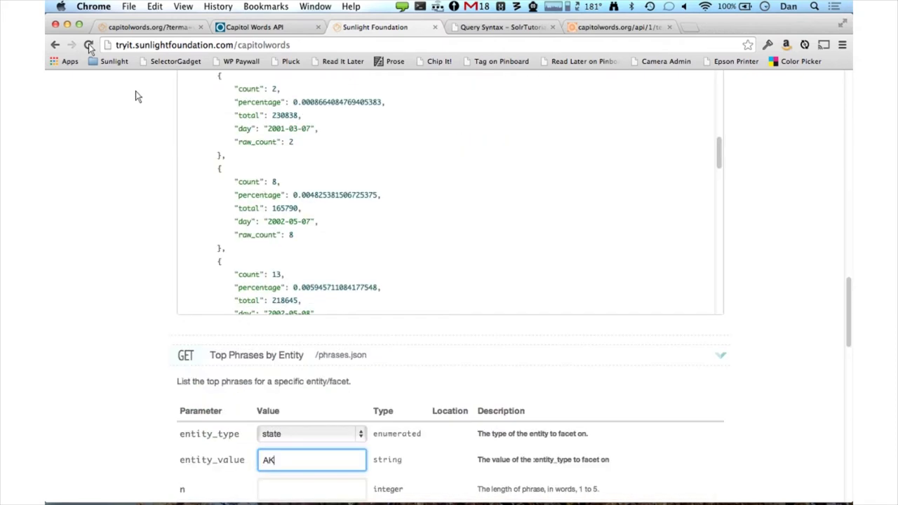
scroll(136, 90, "down", 5)
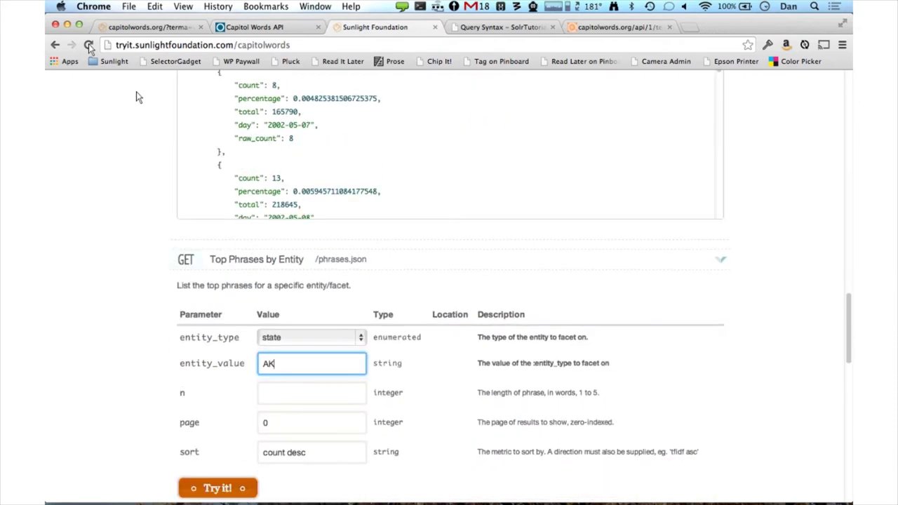
scroll(136, 92, "down", 3)
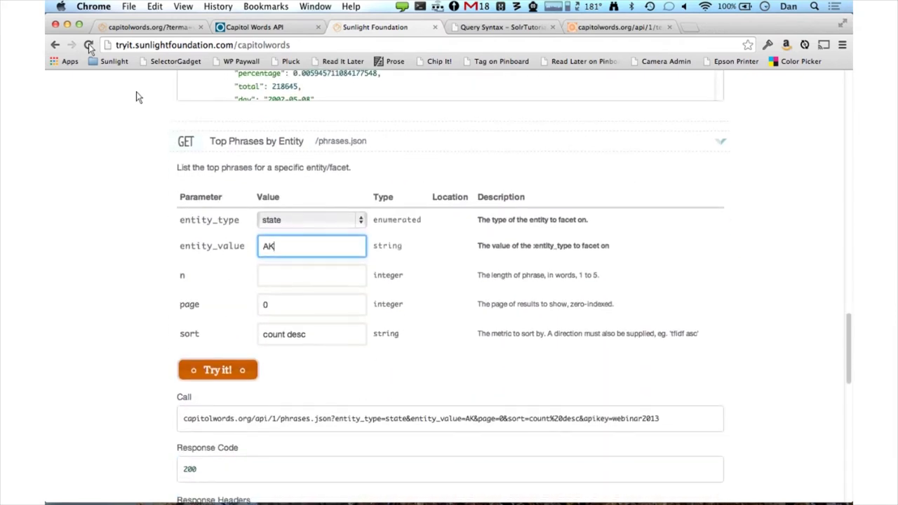
scroll(136, 91, "down", 2)
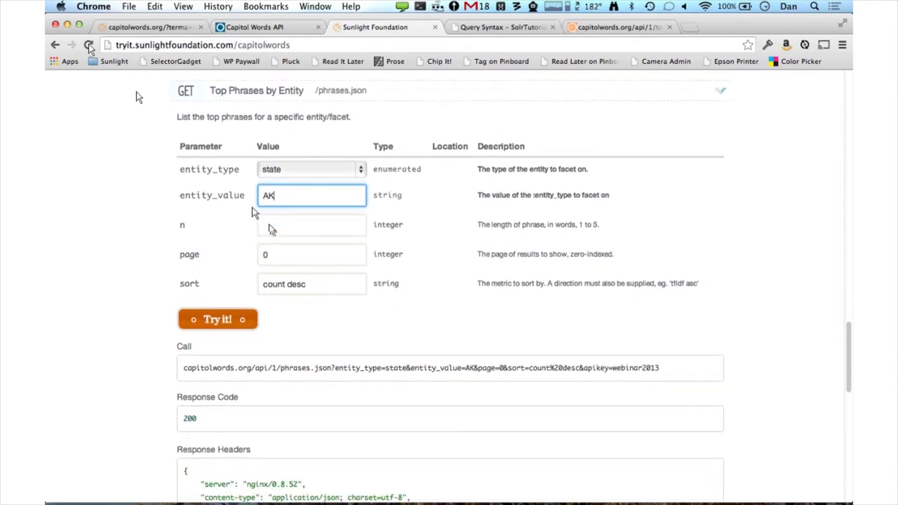
scroll(271, 229, "down", 1)
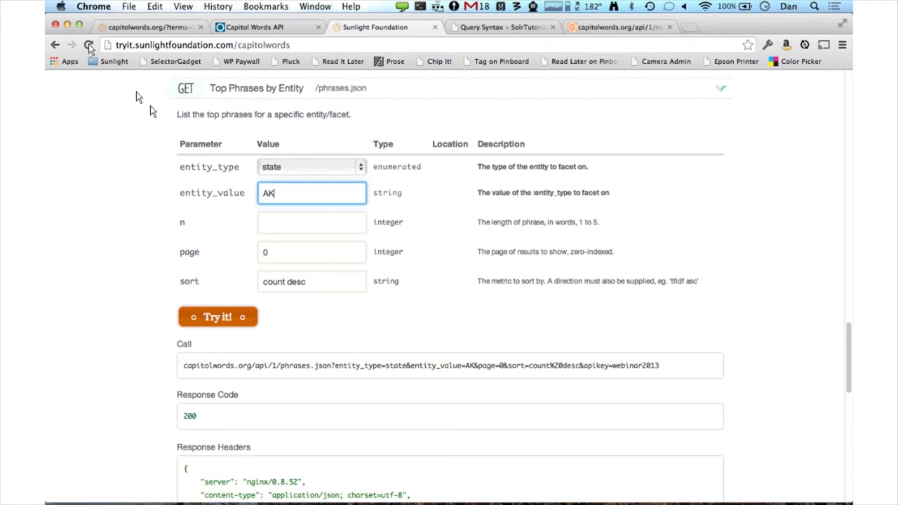
Expand the Top Entities by Phrase method form.
scroll(250, 202, "down", 10)
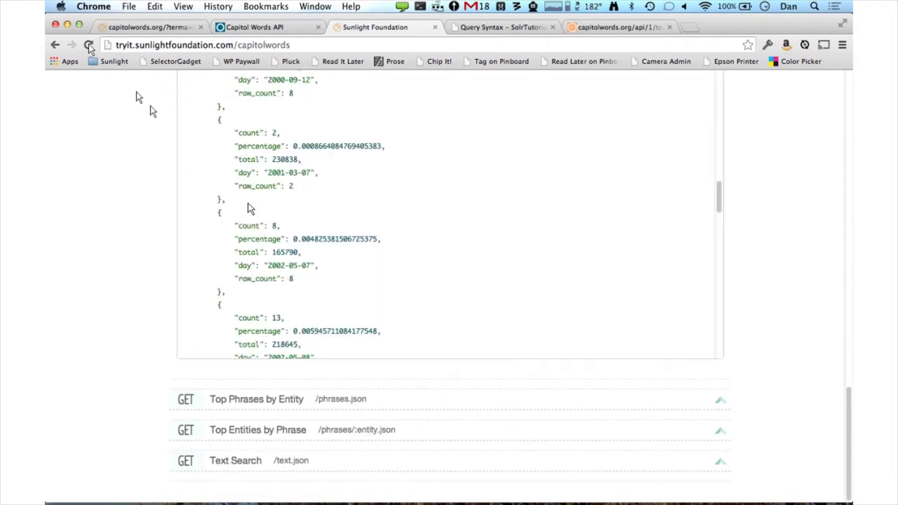
left_click(258, 429)
scroll(261, 220, "down", 6)
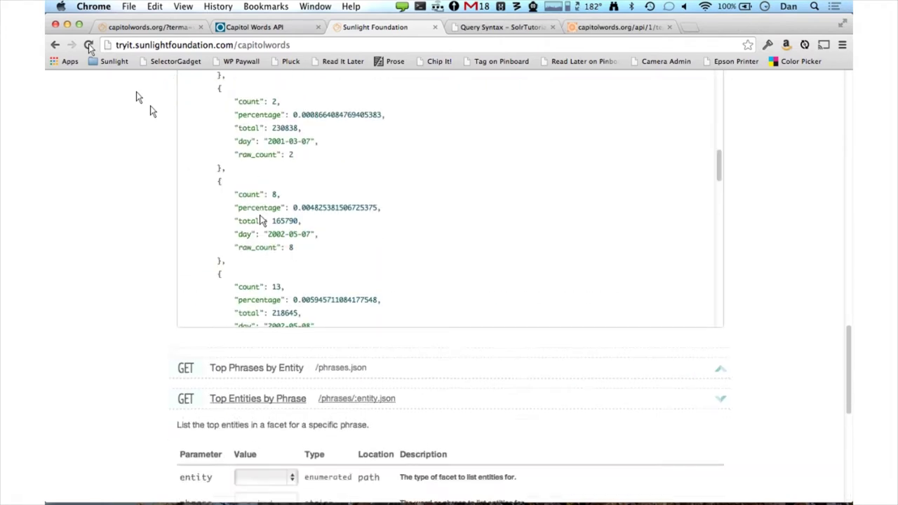
scroll(261, 219, "down", 2)
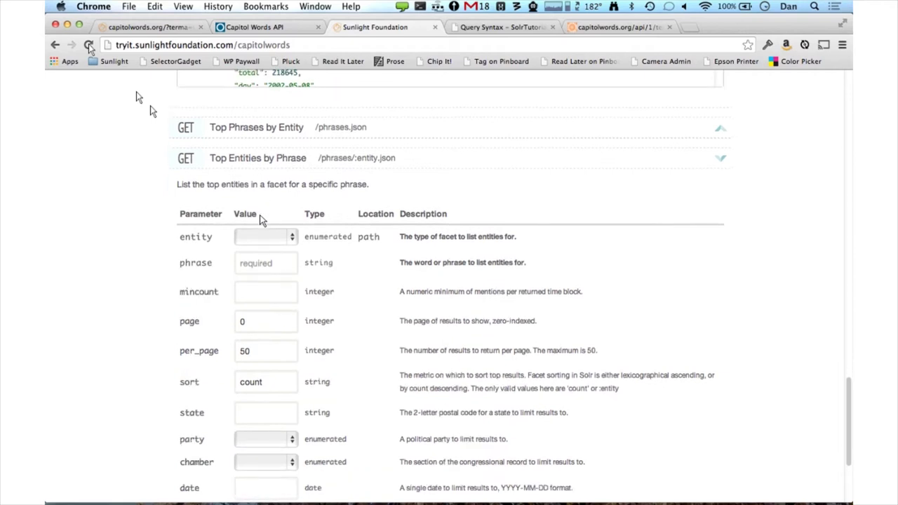
scroll(259, 220, "down", 1)
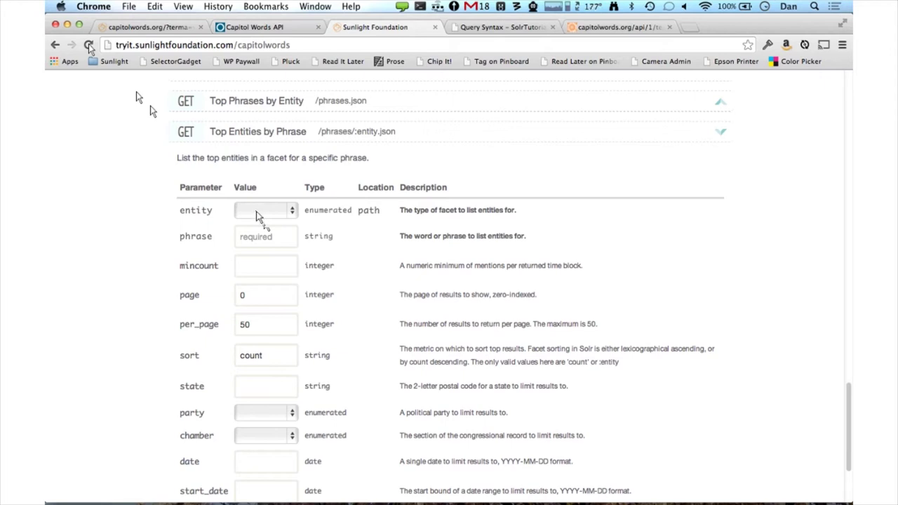
Query legislators for phrase 'guns' with mincount 10, sorted by count.
left_click(258, 212)
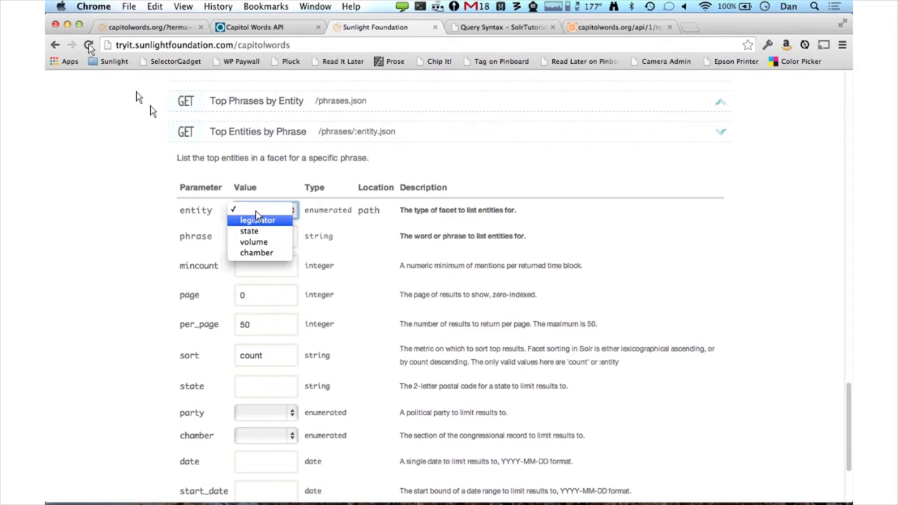
left_click(258, 218)
key("Tab")
type("guns")
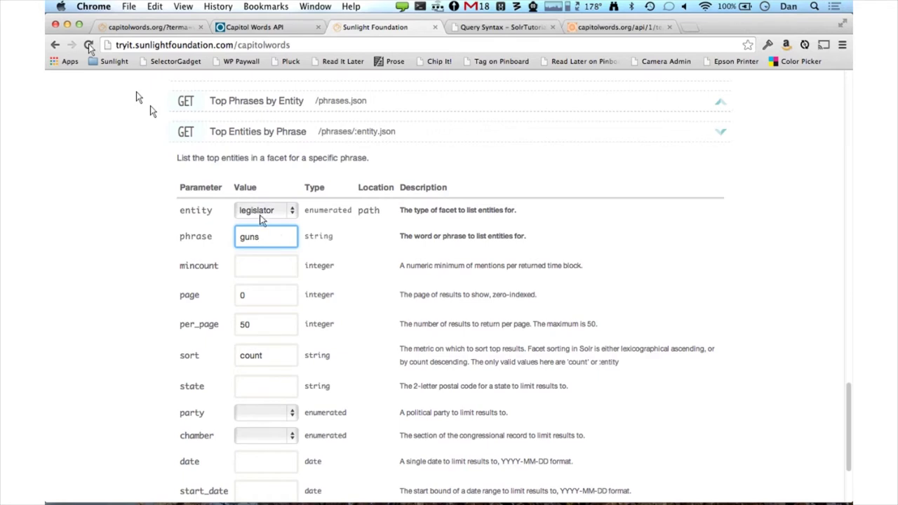
key("Tab")
type("1")
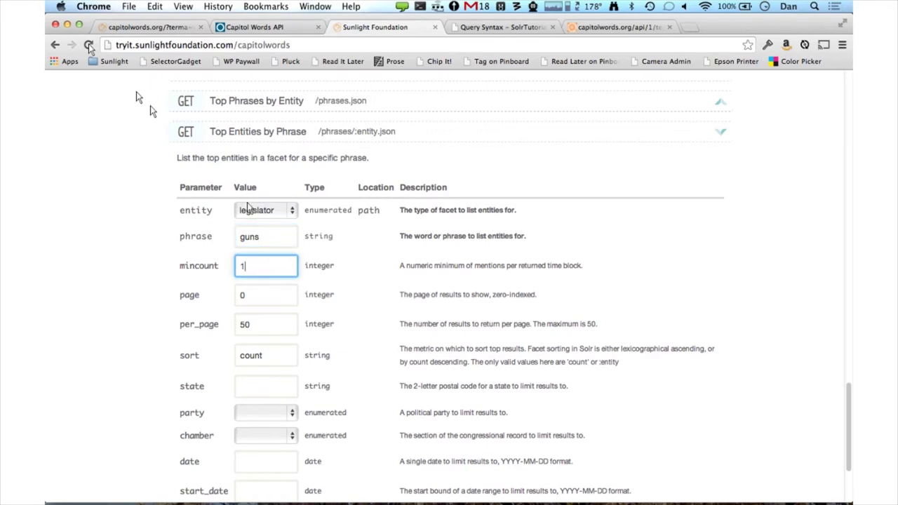
type("0")
scroll(133, 90, "down", 3)
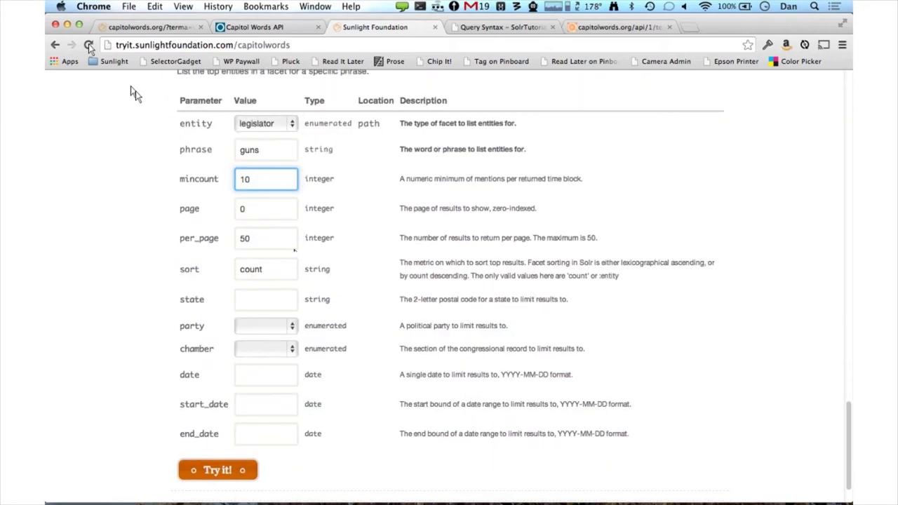
key("Tab")
key("Tab")
key("Tab")
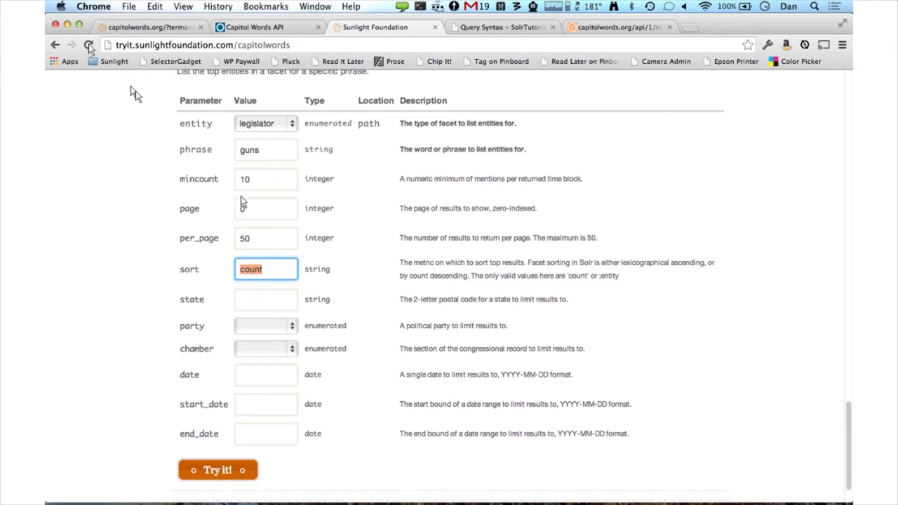
key("Return")
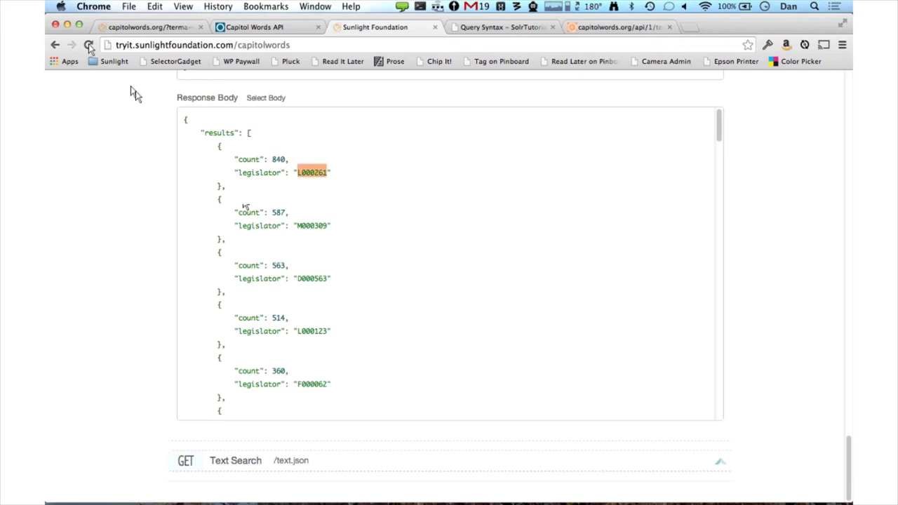
Open bioguide.congress.gov in a new tab and search Last Name 'lee'.
key("cmd+t")
type("bioguide")
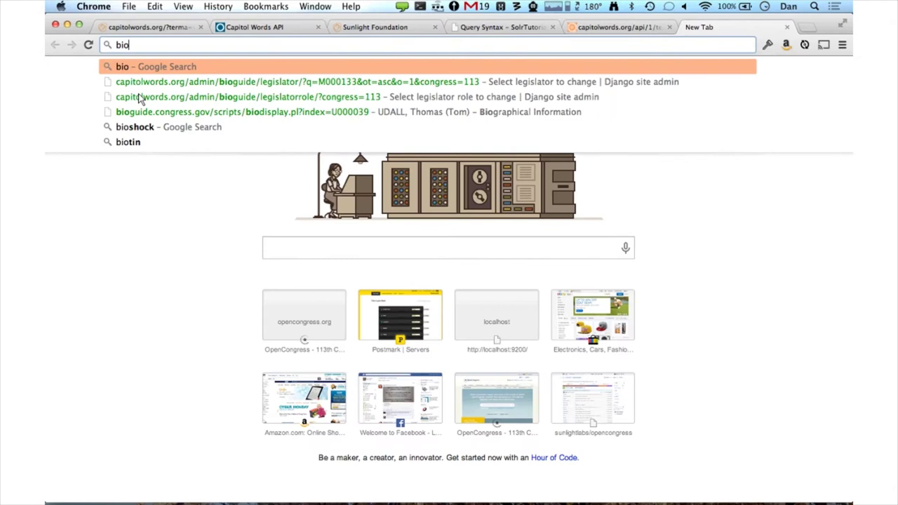
key("Down")
key("Down")
key("Down")
key("Down")
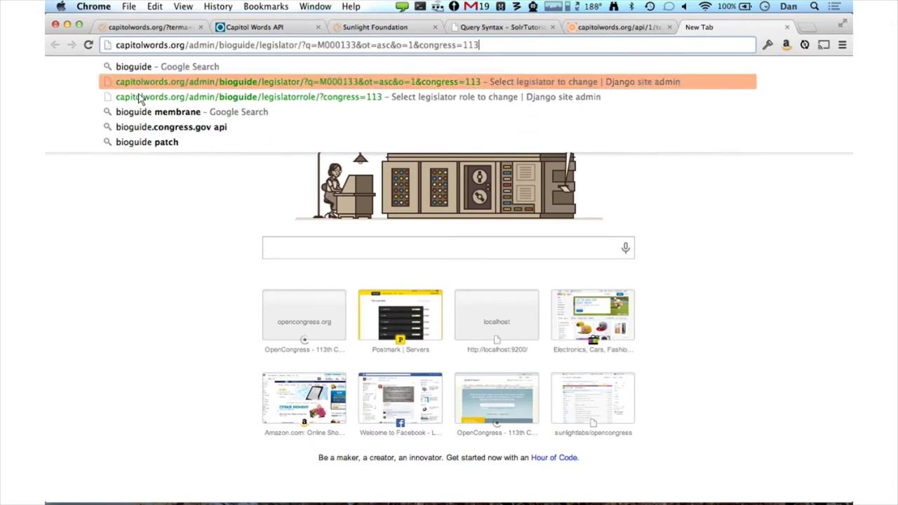
key("BackSpace")
key("BackSpace")
key("BackSpace")
key("BackSpace")
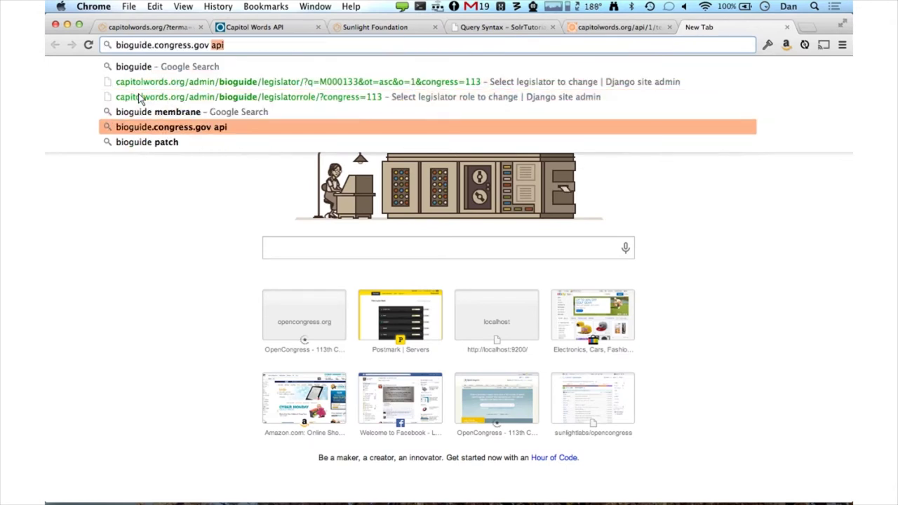
key("Return")
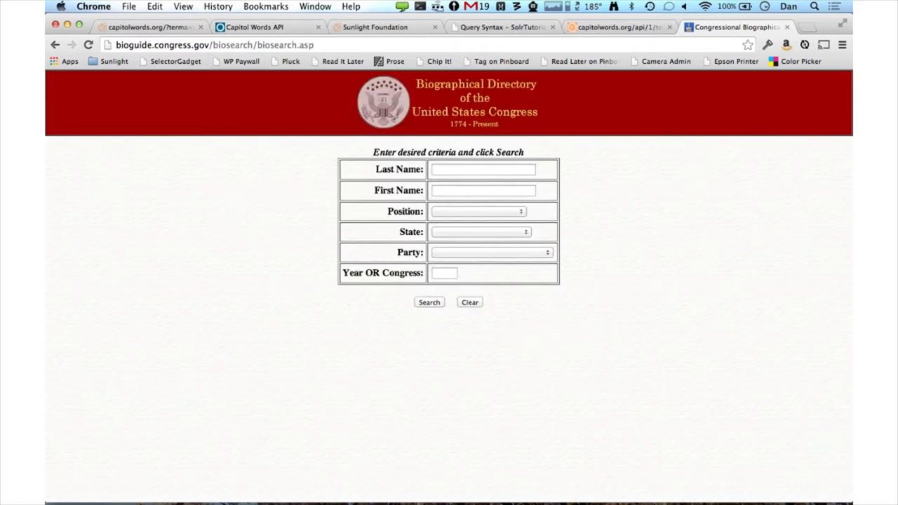
left_click(483, 169)
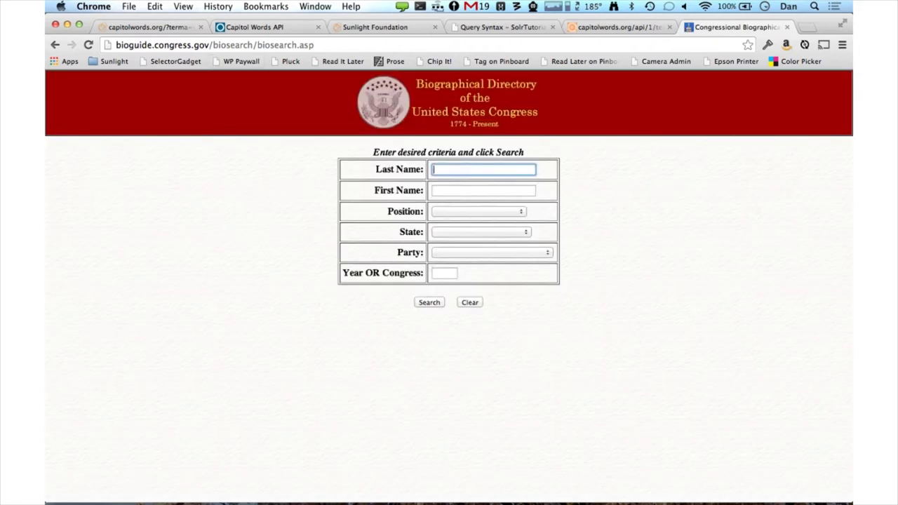
type("lee")
key("Return")
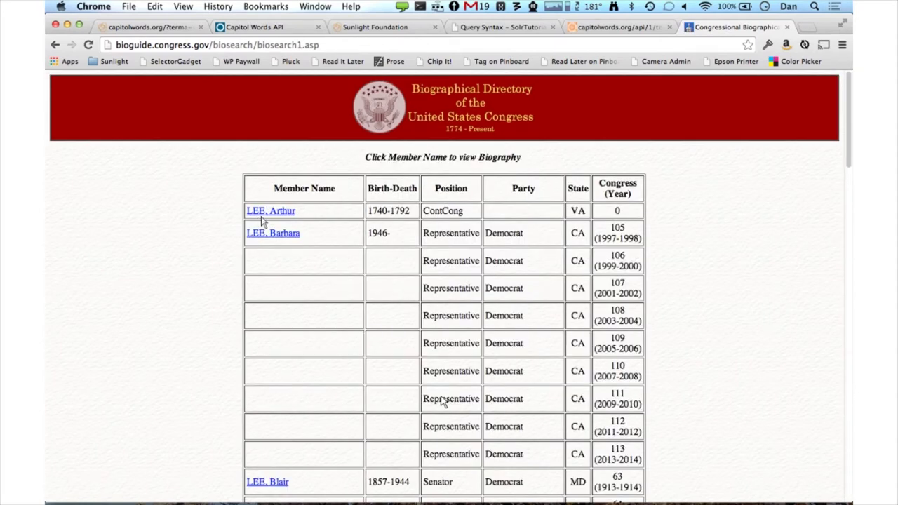
Open the 1740–1792 delegate's biography, select ID L000188 in the URL, then return to the API tab.
left_click(267, 212)
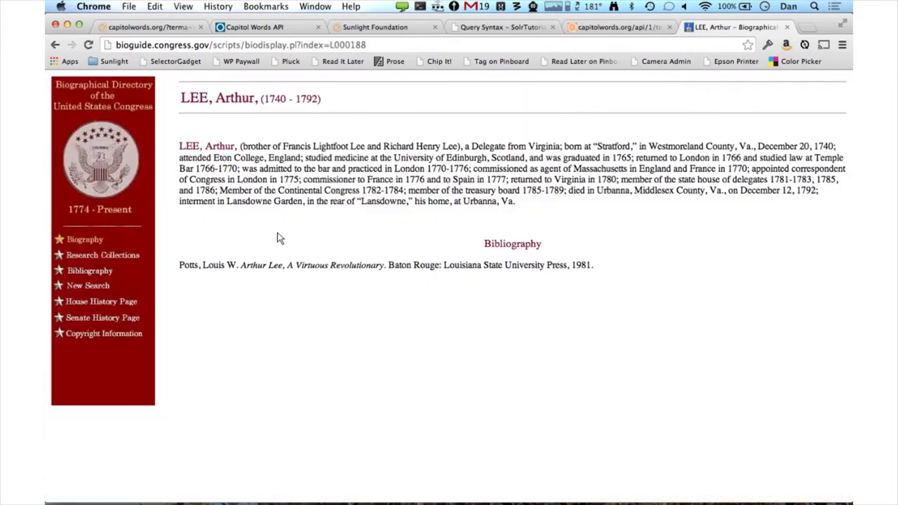
key("super+l")
key("Right")
key("shift+Left")
key("shift+Left")
key("shift+Left")
key("shift+Left")
key("shift+Left")
key("shift+Left")
key("shift+Left")
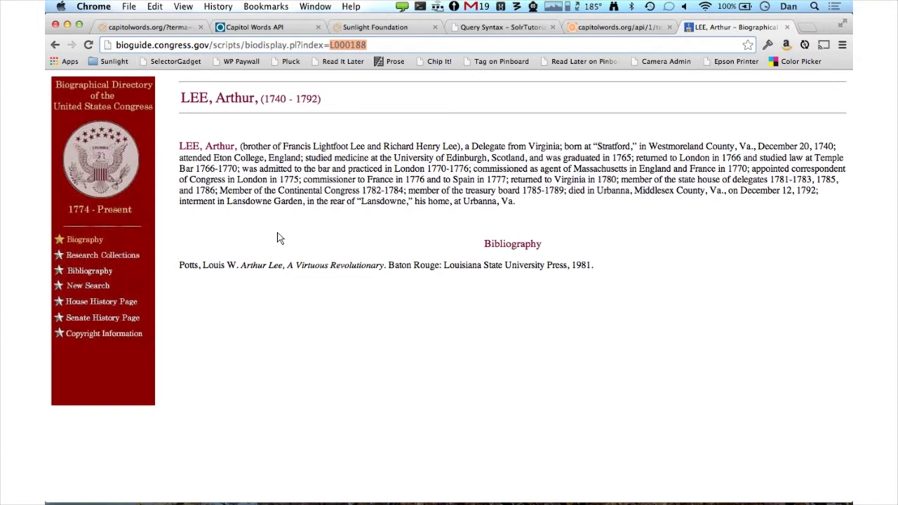
key("super+l")
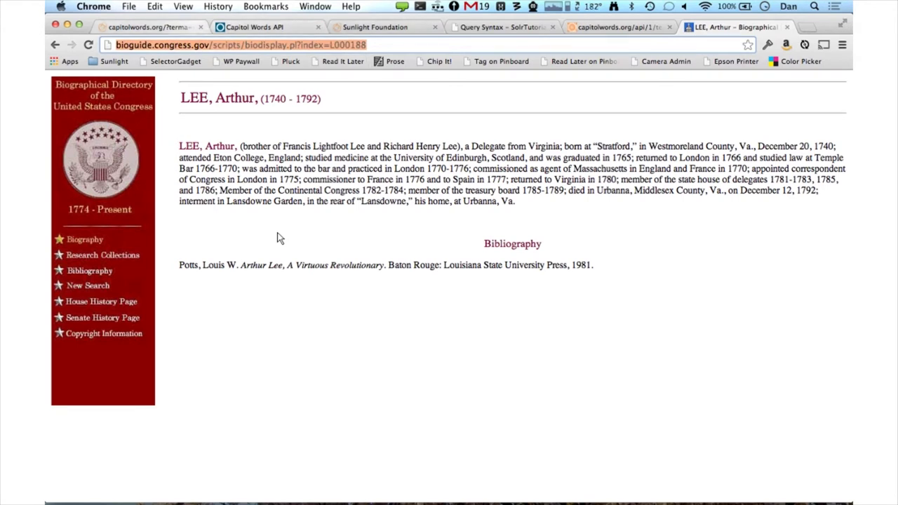
key("super+alt+Left")
key("super+alt+Left")
key("super+alt+Left")
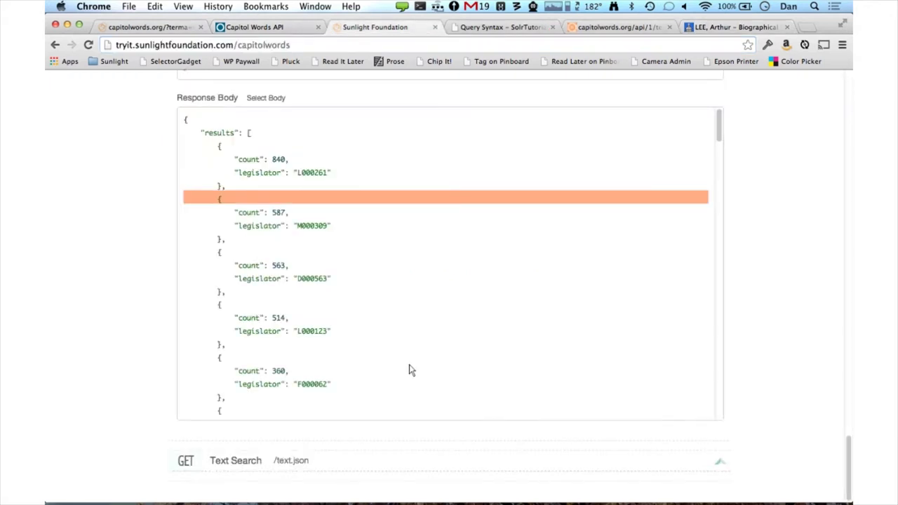
Expand Text Search parameters into the phrase field, then switch to the capitolwords.org chart tab.
scroll(409, 364, "up", 10)
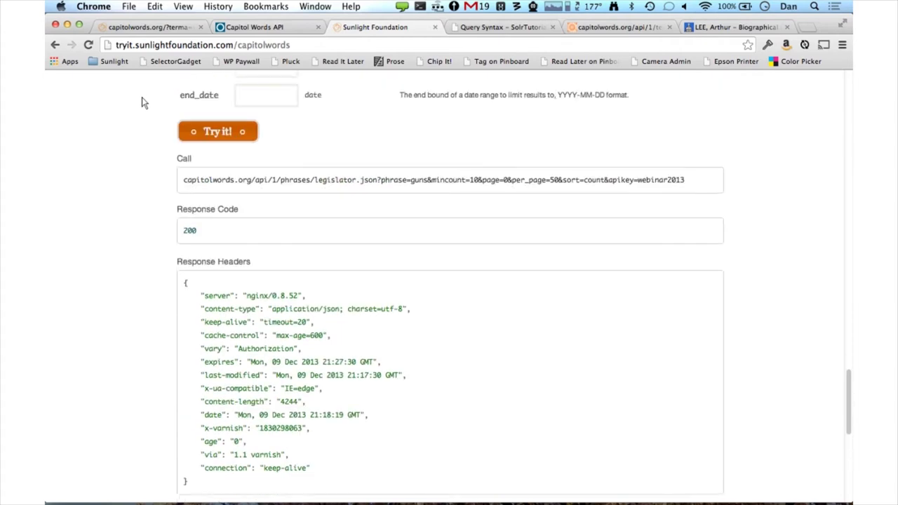
scroll(141, 102, "up", 5)
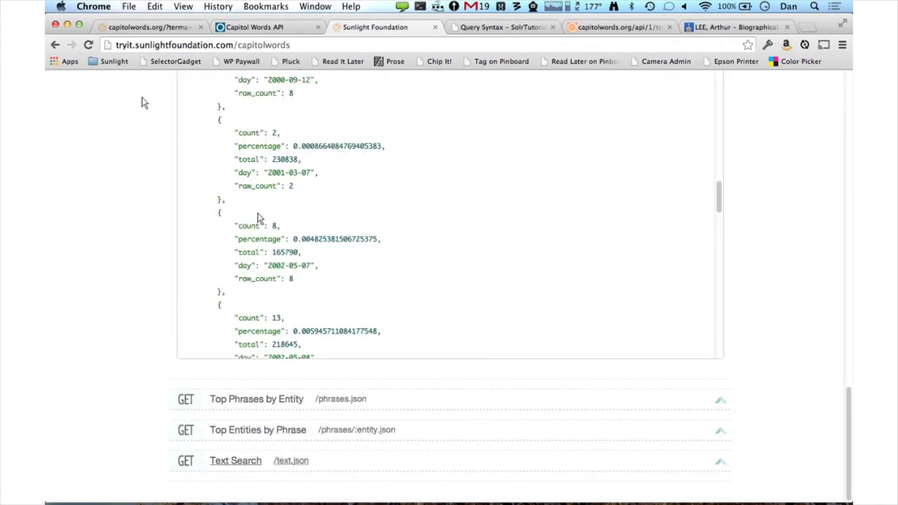
left_click(245, 460)
scroll(142, 102, "down", 6)
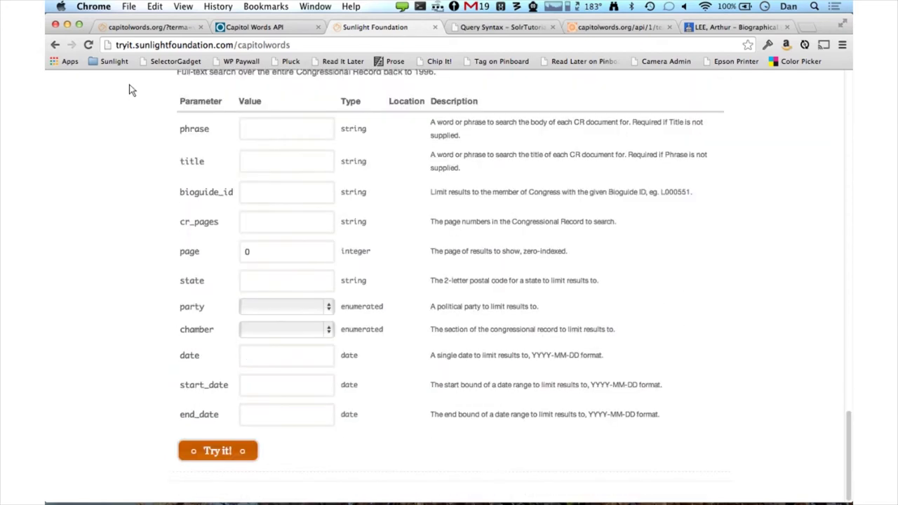
key("Tab")
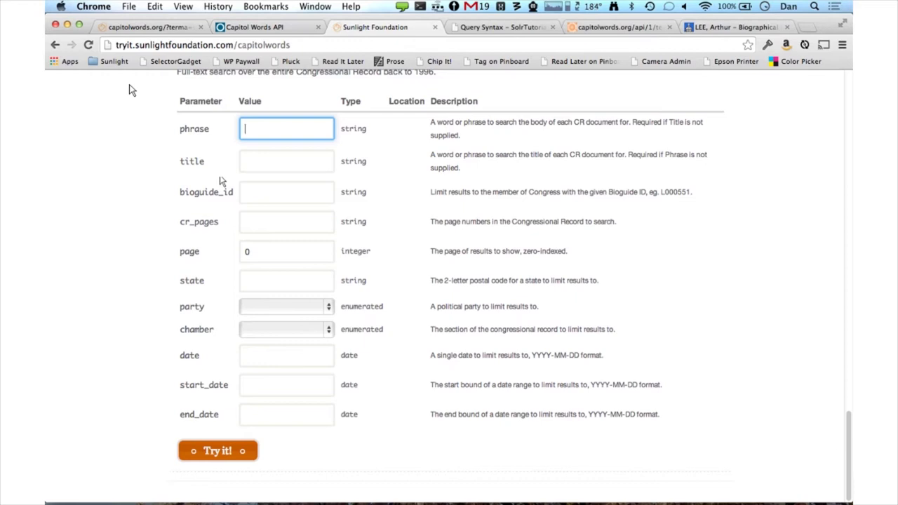
key("super+1")
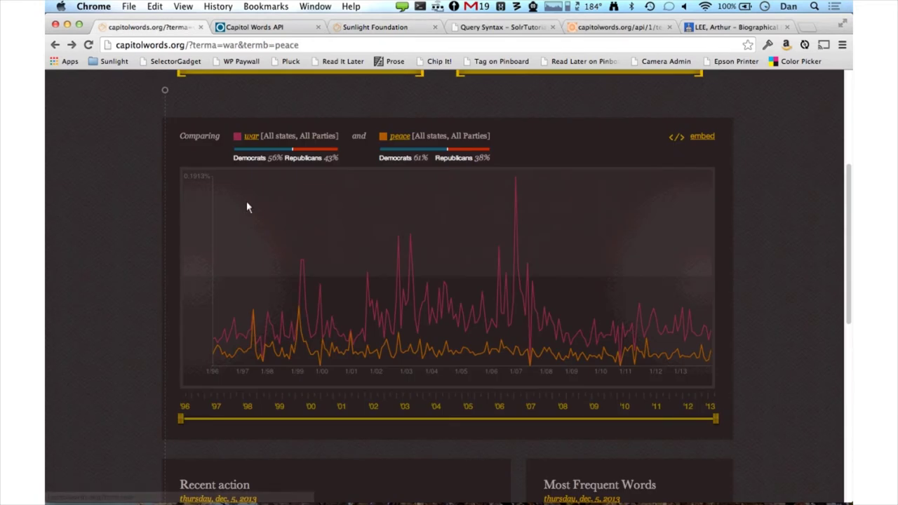
Search 'guns' on capitolwords.org and scroll through who mentions it most.
scroll(253, 210, "up", 5)
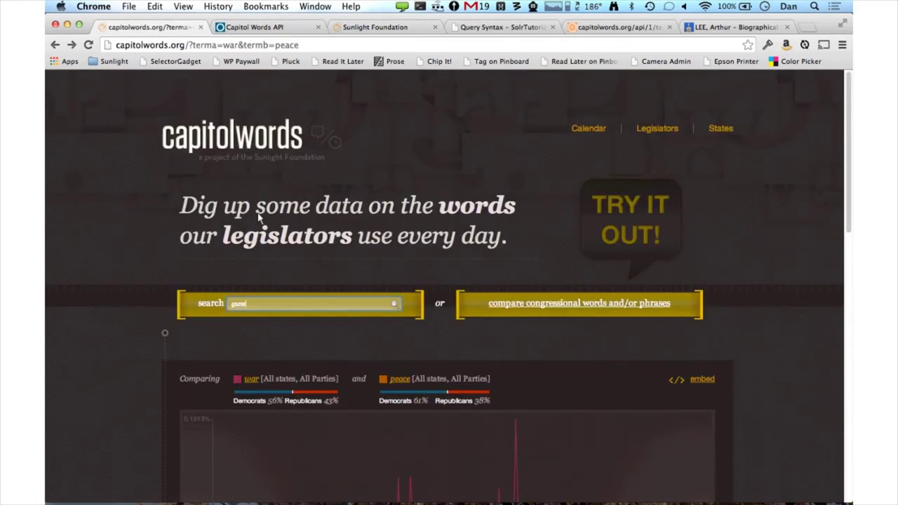
key("Return")
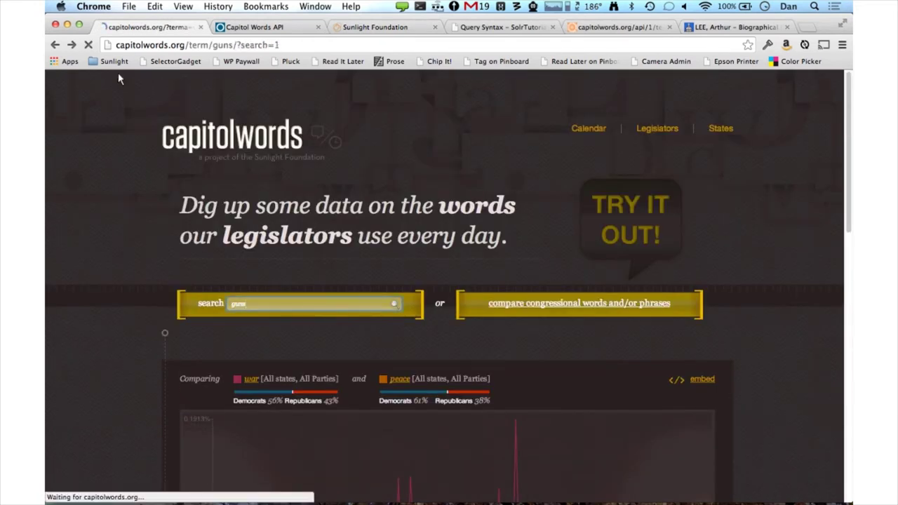
scroll(119, 74, "down", 15)
scroll(123, 77, "down", 10)
scroll(126, 81, "up", 5)
scroll(129, 90, "up", 10)
scroll(125, 79, "up", 10)
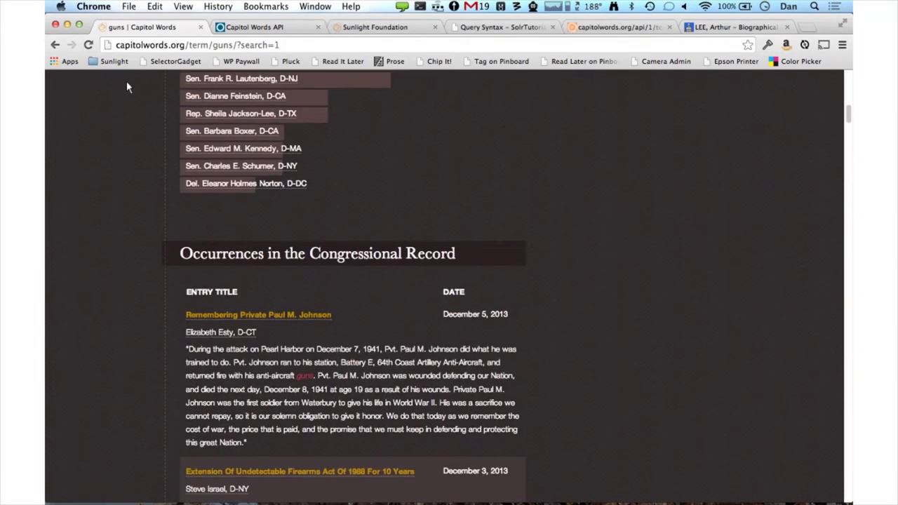
scroll(126, 81, "down", 5)
scroll(130, 90, "down", 4)
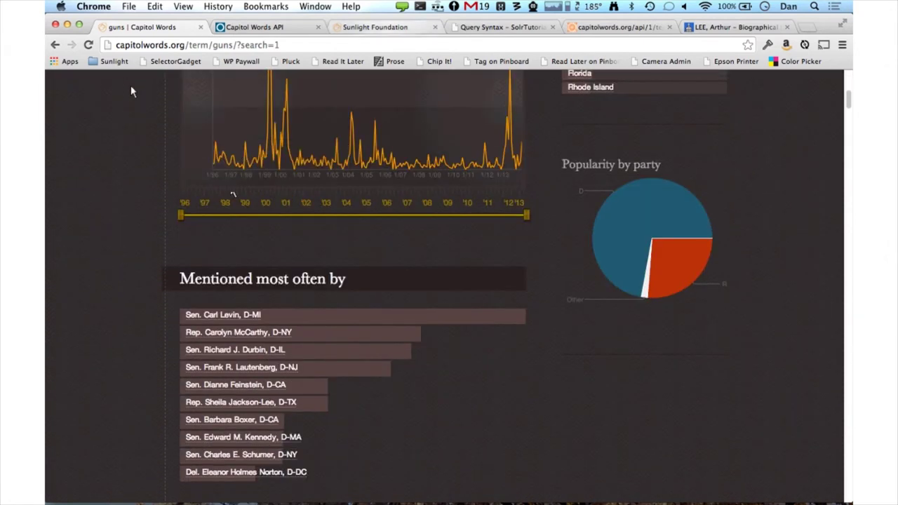
Run a Text Search for phrase 'guns' in the API console.
key("super+3")
type("guns")
key("Return")
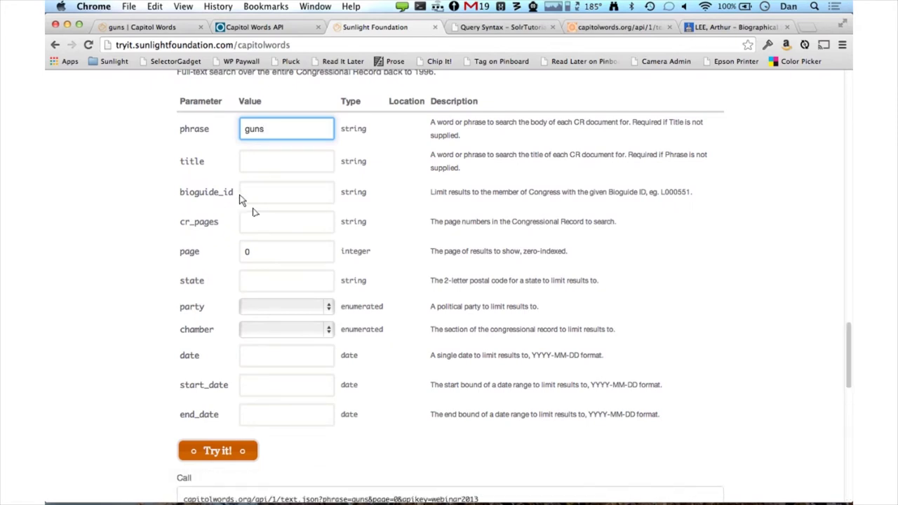
Read the guns response (4914 found, first a May 2000 Senate speech), then return to the form.
scroll(162, 120, "down", 10)
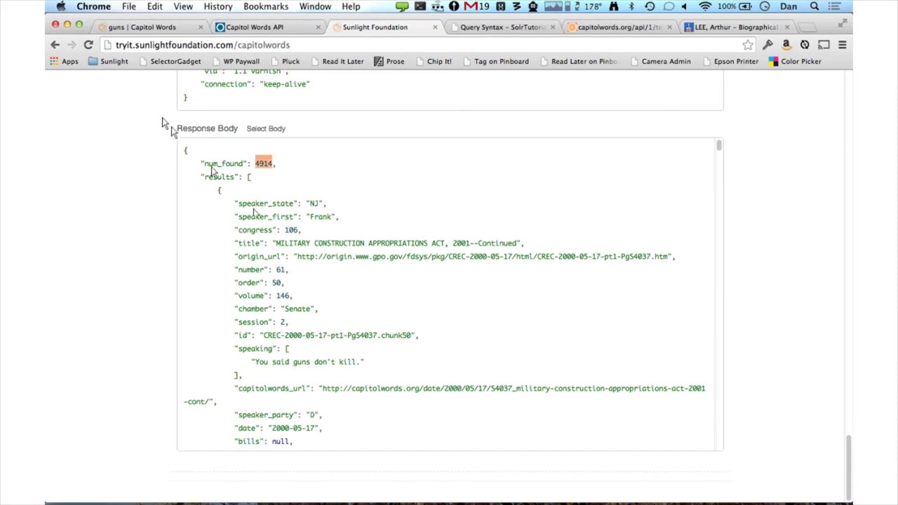
scroll(310, 265, "down", 6)
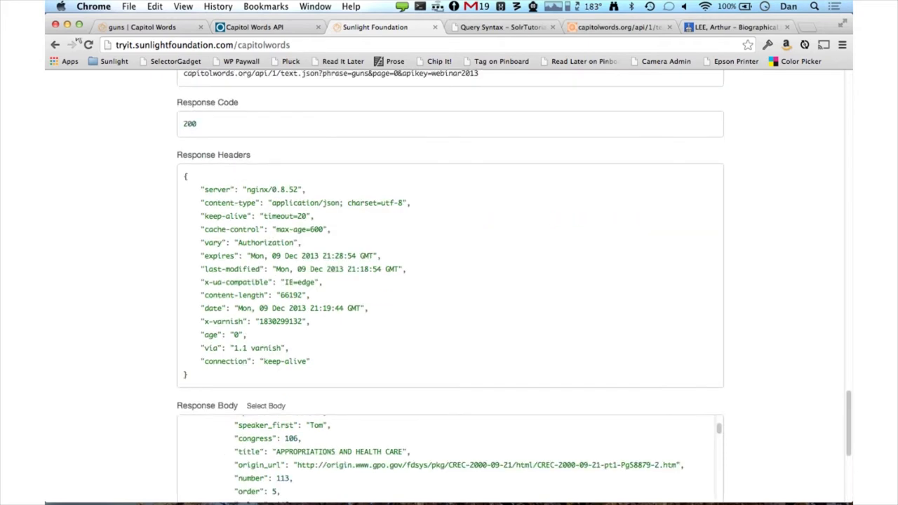
key("Page_Up")
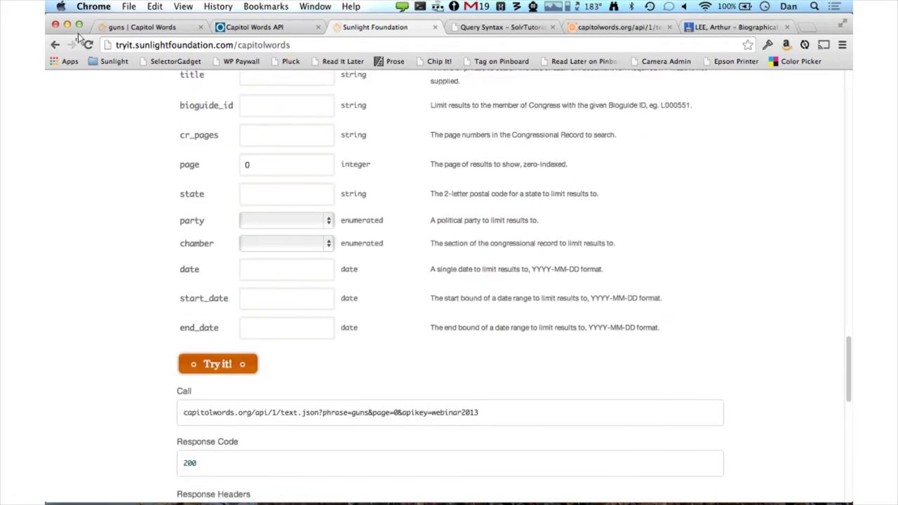
Edit the phrase to '(gun*)', then clear the phrase field entirely.
key("Up")
key("Up")
key("Up")
key("shift+Tab")
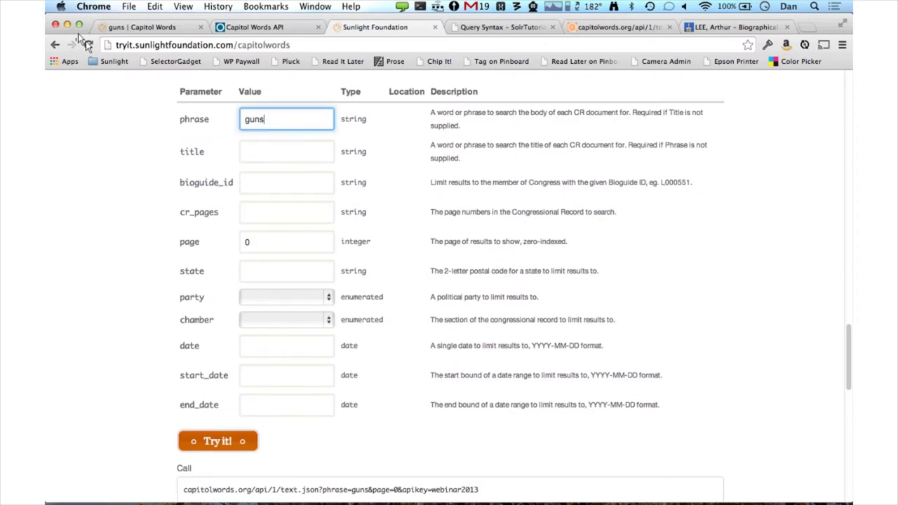
key("BackSpace")
type("*")
key("Up")
type("(")
key("Down")
type(")")
key("super+a")
key("BackSpace")
Enter ['' TO *] as the bioguide_id value.
key("Tab")
key("Tab")
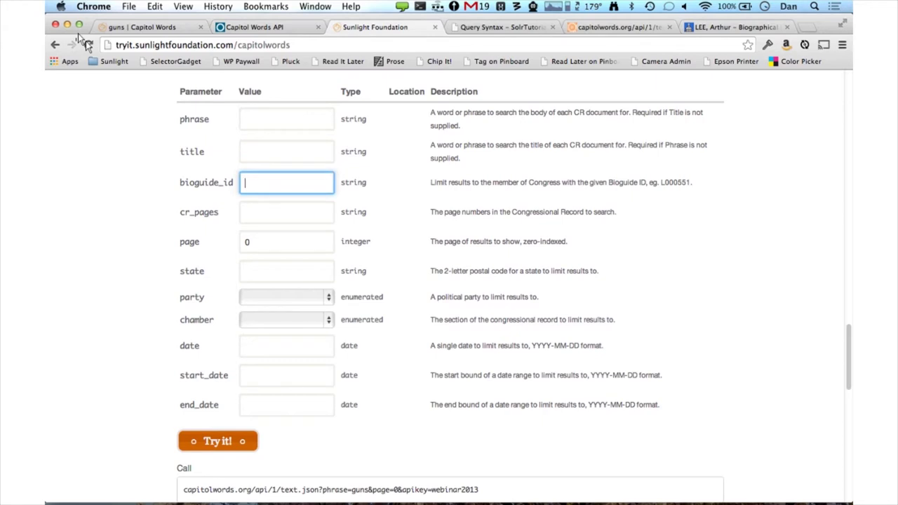
type("['' TO *]")
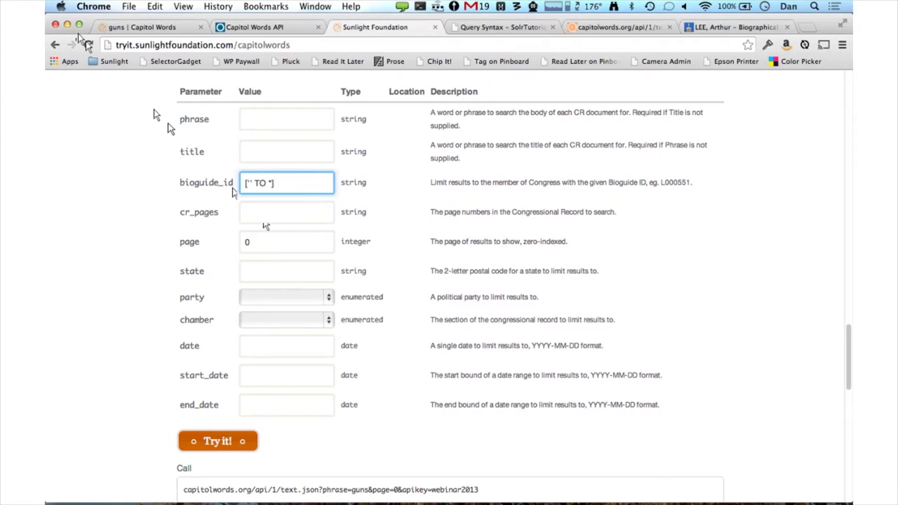
key("super+a")
left_click(265, 226)
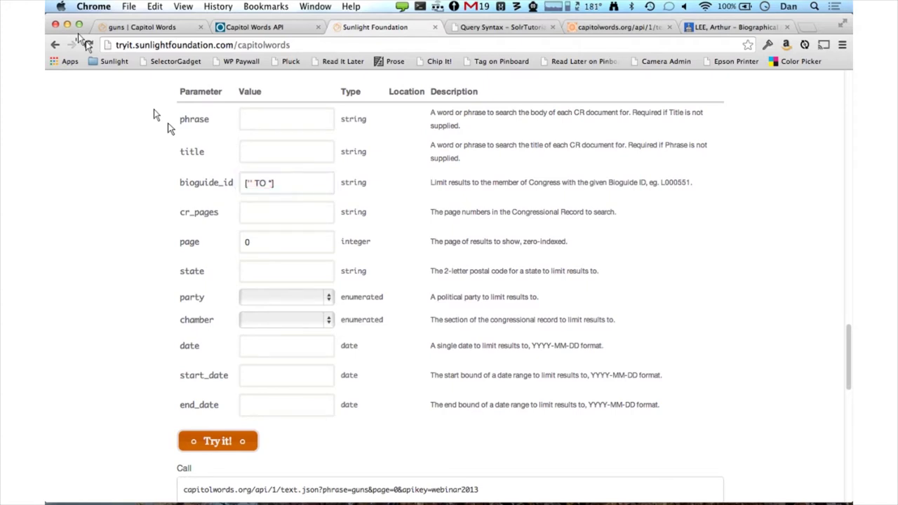
Check the Lucene syntax reference tab, then run the bioguide_id-range text search.
key("ctrl+Tab")
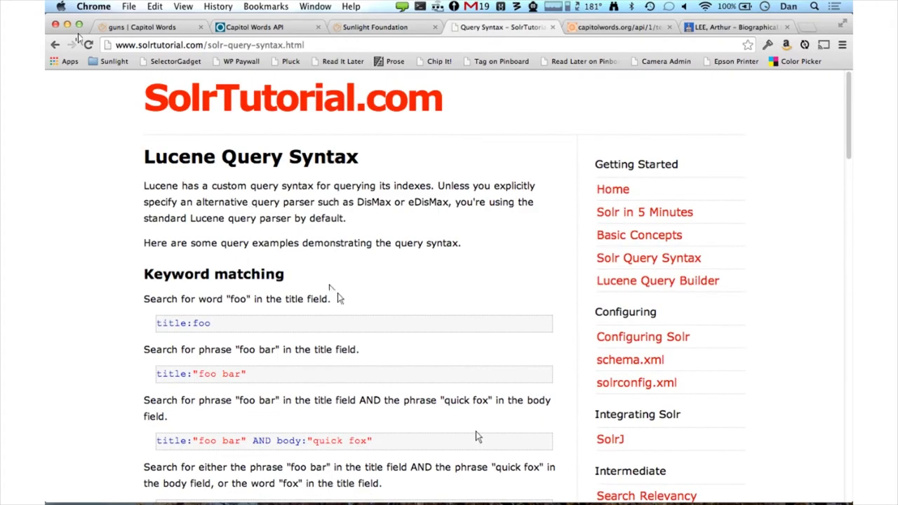
scroll(422, 379, "down", 3)
scroll(376, 334, "up", 3)
key("ctrl+shift+Tab")
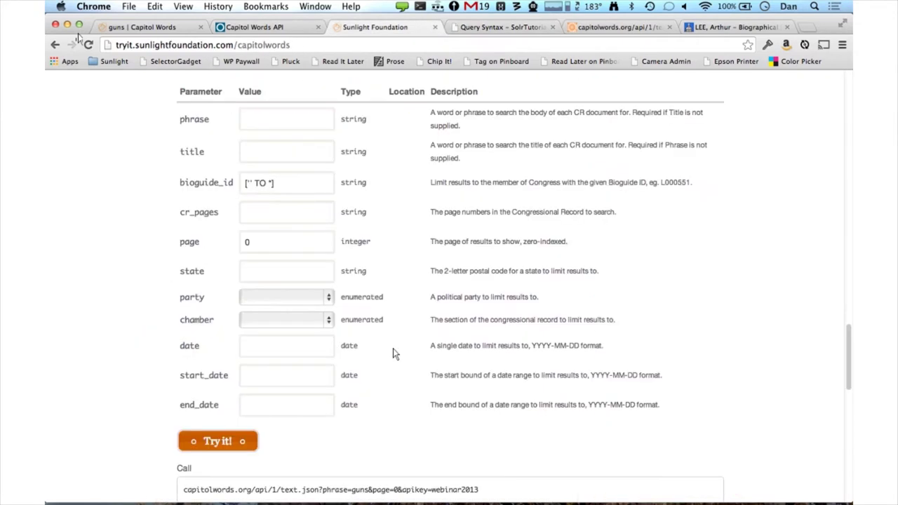
key("Return")
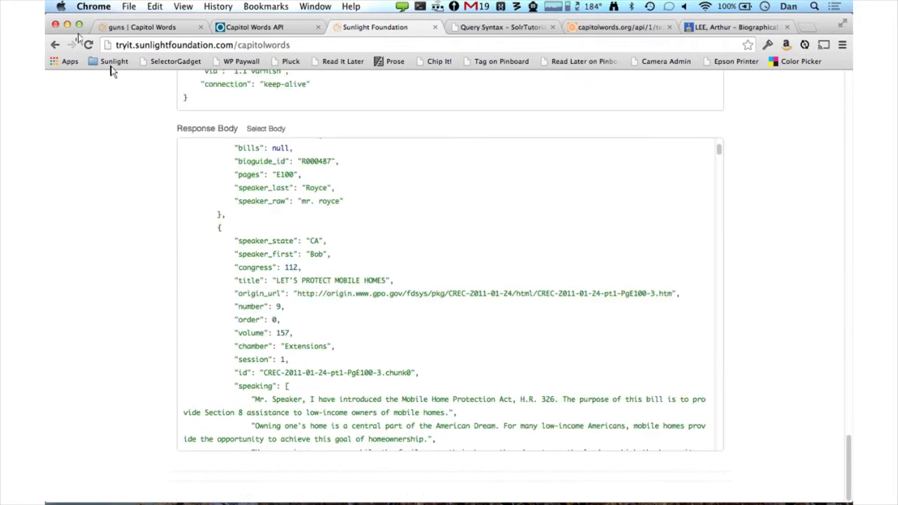
scroll(381, 341, "up", 5)
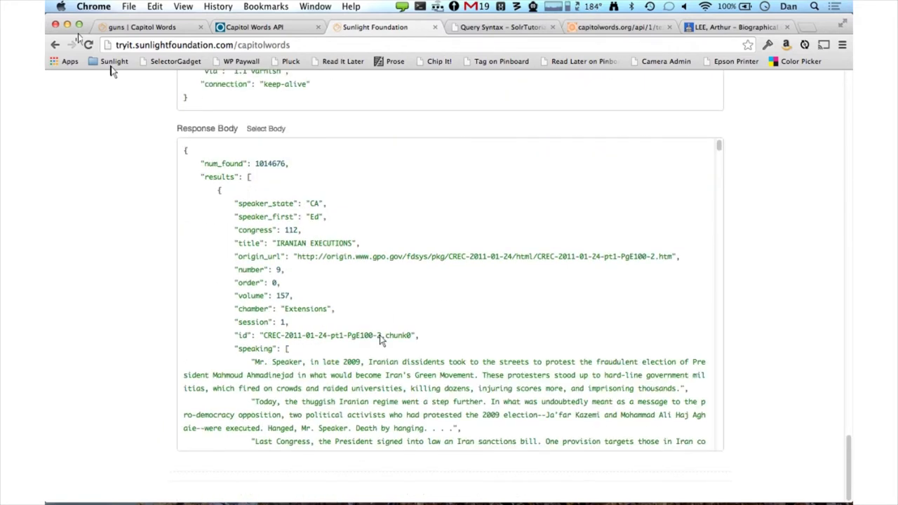
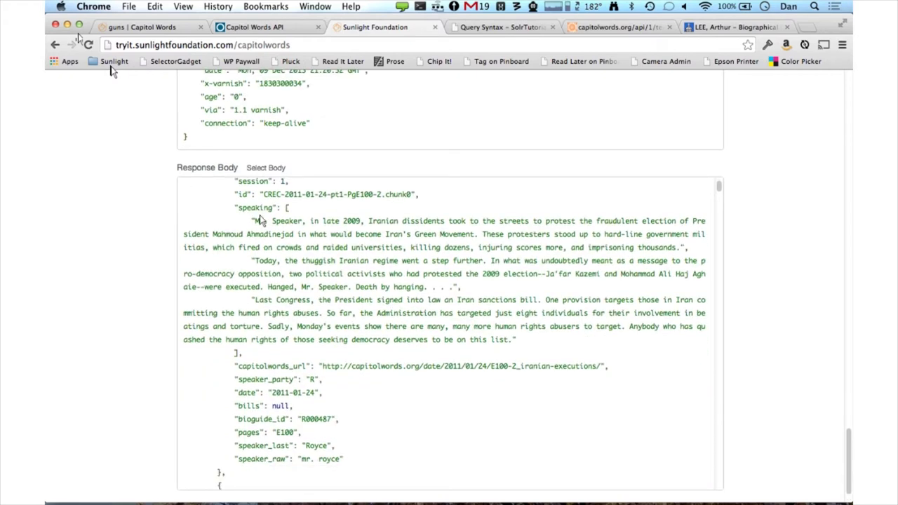
Review the Capitol Words text search JSON records, then move to the raw capitolwords.org text.json tab.
scroll(333, 292, "down", 15)
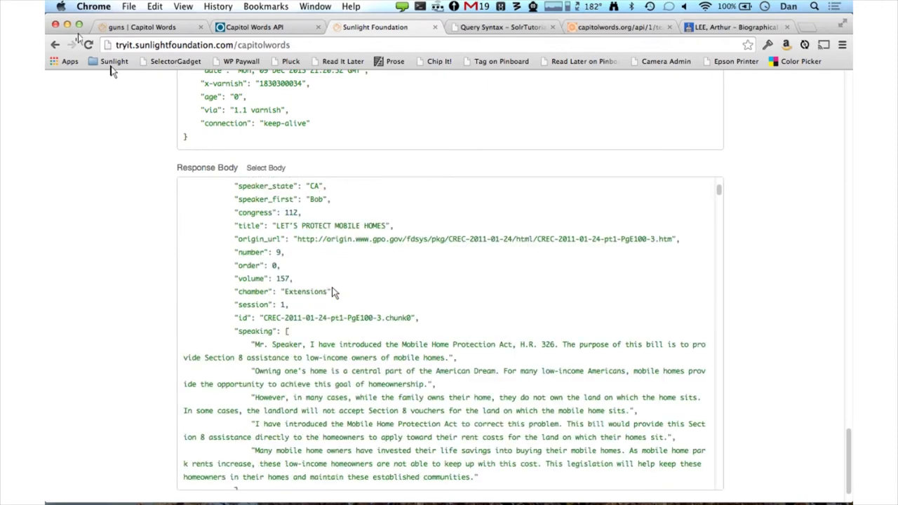
scroll(330, 287, "down", 10)
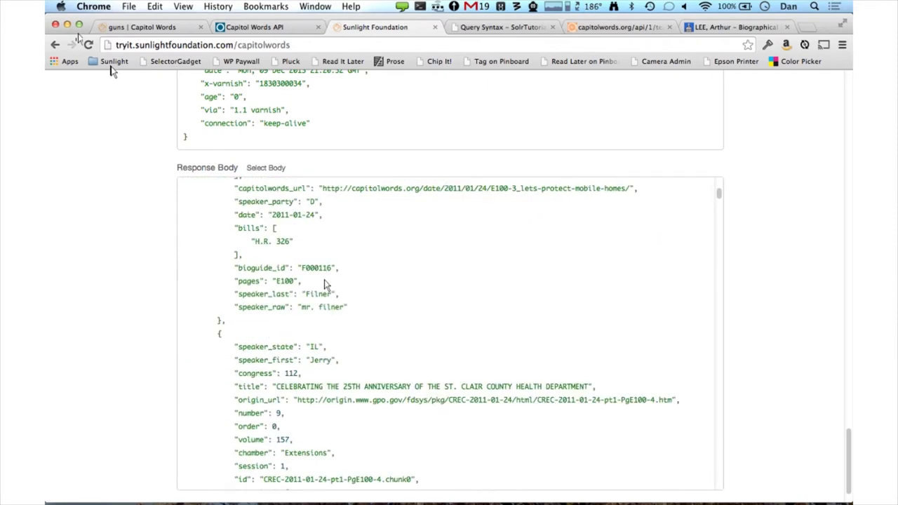
scroll(140, 98, "up", 15)
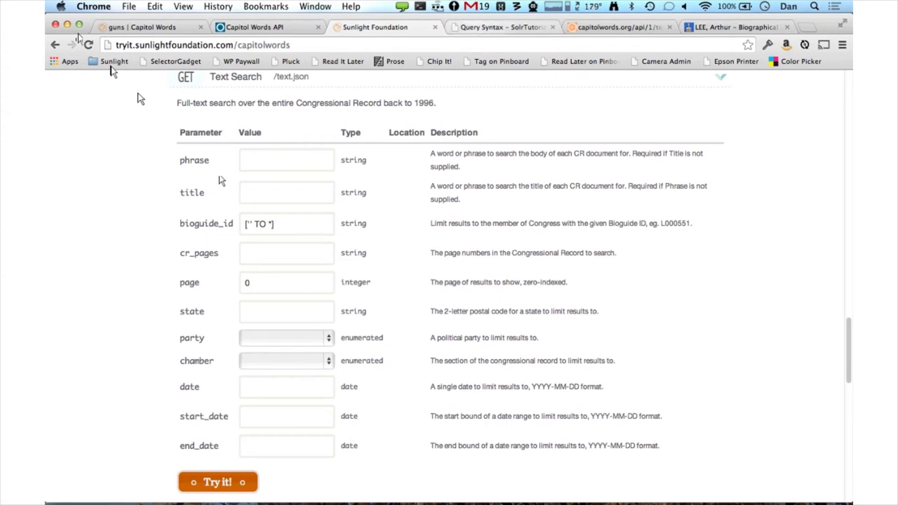
key("ctrl+Tab")
key("ctrl+Tab")
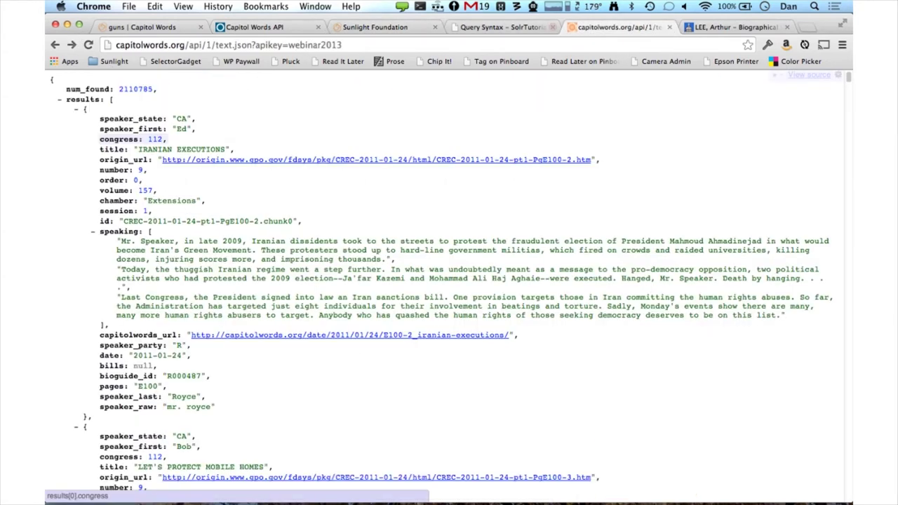
Edit the text.json request URL to query q=(gun* OR shoot*) without the speaking: prefix, and submit it.
key("super+l")
key("Right")
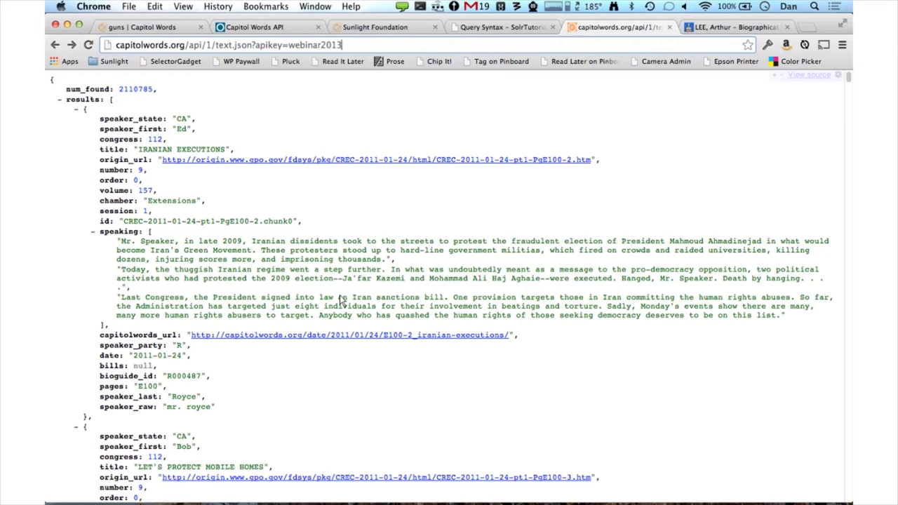
type("&q")
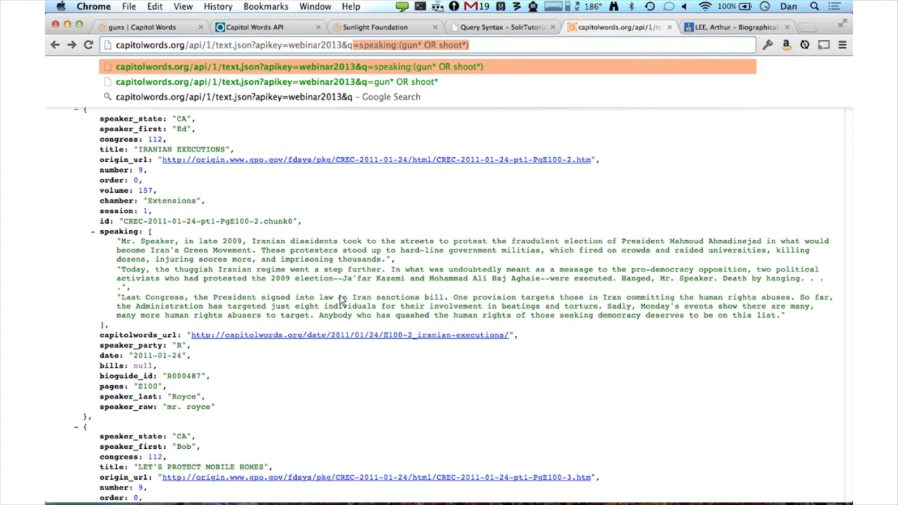
key("Left")
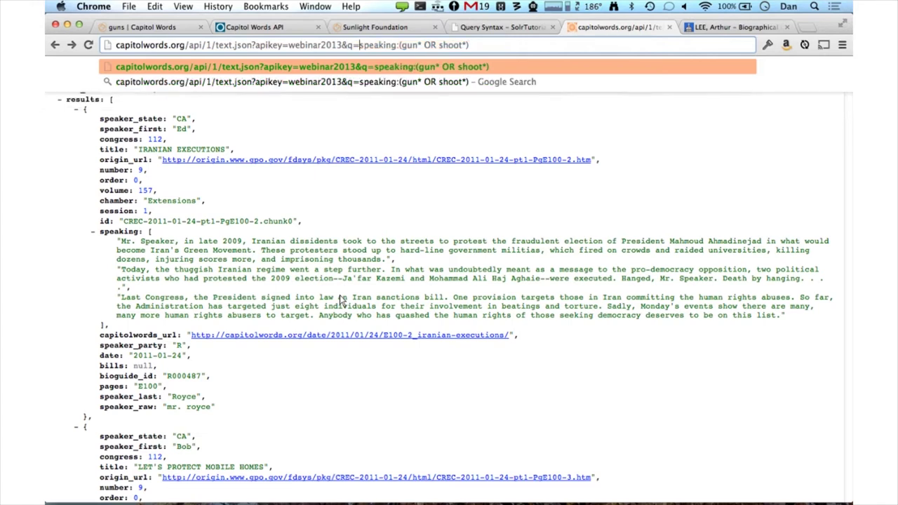
key("shift+Right")
key("shift+Right")
key("shift+Right")
key("shift+Right")
key("shift+Right")
key("shift+Right")
key("shift+Right")
key("shift+Right")
key("shift+Right")
key("BackSpace")
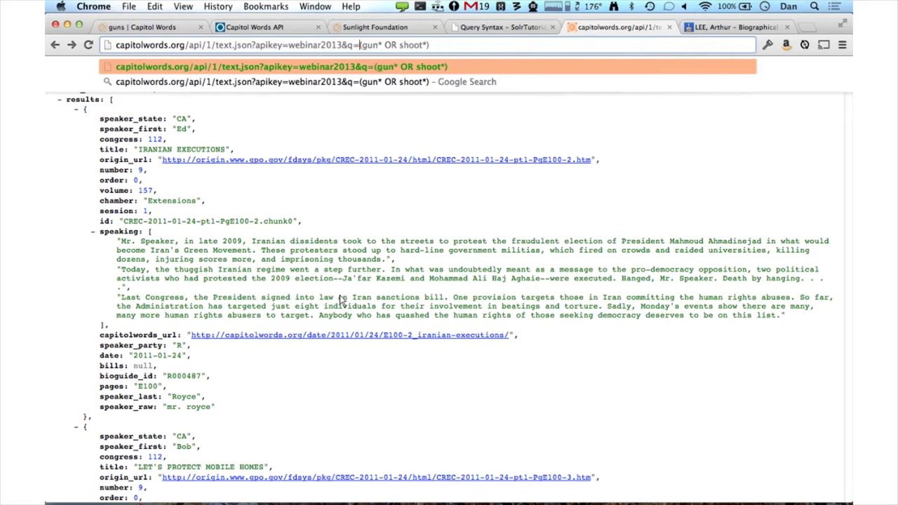
key("End")
key("Left")
key("Left")
key("Left")
key("Left")
key("Left")
key("Left")
key("Left")
key("Left")
key("Left")
key("Left")
key("Left")
key("Left")
key("Left")
key("Left")
key("Left")
key("Left")
key("shift+Right")
key("shift+Right")
key("shift+Right")
key("shift+Right")
key("shift+Right")
key("shift+Right")
key("shift+Right")
key("shift+Right")
key("shift+Right")
key("shift+Right")
key("shift+Right")
key("shift+Right")
key("shift+Right")
key("shift+Right")
key("shift+Right")
key("shift+Right")
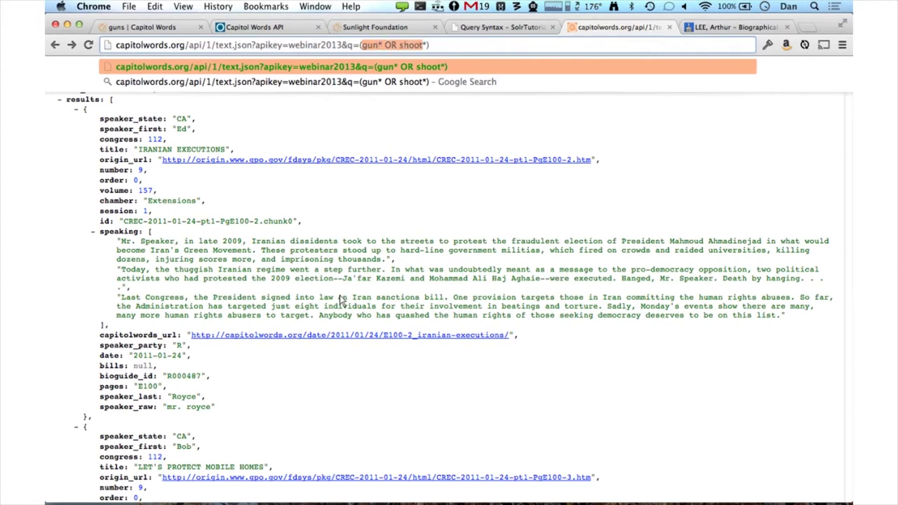
key("Right")
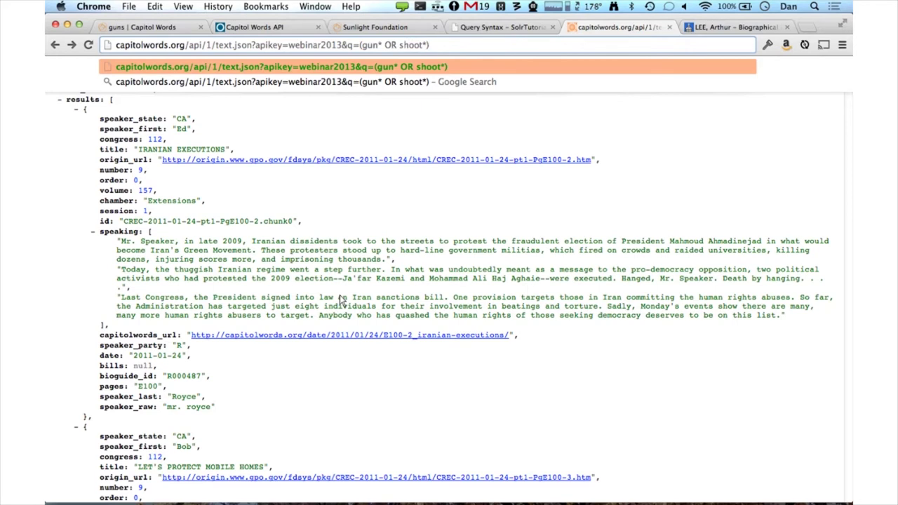
key("Return")
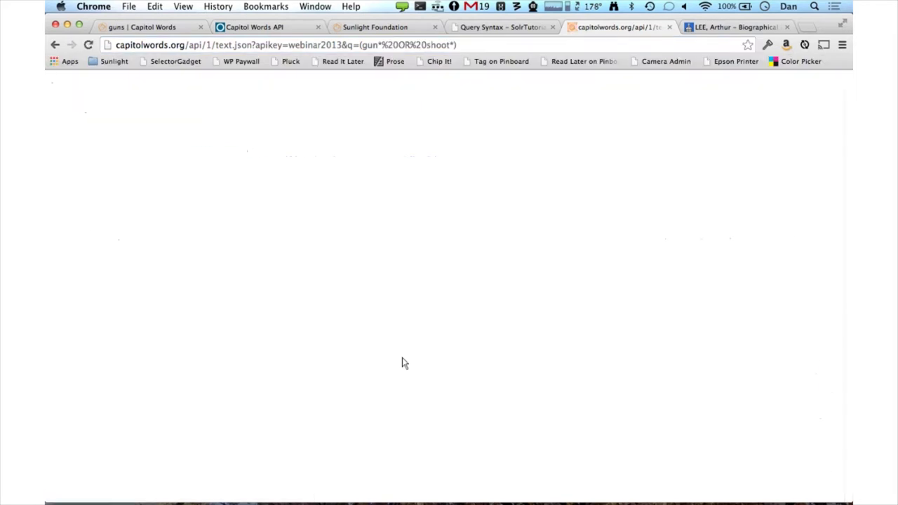
Confirm num_found 17832, led by the 2011-01-25 Senate resolution, then return to Chrome.
scroll(386, 342, "down", 10)
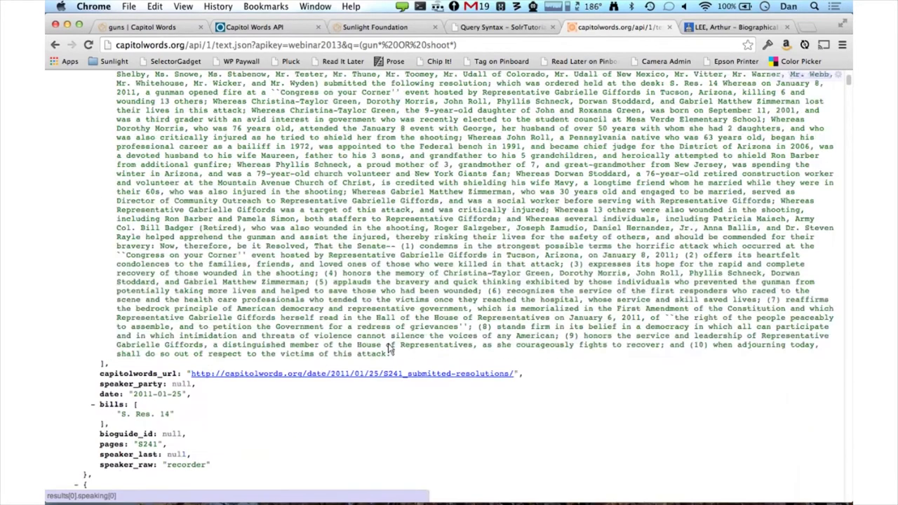
scroll(389, 349, "up", 5)
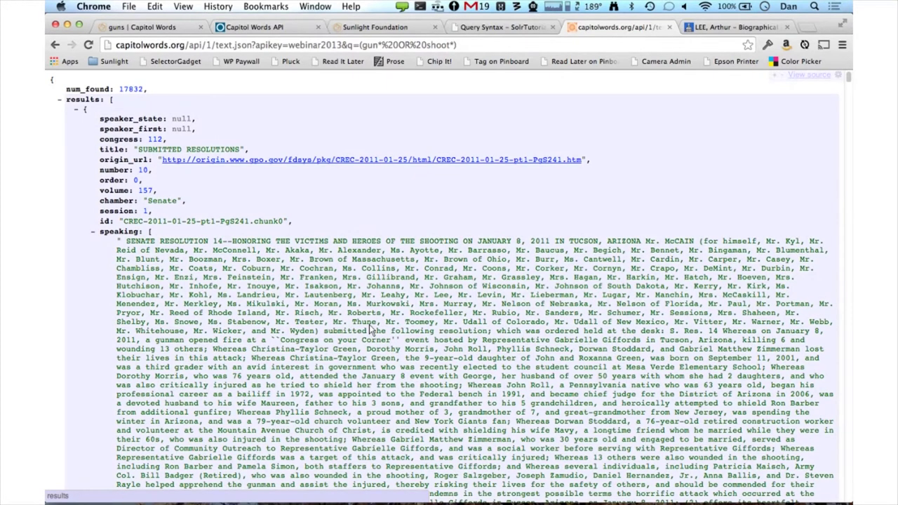
key("super+l")
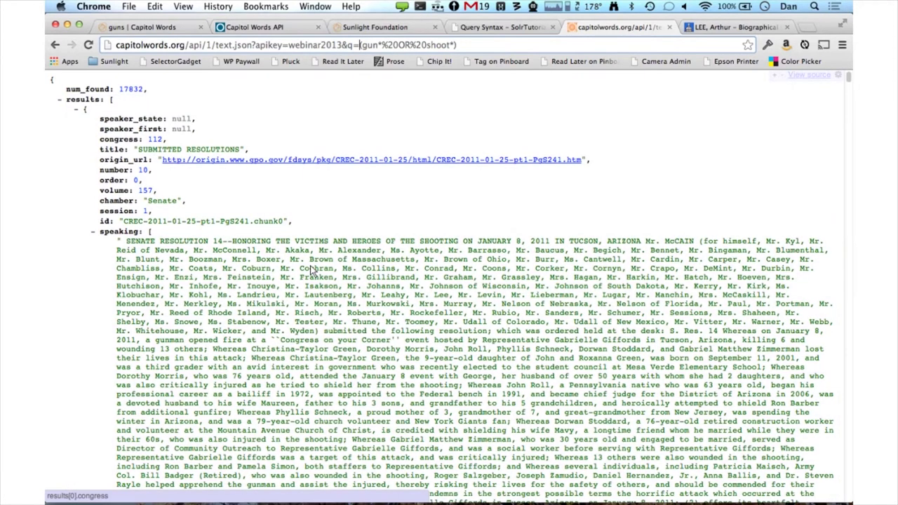
key("super+Tab")
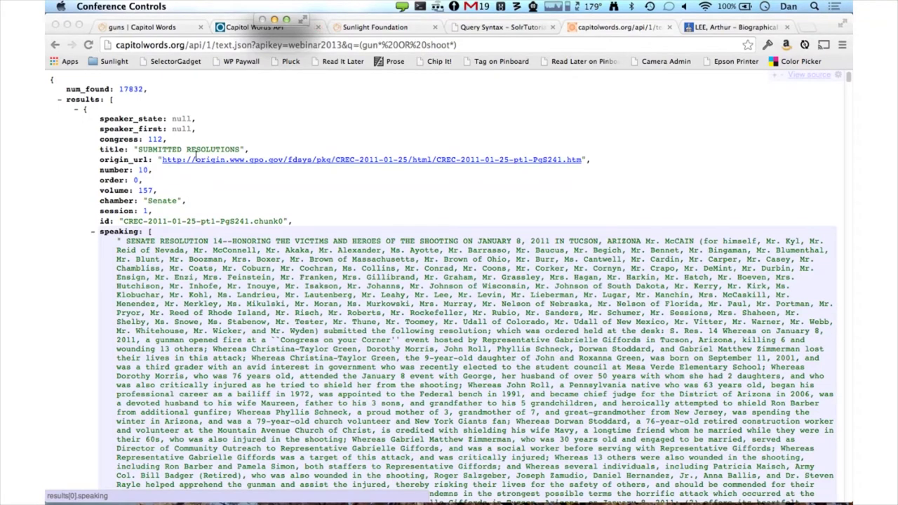
left_click(195, 155)
Advance the webinar presentation to the Congress API v3 slide.
key("super+Tab")
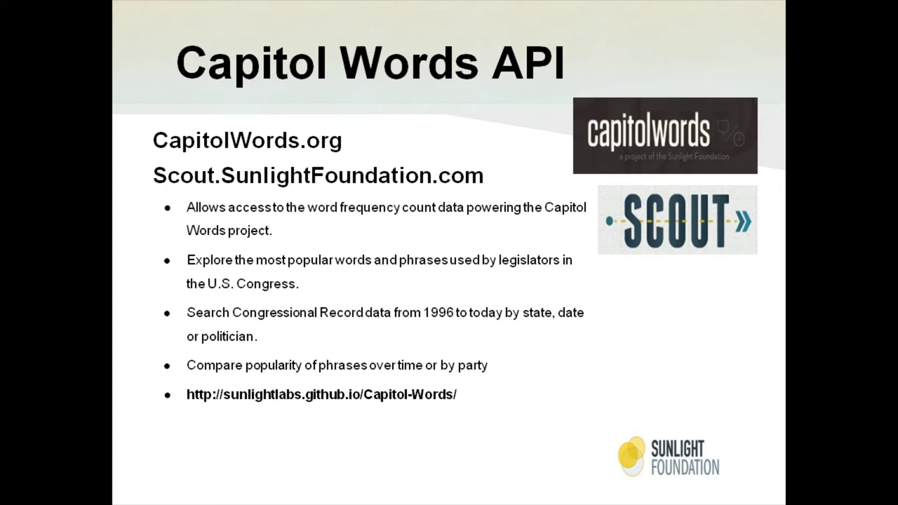
key("Right")
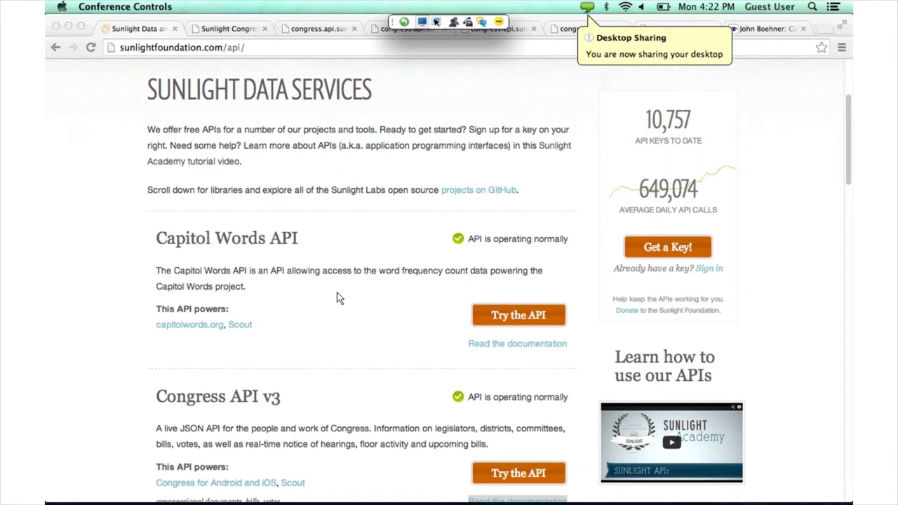
From the Sunlight Congress API docs tab, load the try-it console at tryit.sunlightfoundation.com/congress.
left_click(337, 298)
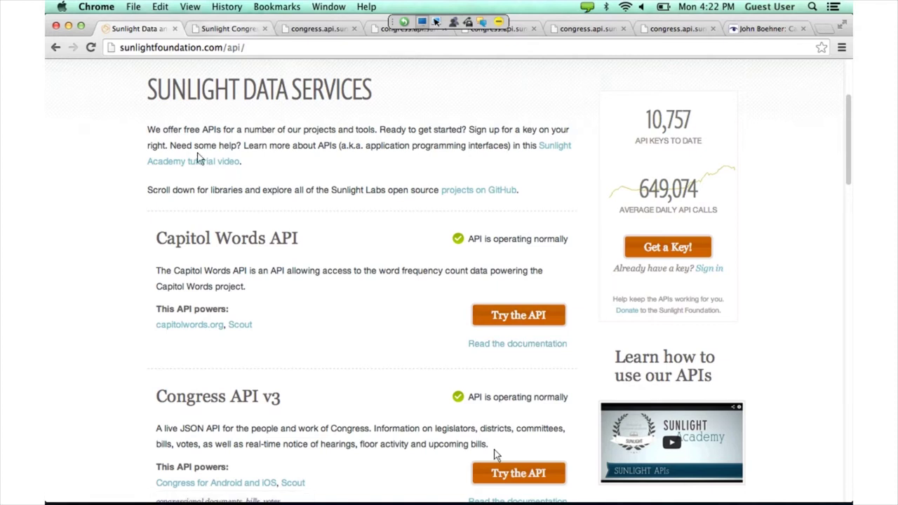
scroll(231, 158, "down", 5)
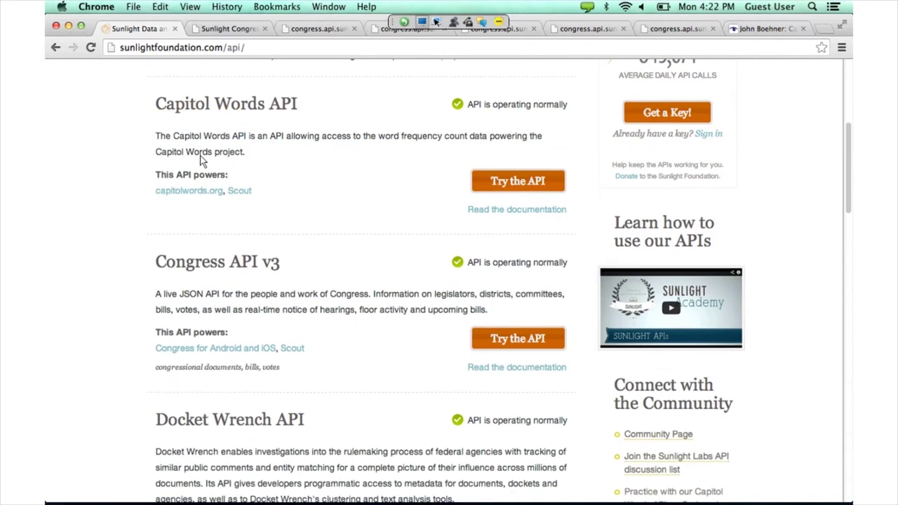
key("ctrl+Tab")
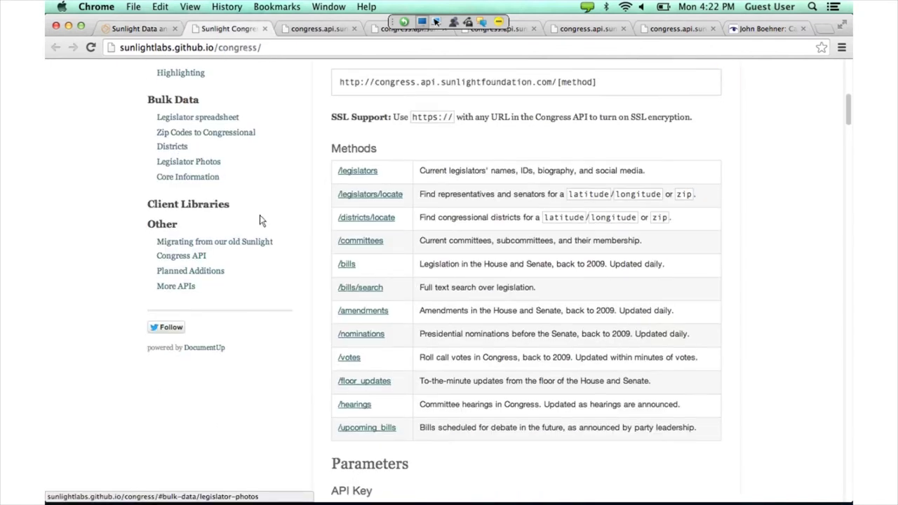
scroll(259, 219, "down", 1)
scroll(260, 218, "up", 10)
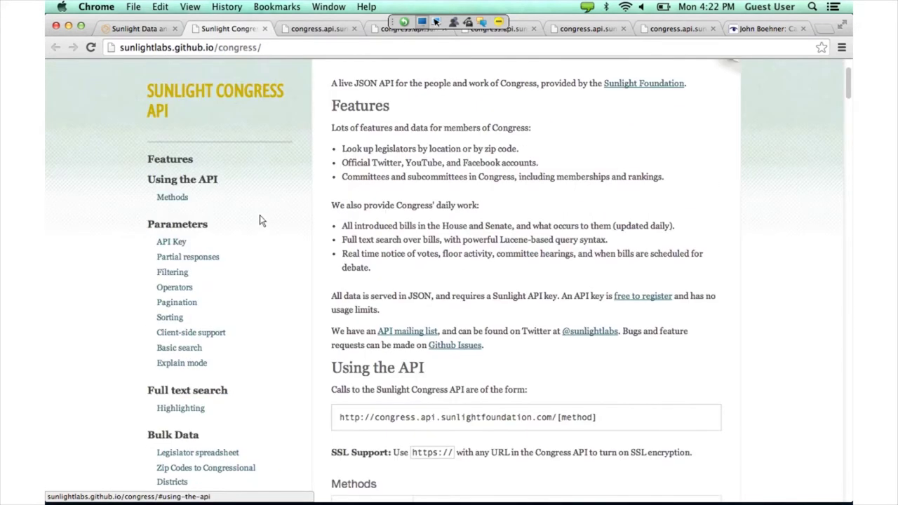
scroll(259, 220, "up", 2)
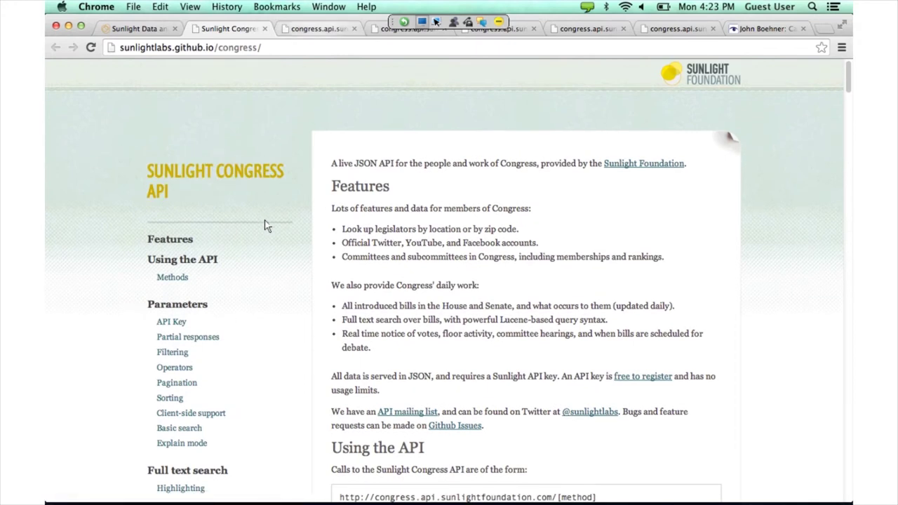
key("ctrl+Tab")
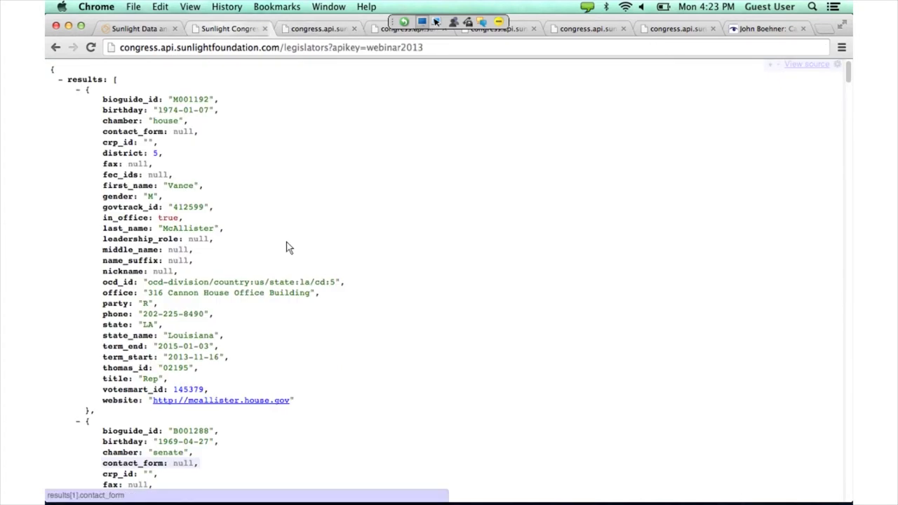
key("ctrl+shift+Tab")
key("ctrl+shift+Tab")
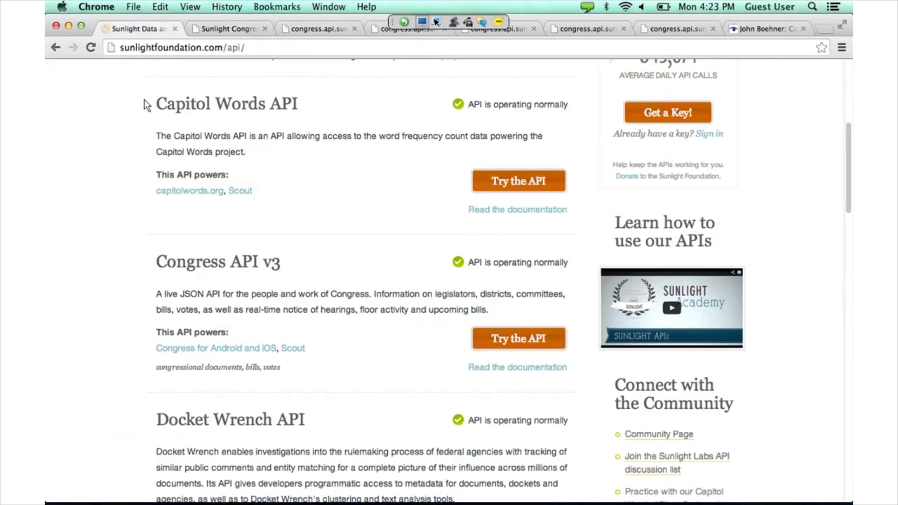
key("Return")
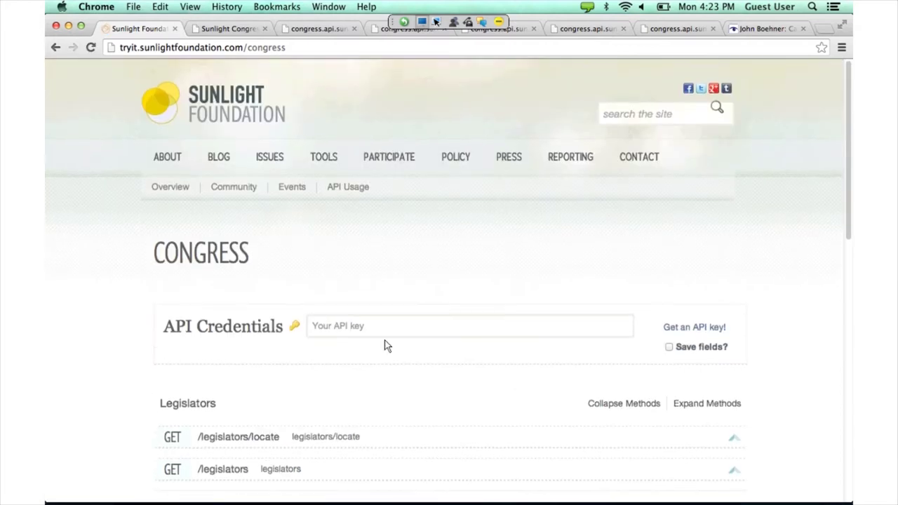
Enter the webinar API key in the API Credentials field.
left_click(385, 340)
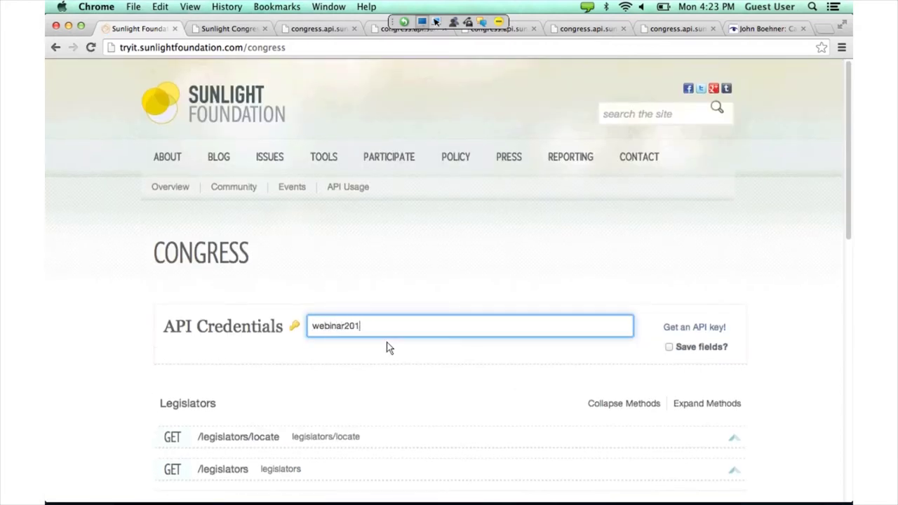
scroll(109, 67, "up", 1)
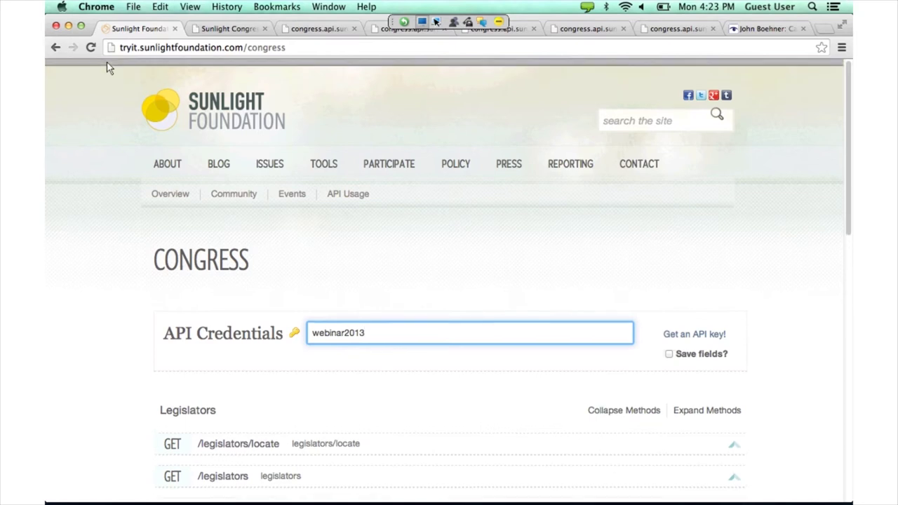
scroll(109, 91, "down", 3)
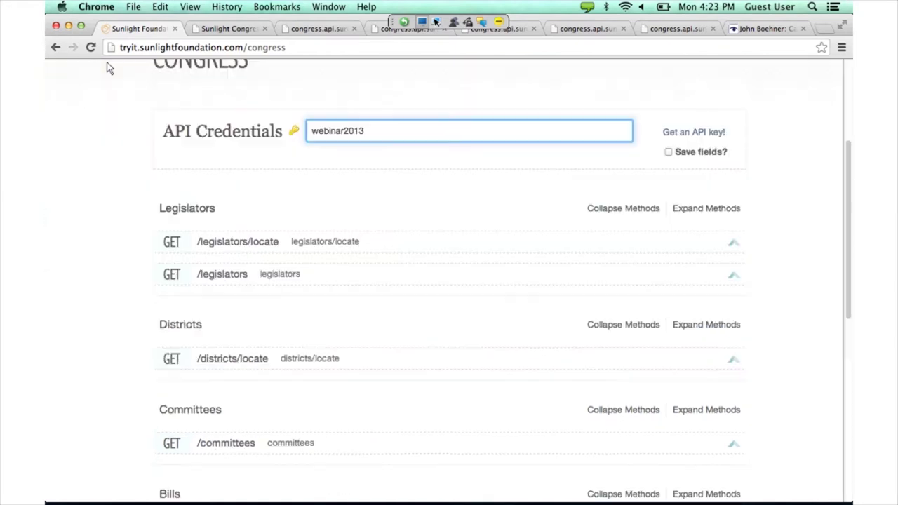
Run GET /legislators/locate with zip 20002, returning response code 200.
left_click(254, 214)
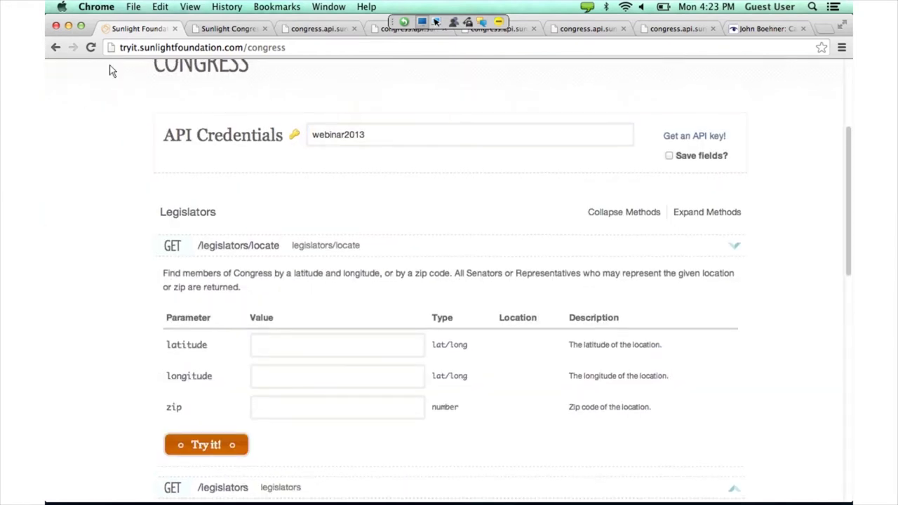
scroll(110, 70, "down", 2)
left_click(344, 320)
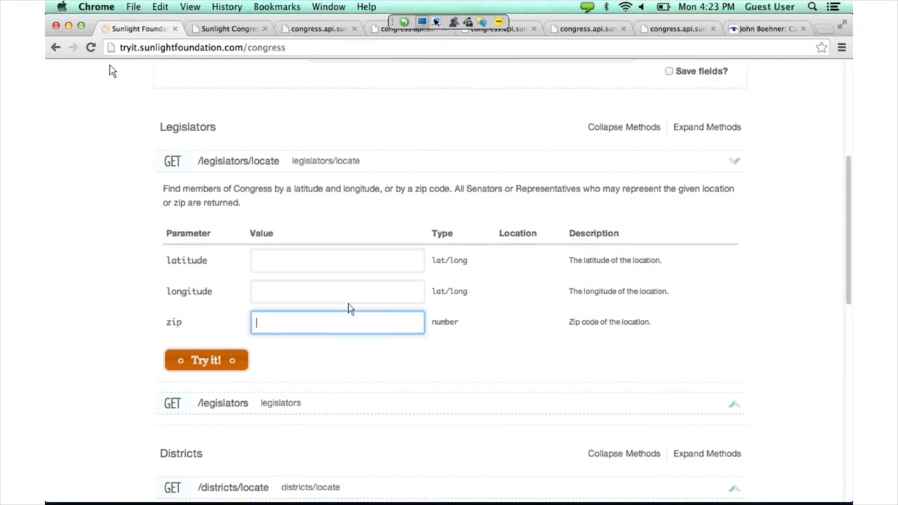
type("20002")
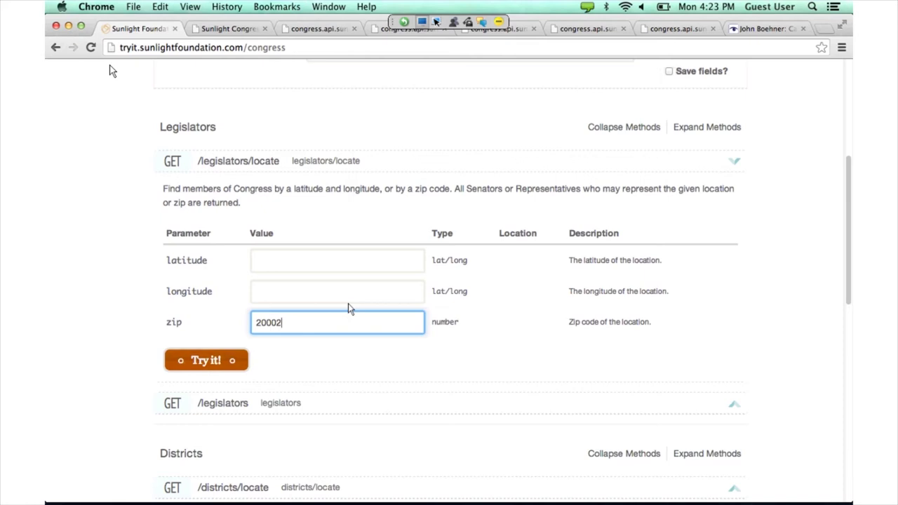
key("Tab")
key("Return")
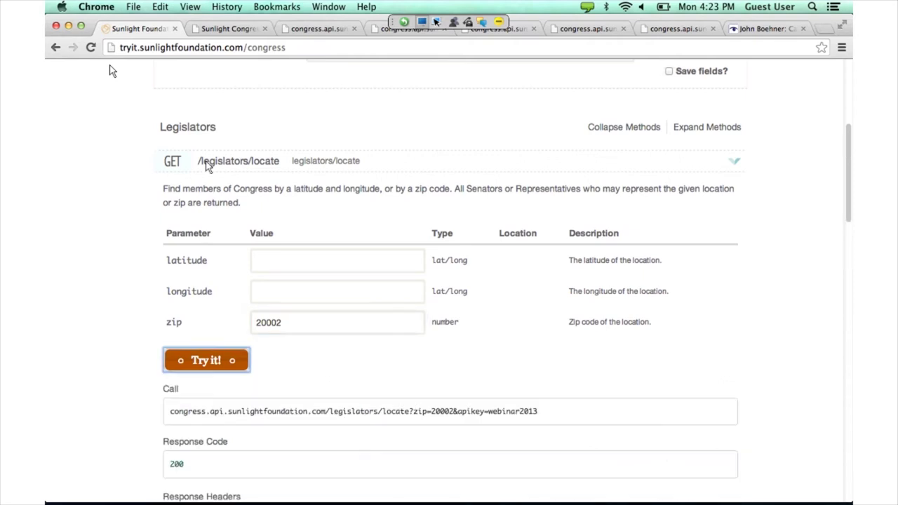
scroll(110, 70, "up", 2)
scroll(110, 70, "down", 6)
scroll(265, 222, "down", 5)
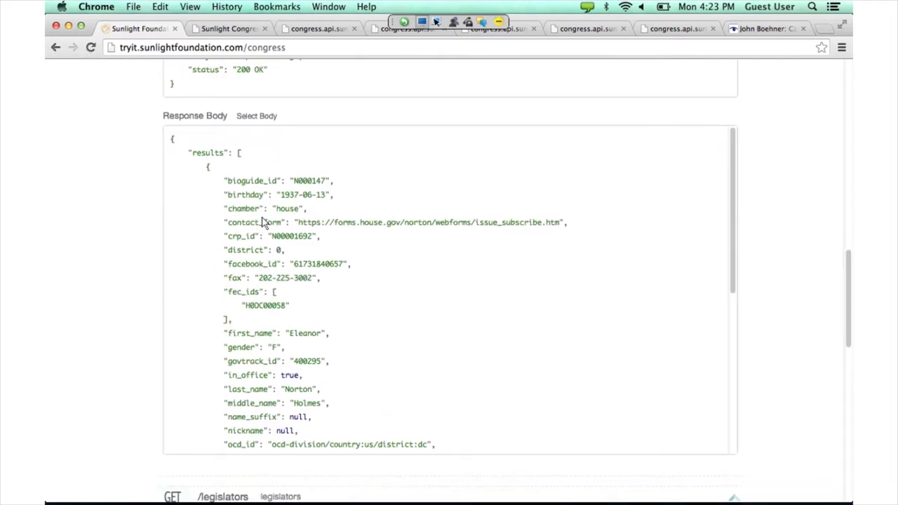
scroll(319, 280, "up", 1)
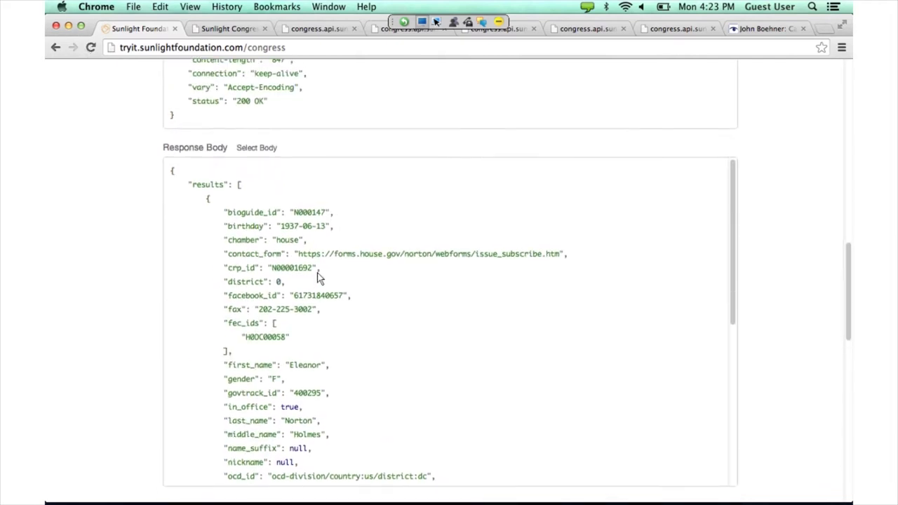
scroll(318, 280, "down", 5)
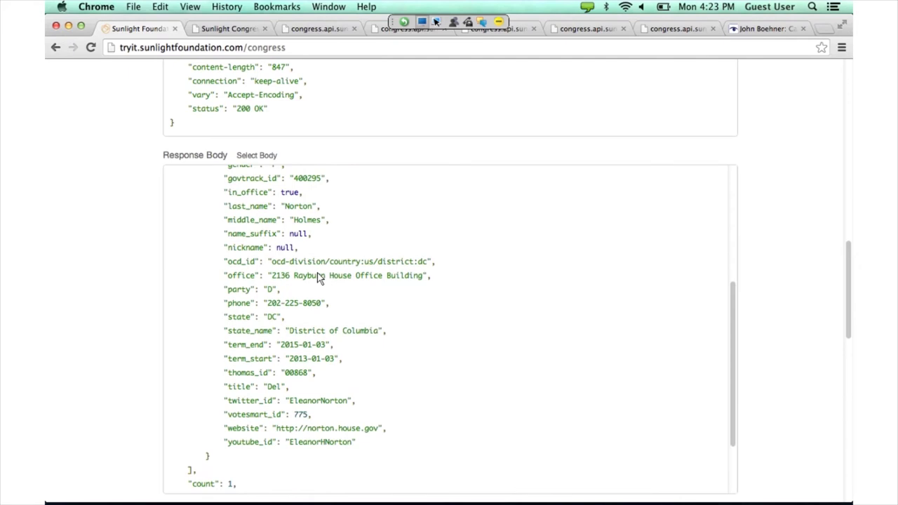
scroll(318, 278, "up", 1)
scroll(319, 277, "down", 3)
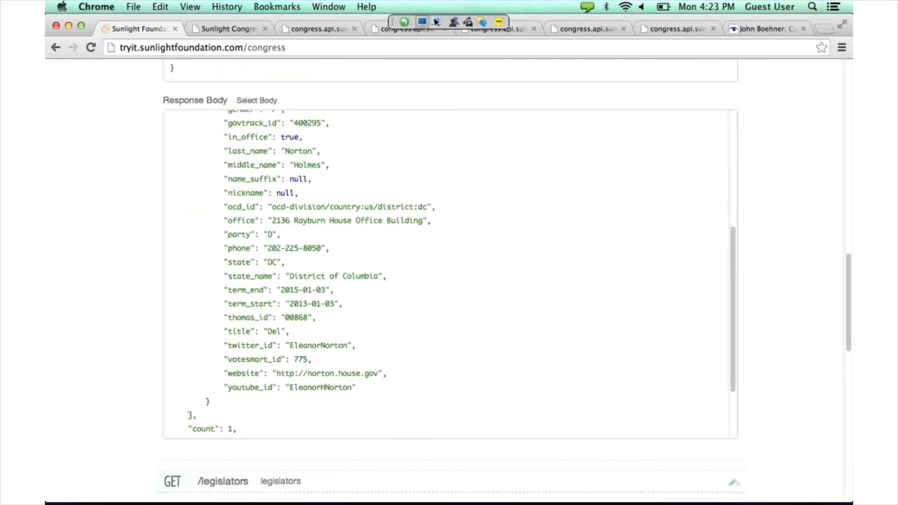
scroll(449, 280, "up", 10)
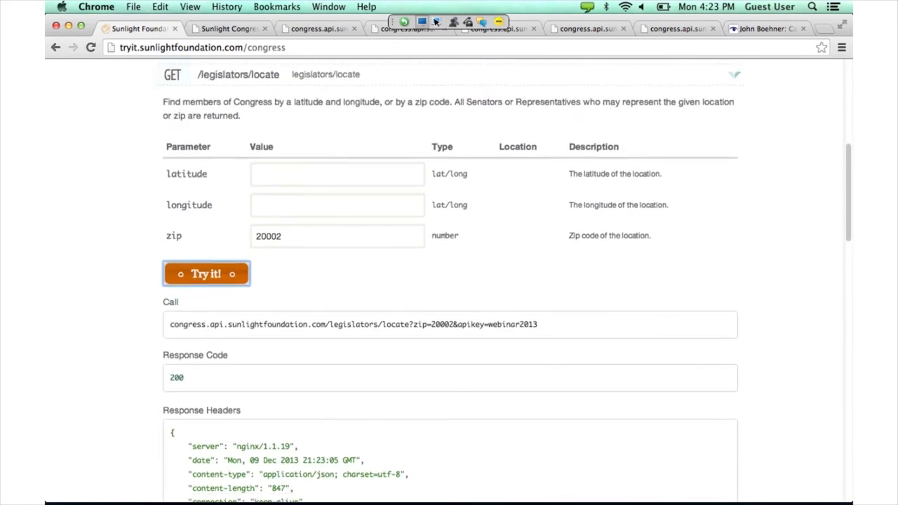
scroll(102, 61, "up", 5)
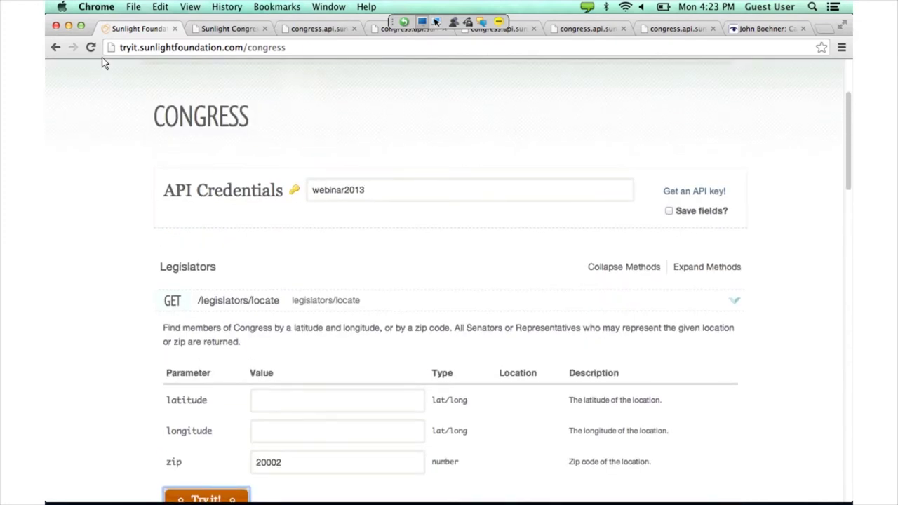
Browse the Congress API Methods table, then return to the legislators JSON tab led by Louisiana's district 5.
key("super+3")
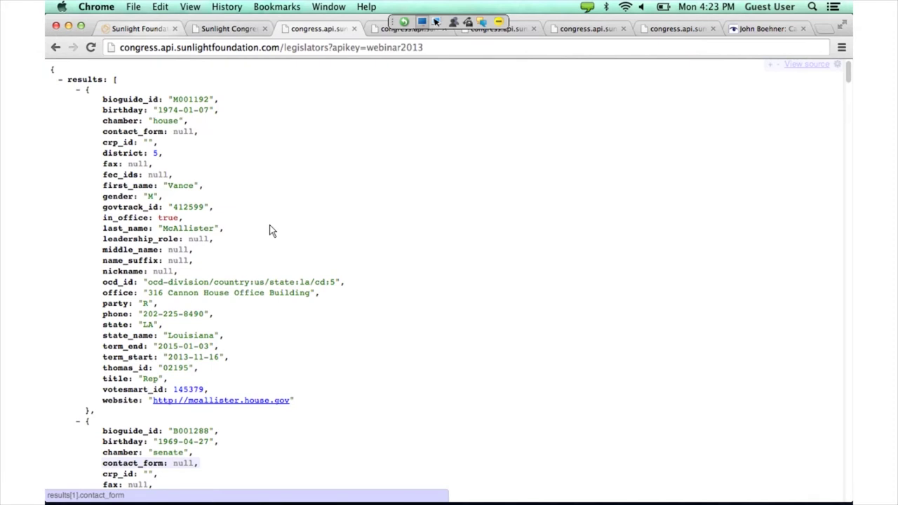
key("super+1")
key("super+2")
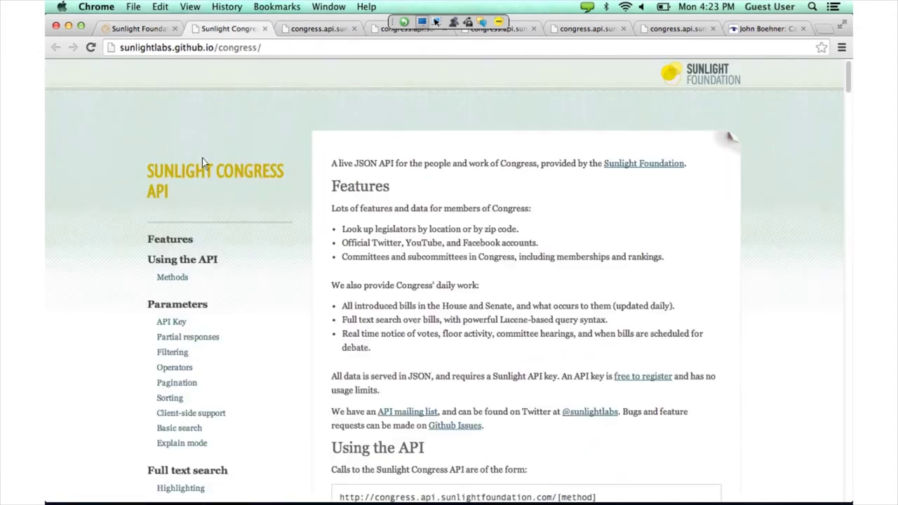
scroll(383, 340, "up", 1)
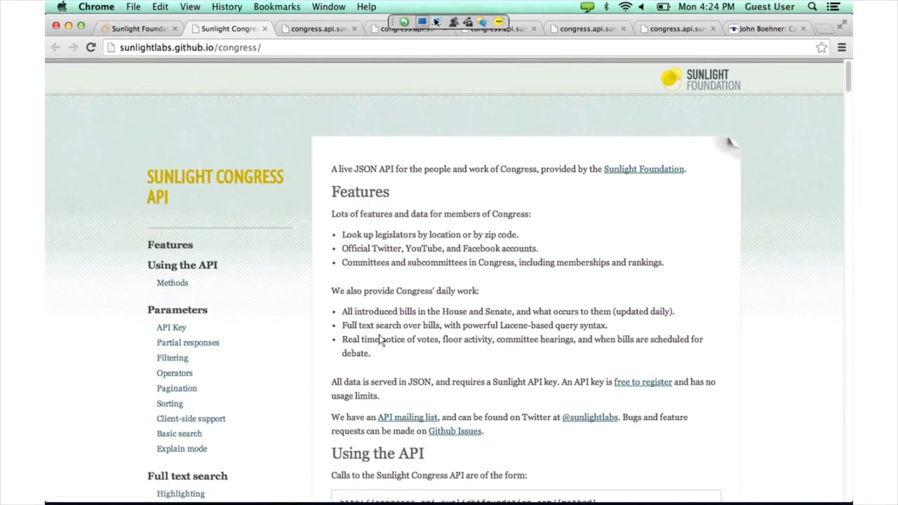
scroll(380, 341, "down", 8)
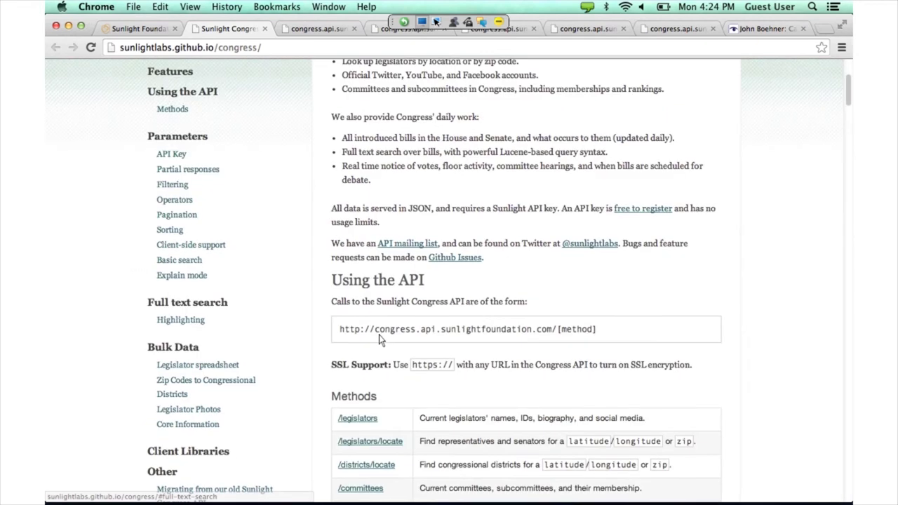
scroll(284, 245, "down", 4)
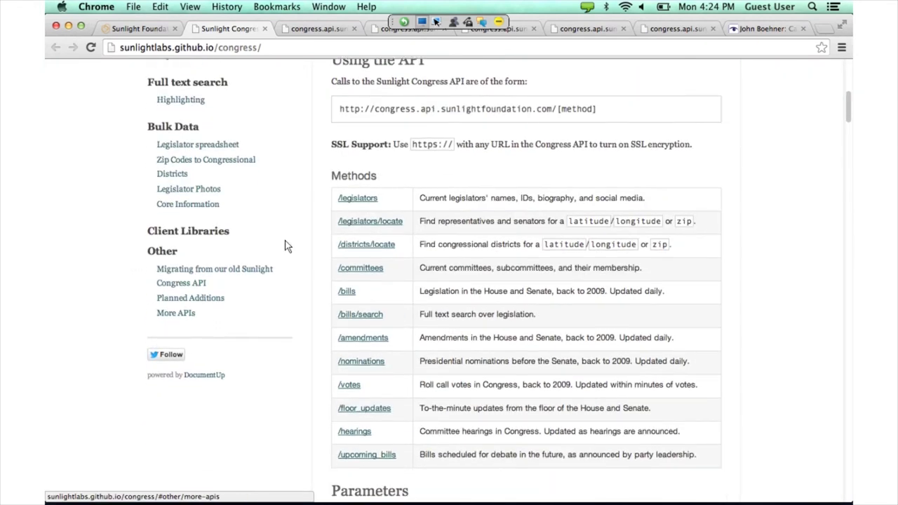
scroll(285, 246, "up", 2)
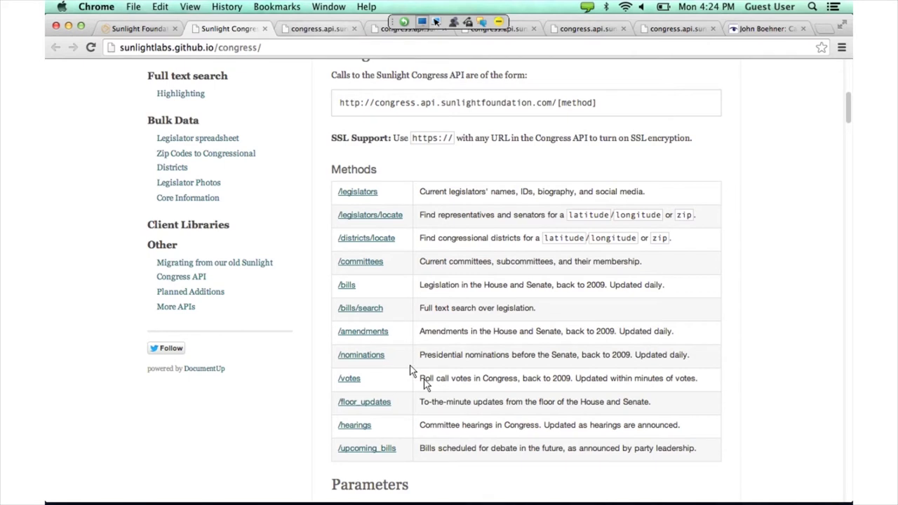
key("ctrl+Tab")
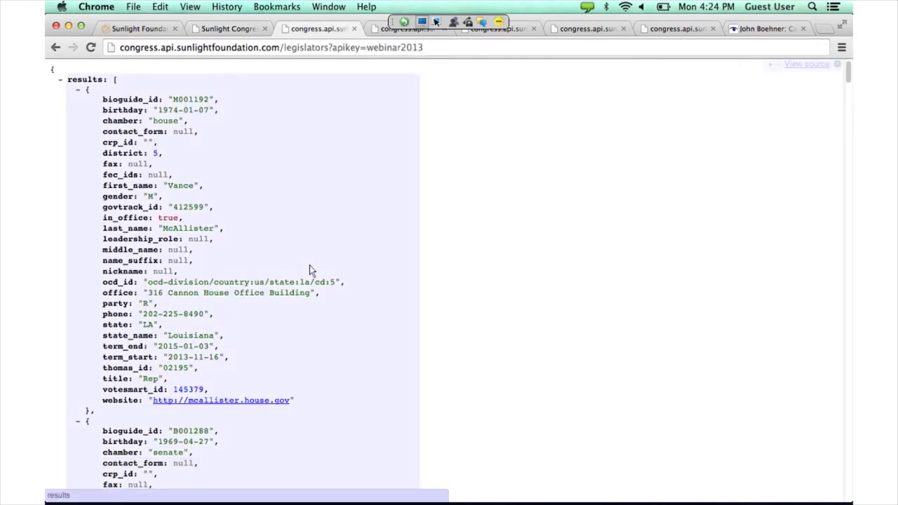
key("super+l")
key("Right")
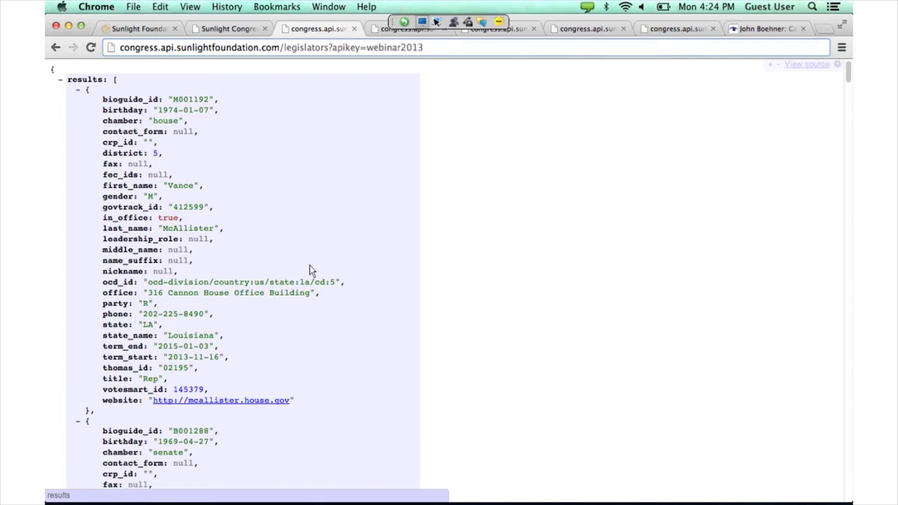
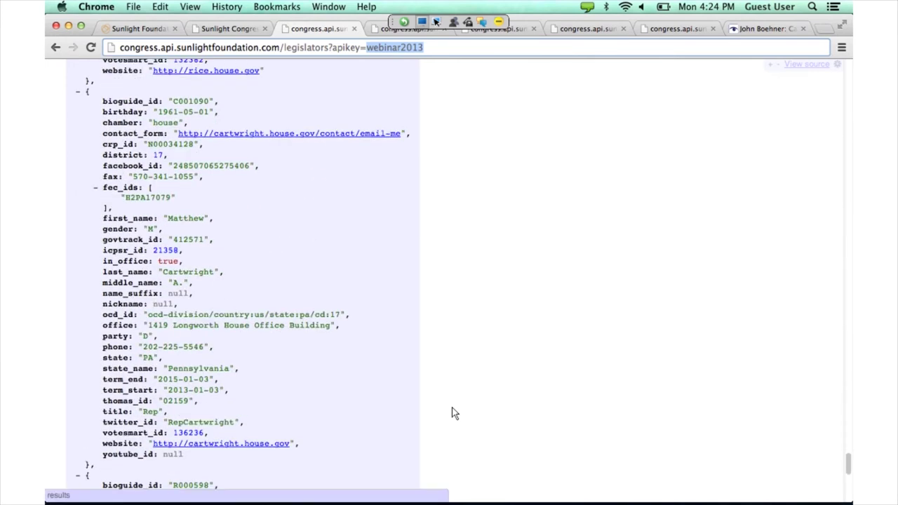
left_click(453, 412)
scroll(511, 469, "up", 10)
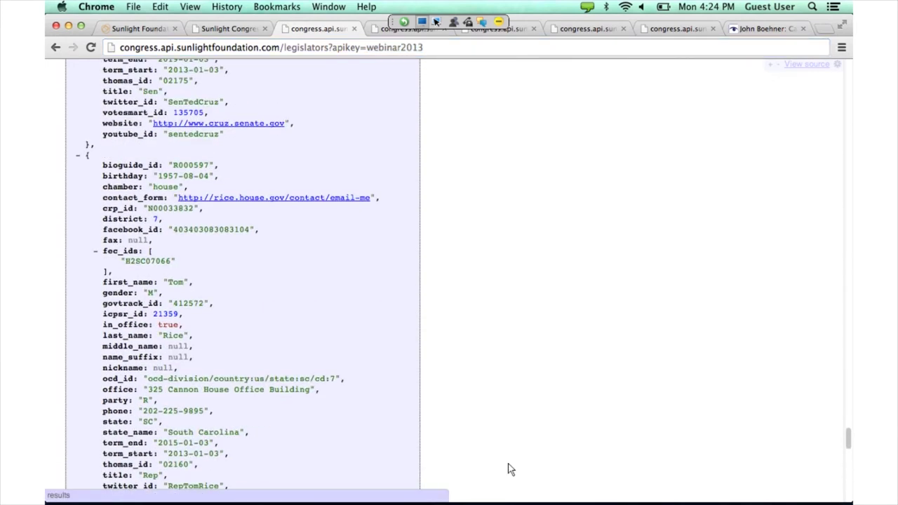
scroll(511, 469, "down", 1)
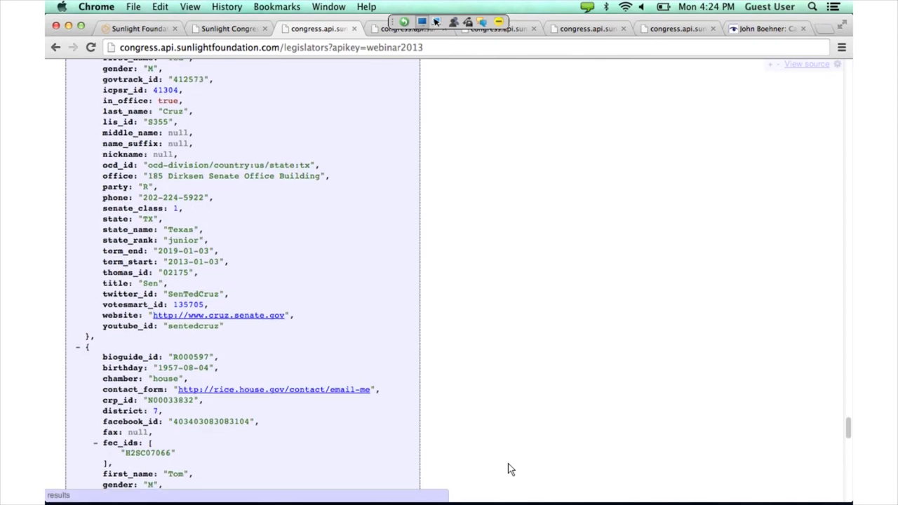
scroll(511, 469, "up", 4)
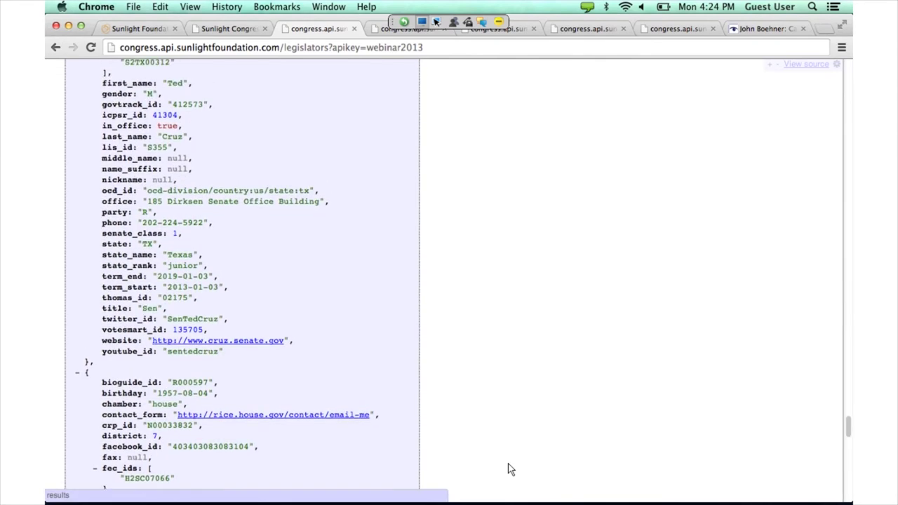
scroll(511, 469, "up", 4)
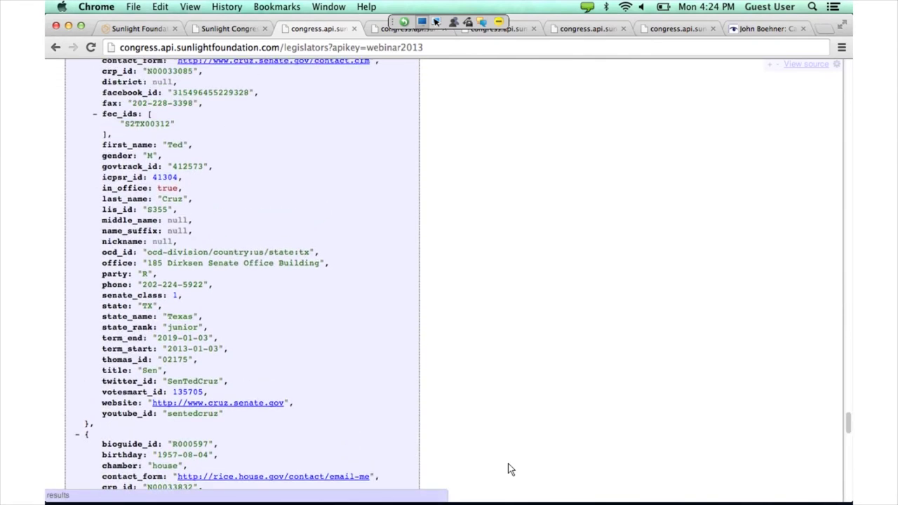
scroll(511, 469, "down", 20)
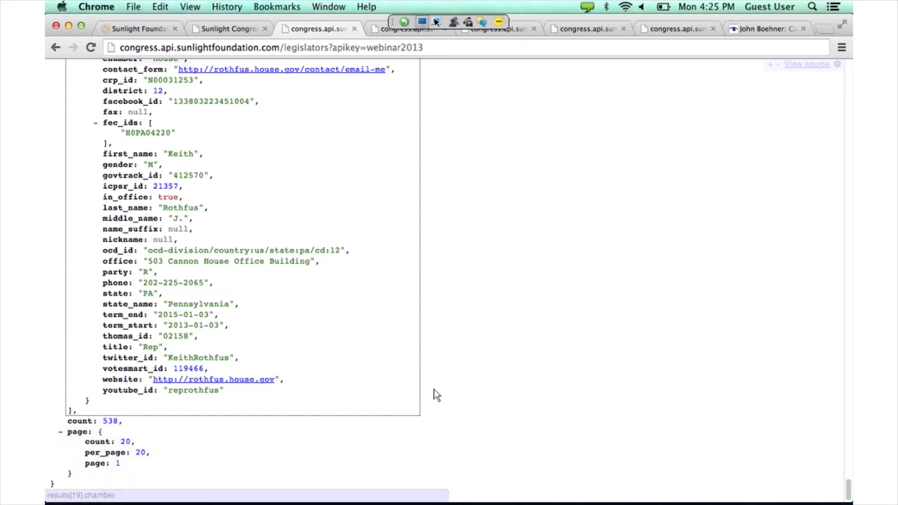
key("super+l")
key("Right")
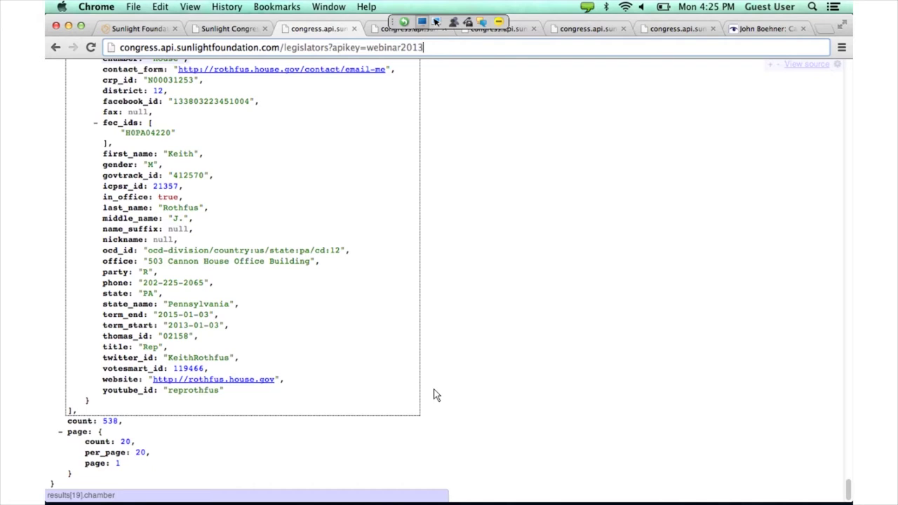
Copy the CRP id from the end of the OpenSecrets legislator page URL.
key("super+9")
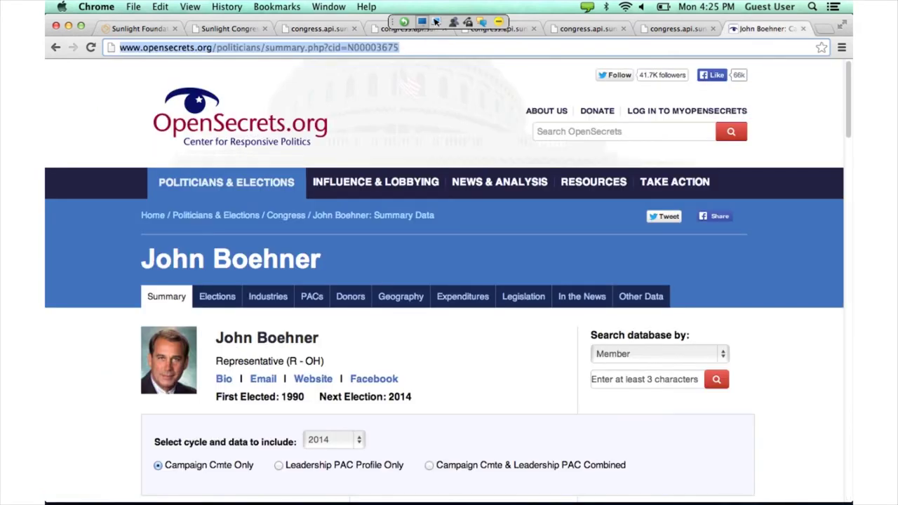
key("Right")
key("super+Left")
key("super+Right")
key("alt+shift+Left")
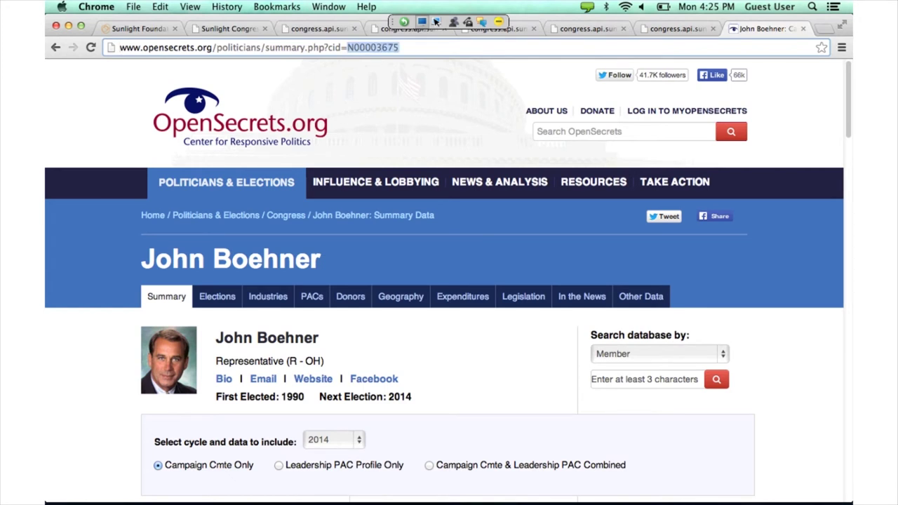
Add &crp_id=N00003675 to the legislators query and review the single returned record.
key("super+3")
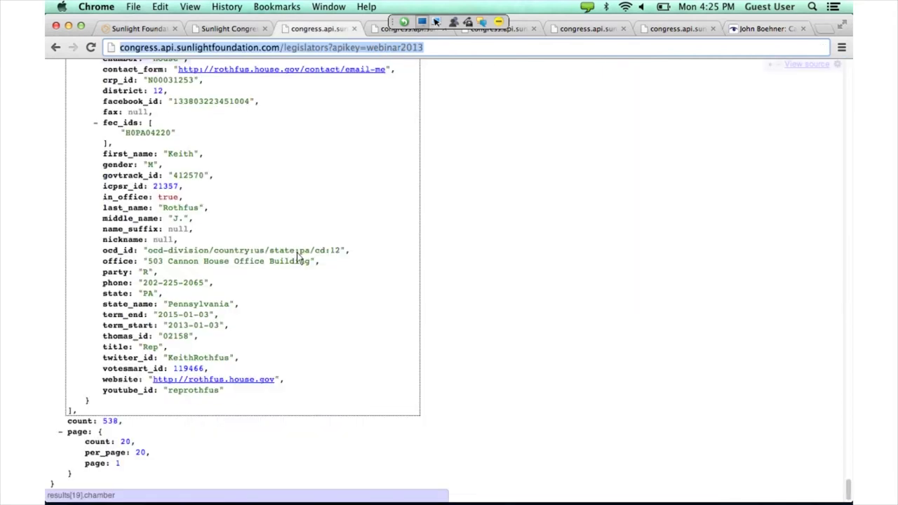
key("Right")
type("&ci")
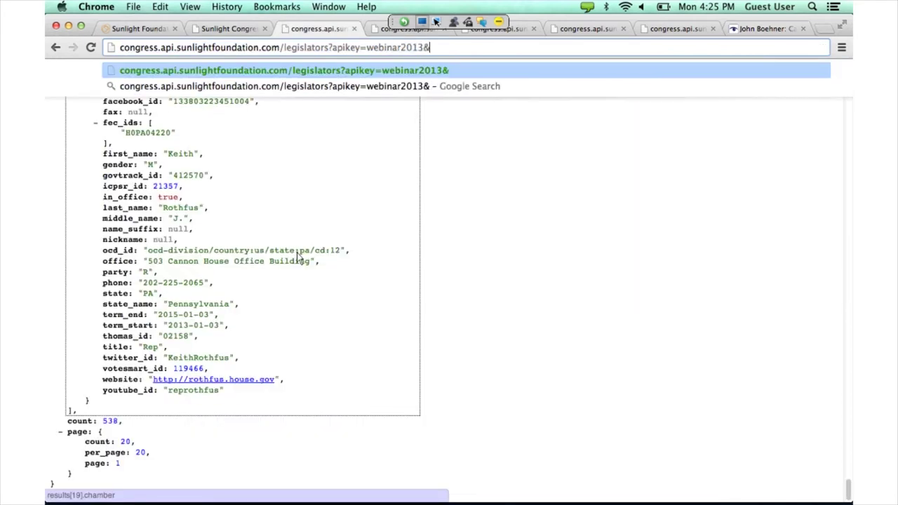
key("BackSpace")
type("rp")
key("BackSpace")
key("BackSpace")
type("r")
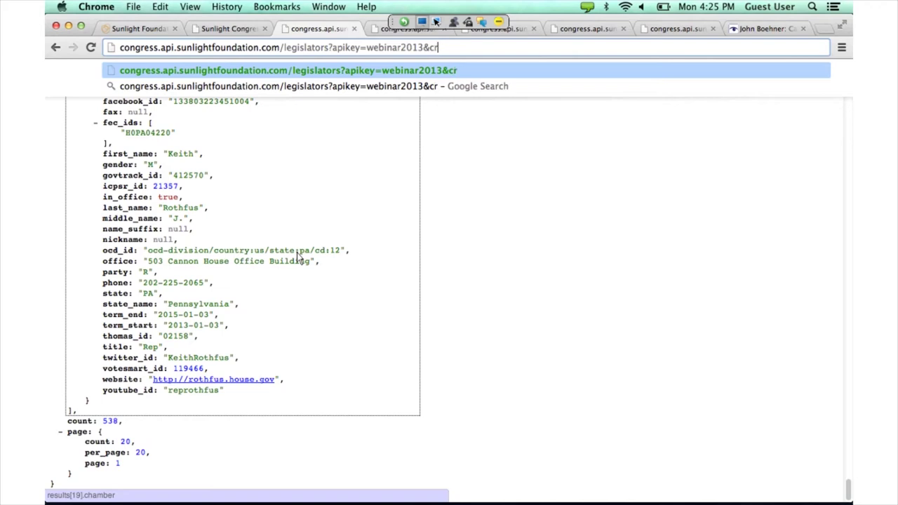
type("p_id=N00003675")
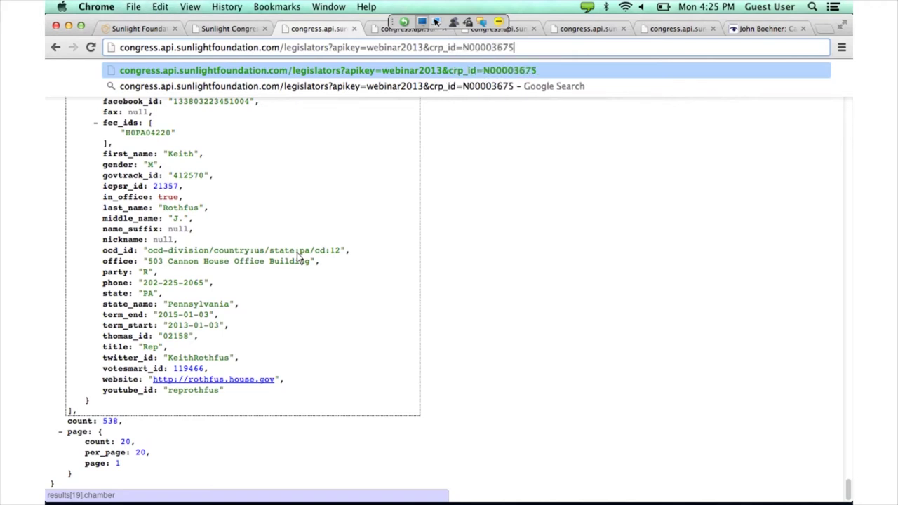
key("Return")
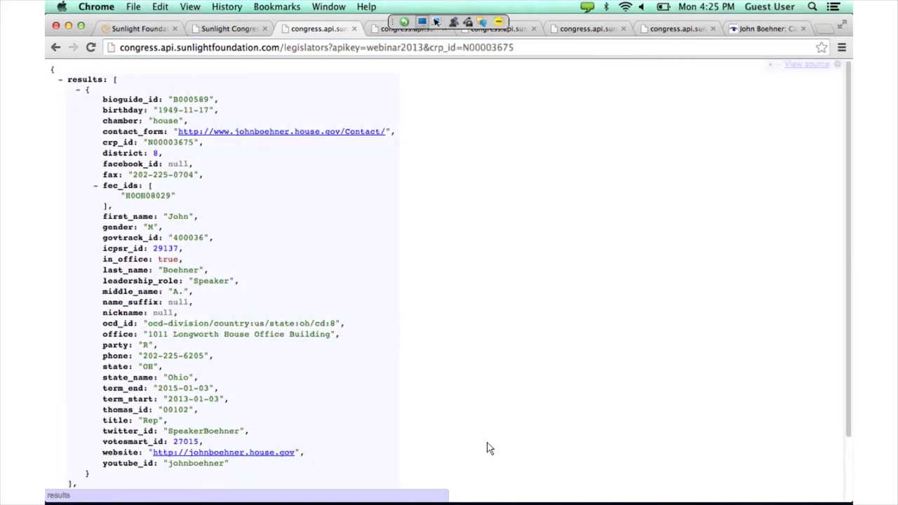
scroll(527, 486, "down", 3)
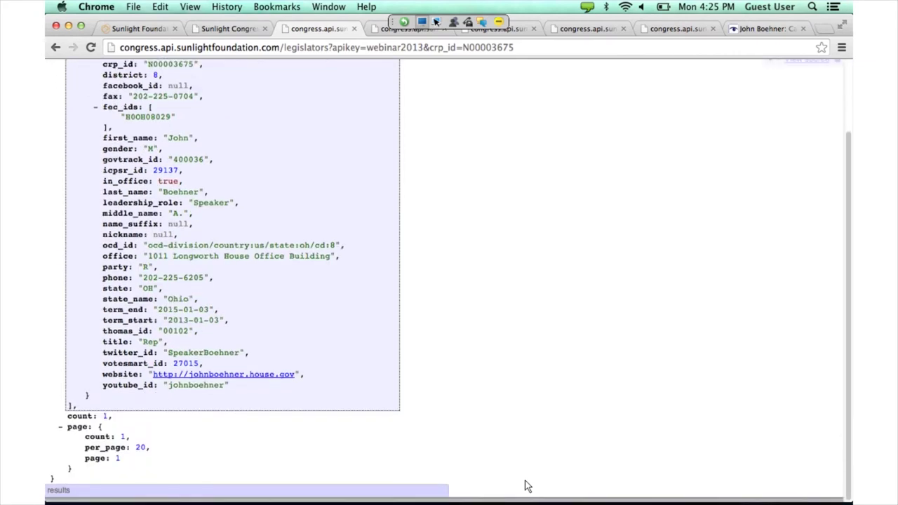
scroll(527, 486, "up", 3)
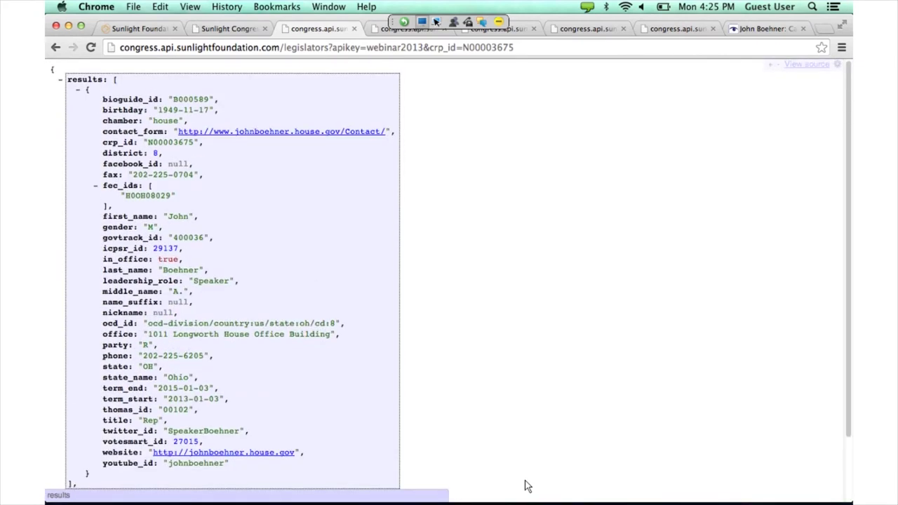
scroll(528, 487, "down", 4)
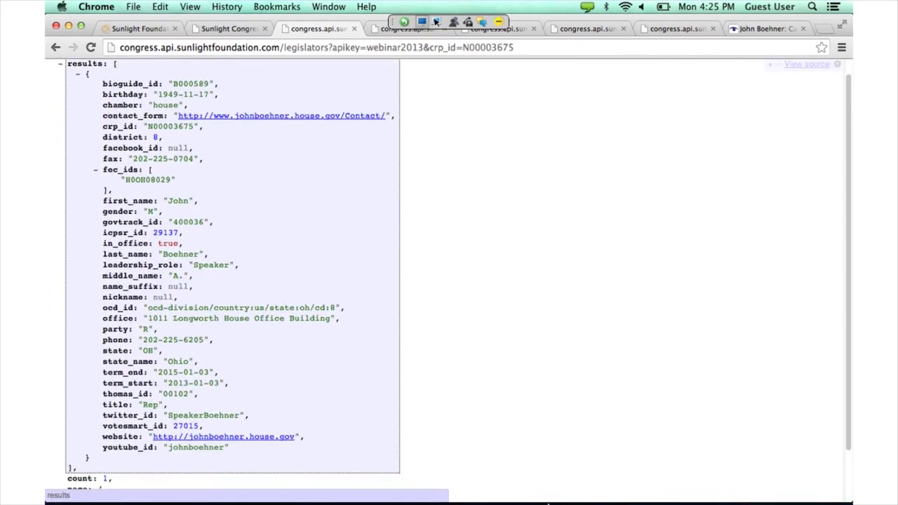
scroll(540, 495, "up", 4)
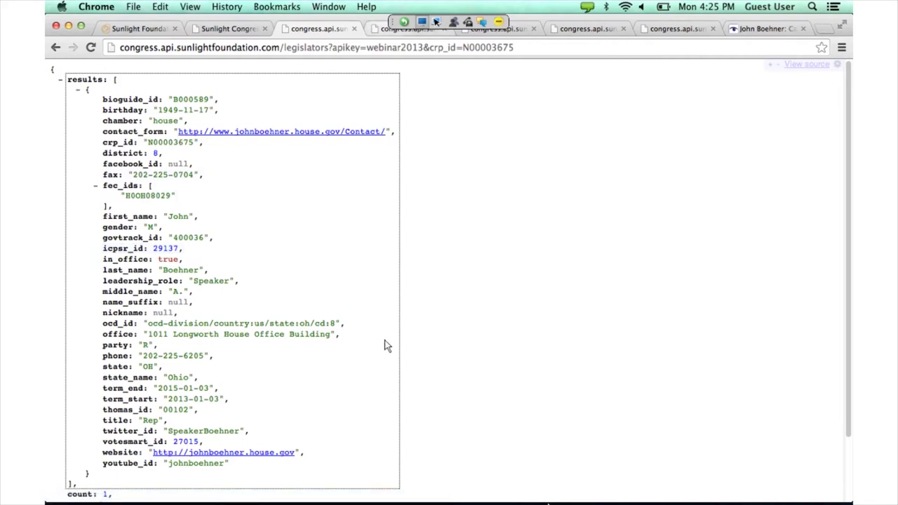
Replace the crp_id filter with term_start__gte=2013-01-04 and load the 6 matching legislators.
key("super+l")
key("Right")
key("alt+shift+Left")
key("BackSpace")
key("BackSpace")
key("BackSpace")
key("BackSpace")
key("BackSpace")
key("BackSpace")
key("BackSpace")
key("BackSpace")
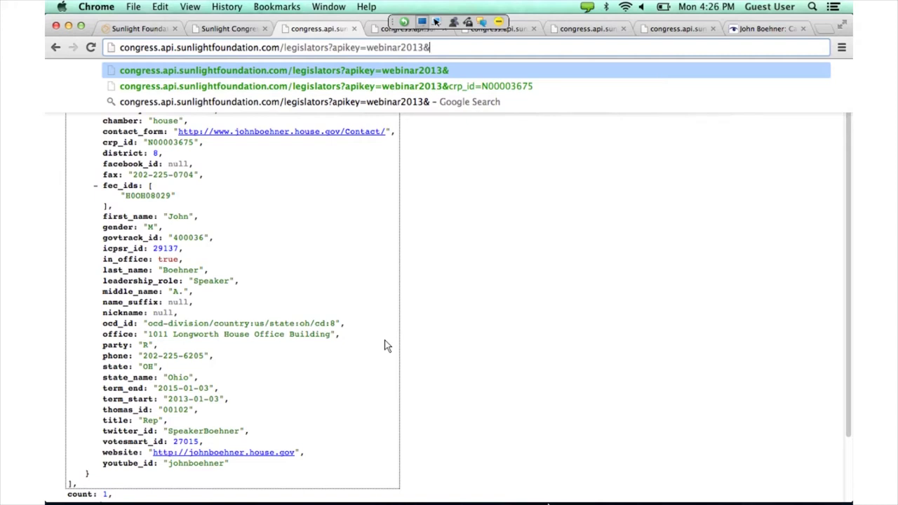
type("term_")
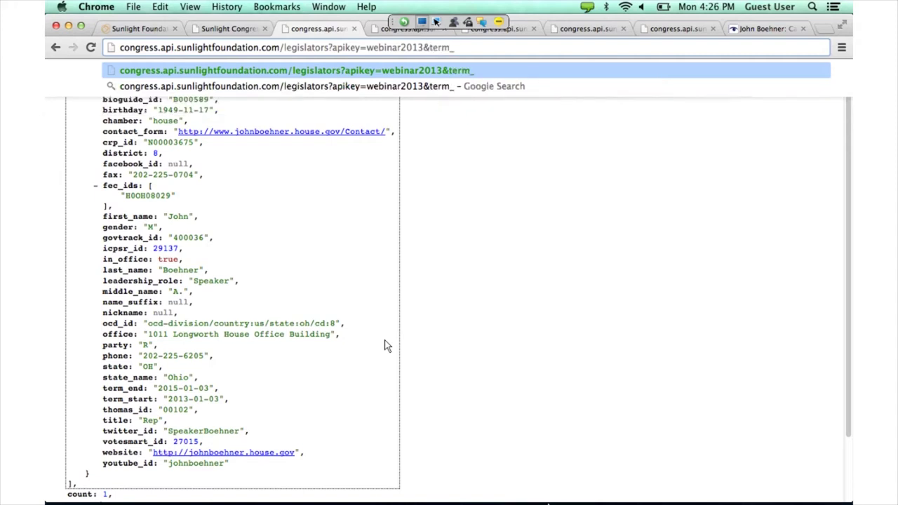
type("start")
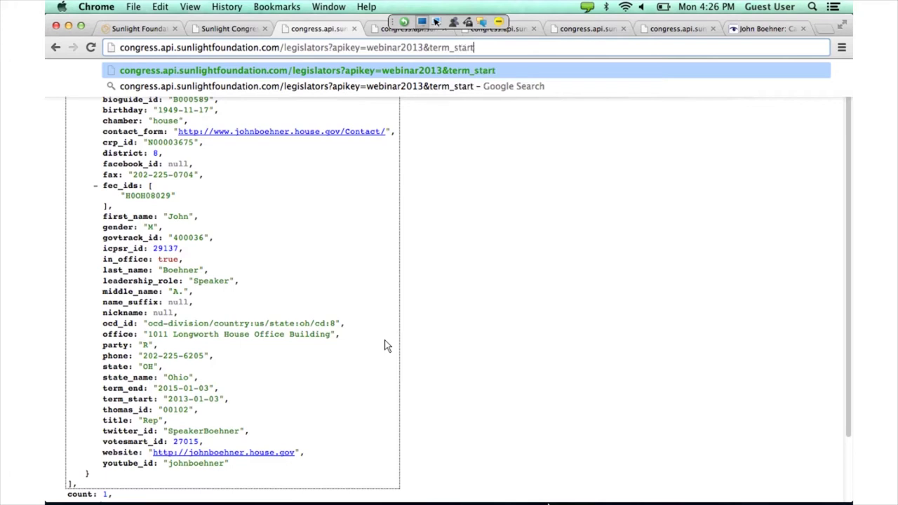
type("__gte")
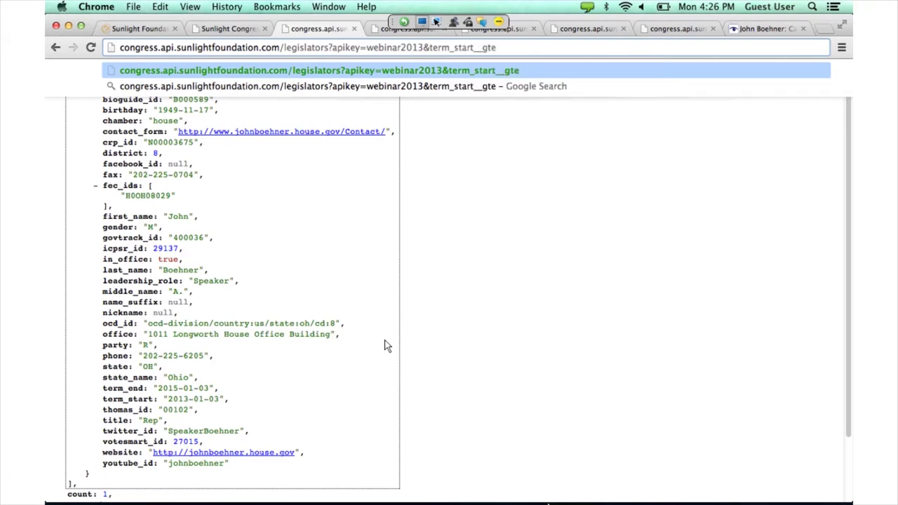
type("=")
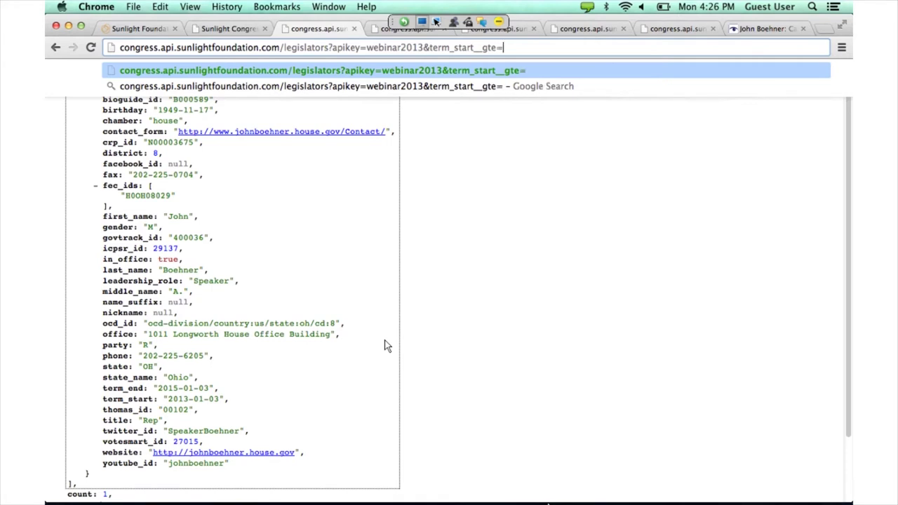
type("2013-01-04")
key("Return")
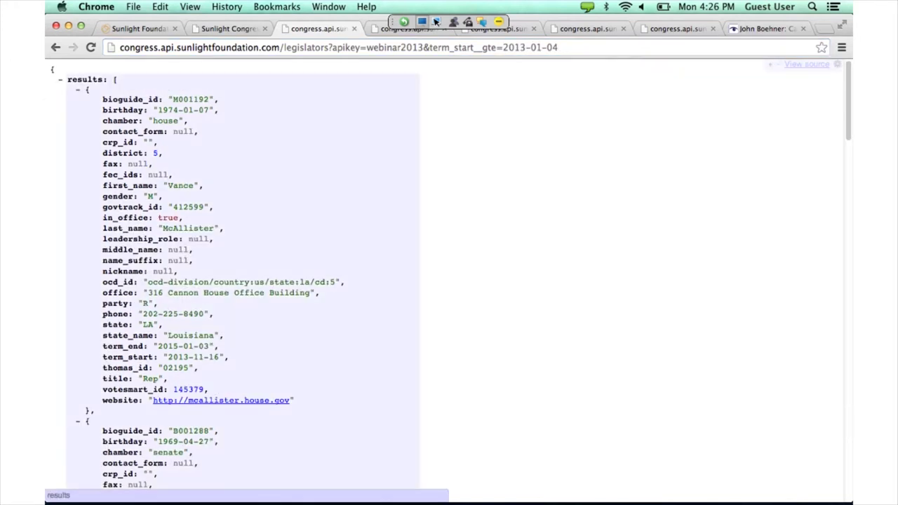
scroll(449, 273, "down", 20)
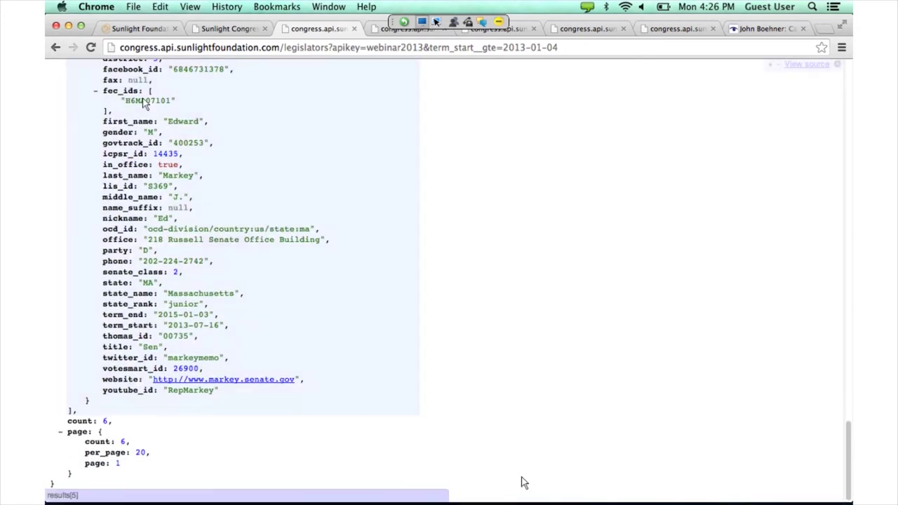
key("super+l")
key("Right")
key("shift+Left")
key("shift+Left")
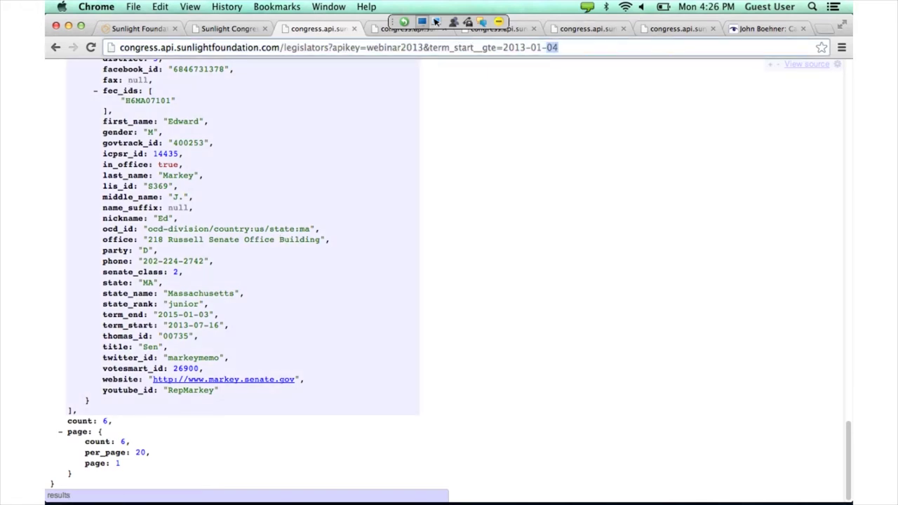
key("BackSpace")
key("BackSpace")
key("BackSpace")
key("BackSpace")
key("BackSpace")
key("BackSpace")
key("BackSpace")
key("BackSpace")
key("BackSpace")
key("BackSpace")
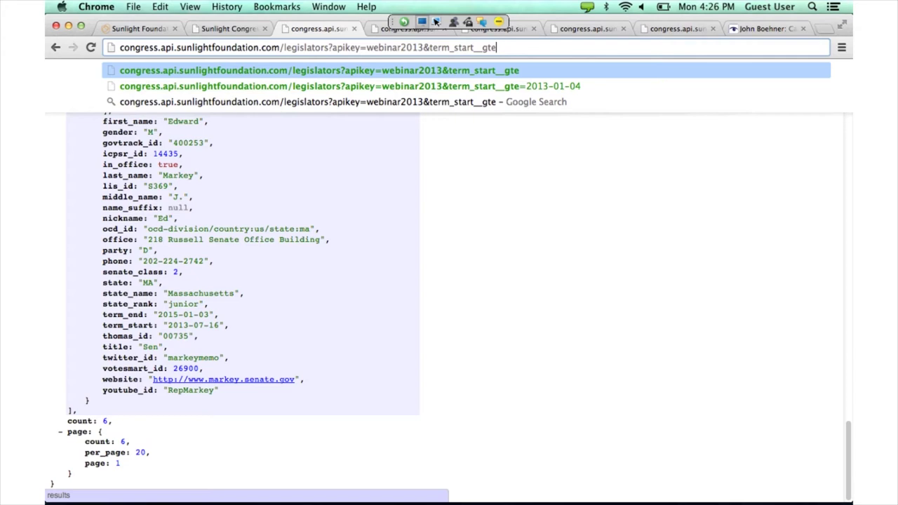
key("BackSpace")
key("BackSpace")
key("BackSpace")
key("BackSpace")
key("BackSpace")
key("BackSpace")
key("BackSpace")
key("BackSpace")
key("BackSpace")
key("BackSpace")
key("BackSpace")
key("BackSpace")
key("BackSpace")
key("BackSpace")
key("BackSpace")
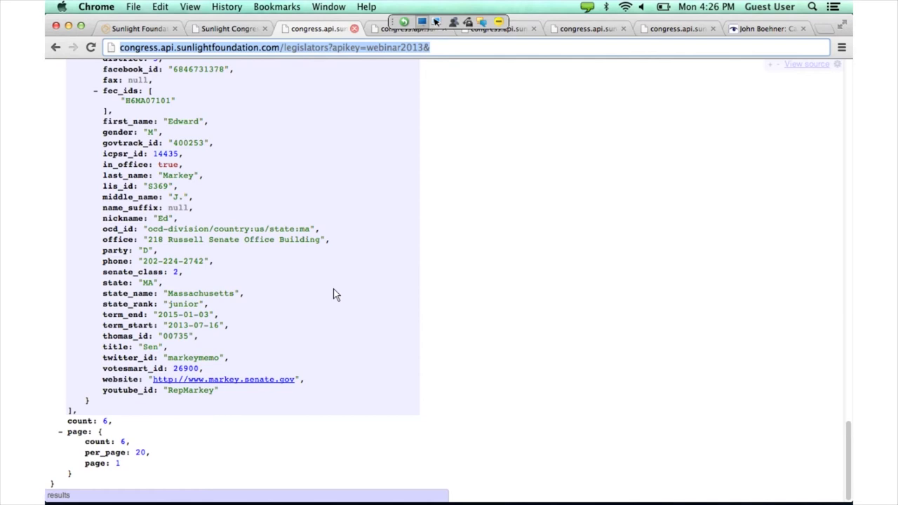
Load the /bills endpoint and filter it with &history.active=true.
key("super+v")
key("Return")
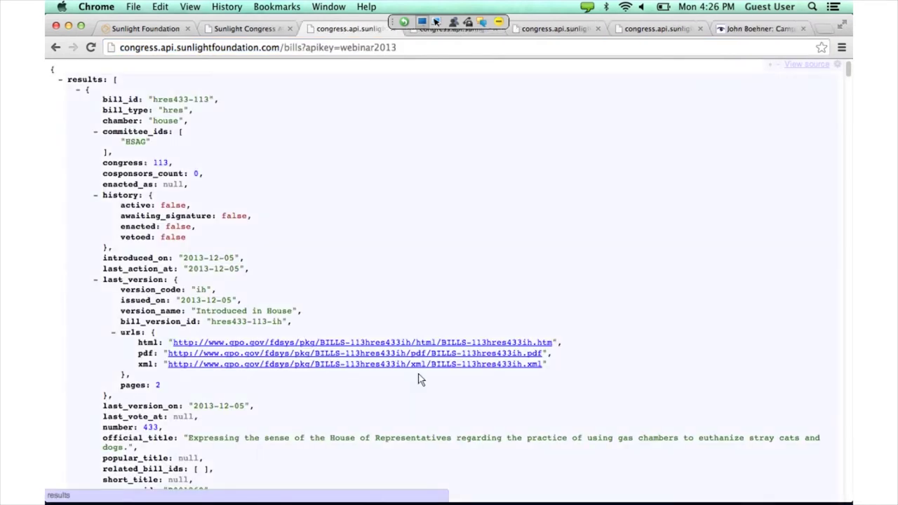
key("super+l")
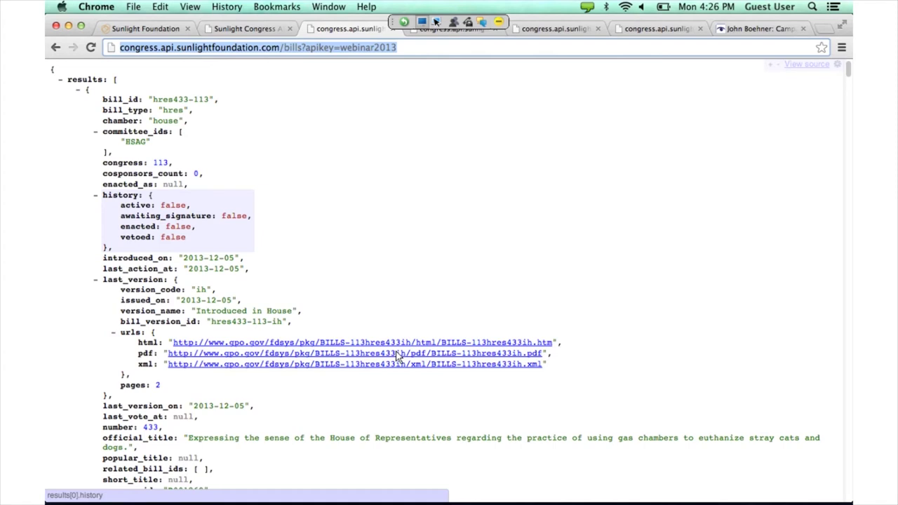
scroll(429, 387, "down", 20)
scroll(429, 388, "down", 20)
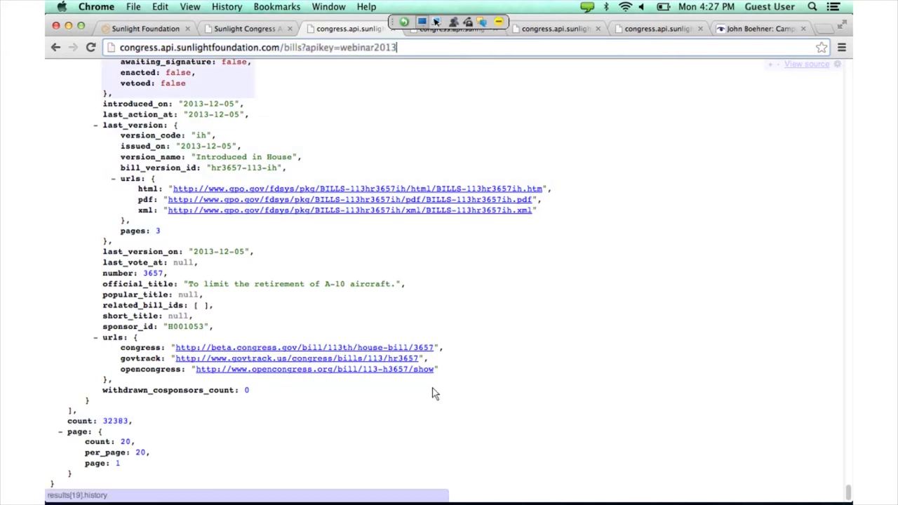
type("&")
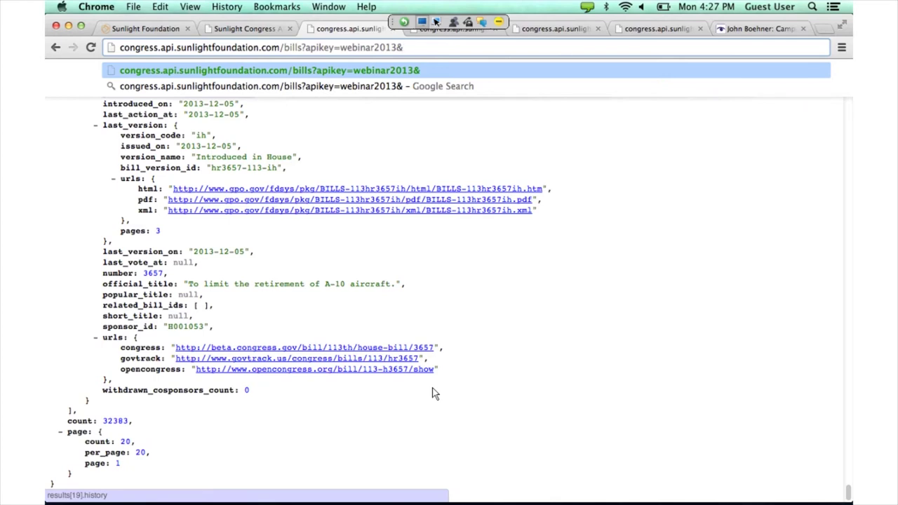
type("history")
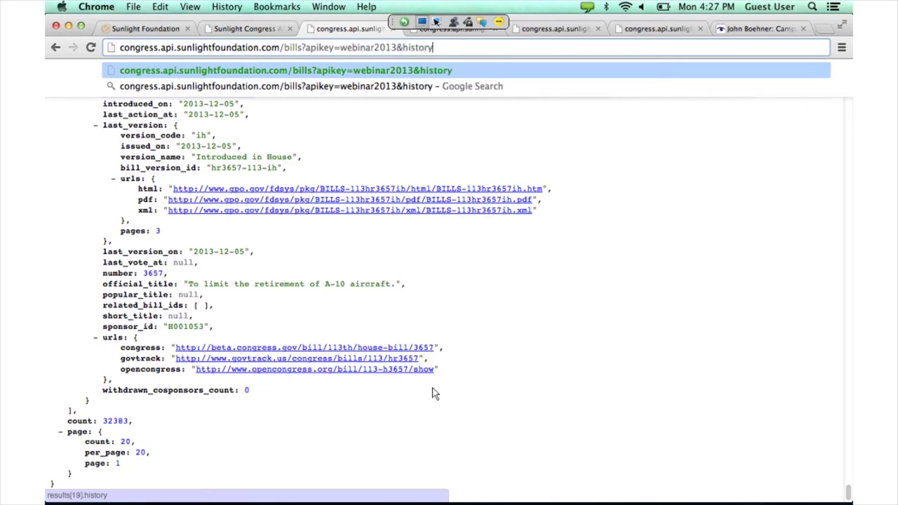
type(".active=true")
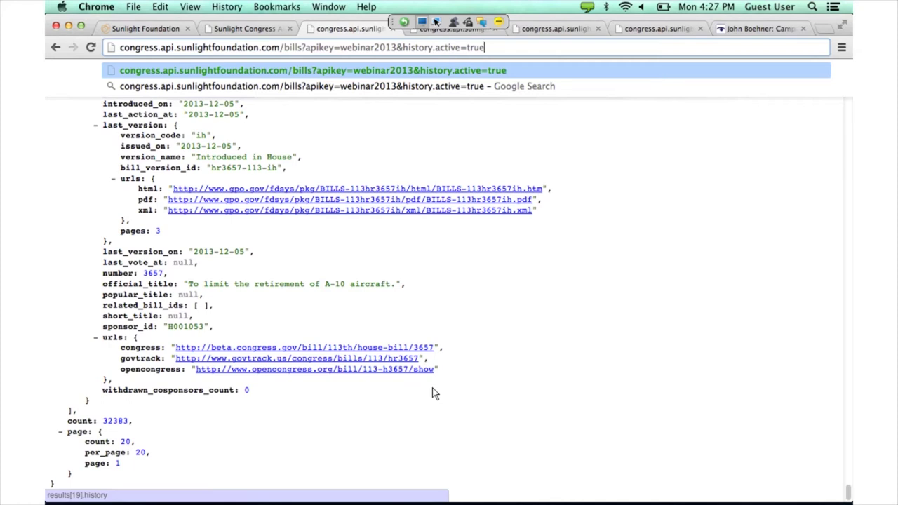
key("Return")
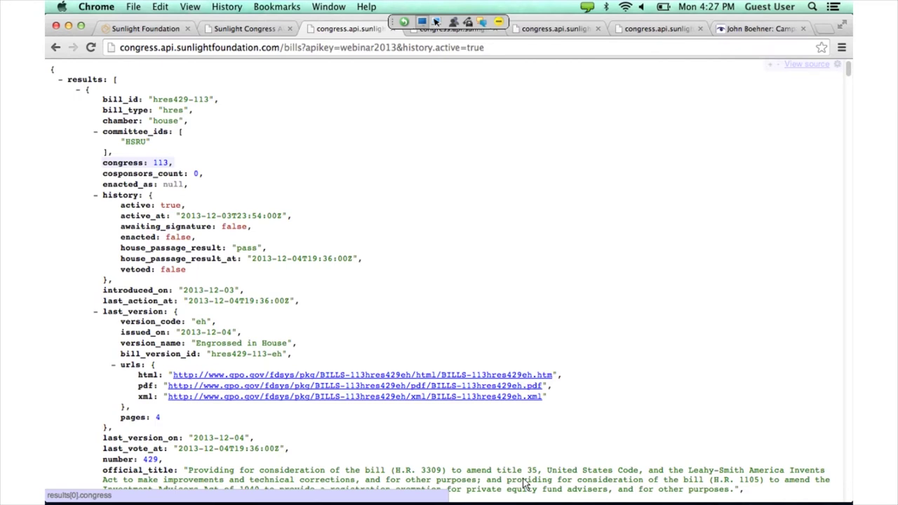
Scroll through the active-bills results before editing the query.
key("super+l")
key("Right")
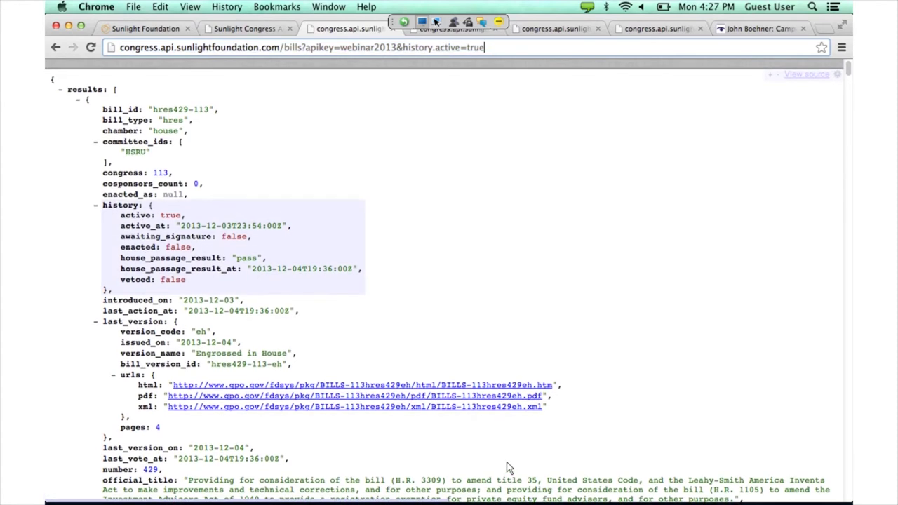
scroll(509, 468, "down", 10)
scroll(509, 468, "down", 10)
scroll(509, 468, "down", 15)
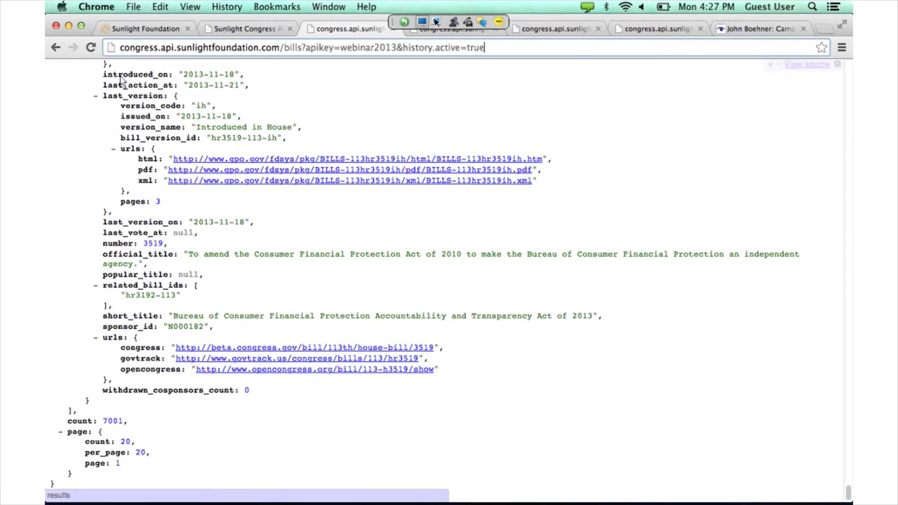
left_click(106, 63)
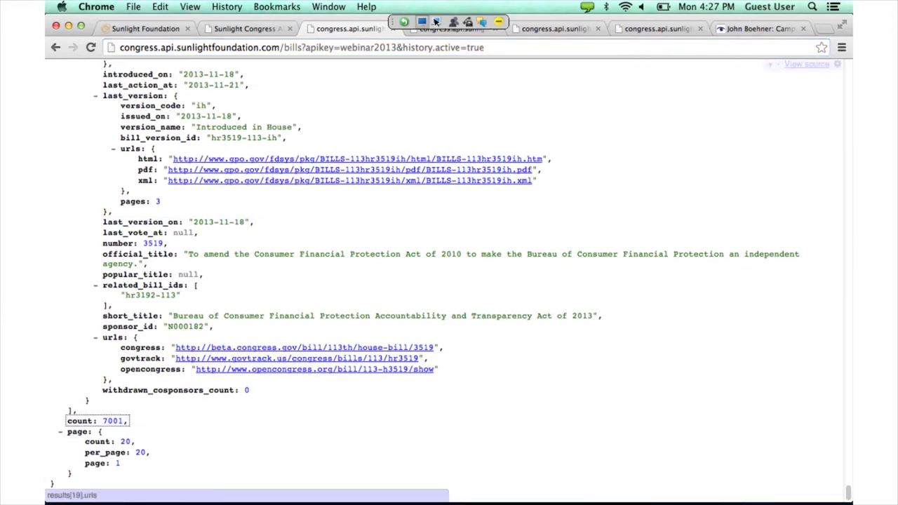
Replace history.active=true with committee_ids=SSAP and reload the bills list.
key("super+l")
key("Right")
key("BackSpace")
key("BackSpace")
key("BackSpace")
key("BackSpace")
key("BackSpace")
key("BackSpace")
key("BackSpace")
key("BackSpace")
key("BackSpace")
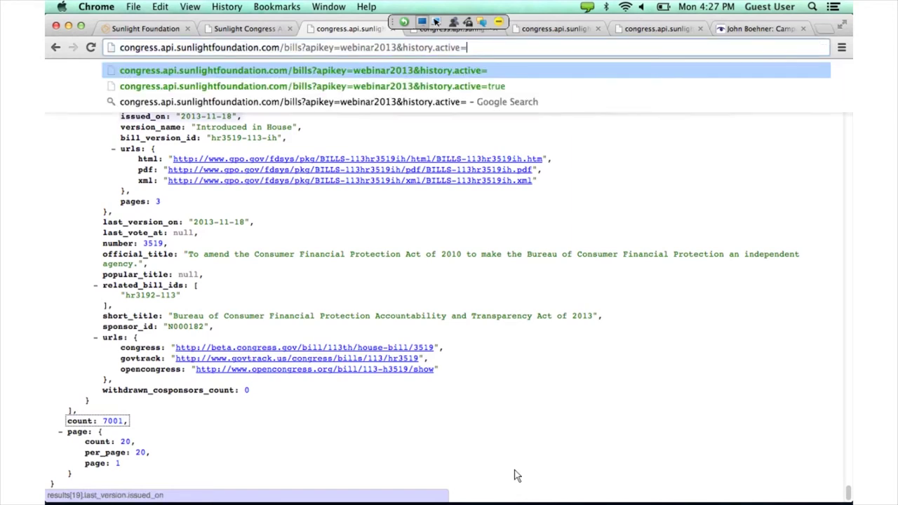
key("BackSpace")
key("BackSpace")
key("BackSpace")
key("BackSpace")
key("BackSpace")
key("BackSpace")
key("BackSpace")
key("BackSpace")
key("BackSpace")
key("BackSpace")
key("BackSpace")
key("BackSpace")
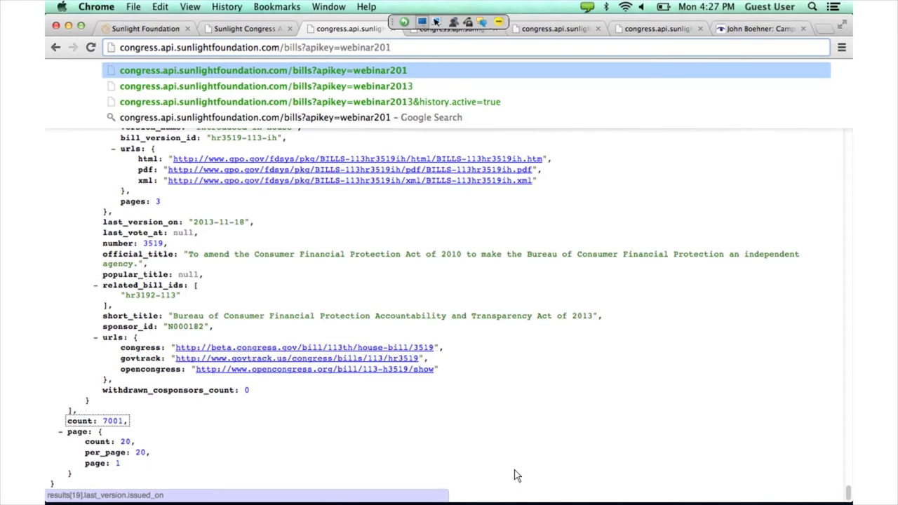
type("3&")
type("co")
key("BackSpace")
key("BackSpace")
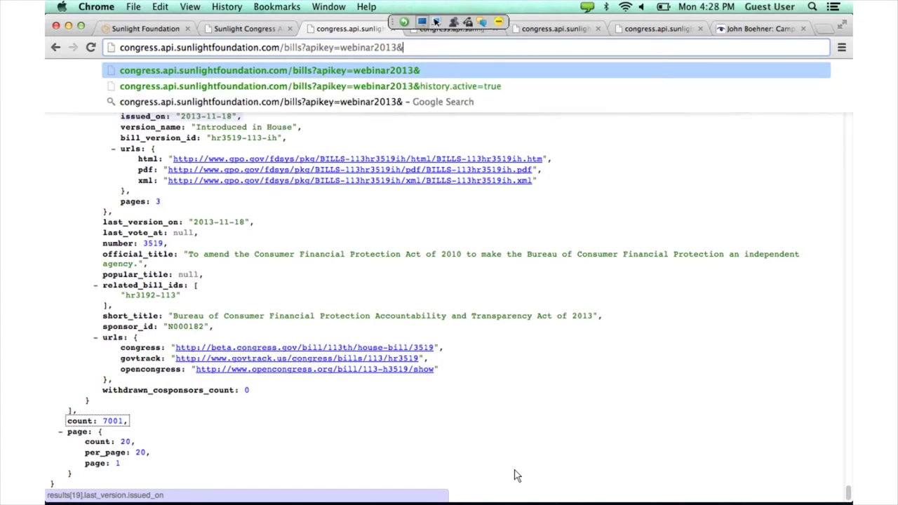
type("committee_ids")
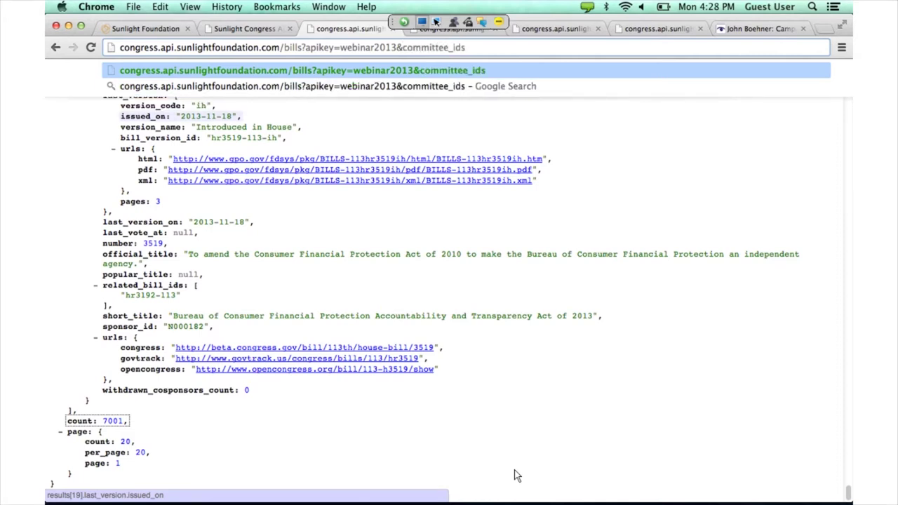
type("=SSAP")
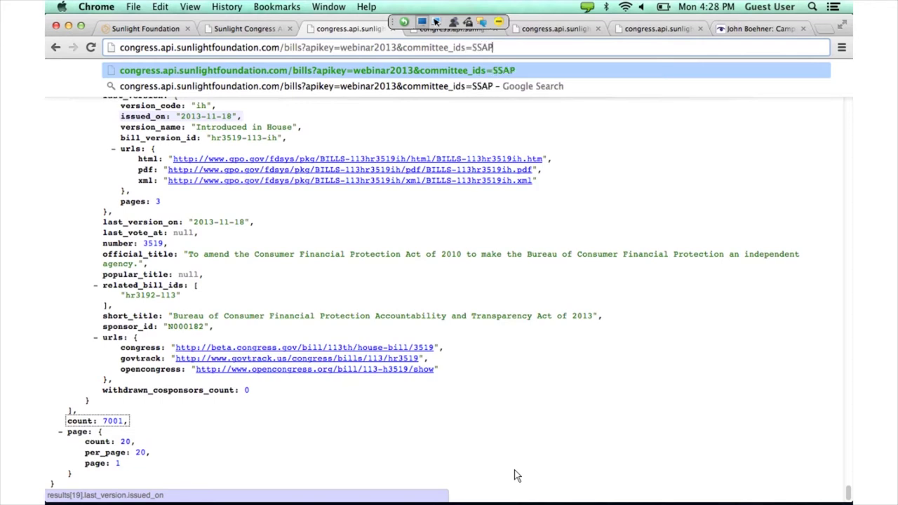
key("Return")
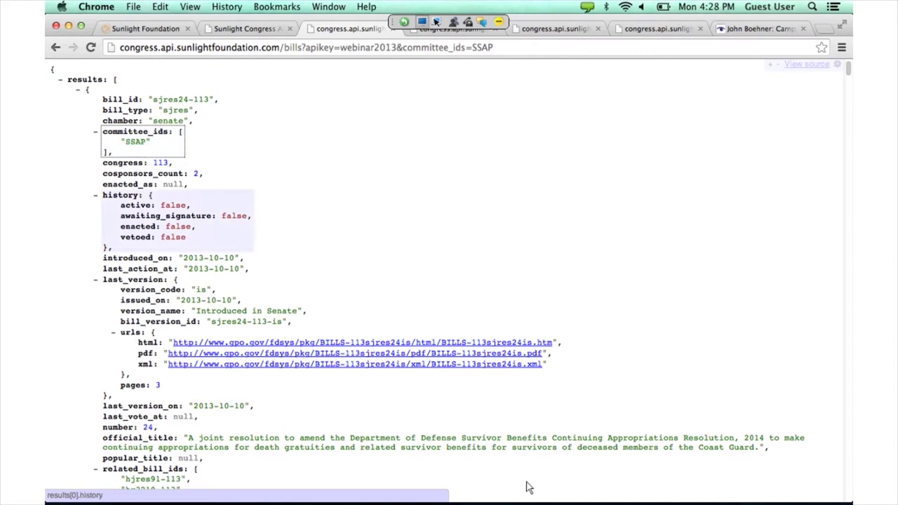
Drop the committee filter and search /bills/search with query=Healthcare.
double_click(482, 47)
key("BackSpace")
key("BackSpace")
key("BackSpace")
key("BackSpace")
key("BackSpace")
key("BackSpace")
key("BackSpace")
key("BackSpace")
key("BackSpace")
key("BackSpace")
key("BackSpace")
key("BackSpace")
key("BackSpace")
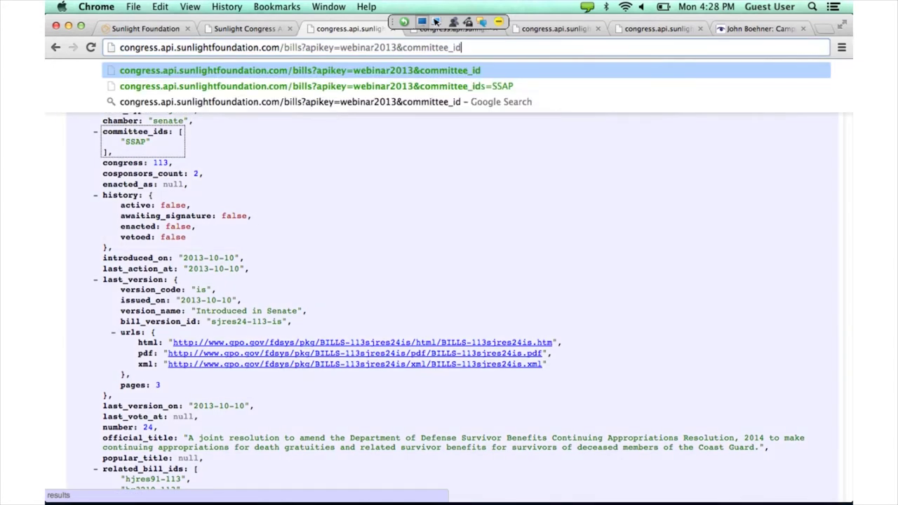
key("BackSpace")
key("BackSpace")
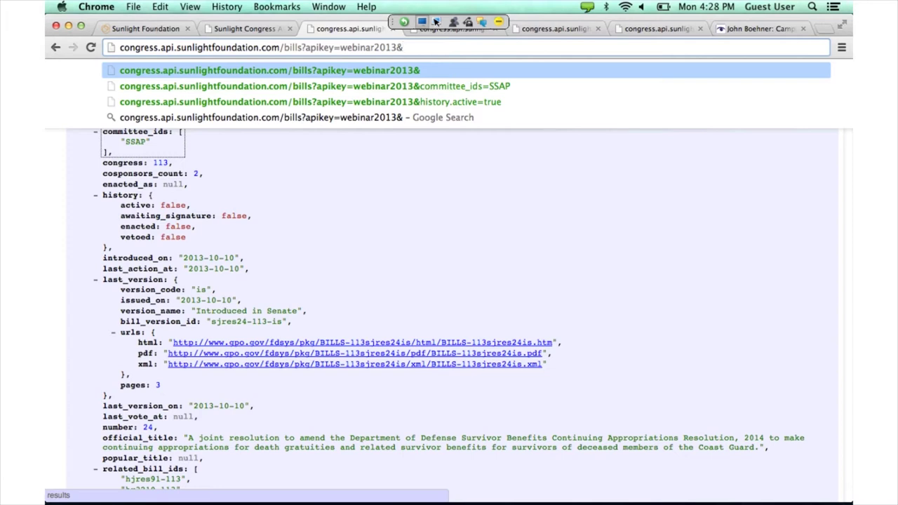
key("BackSpace")
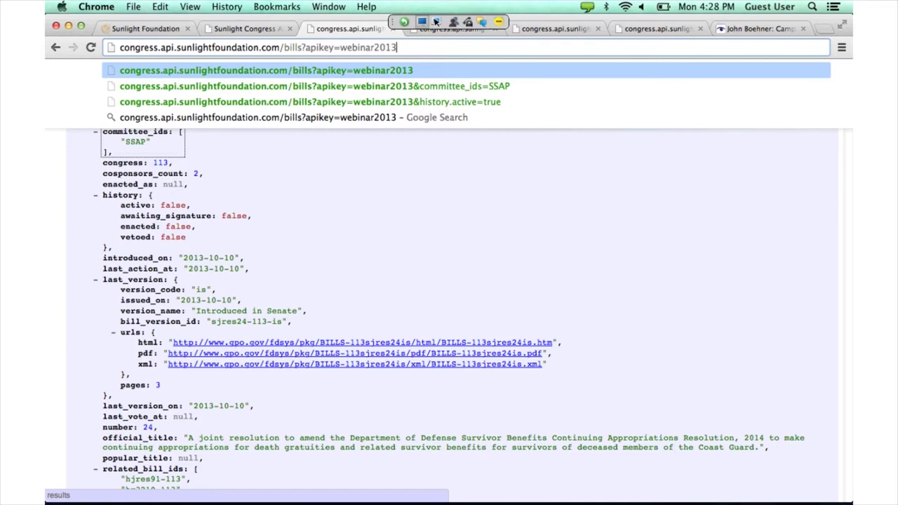
key("Left")
key("Left")
key("Left")
key("Left")
key("Left")
key("Left")
key("Left")
key("Left")
key("Left")
key("Left")
key("Left")
key("Left")
key("Left")
key("Left")
key("Left")
key("Left")
key("Left")
key("Left")
key("Left")
type("/search")
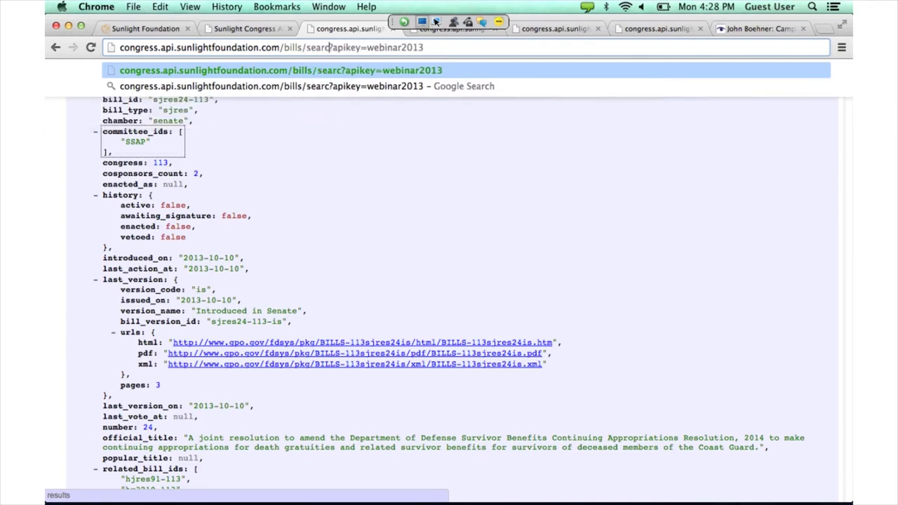
key("Right")
key("Right")
key("Right")
key("Right")
key("Right")
key("Right")
key("Right")
key("Right")
key("Right")
key("Right")
key("Right")
key("Right")
key("Right")
key("Right")
key("Right")
key("Right")
key("Right")
key("Right")
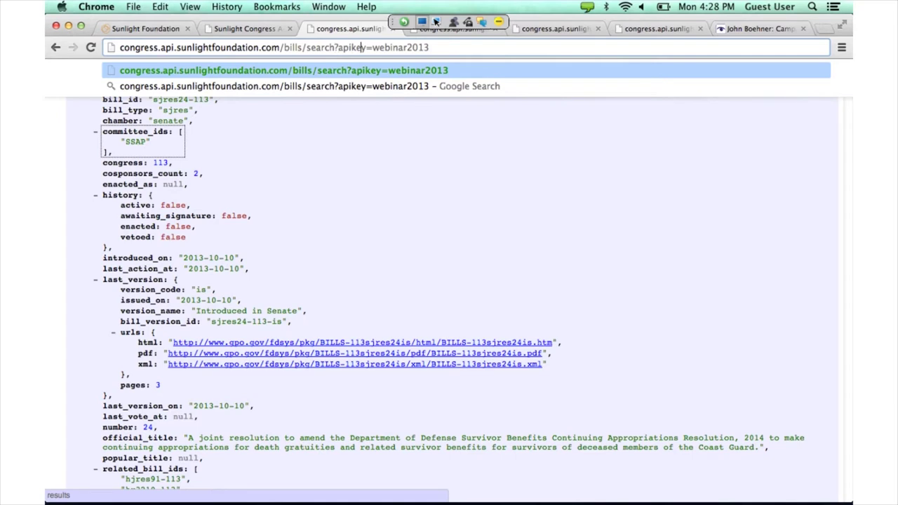
type("&qery")
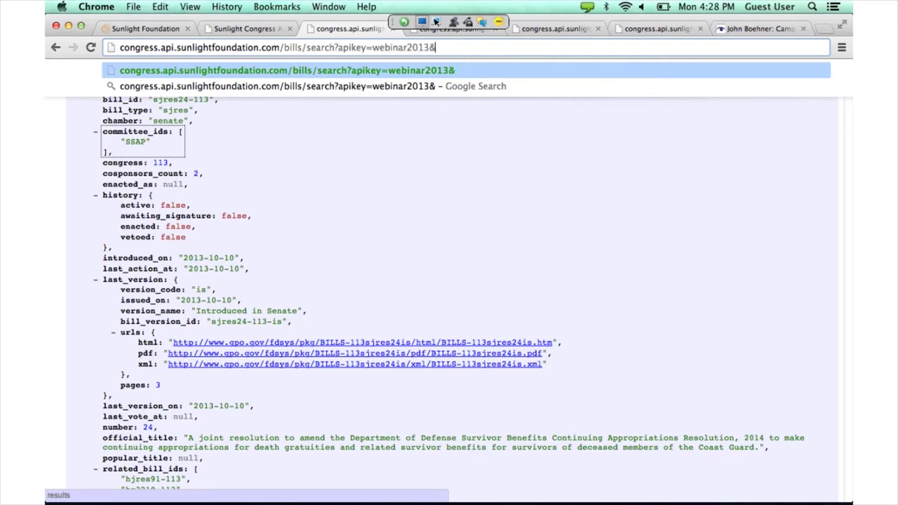
key("BackSpace")
key("BackSpace")
type("ue")
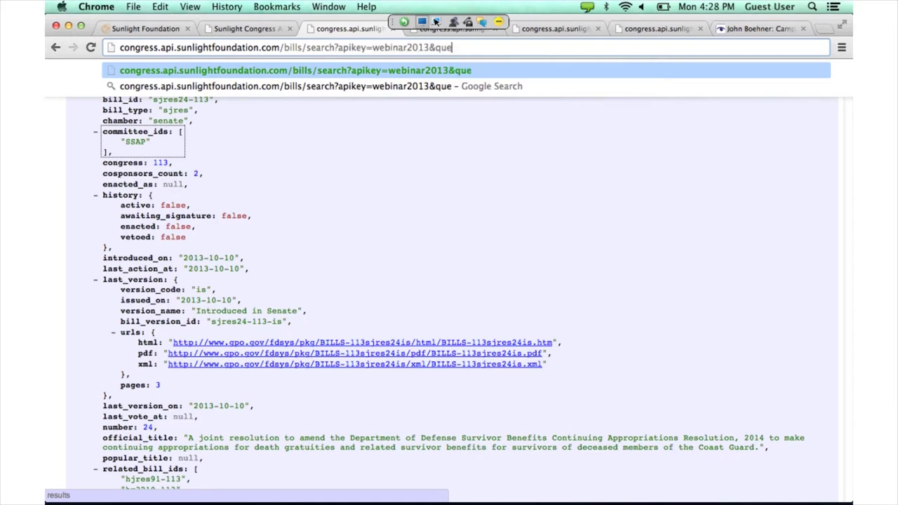
type("ry=Healthcare")
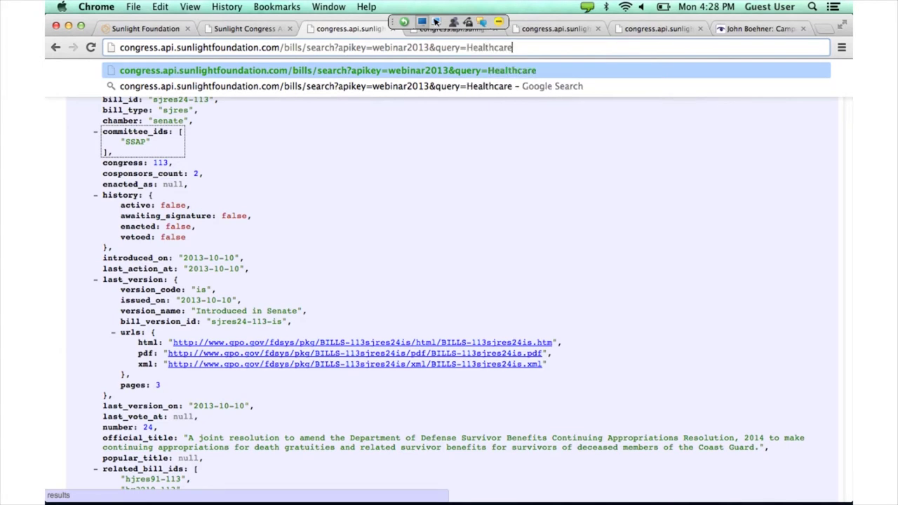
key("Return")
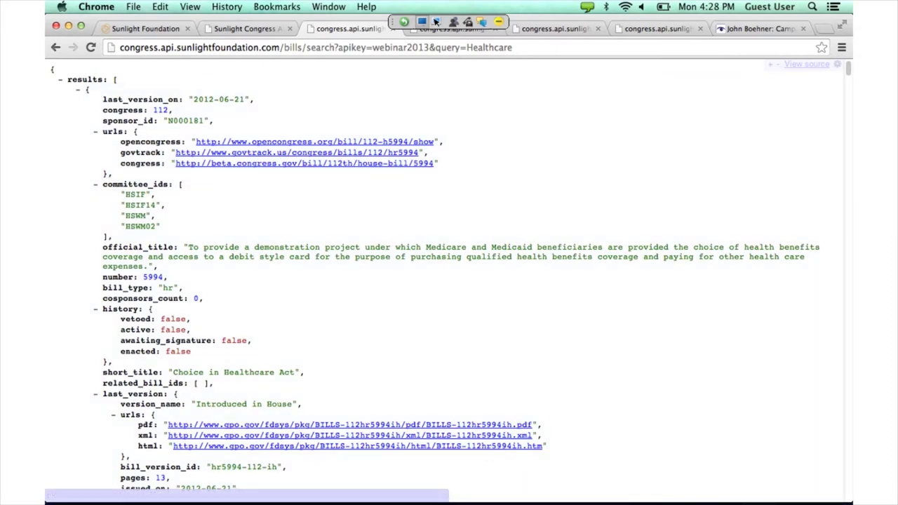
Add &highlight=true to the Healthcare bill search and rerun it.
double_click(489, 47)
key("Right")
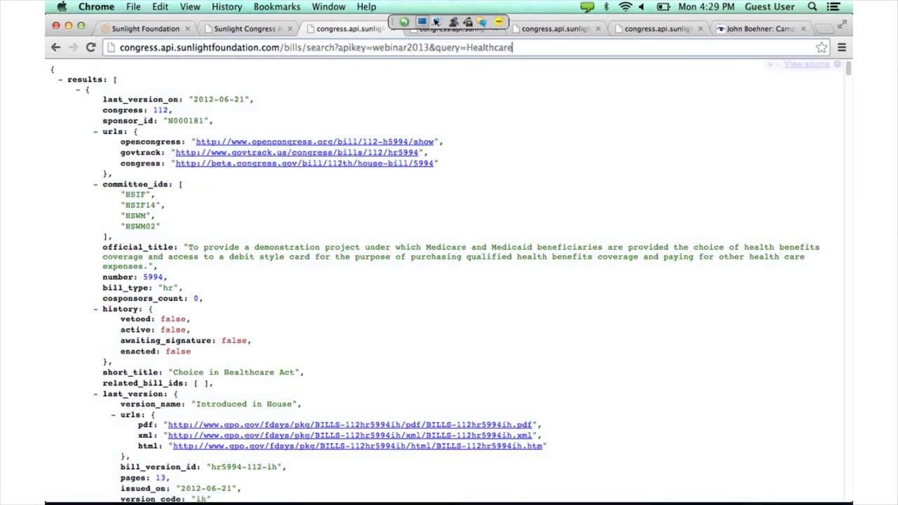
type("&")
type("high")
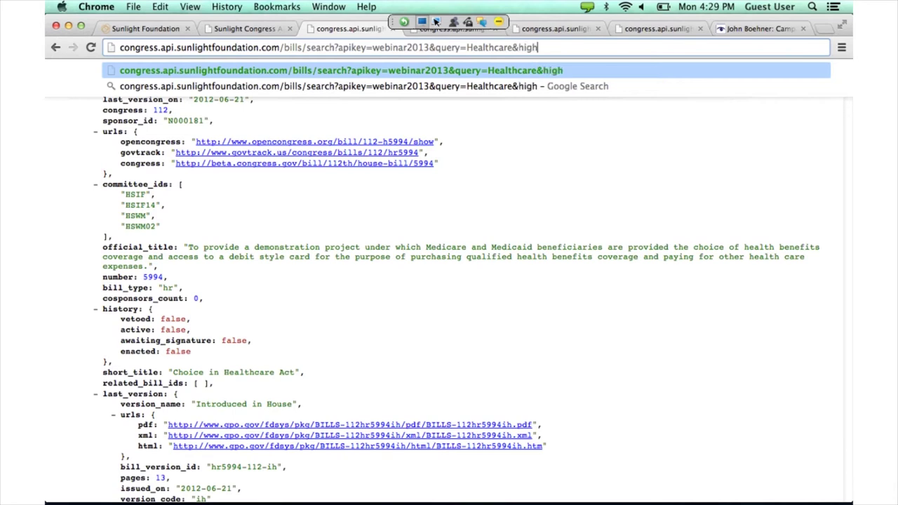
type("light=true")
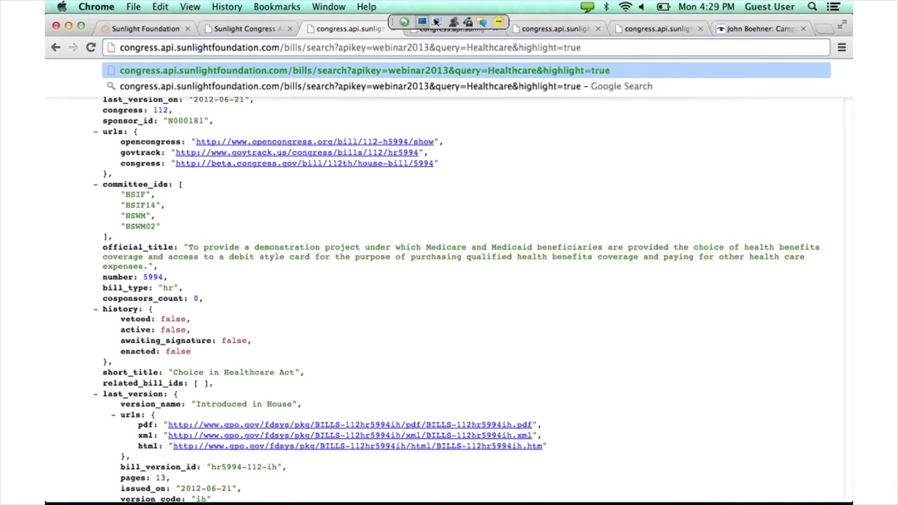
key("Return")
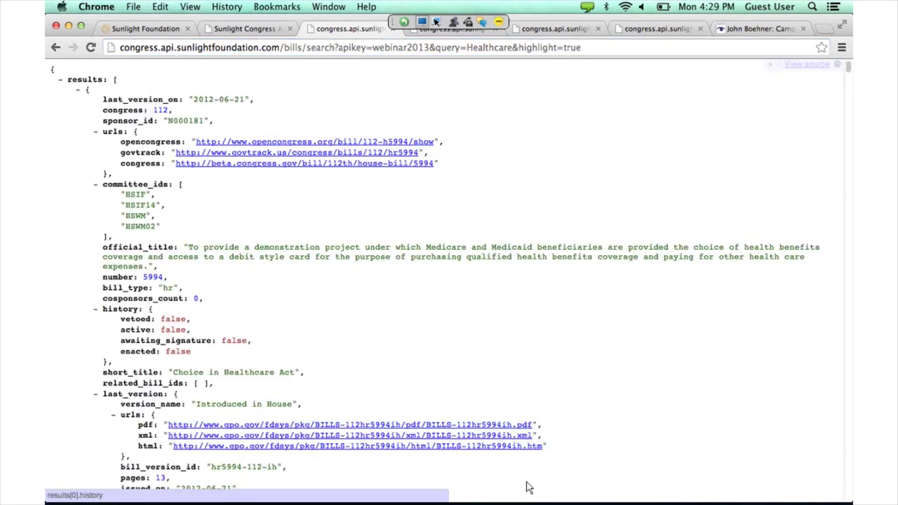
Check the highlighted Healthcare matches, then close the search tab to reveal the /votes results.
scroll(448, 407, "down", 10)
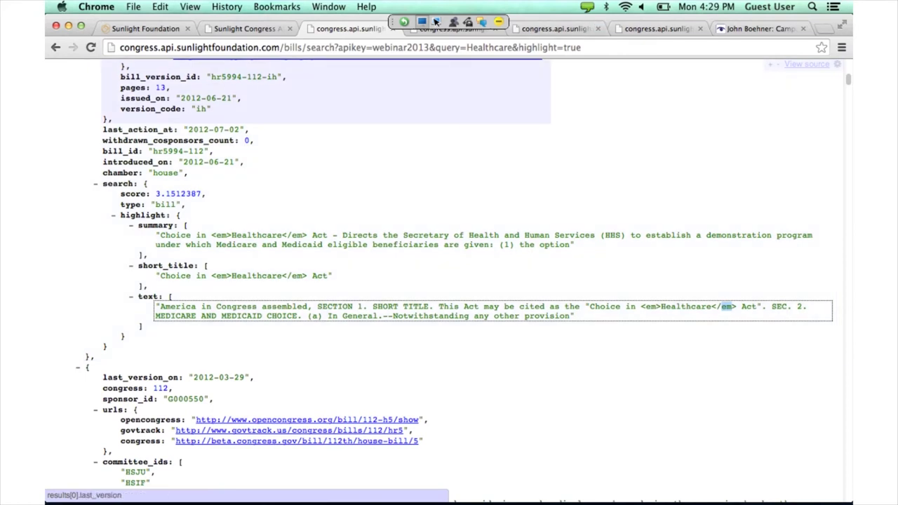
key("super+l")
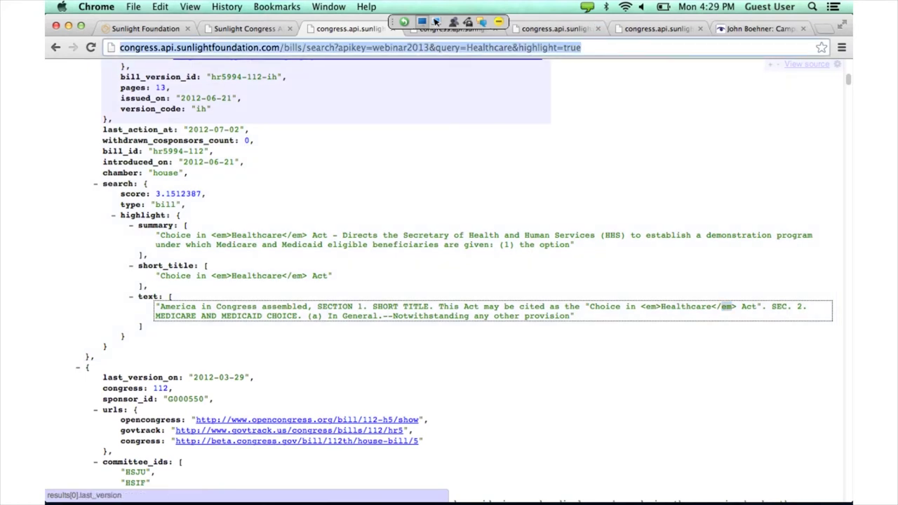
key("Right")
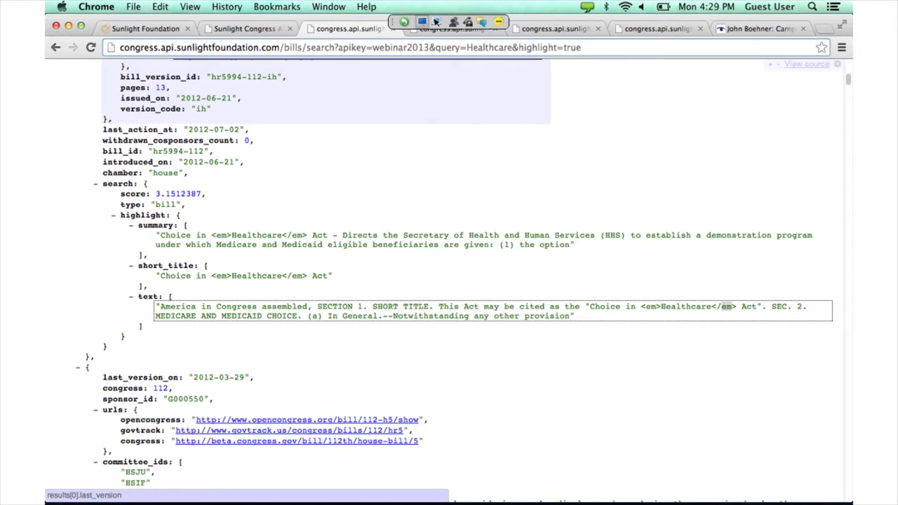
key("super+w")
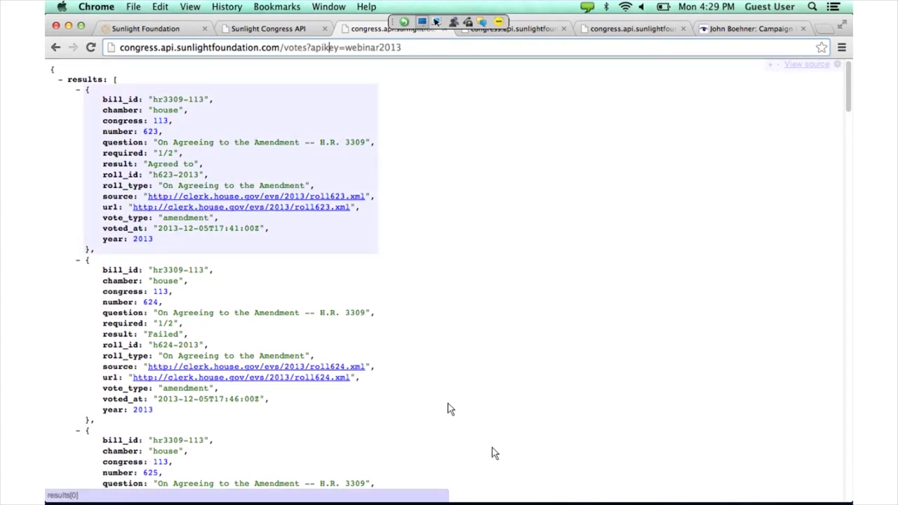
Filter the votes query with &voted_at=2013-12-09.
scroll(450, 410, "down", 20)
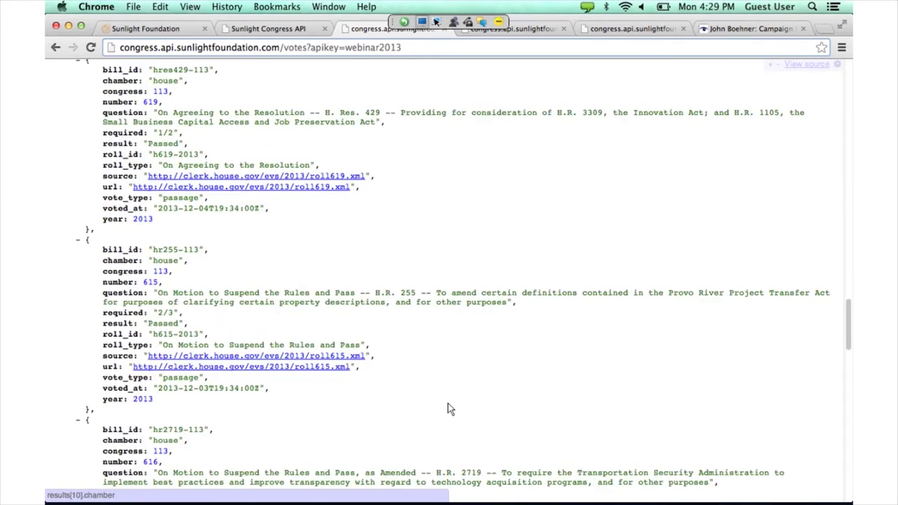
key("super+Right")
key("alt+shift+Left")
key("Right")
type("&")
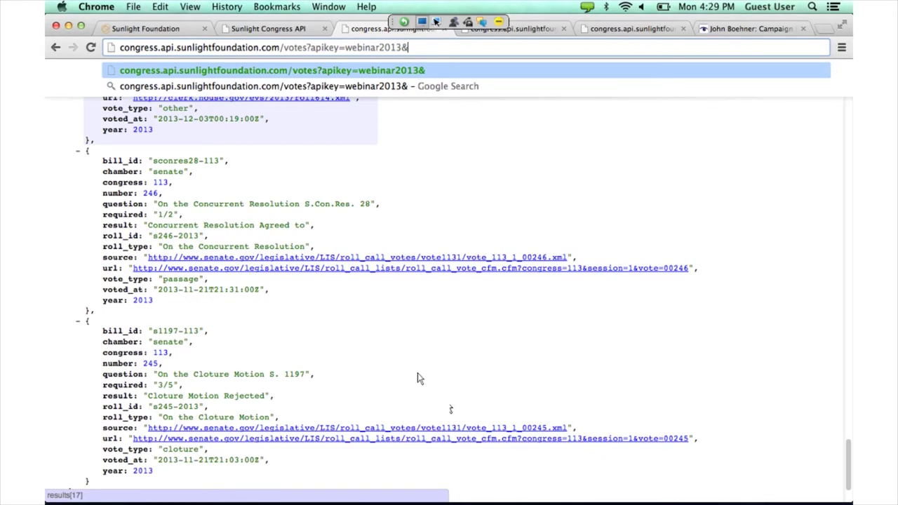
type("voted_at=")
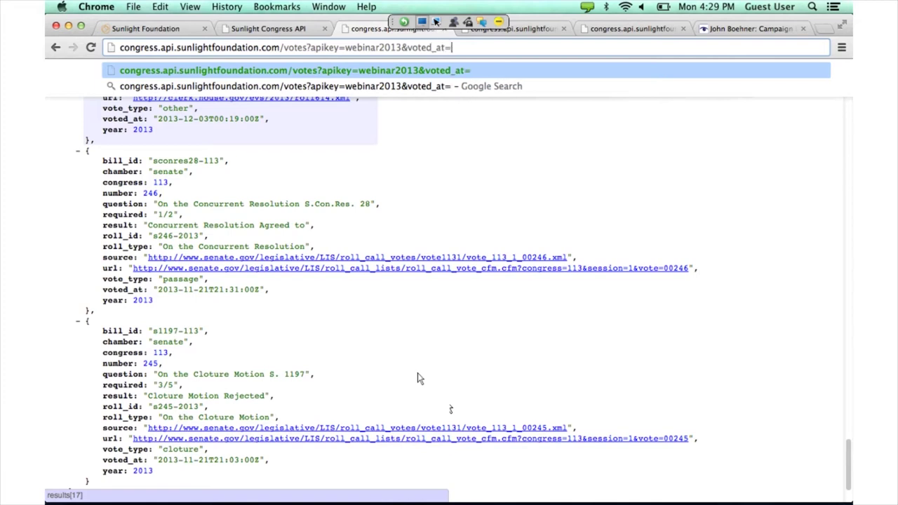
type("2013-12-09")
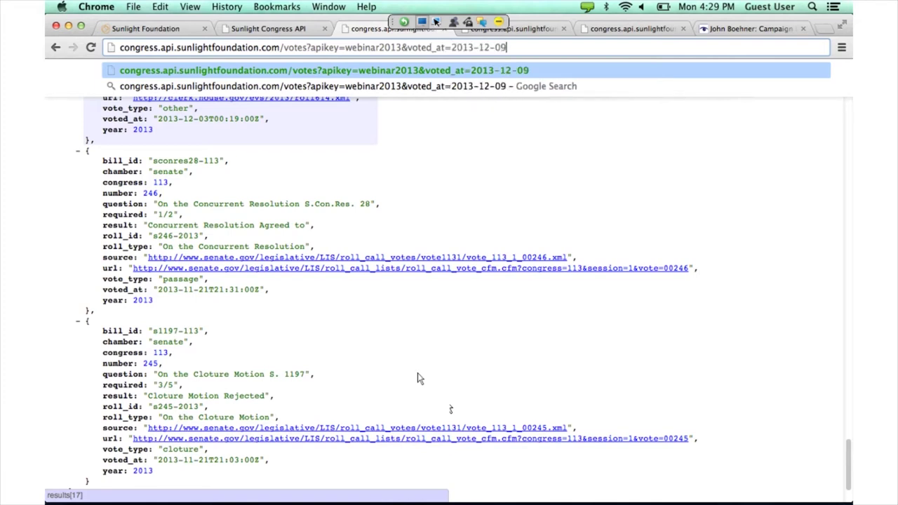
key("Return")
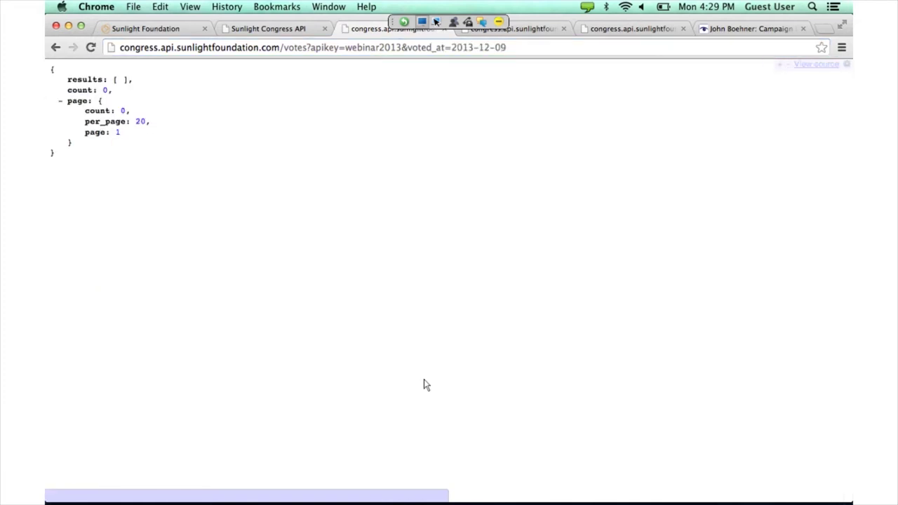
Change the voted_at date to 2013-12-01 and rerun the query.
key("super+l")
key("Right")
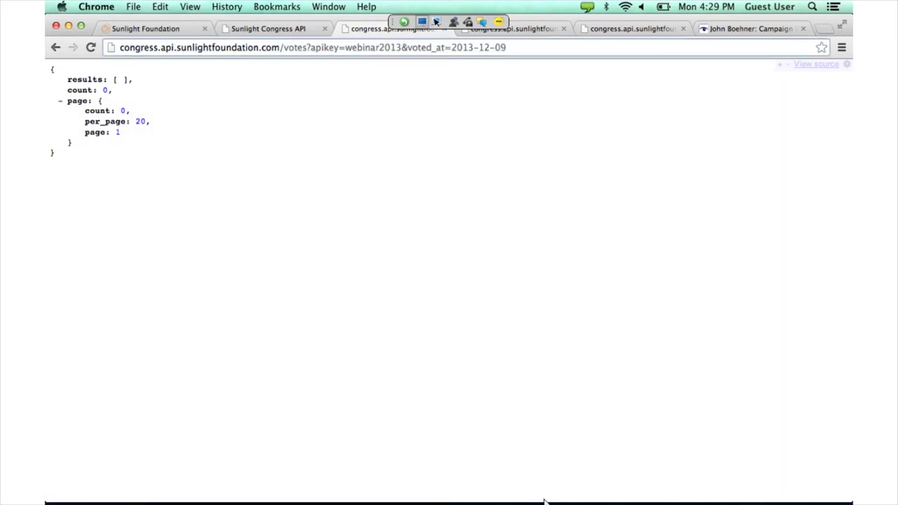
key("BackSpace")
type("8")
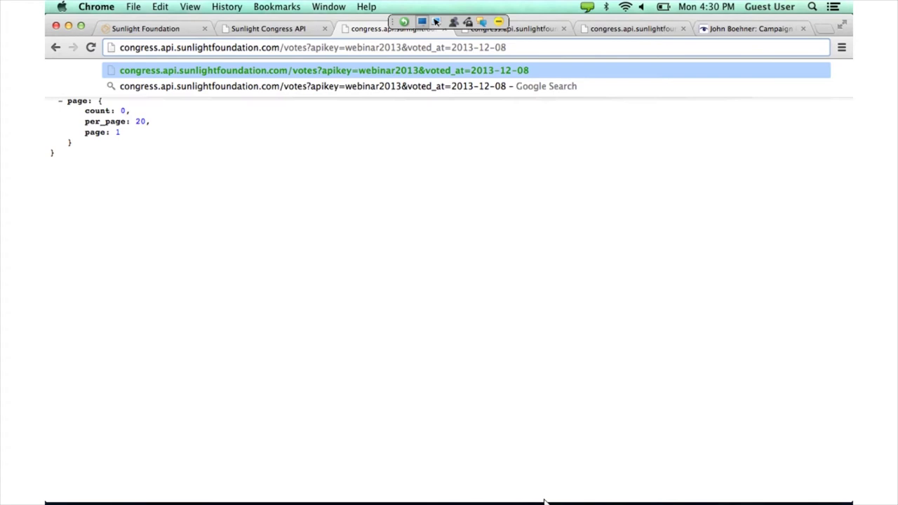
key("BackSpace")
key("BackSpace")
type("01")
key("Return")
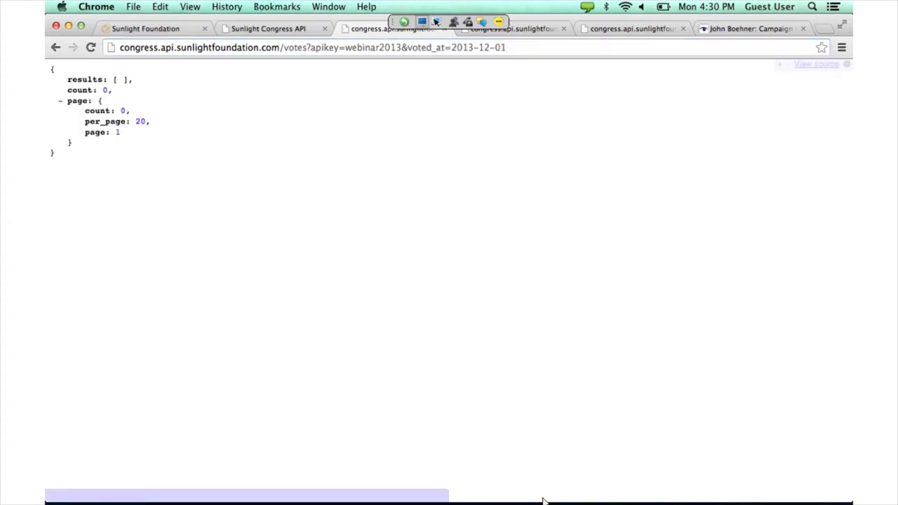
Turn the filter into voted_at_gte=2013-12-01 for votes on or after that date.
left_click(463, 47)
double_click(462, 47)
left_click(454, 47)
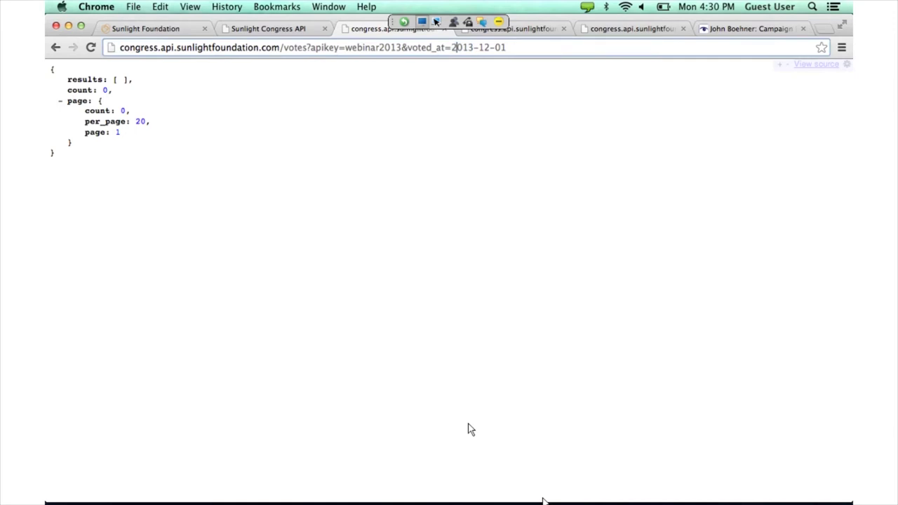
type("_gte=")
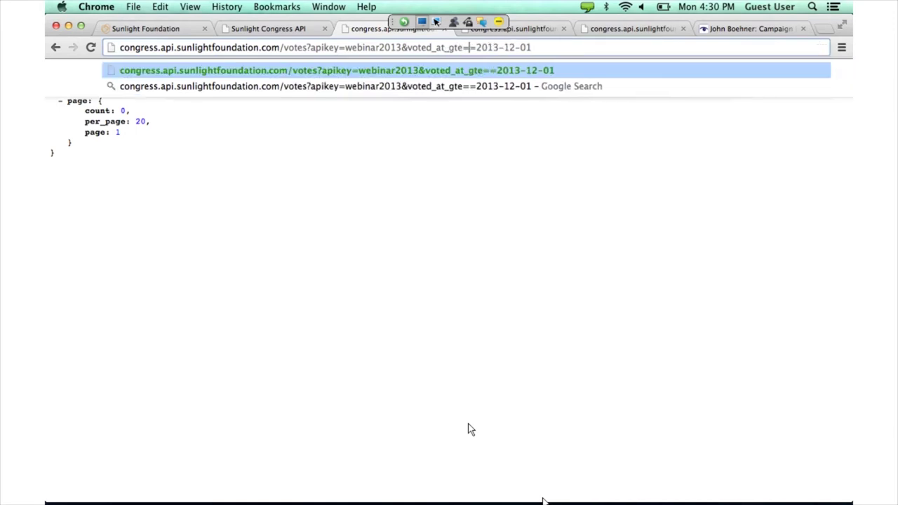
key("Return")
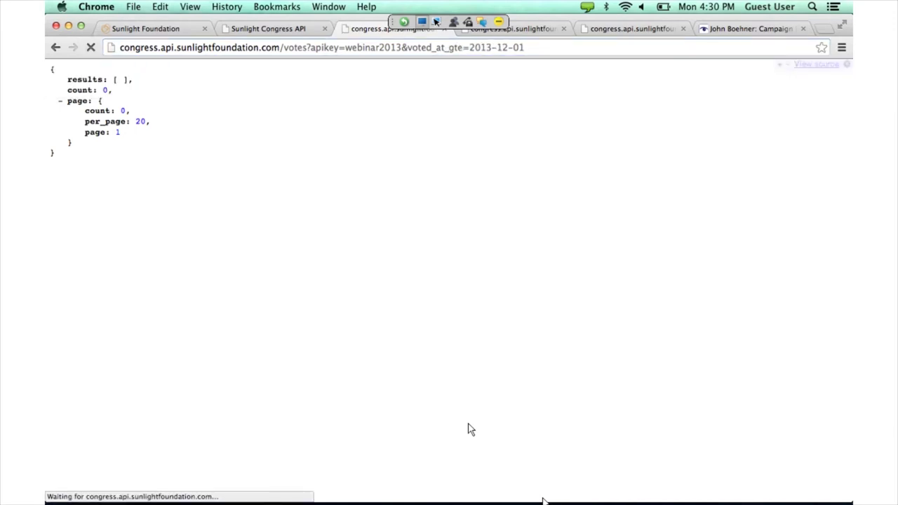
Change the voted_at_gte date to 2013-01-01 and rerun, still getting 0 results.
key("super+l")
key("Right")
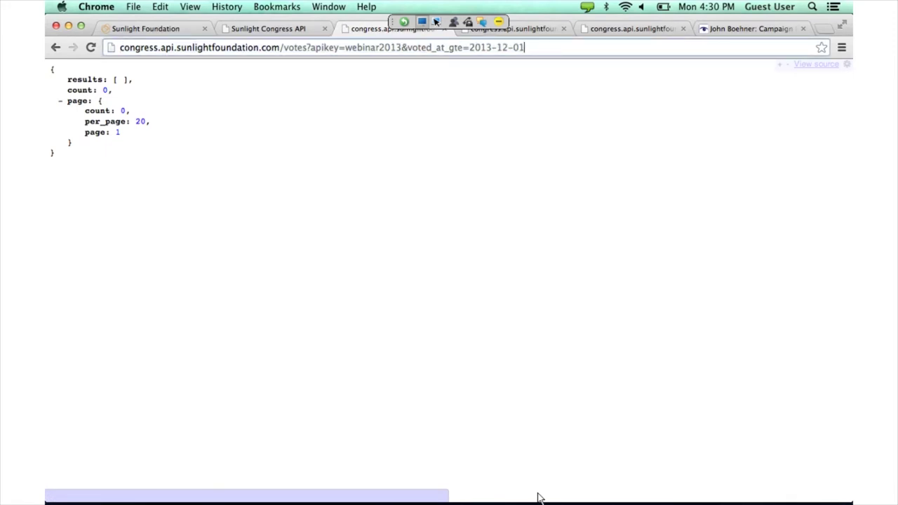
key("Left")
key("Left")
key("Left")
key("Left")
key("Left")
key("Right")
key("Right")
key("BackSpace")
key("BackSpace")
type("01")
key("Return")
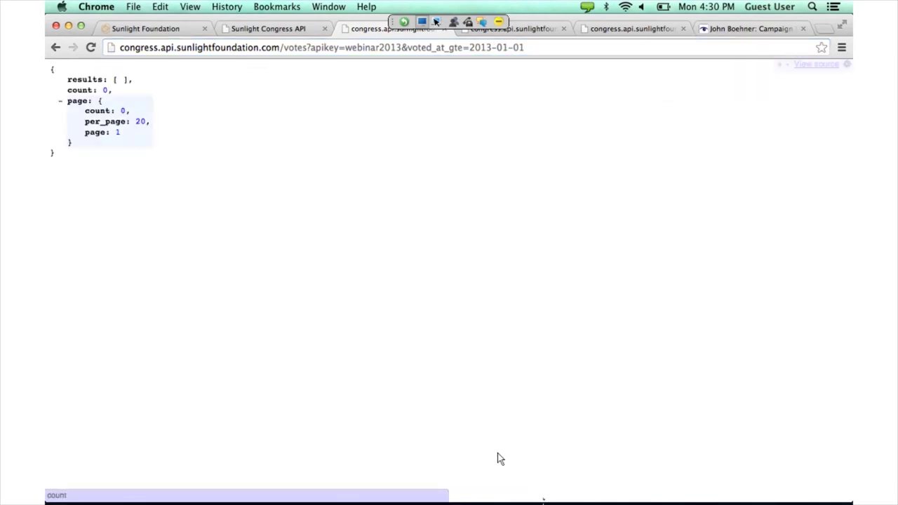
Delete the voted_at_gte filter, leaving only the webinar API key.
key("super+l")
key("Right")
key("shift+Left")
key("shift+Left")
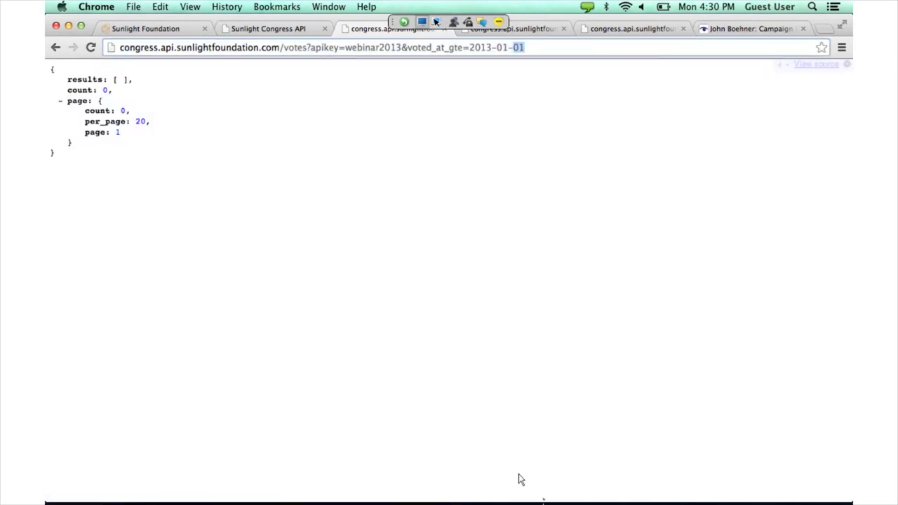
key("Left")
key("Left")
key("Left")
key("Left")
key("Left")
key("Left")
key("Left")
key("Left")
key("Left")
key("Left")
key("Left")
key("Left")
key("Left")
key("Left")
key("Left")
key("Left")
key("Left")
key("Left")
key("Right")
key("Right")
key("Right")
key("Right")
key("Right")
key("Right")
key("Right")
key("Right")
key("Right")
key("Right")
key("Right")
key("Right")
key("Right")
key("Right")
key("Right")
key("Right")
key("Right")
key("Right")
key("Right")
key("BackSpace")
key("BackSpace")
key("BackSpace")
key("BackSpace")
key("BackSpace")
key("BackSpace")
key("BackSpace")
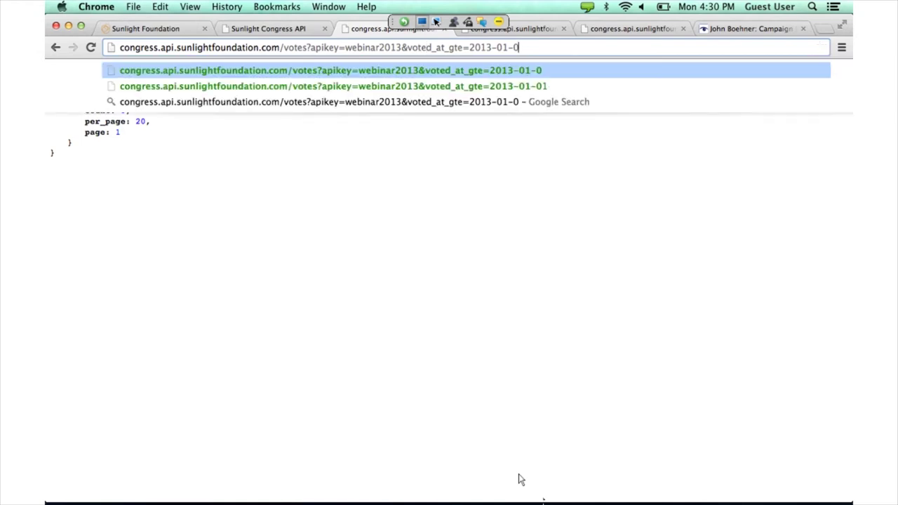
key("BackSpace")
key("BackSpace")
key("BackSpace")
key("BackSpace")
key("BackSpace")
key("BackSpace")
key("BackSpace")
key("BackSpace")
key("BackSpace")
key("BackSpace")
key("BackSpace")
key("BackSpace")
key("BackSpace")
key("BackSpace")
key("BackSpace")
key("BackSpace")
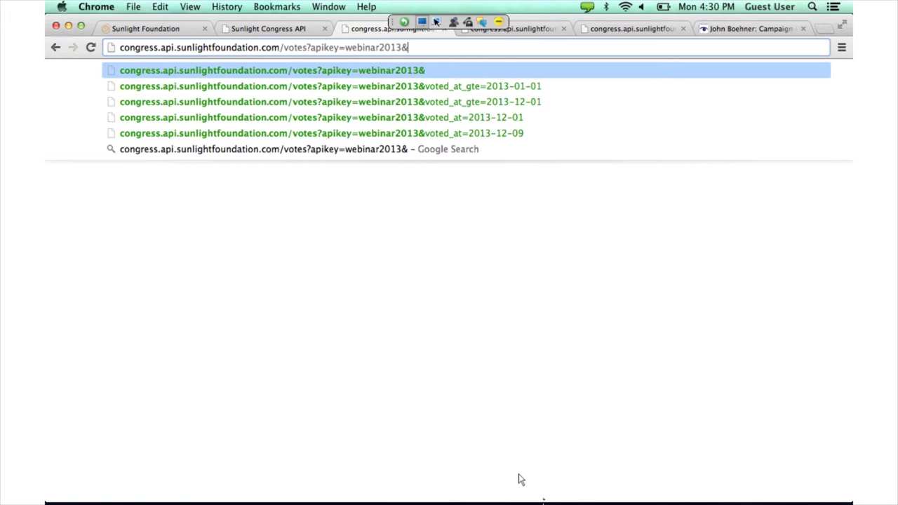
Add voter_ids.B000589__exist=true to the votes query and run it.
type("v")
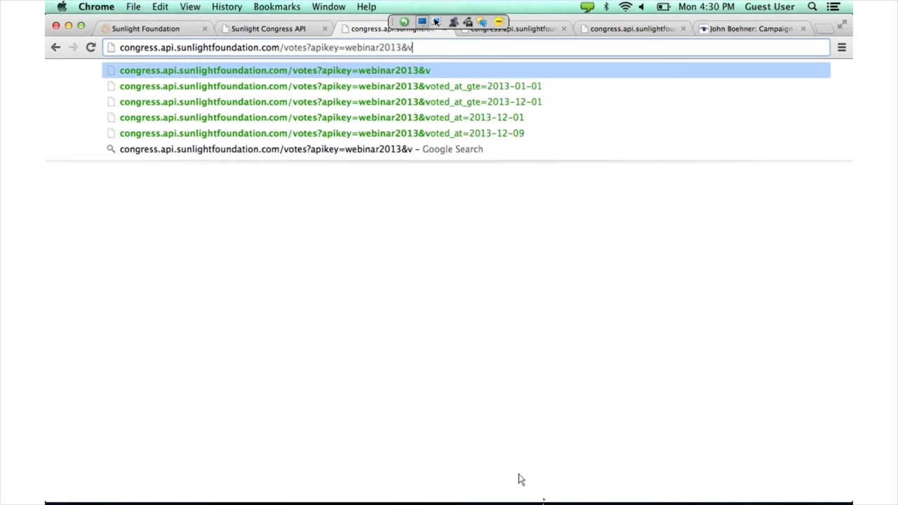
type("oted_")
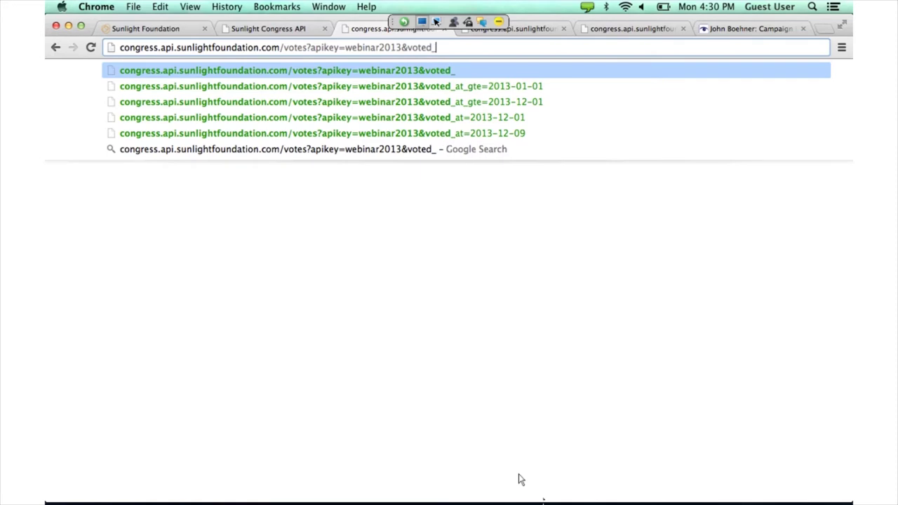
type("ids")
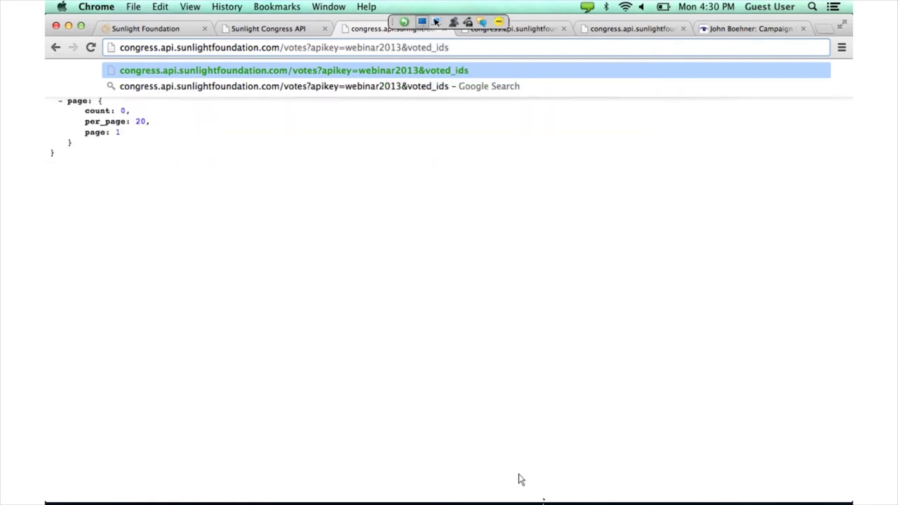
key("BackSpace")
key("BackSpace")
key("BackSpace")
key("BackSpace")
key("BackSpace")
type("r")
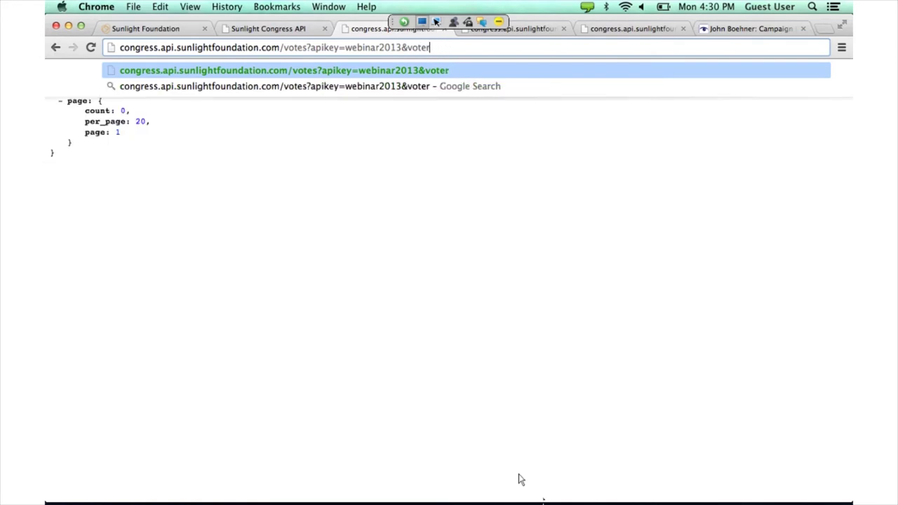
type("_ids.")
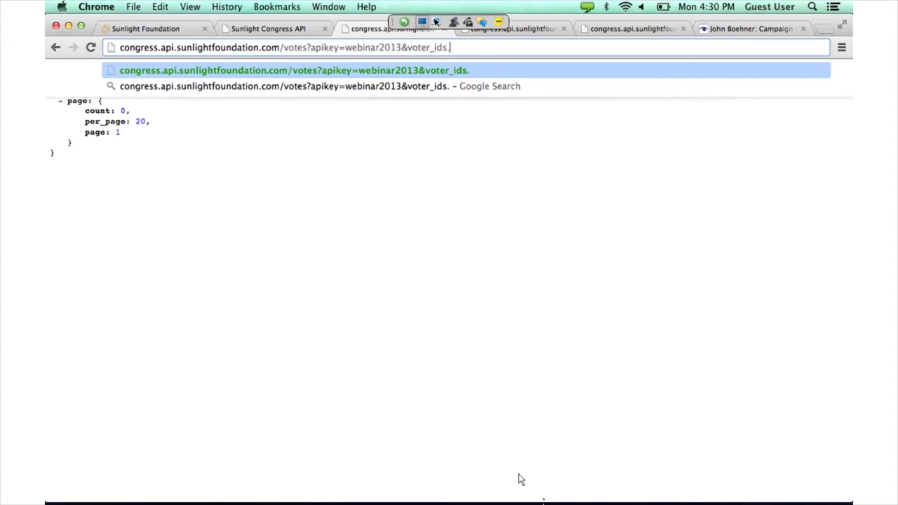
type("B00")
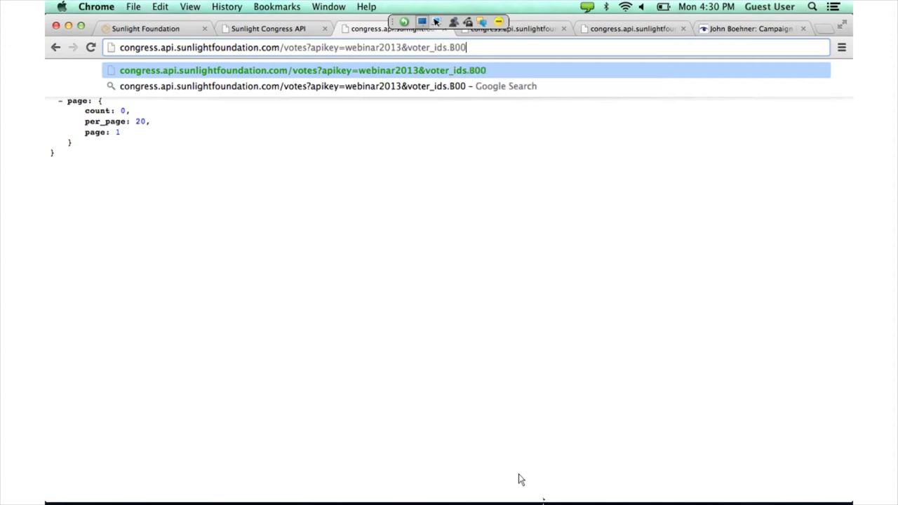
type("0589")
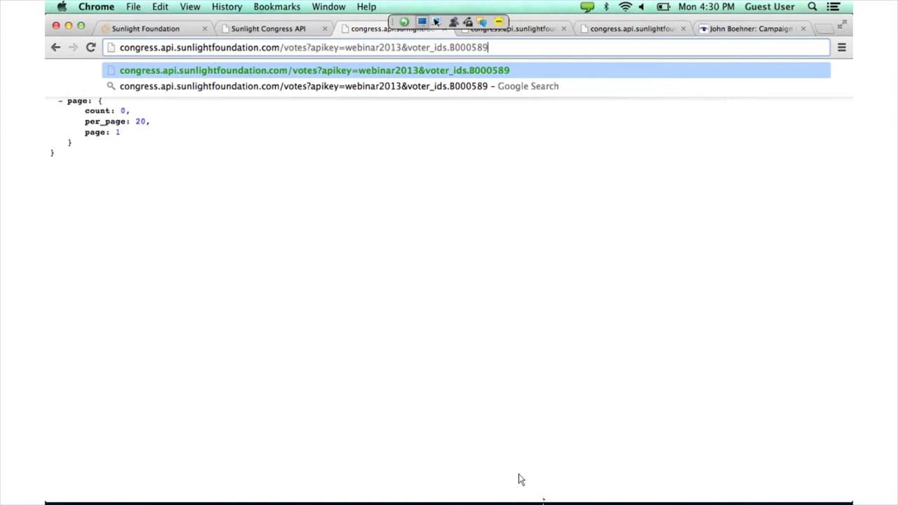
type("__exist=true")
key("Return")
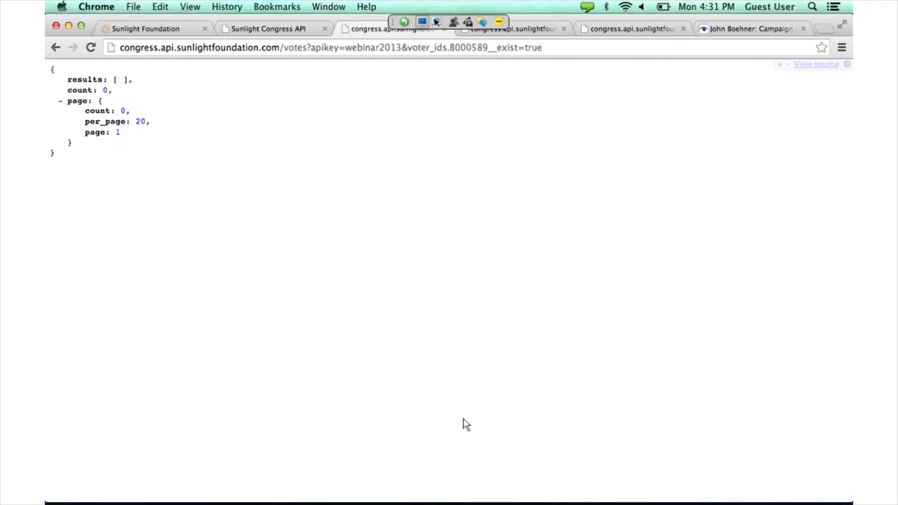
Correct exist to exists, rerun, and review that legislator's roll-call votes.
key("super+l")
key("alt+Left")
key("alt+Left")
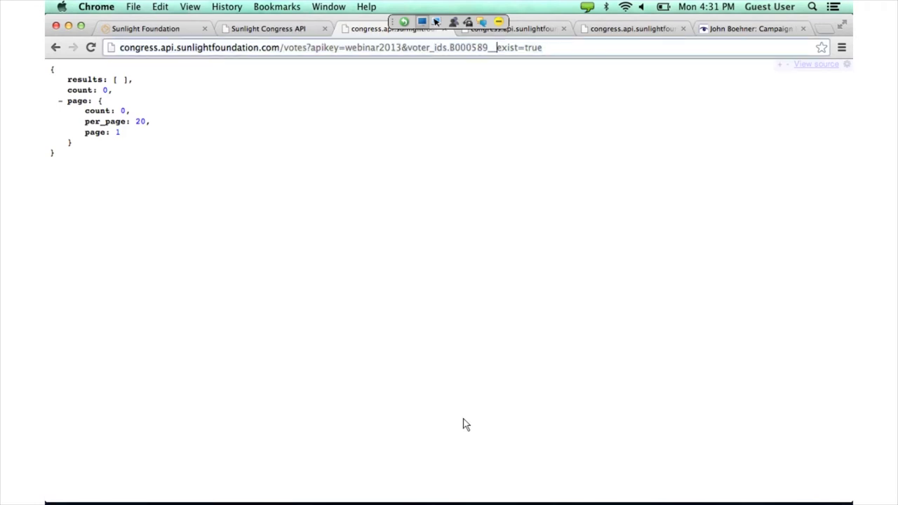
key("alt+Right")
type("s")
key("Return")
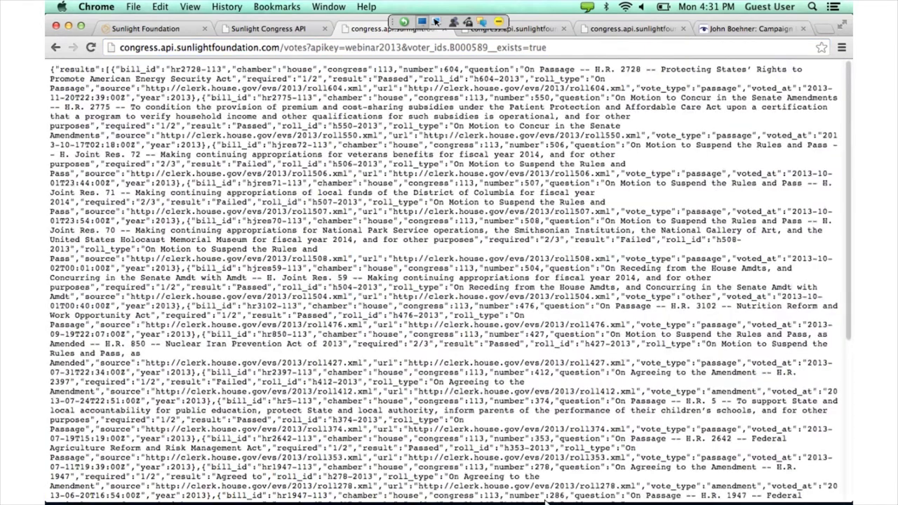
scroll(436, 393, "down", 3)
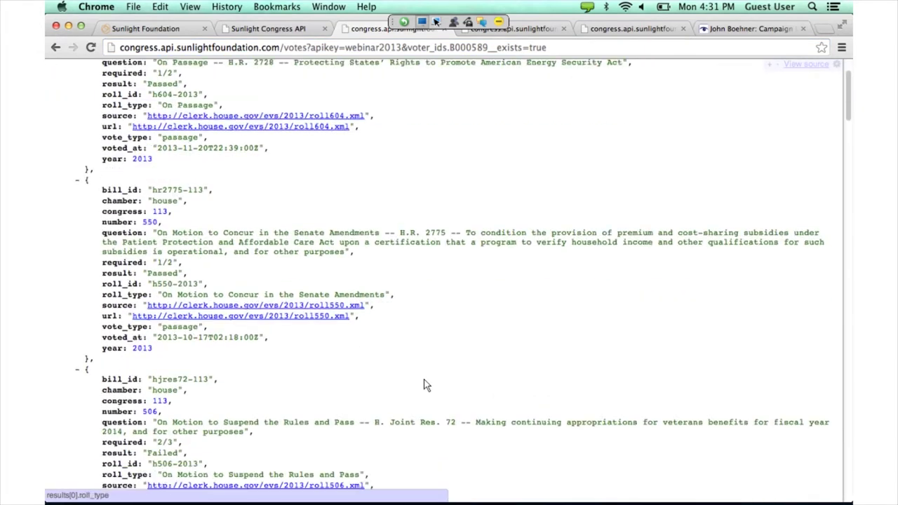
scroll(426, 385, "up", 1)
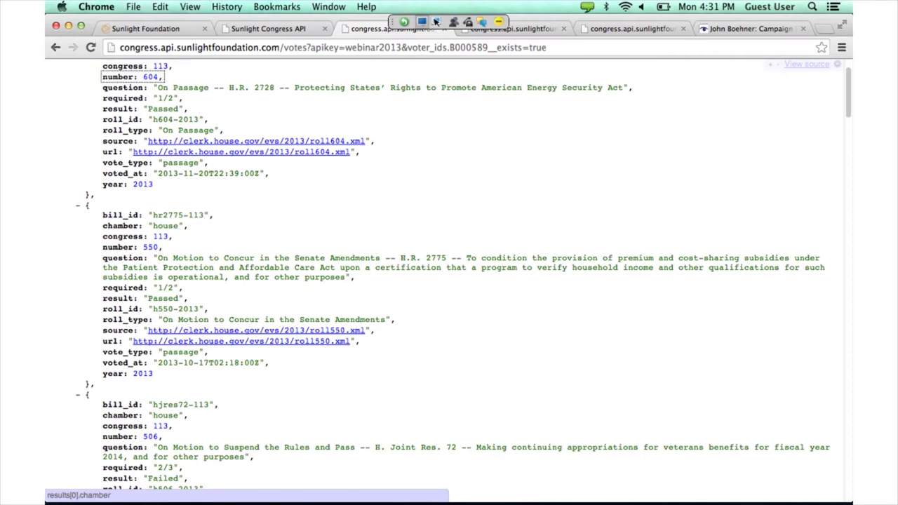
key("super+l")
key("Right")
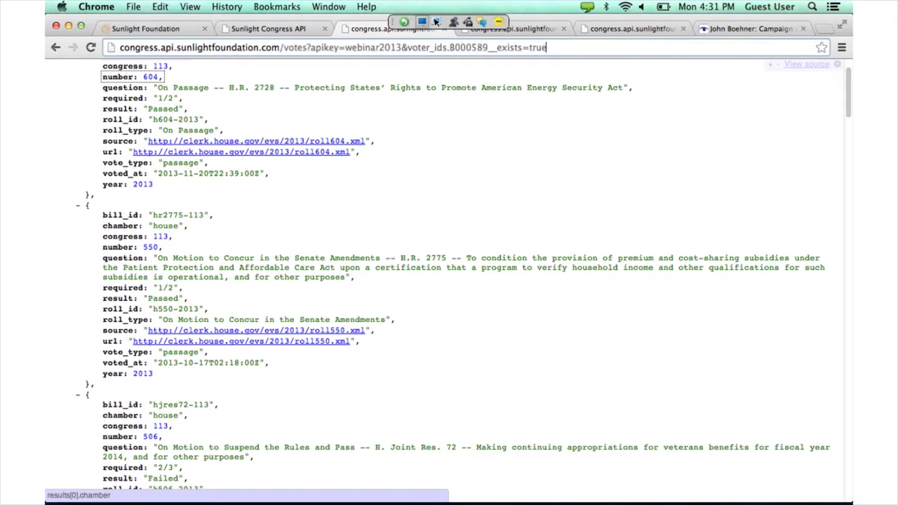
type("&")
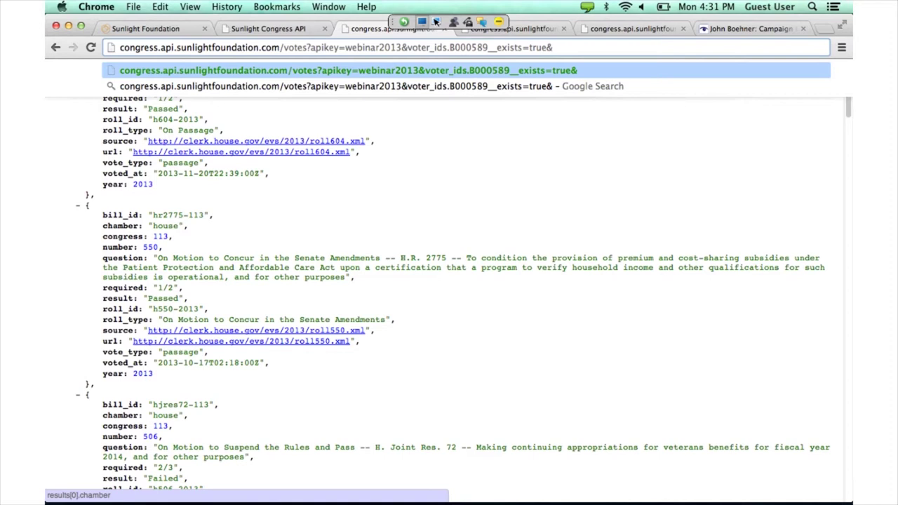
Add breakdown.total.Yea__gte=280 to the legislator's votes query and scroll the results.
type("breakdown.total.Yea=")
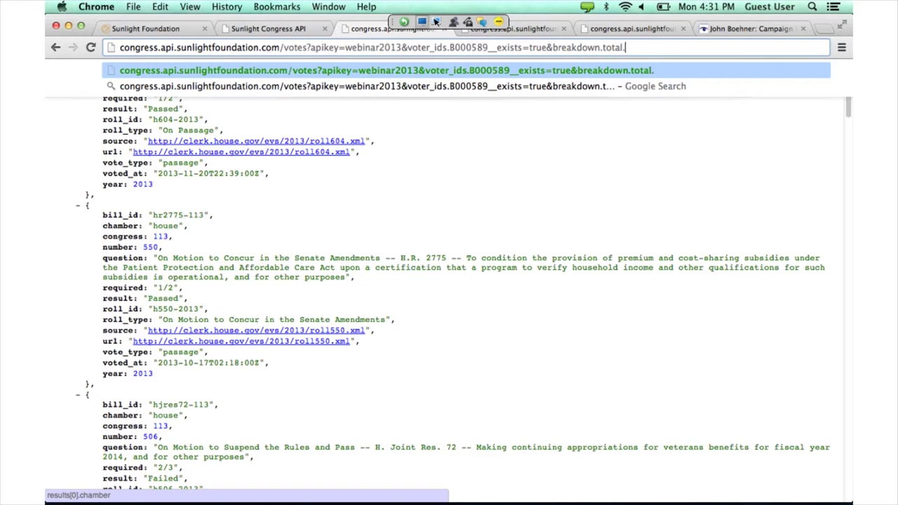
key("BackSpace")
type("__gte=280")
key("Return")
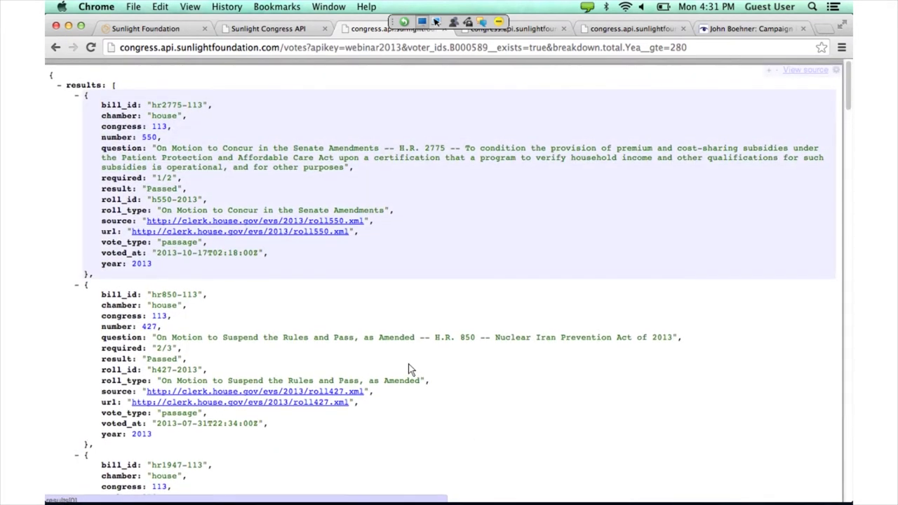
scroll(407, 368, "down", 10)
scroll(411, 370, "up", 10)
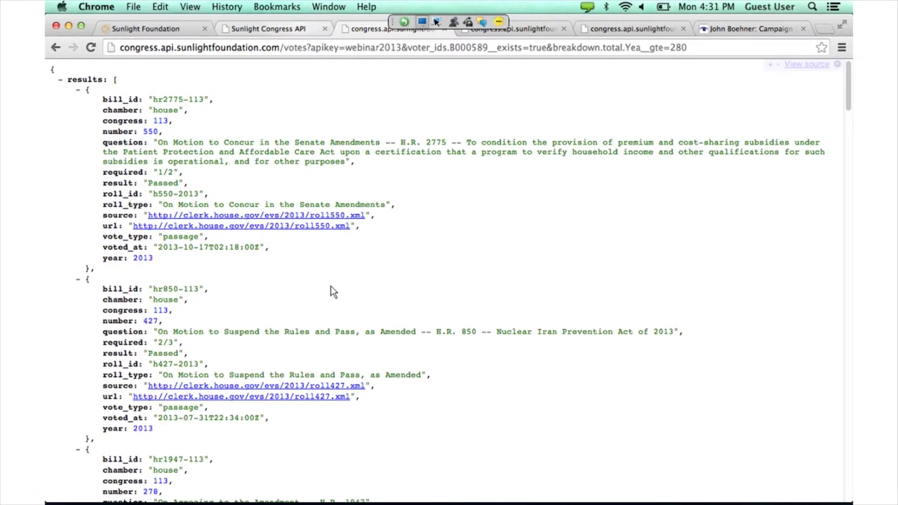
Go back to the Congress API documentation tab and scroll to the methods table.
key("ctrl+shift+Tab")
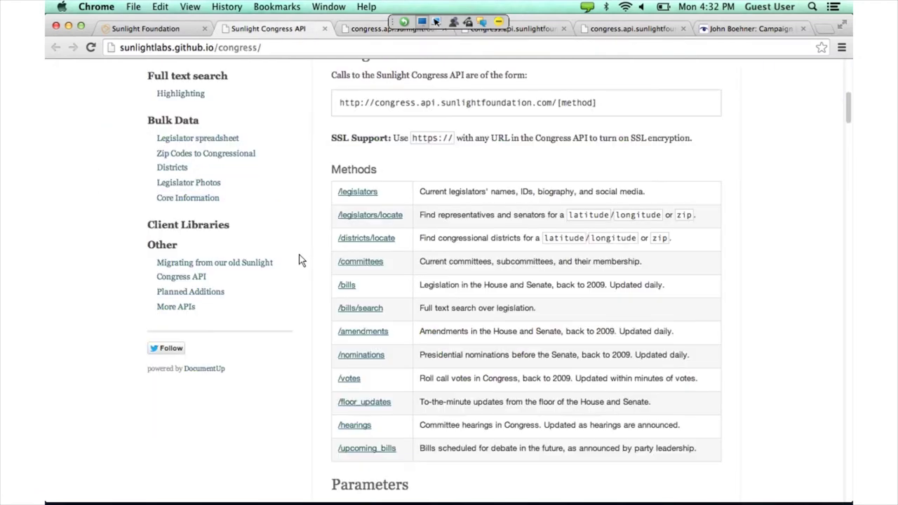
scroll(327, 285, "down", 3)
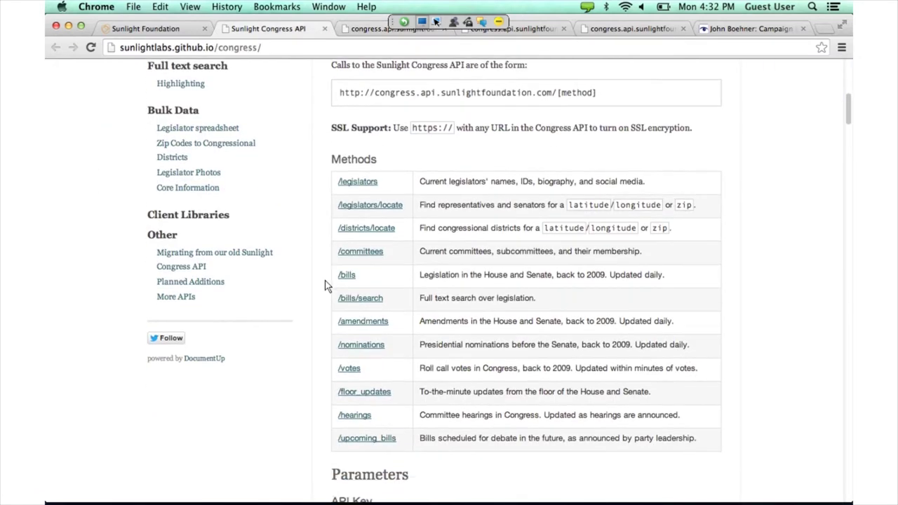
scroll(326, 285, "down", 2)
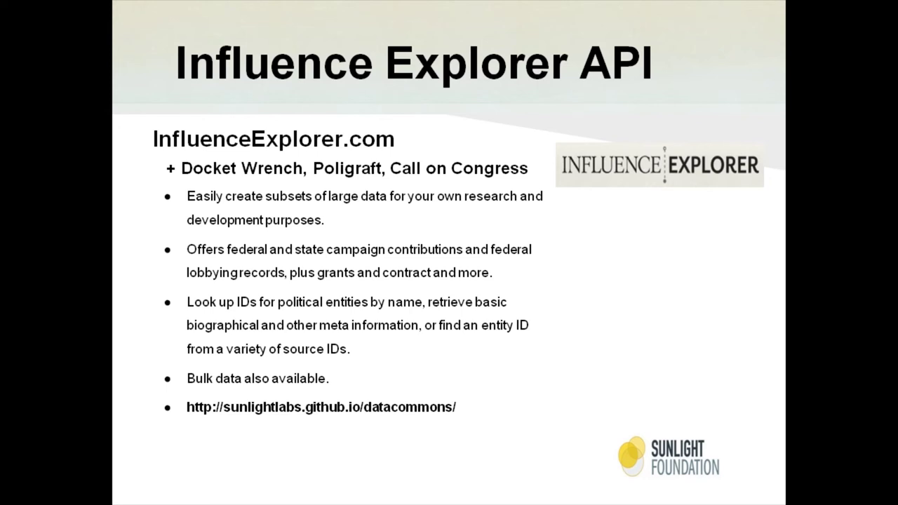
Move the slide deck forward to the Congress API v3 slide on Congress and Scout.
key("Right")
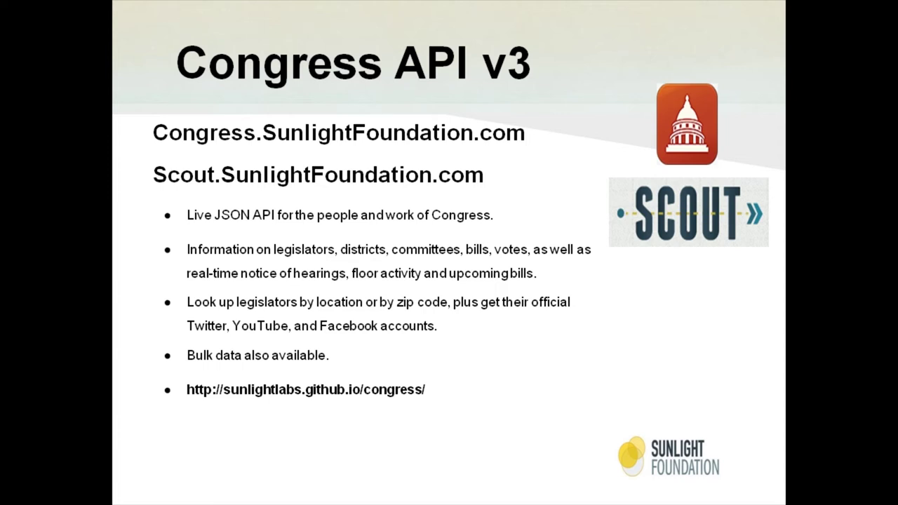
key("Right")
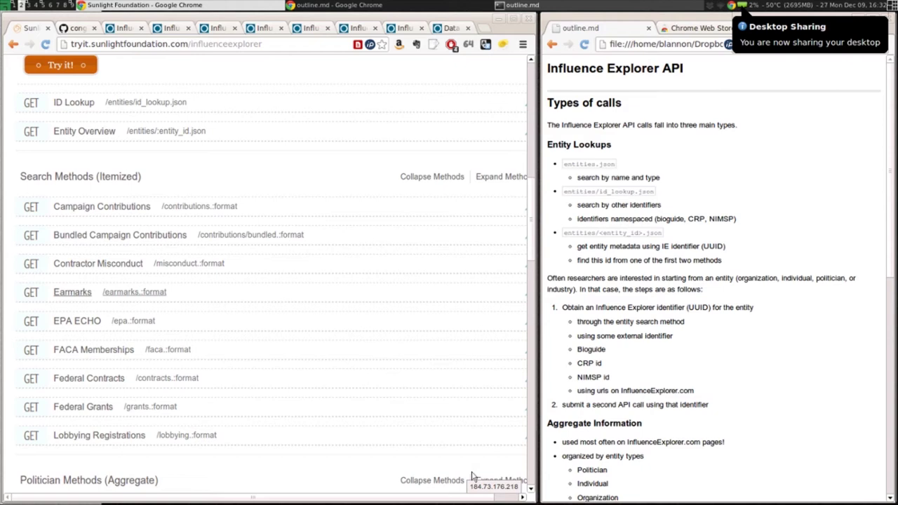
Load influenceexplorer.com in a new tab from the 'inf' address-bar suggestion.
scroll(205, 209, "up", 15)
scroll(205, 209, "up", 3)
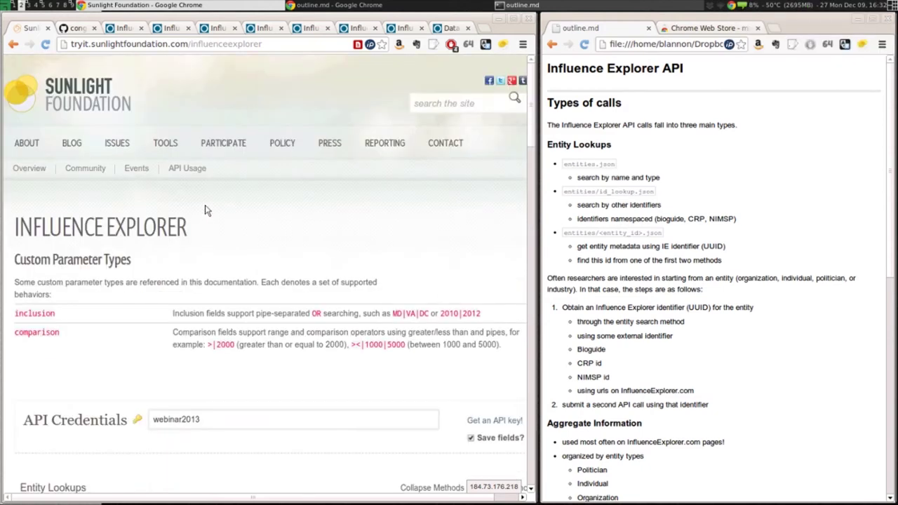
scroll(205, 209, "down", 5)
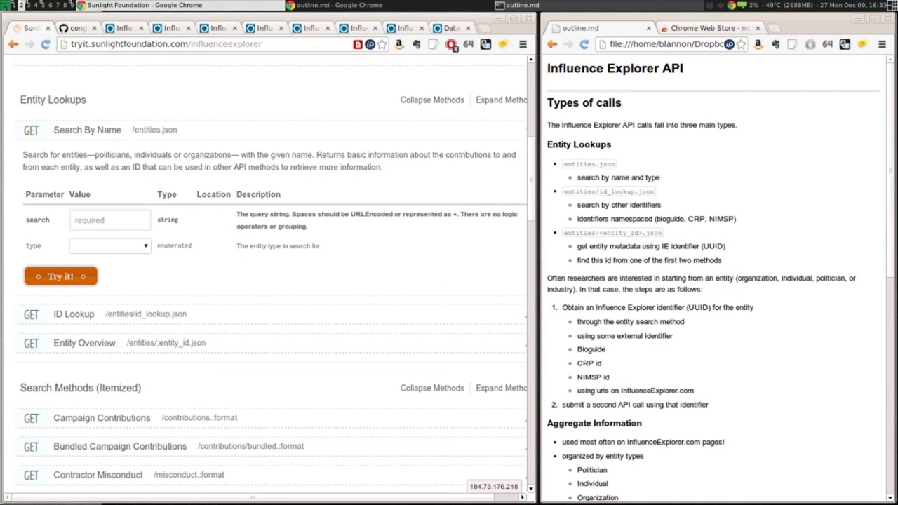
key("ctrl+t")
type("inf")
key("Return")
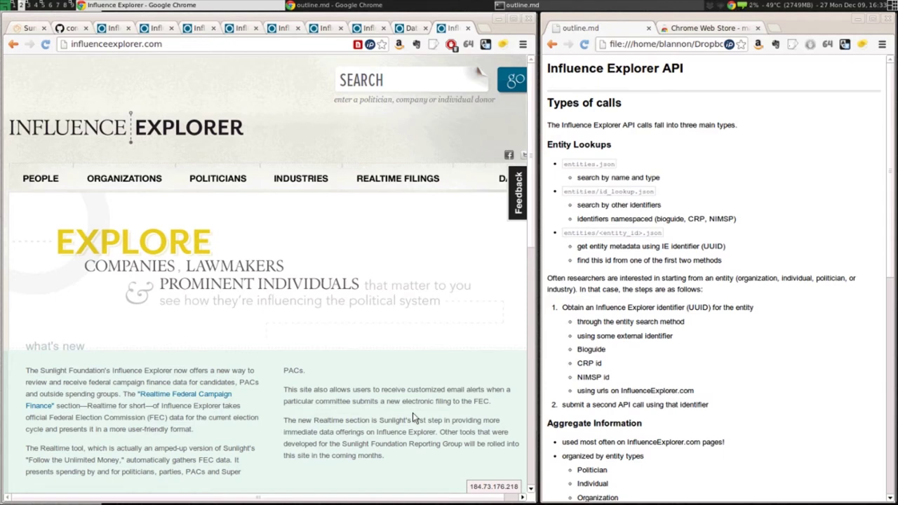
Open the People ranking of top donors and scroll through the list.
key("Tab")
key("Tab")
key("shift+Tab")
key("Return")
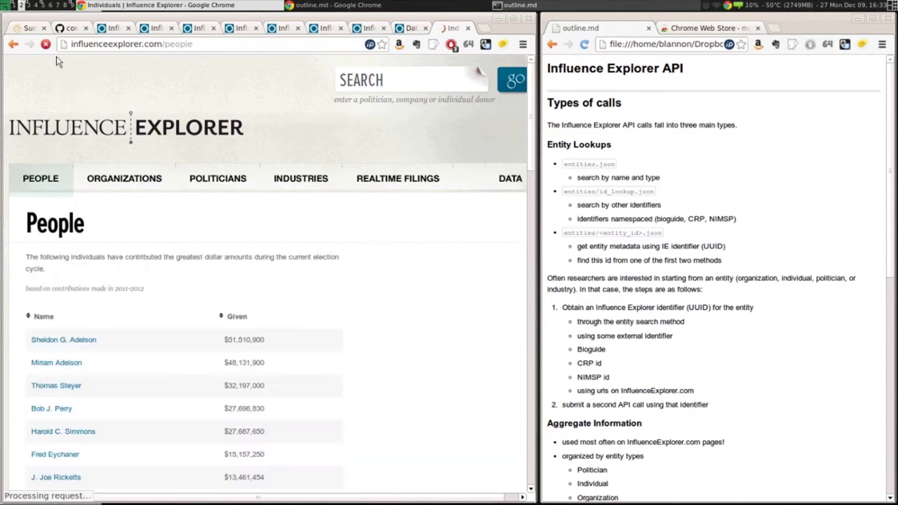
scroll(263, 267, "down", 4)
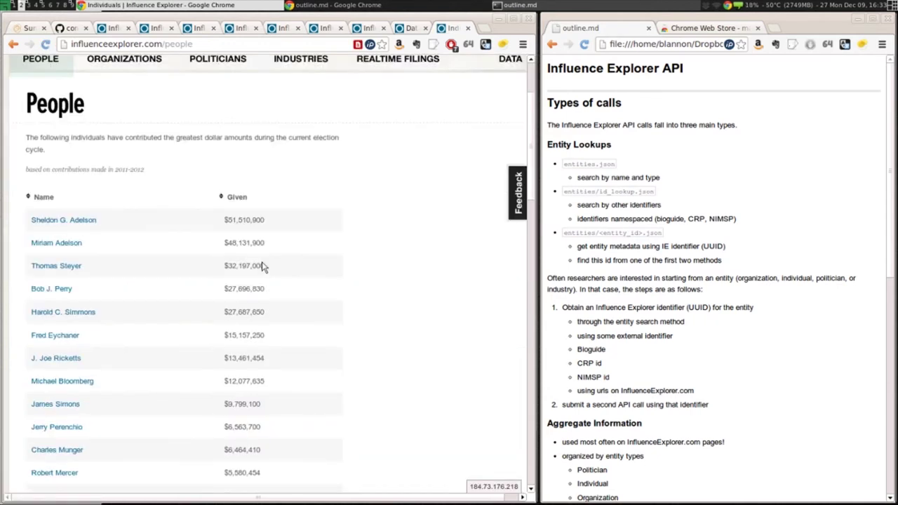
scroll(263, 267, "down", 1)
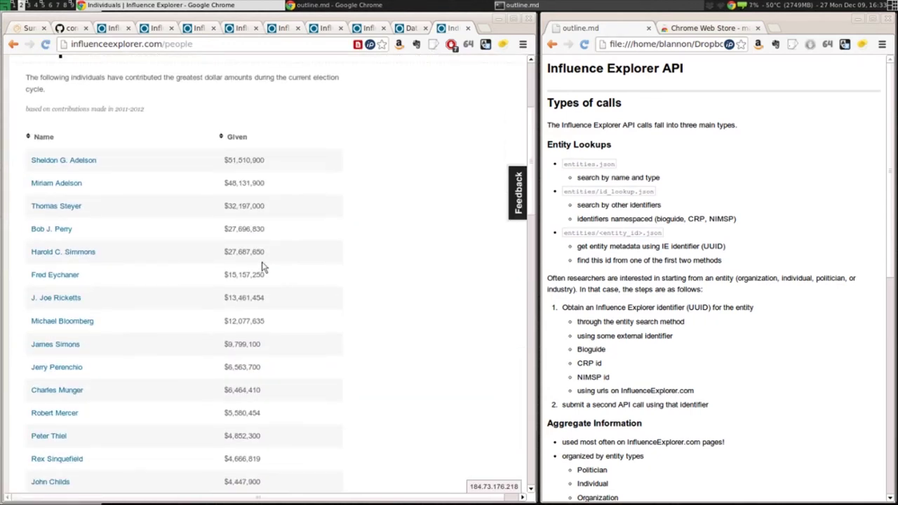
scroll(263, 267, "down", 3)
scroll(263, 266, "up", 6)
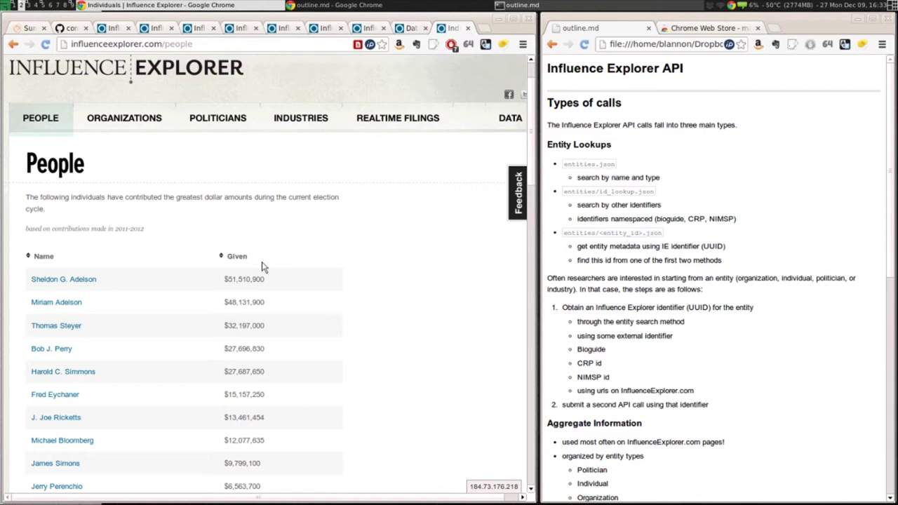
scroll(264, 267, "down", 3)
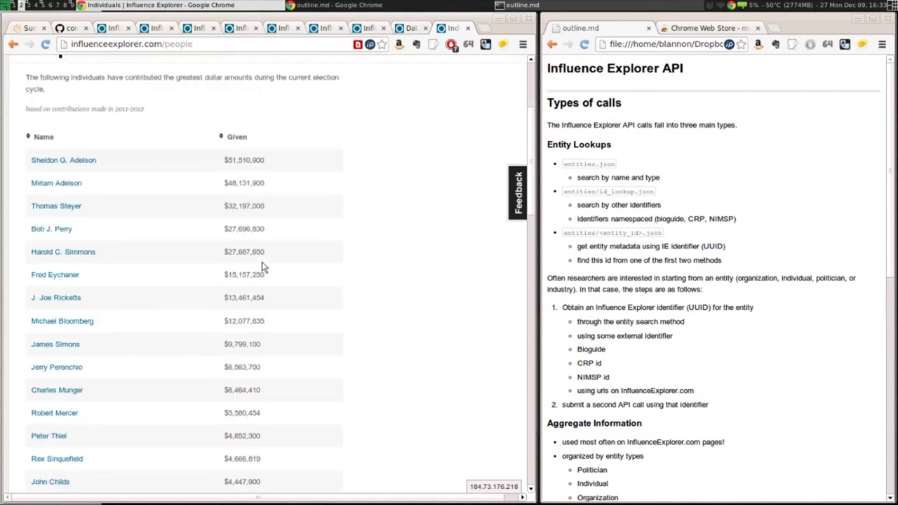
scroll(263, 267, "down", 7)
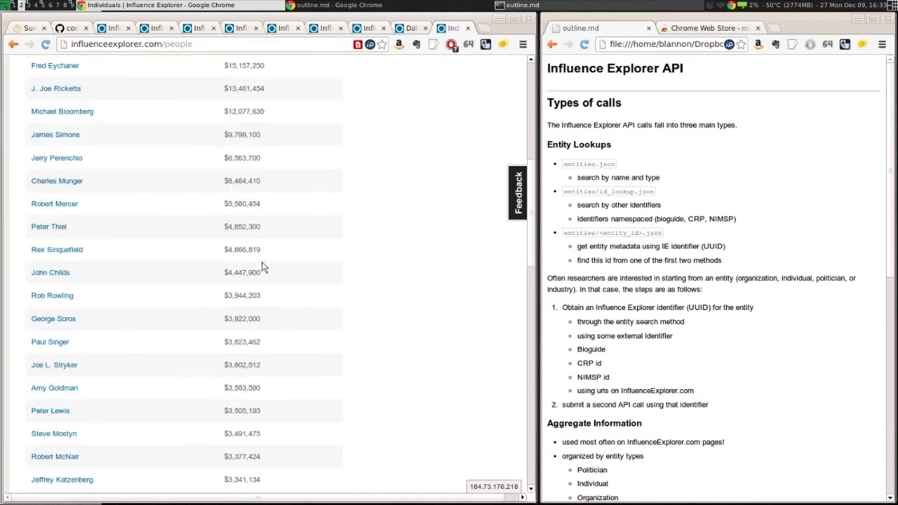
scroll(263, 266, "up", 7)
scroll(264, 267, "up", 5)
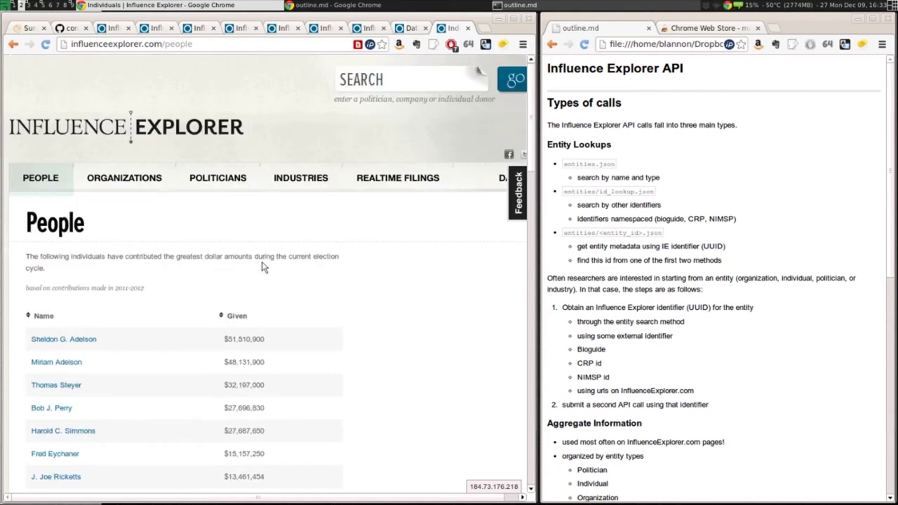
Review the top donor's campaign finance profile, then go back to the API docs tab.
left_click(63, 339)
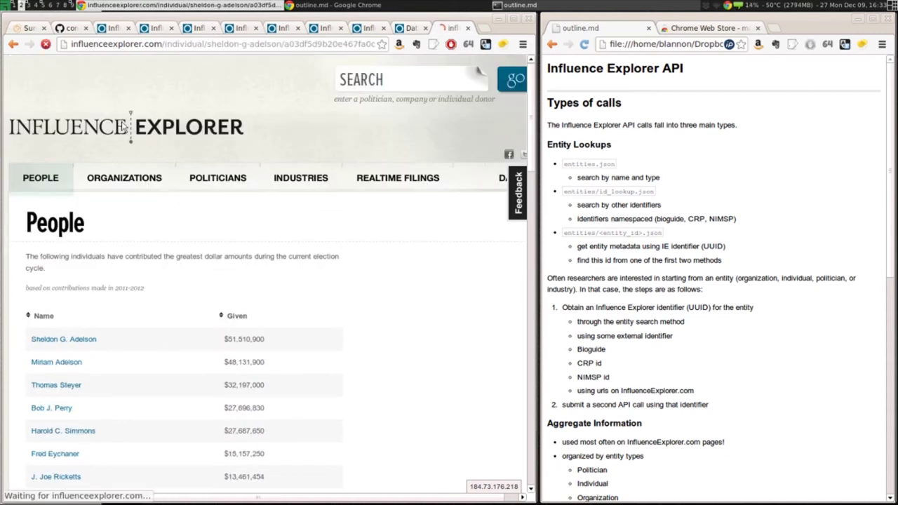
scroll(274, 278, "down", 8)
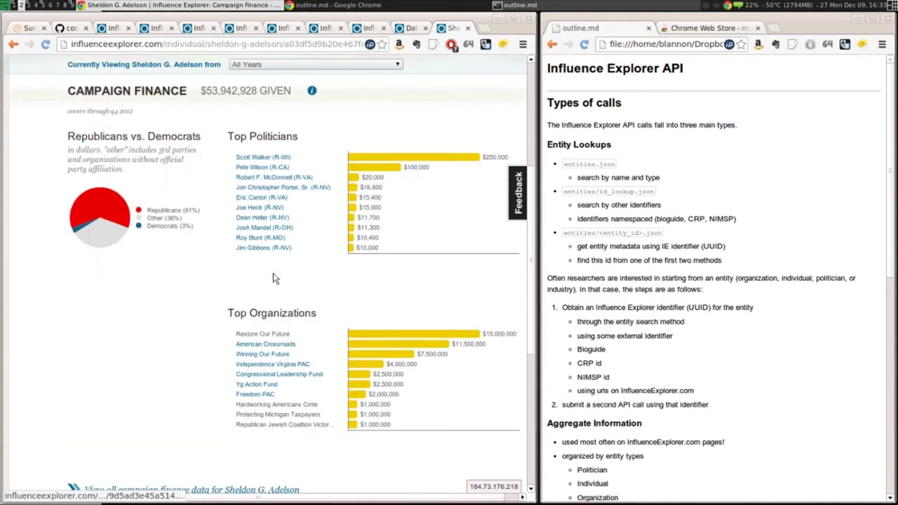
scroll(274, 278, "up", 7)
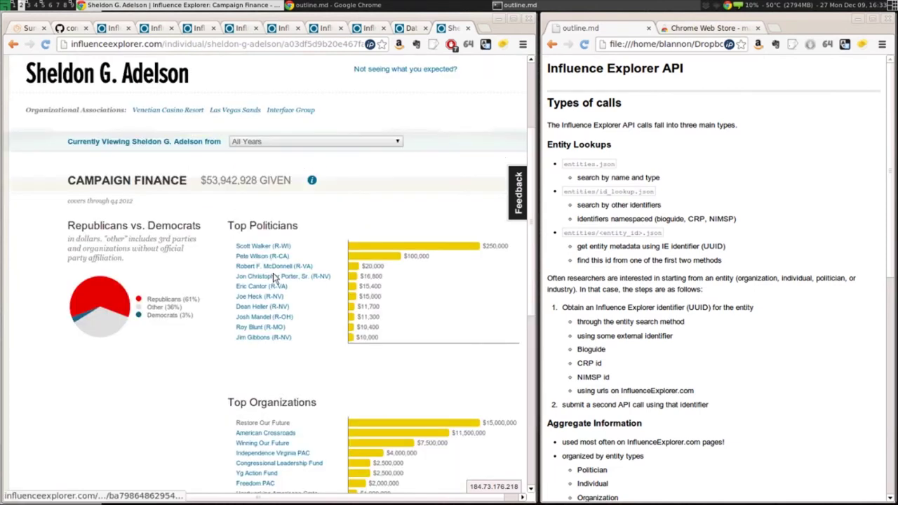
scroll(274, 278, "up", 3)
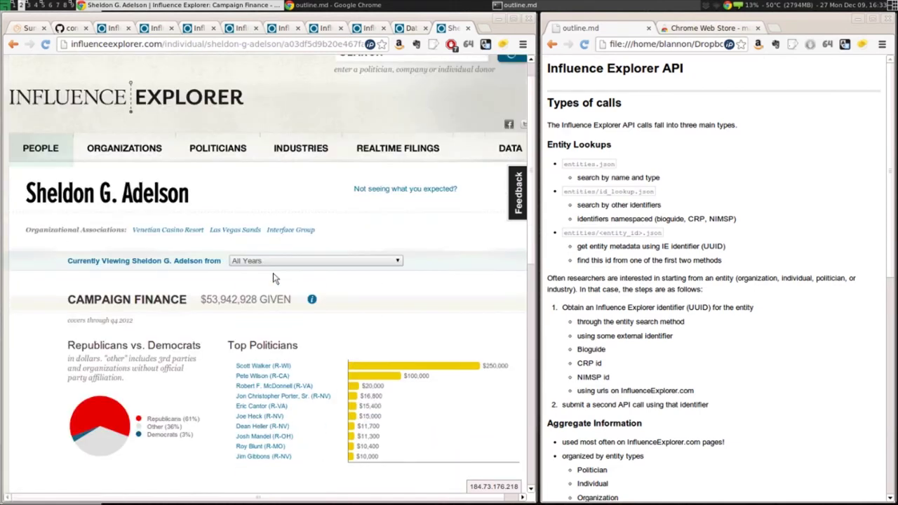
scroll(274, 278, "down", 4)
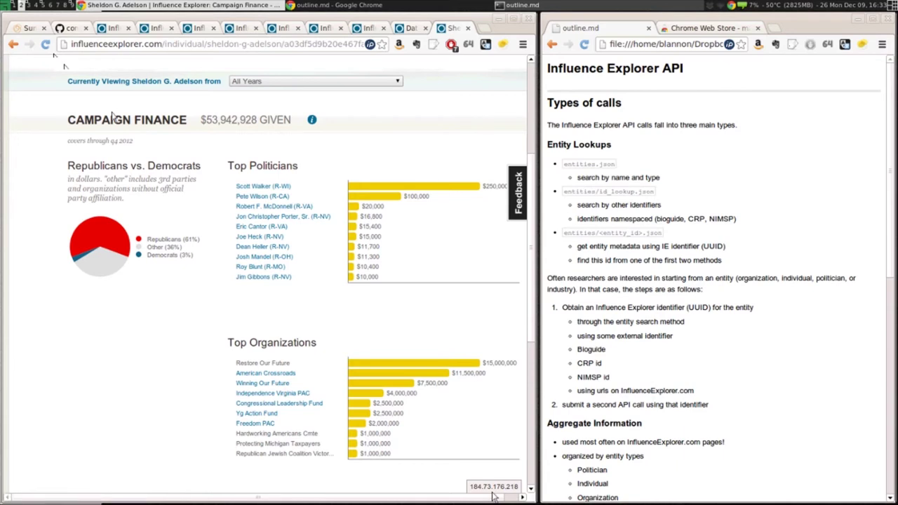
left_click(23, 26)
scroll(237, 240, "up", 10)
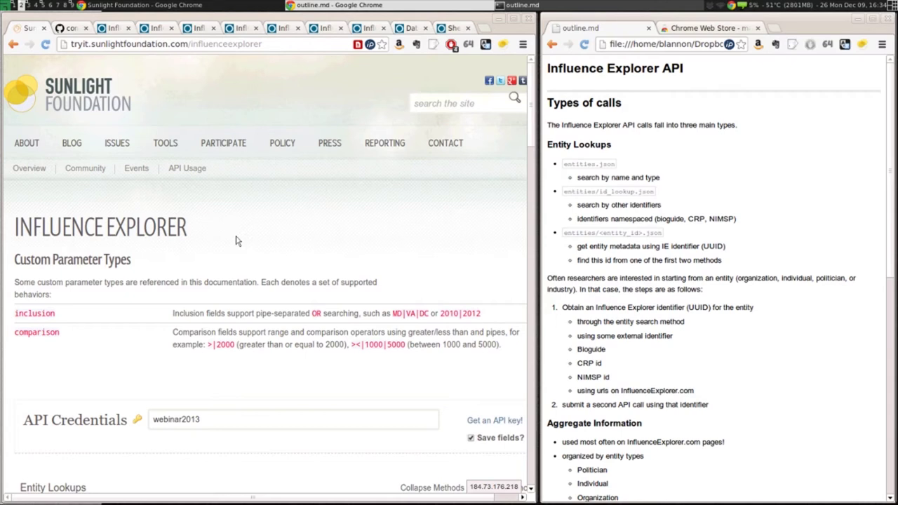
key("Down")
key("Up")
left_click(216, 222)
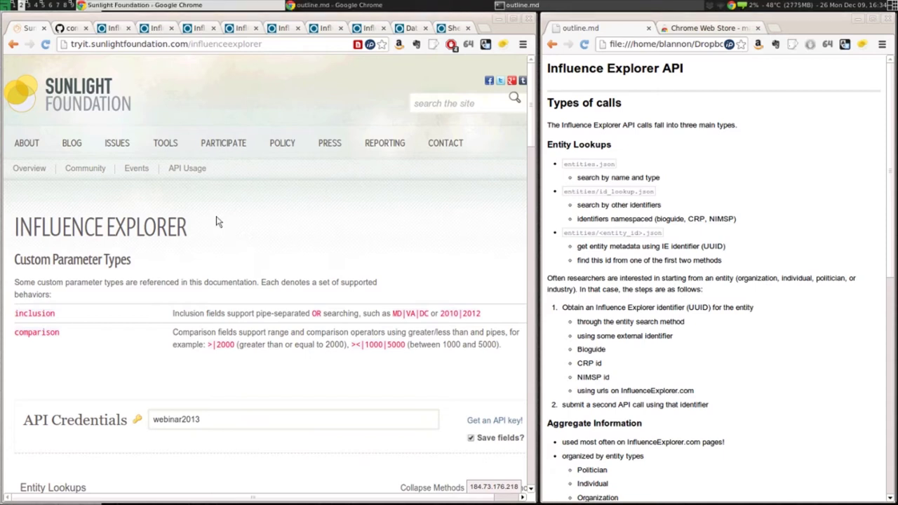
scroll(303, 307, "down", 5)
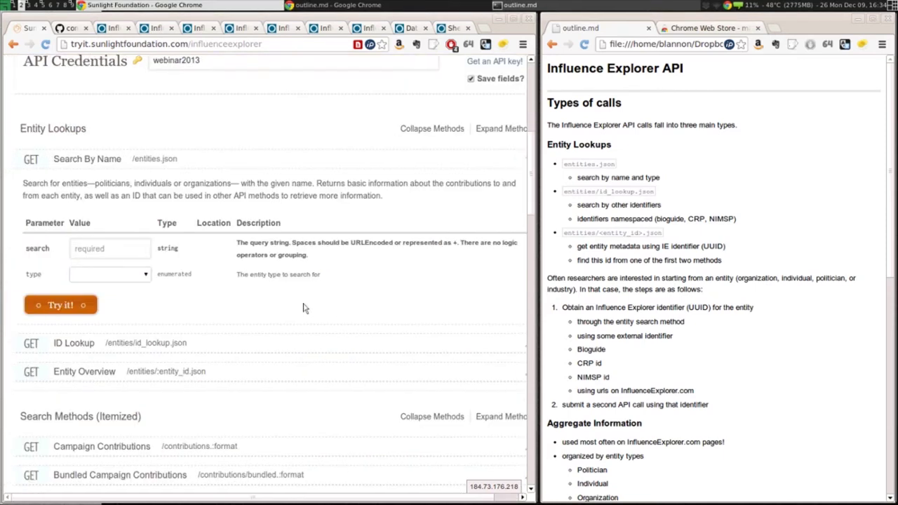
scroll(303, 307, "down", 1)
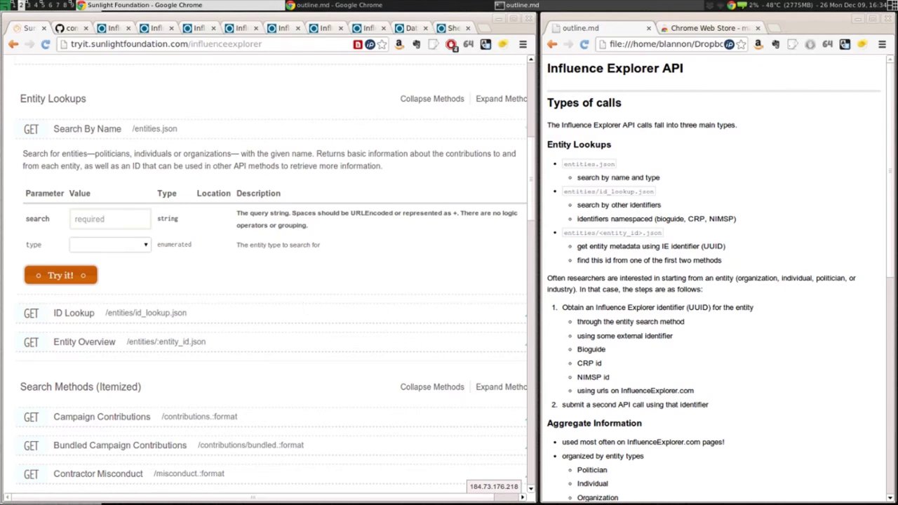
key("alt+Tab")
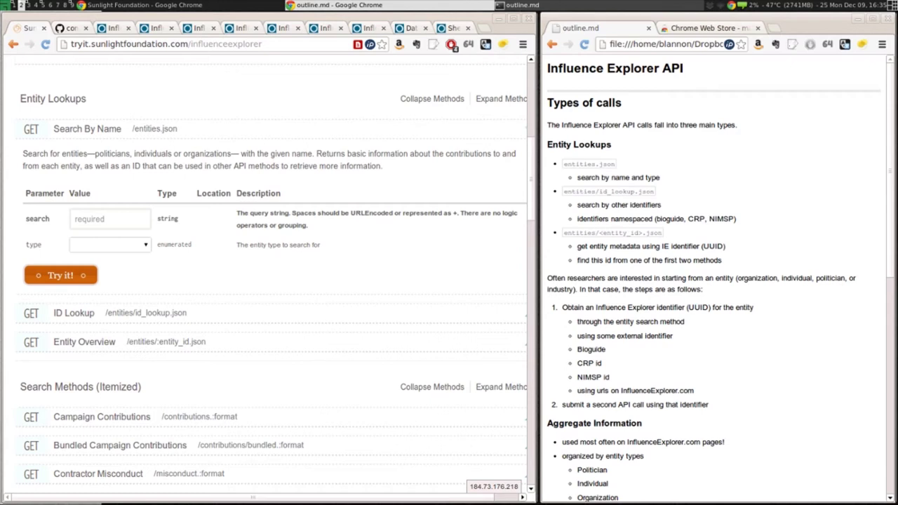
scroll(720, 281, "down", 1)
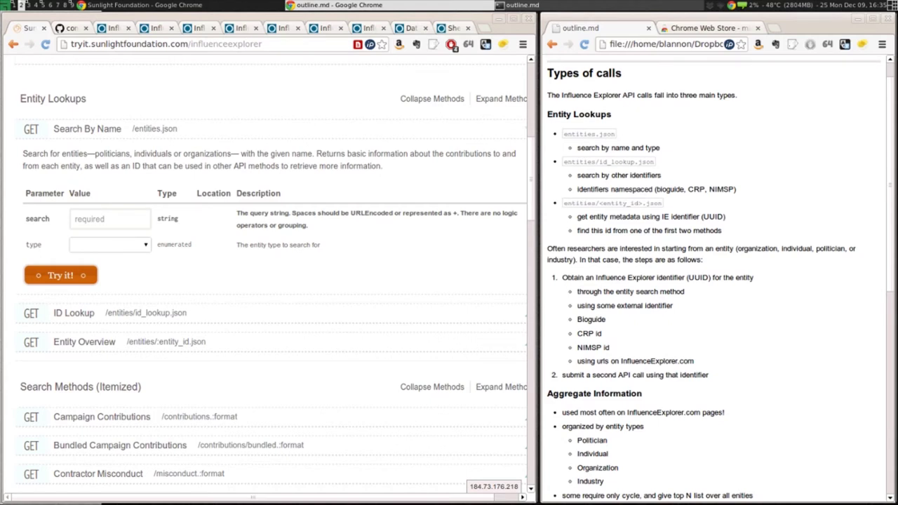
scroll(720, 281, "up", 1)
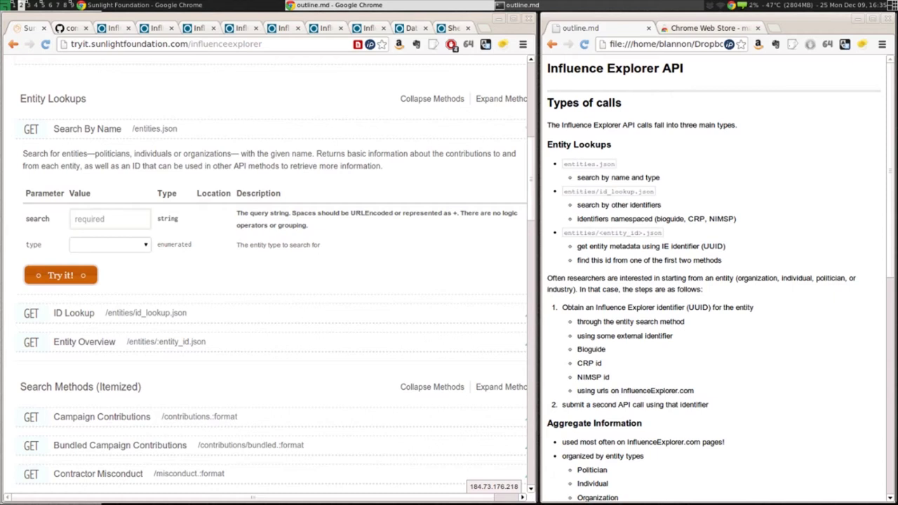
scroll(720, 281, "down", 5)
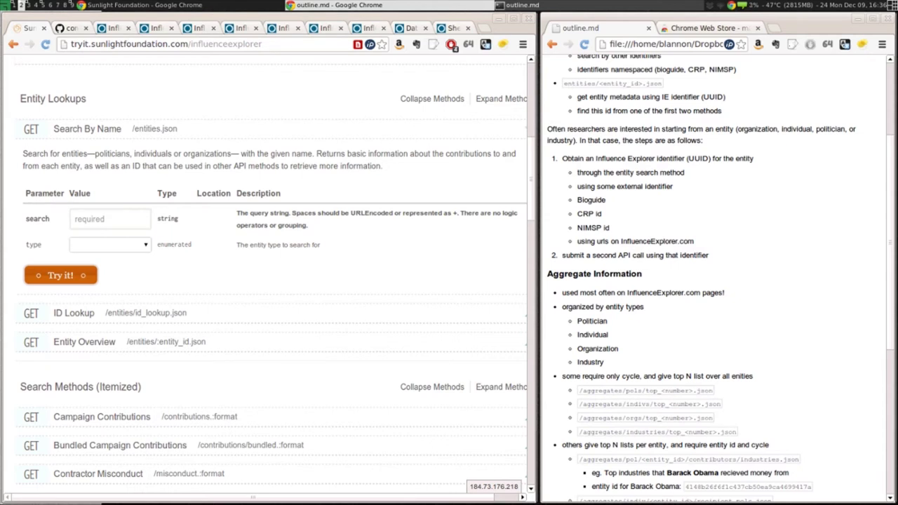
scroll(715, 281, "up", 4)
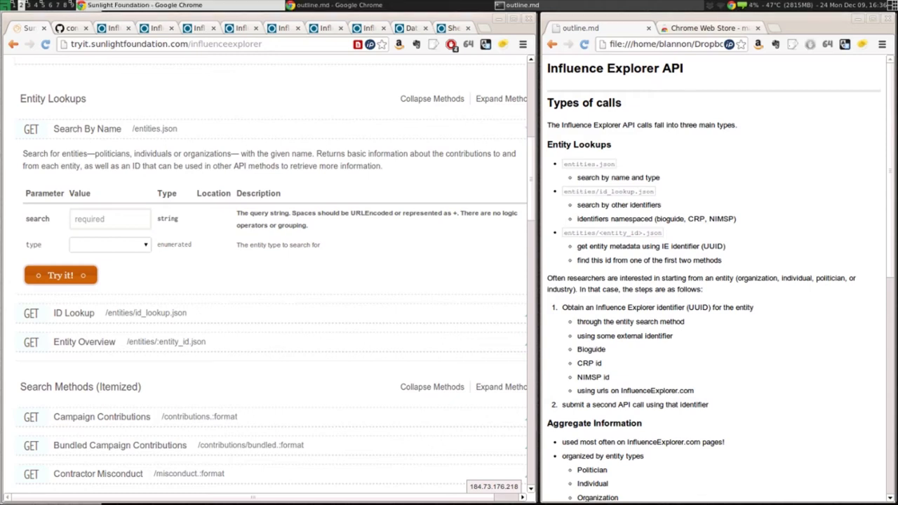
key("alt+Tab")
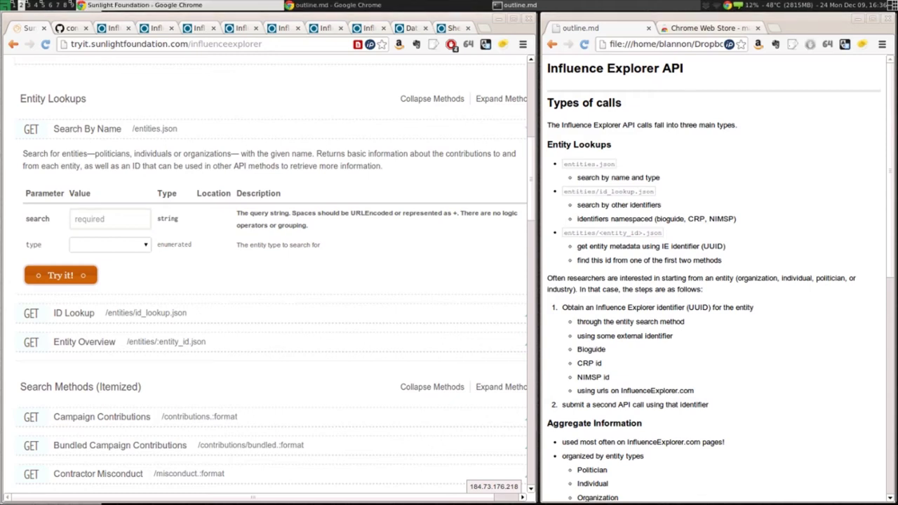
scroll(281, 285, "up", 5)
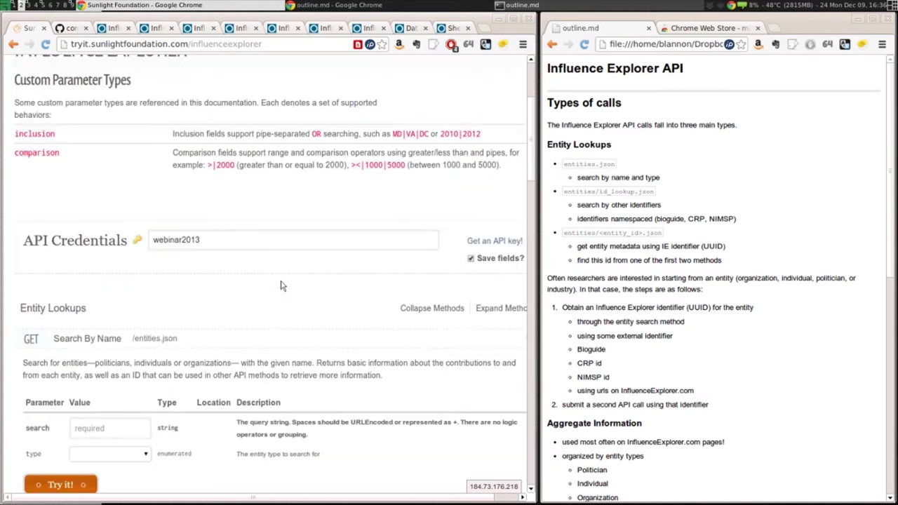
scroll(280, 286, "up", 3)
Return to the Sunlight Data Services list and bring up the Entity Lookups and Itemized Search Methods.
left_click(13, 43)
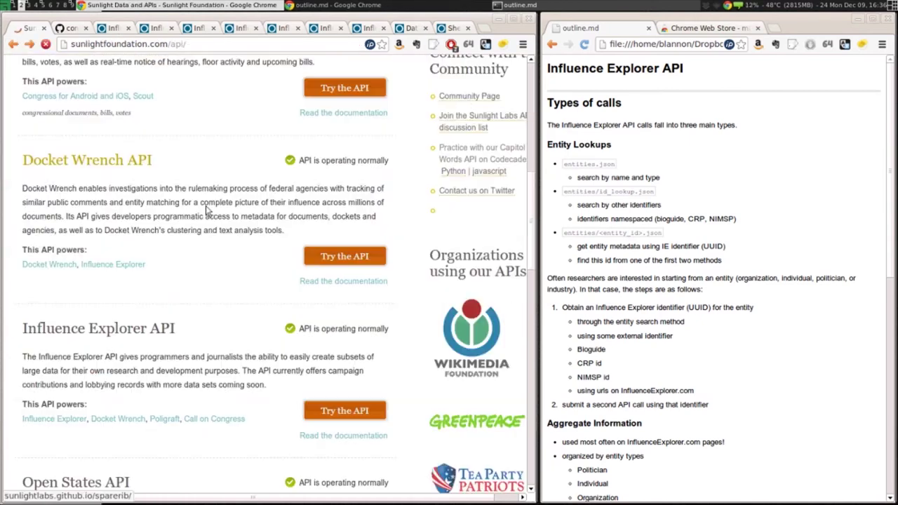
scroll(207, 211, "up", 6)
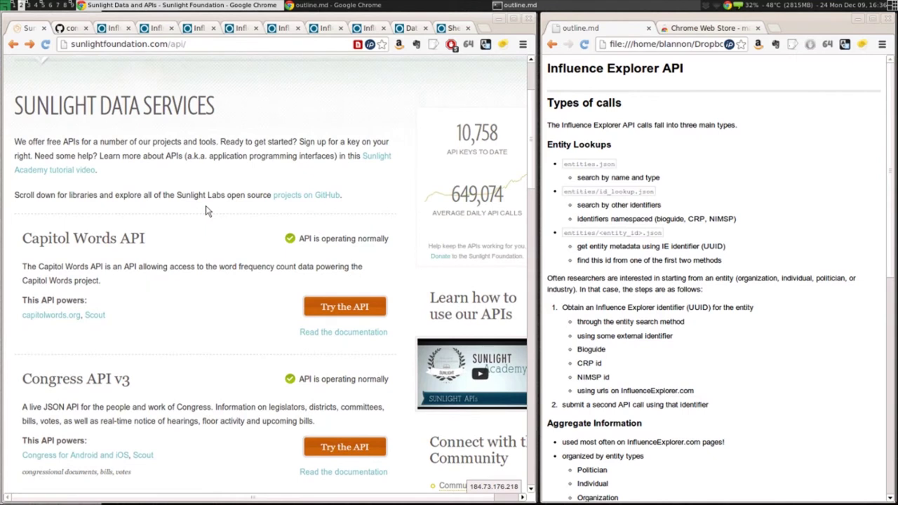
scroll(207, 211, "down", 8)
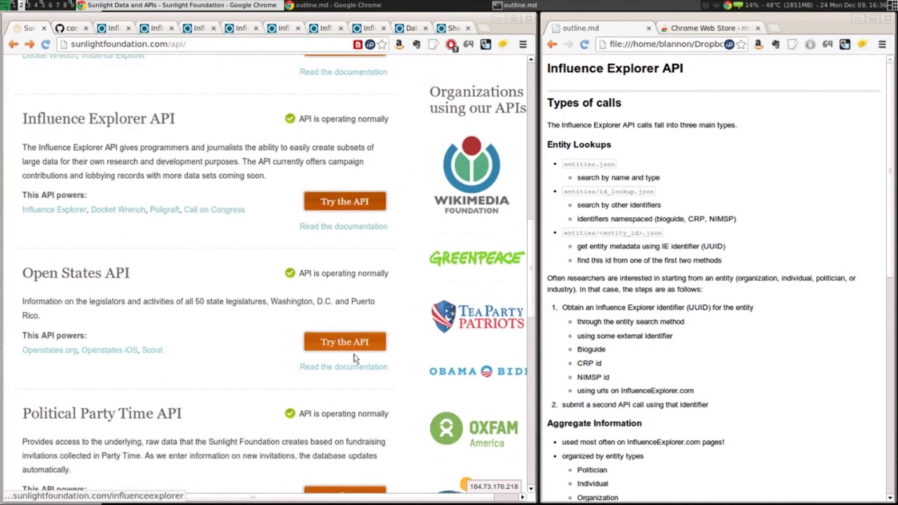
scroll(354, 357, "down", 5)
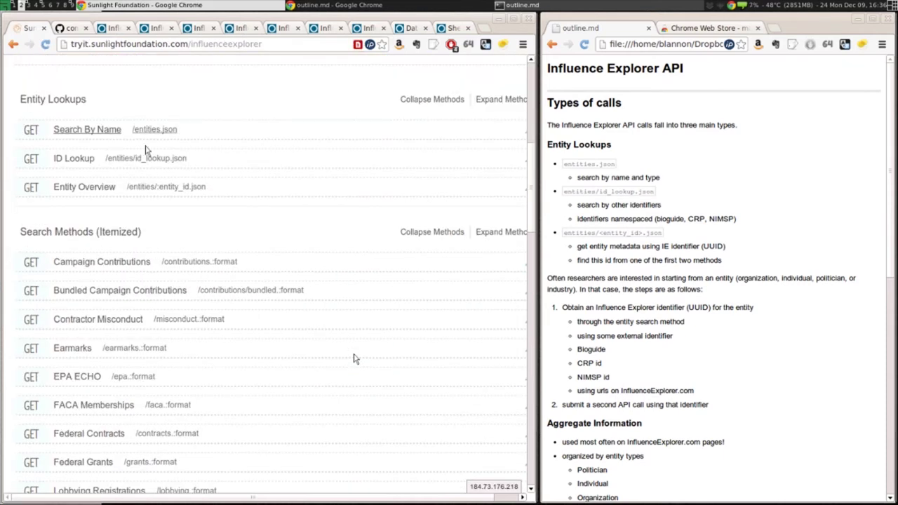
Run Search By Name for 'obama' with entity type politician.
left_click(112, 129)
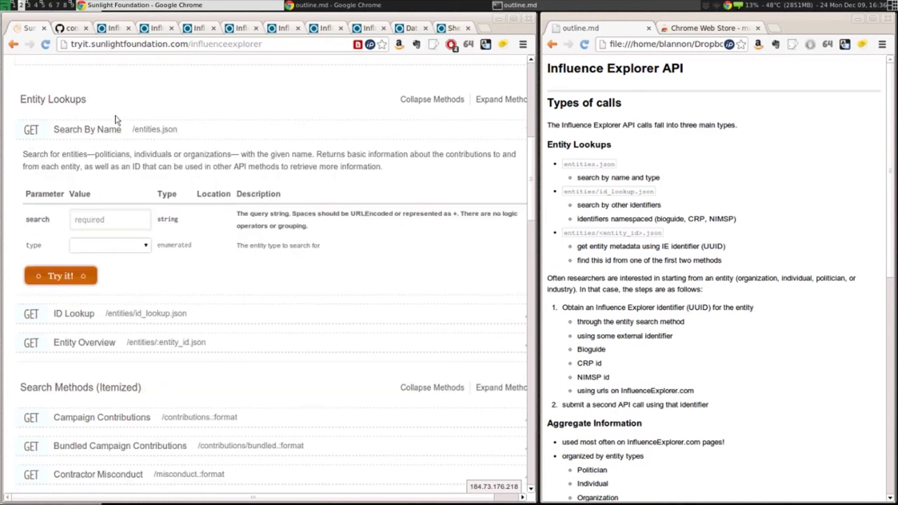
key("Tab")
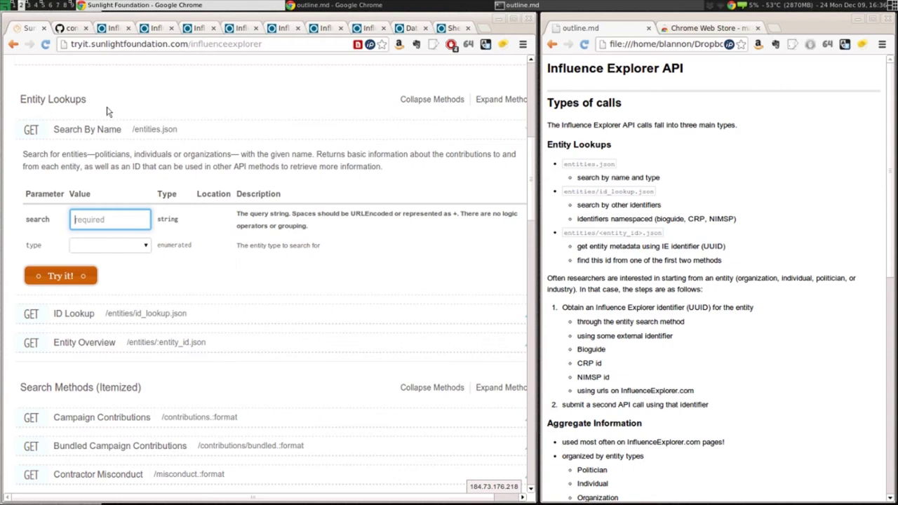
type("obama")
key("Tab")
key("alt+Down")
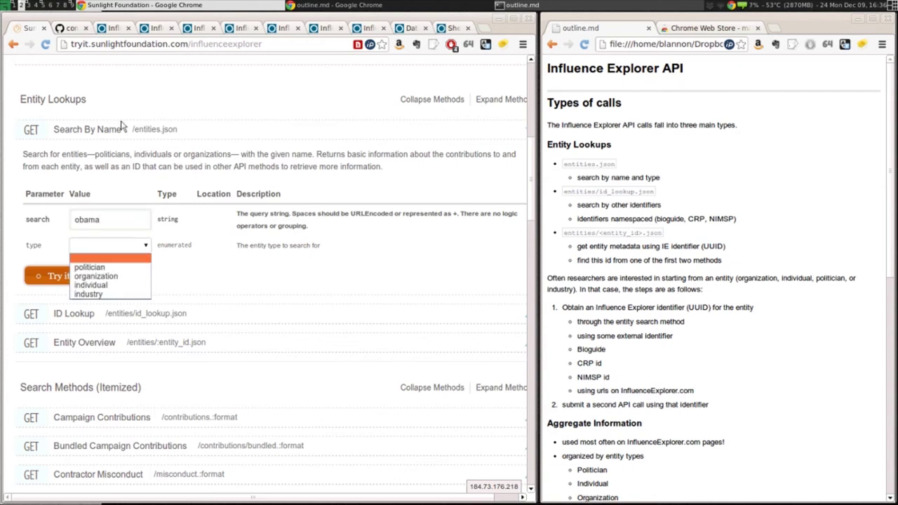
key("Down")
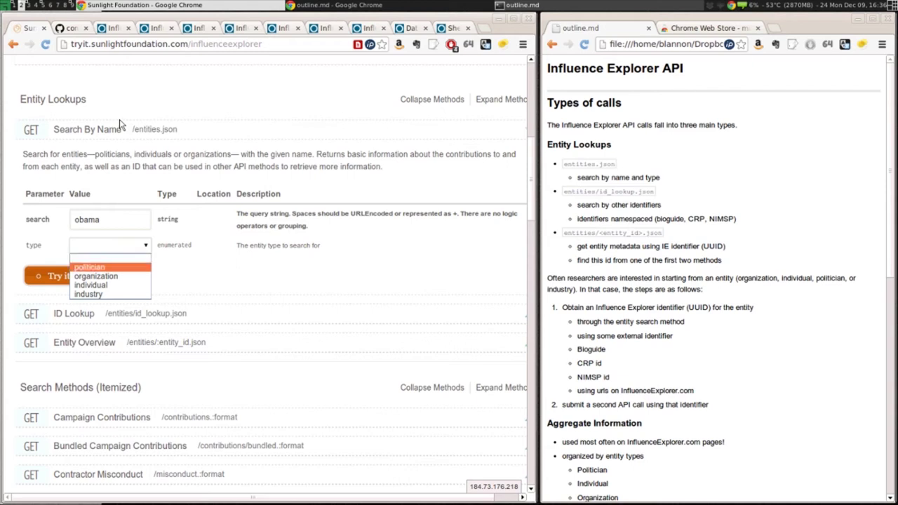
key("Return")
key("Return")
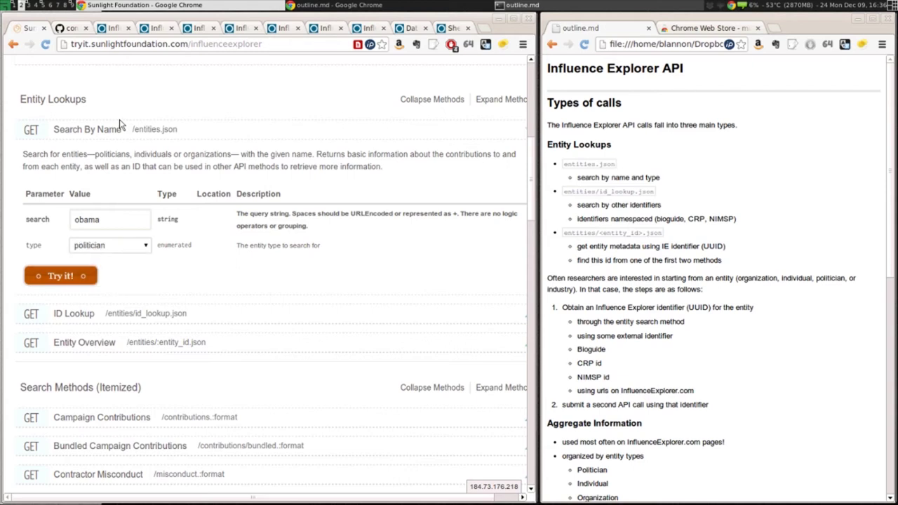
scroll(226, 231, "down", 10)
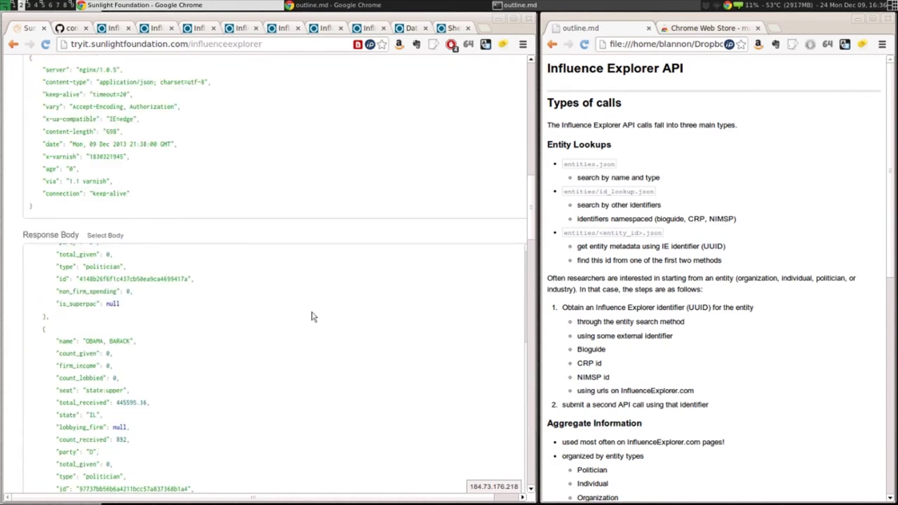
Scroll through the Search By Name response body to find the Barack Obama records.
scroll(309, 312, "down", 3)
scroll(312, 318, "up", 3)
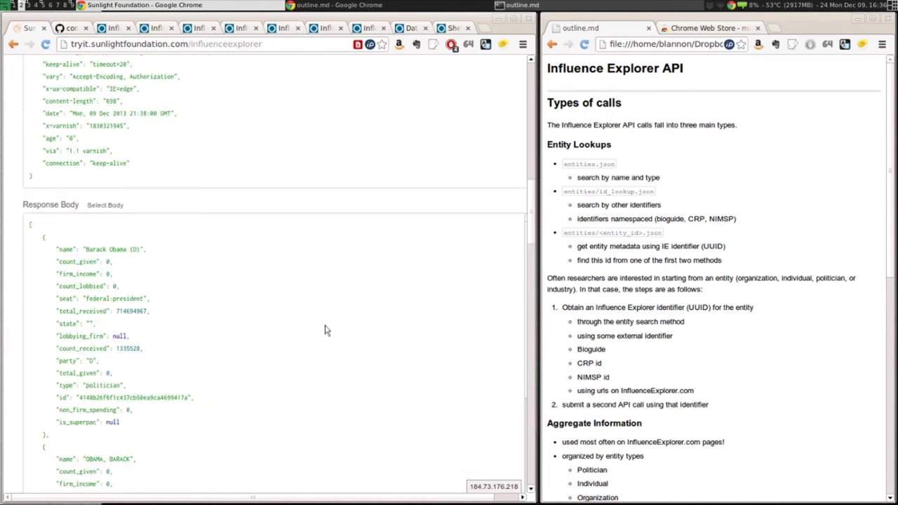
scroll(325, 329, "down", 6)
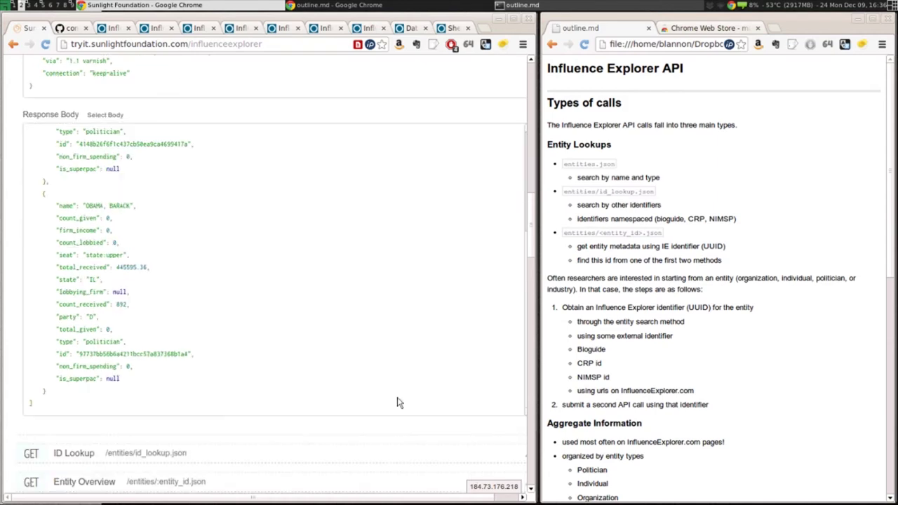
scroll(397, 403, "up", 5)
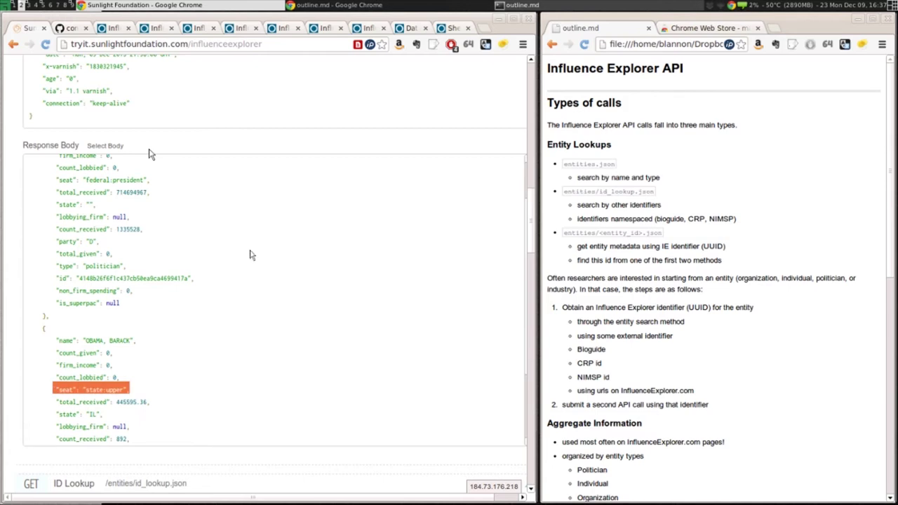
scroll(251, 255, "down", 2)
scroll(252, 255, "down", 1)
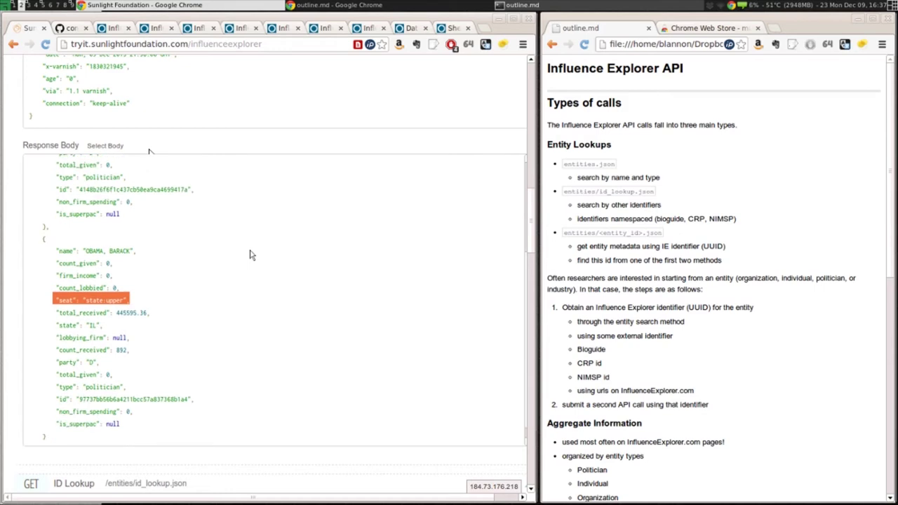
scroll(251, 254, "up", 5)
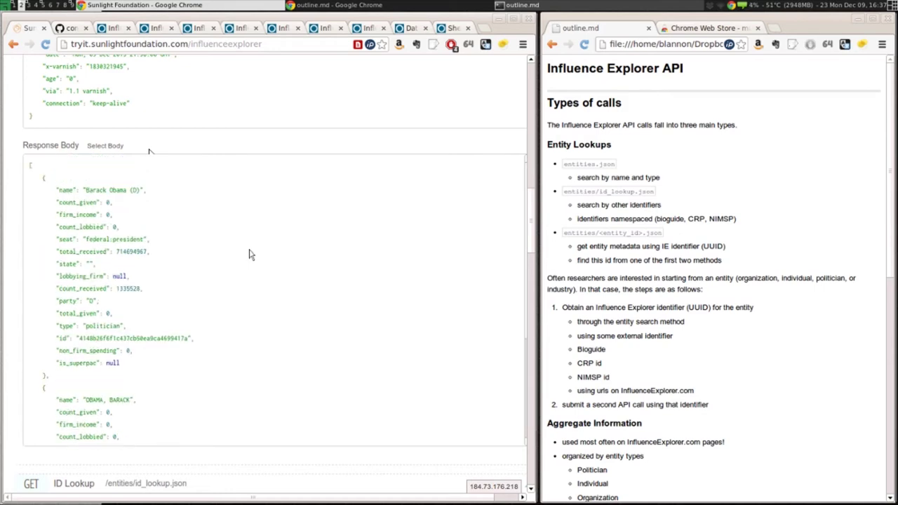
scroll(249, 254, "up", 1)
scroll(252, 254, "up", 2)
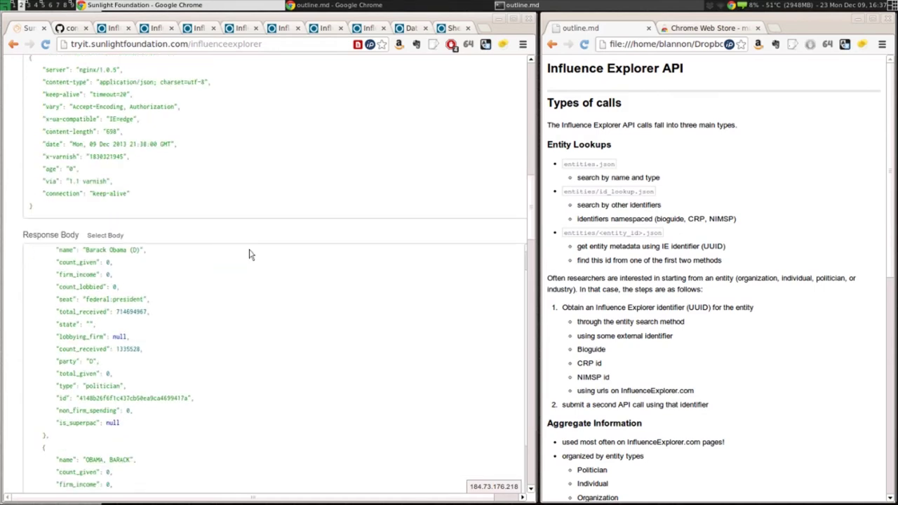
scroll(251, 255, "down", 3)
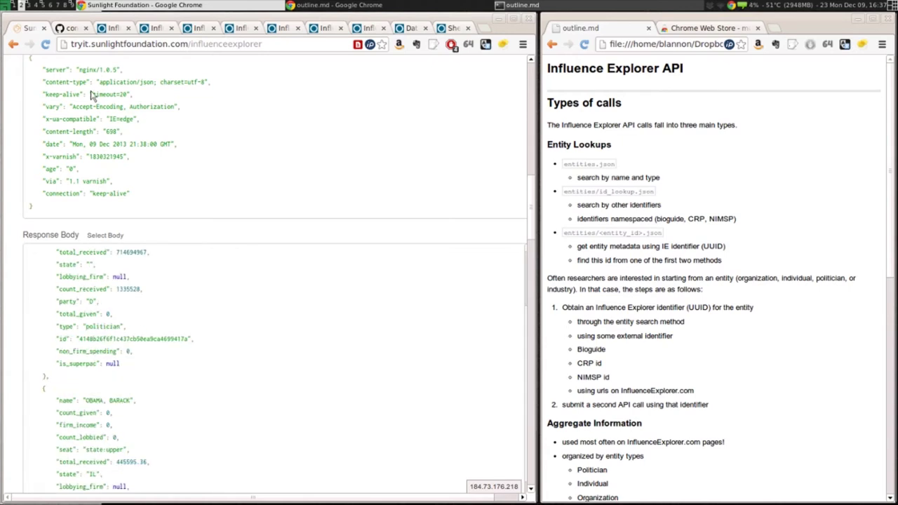
Copy the first result's id value, Barack Obama's entity UUID.
left_click_drag(78, 339, 188, 339)
key("ctrl+c")
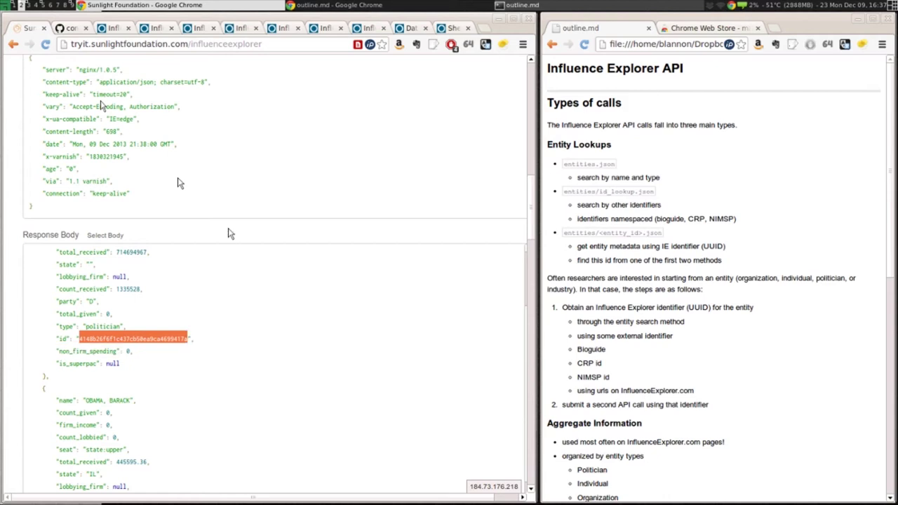
right_click(166, 336)
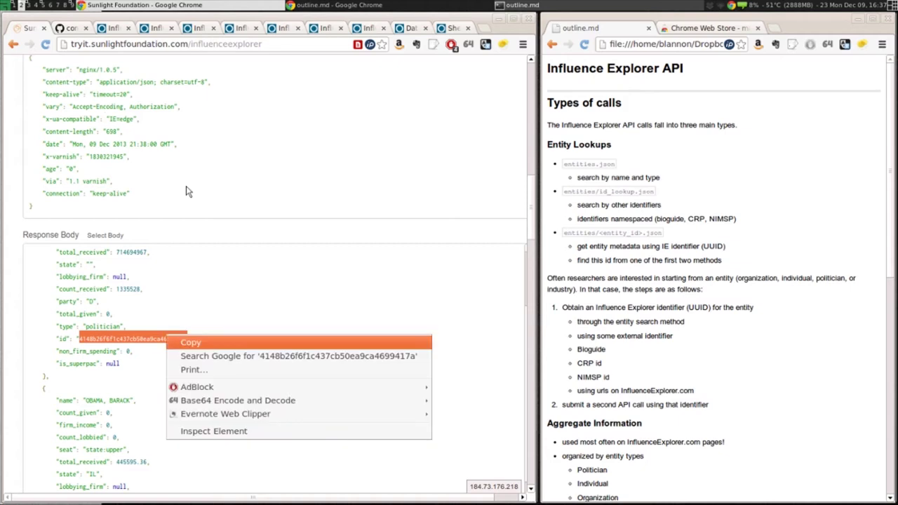
left_click(190, 195)
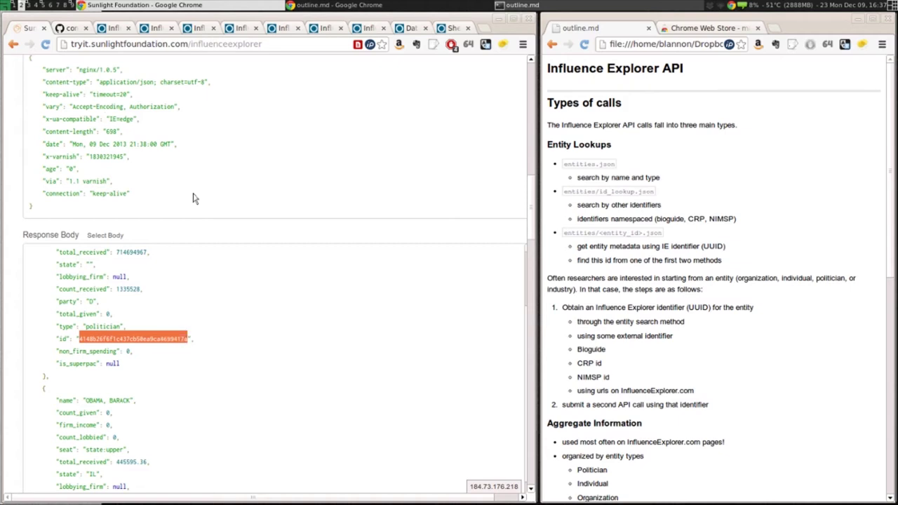
scroll(194, 199, "up", 5)
scroll(120, 126, "right", 1)
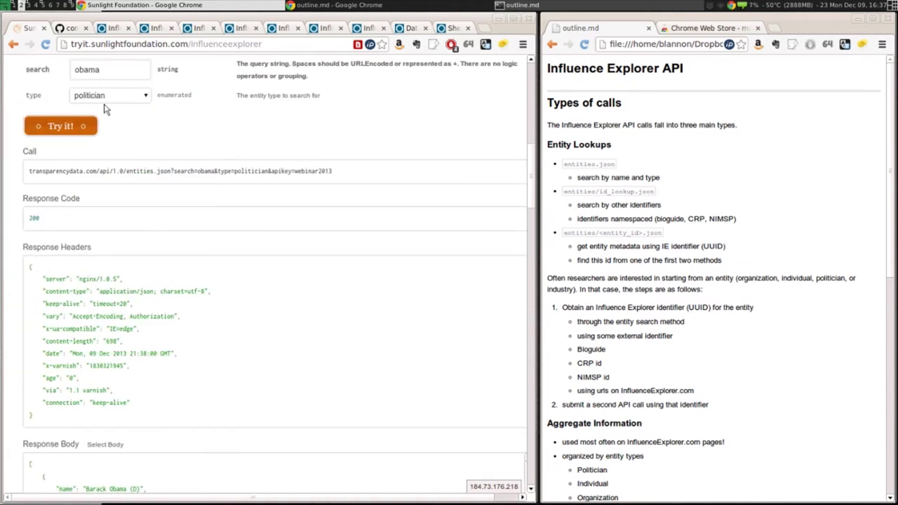
scroll(105, 112, "down", 5)
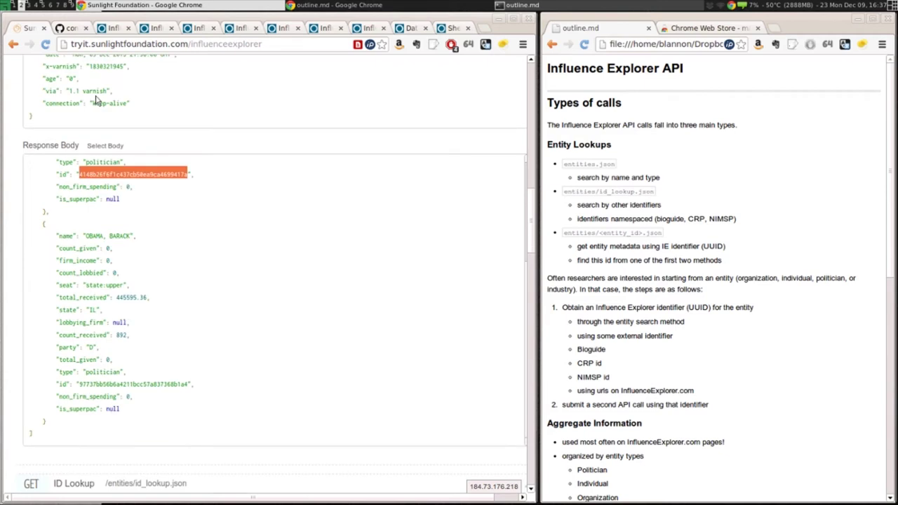
scroll(232, 235, "down", 5)
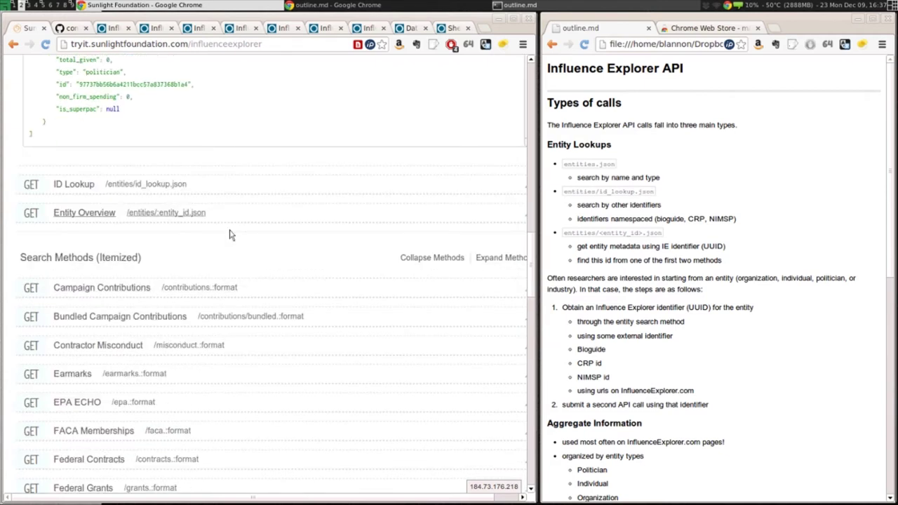
Run Entity Overview with the pasted entity_id and cycle 2012.
left_click(207, 214)
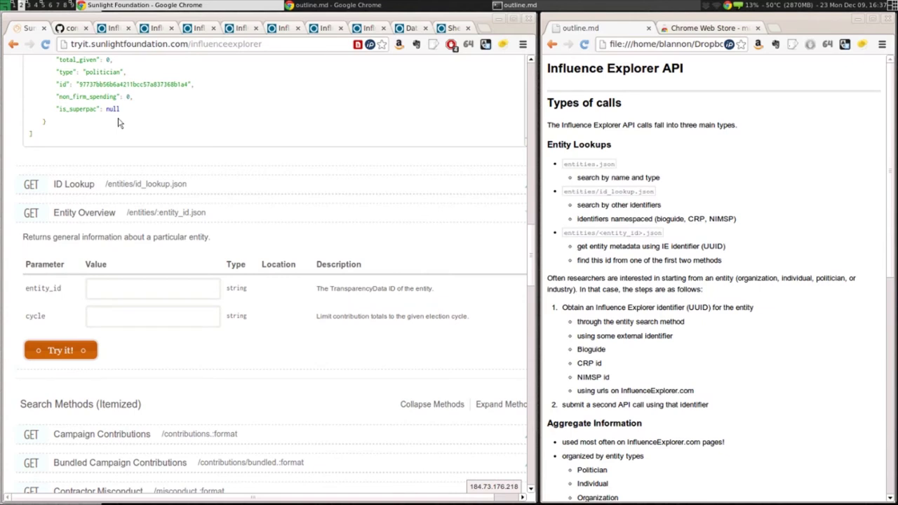
key("Tab")
key("ctrl+v")
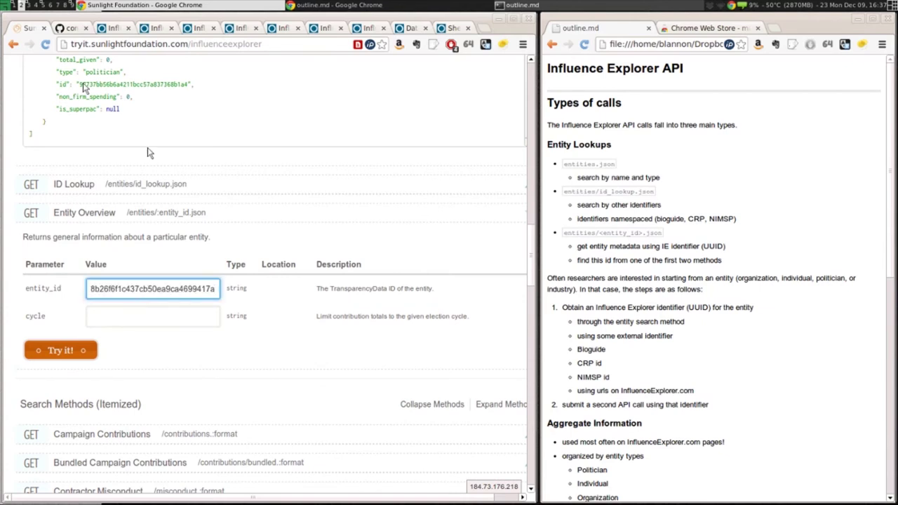
key("Tab")
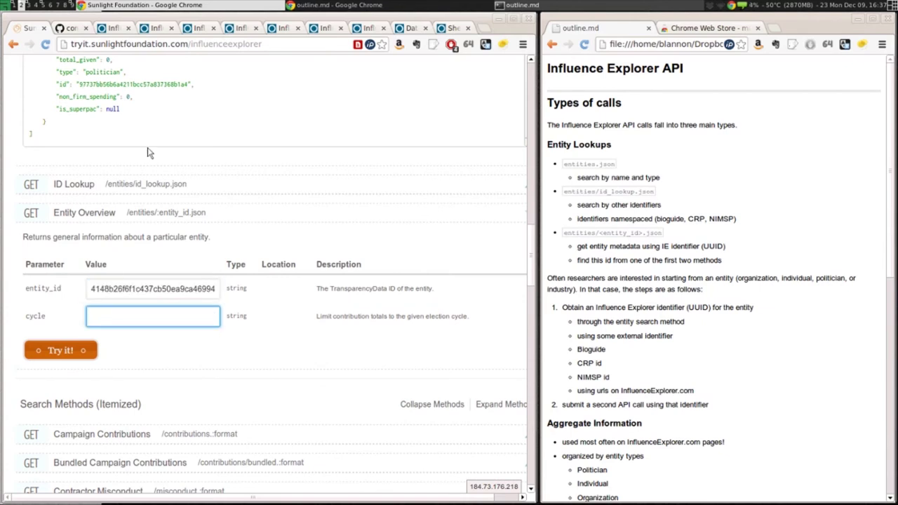
type("2012")
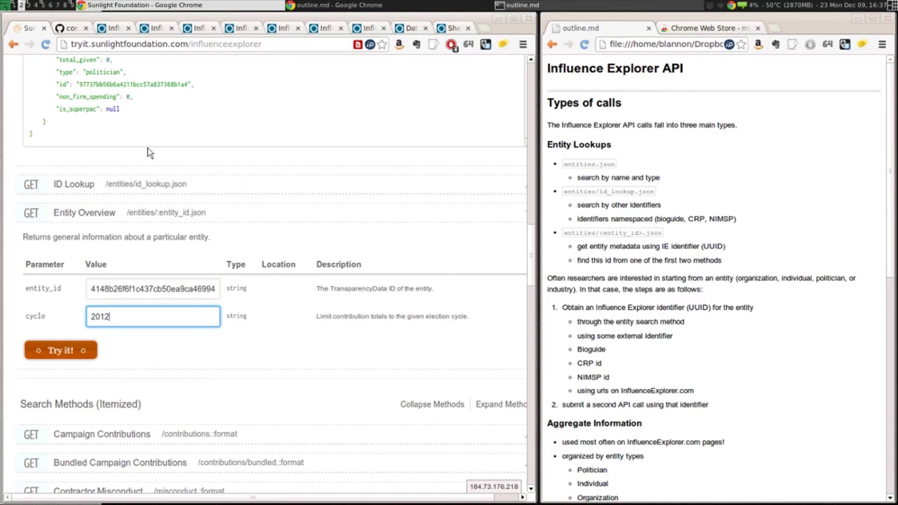
key("Return")
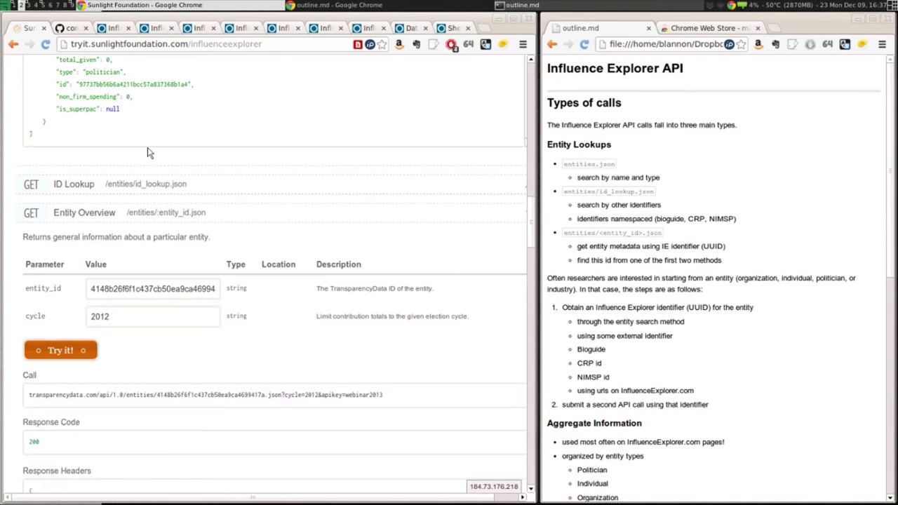
scroll(307, 310, "down", 5)
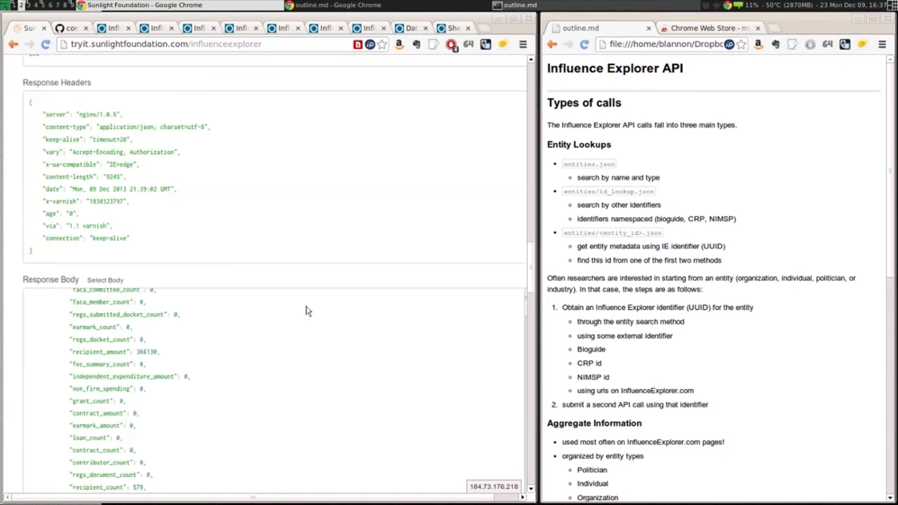
Select the 2012 recipient_amount value 314768950 in the Entity Overview response.
scroll(306, 311, "up", 5)
scroll(306, 311, "down", 6)
scroll(306, 311, "down", 2)
scroll(299, 302, "down", 2)
scroll(298, 302, "up", 5)
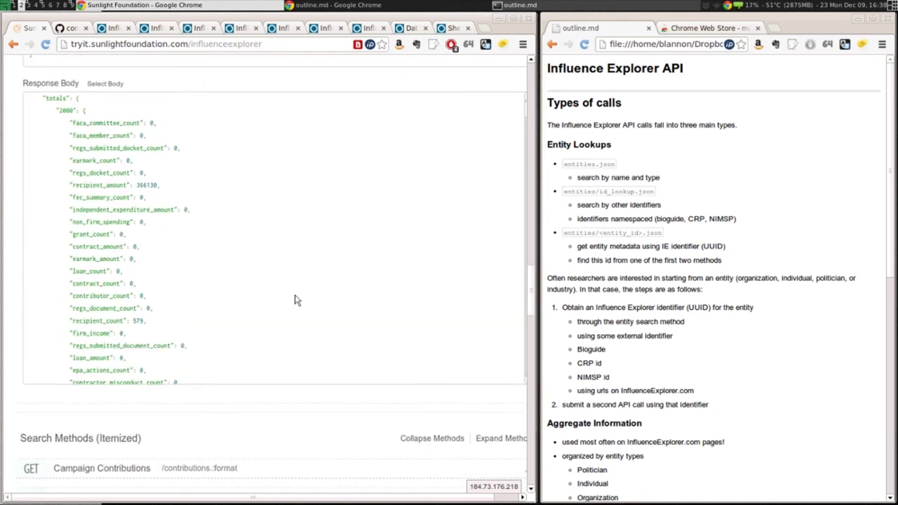
scroll(295, 300, "up", 2)
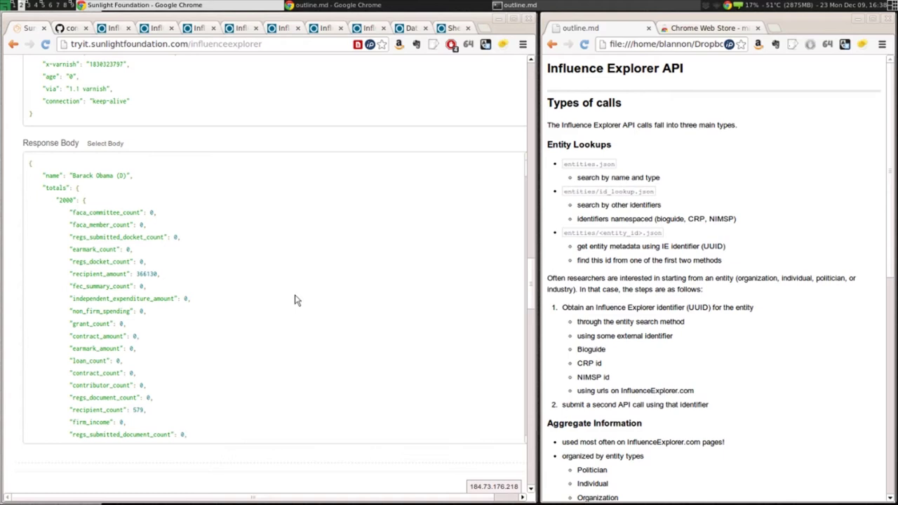
scroll(294, 300, "down", 5)
scroll(295, 300, "down", 4)
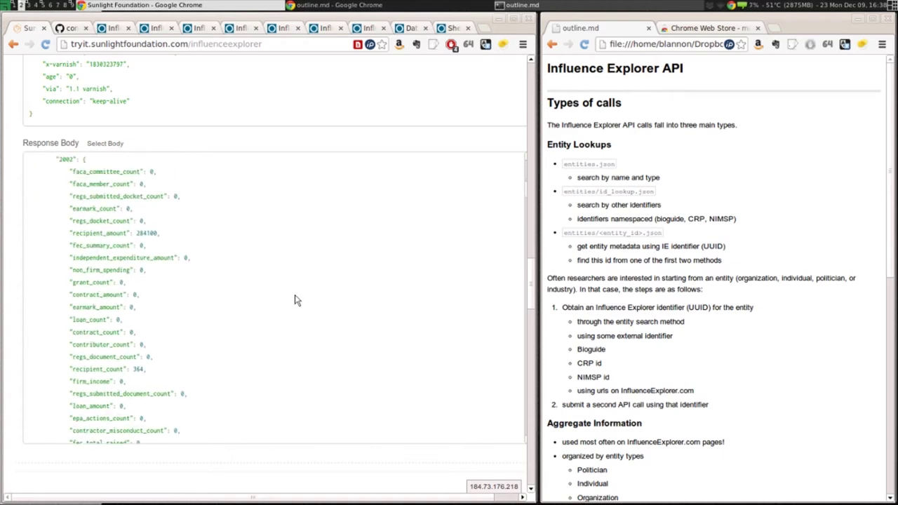
scroll(295, 301, "down", 8)
scroll(295, 301, "down", 10)
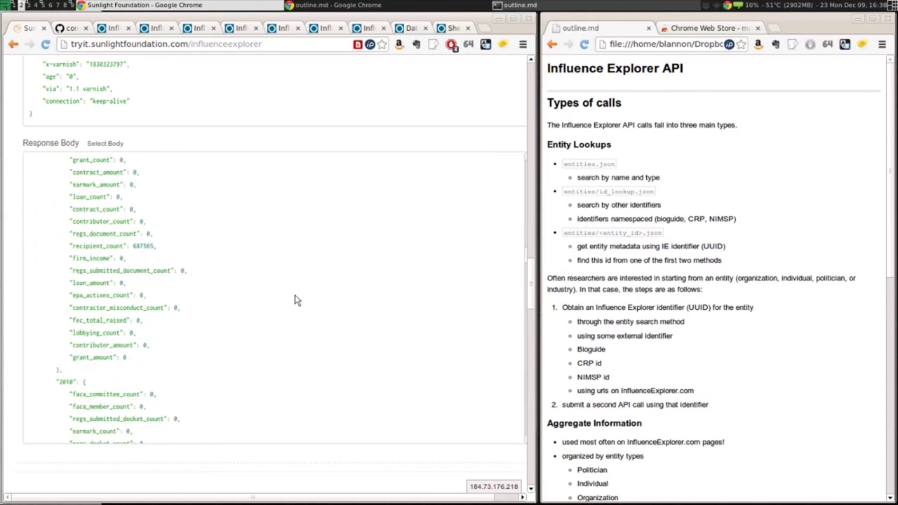
scroll(295, 300, "down", 12)
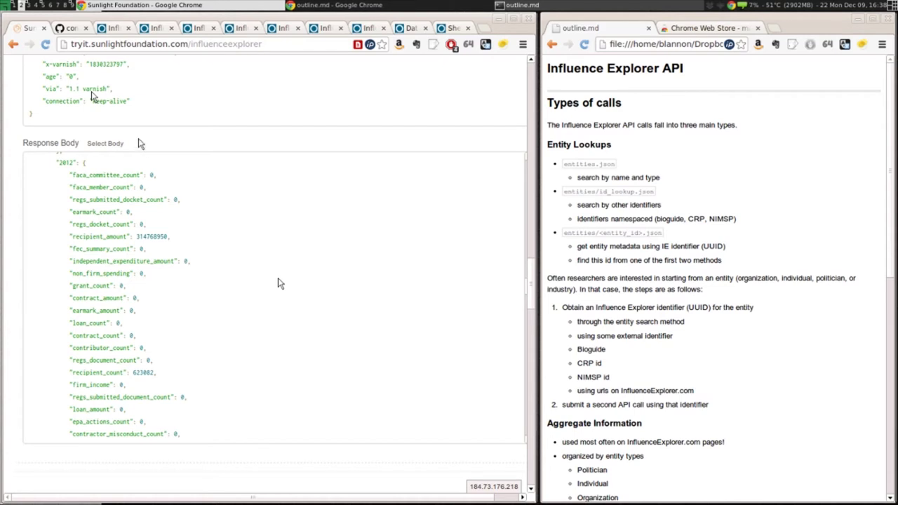
left_click_drag(136, 237, 169, 236)
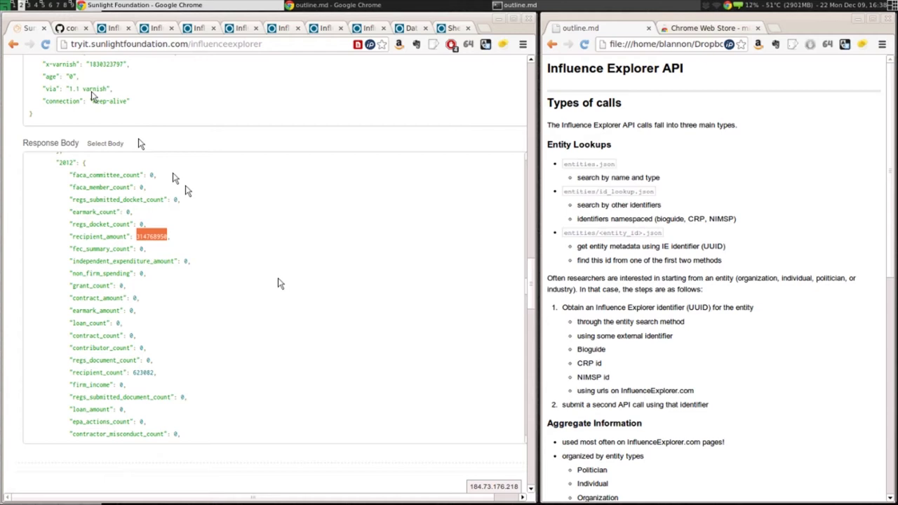
Scroll on to the CRP and FEC external_ids and the politician type field.
scroll(190, 194, "down", 5)
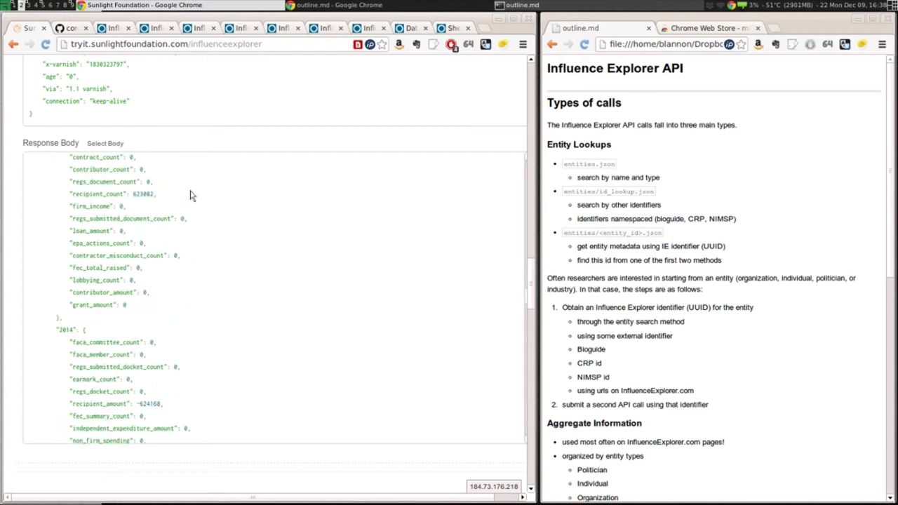
scroll(189, 195, "down", 4)
scroll(190, 195, "down", 5)
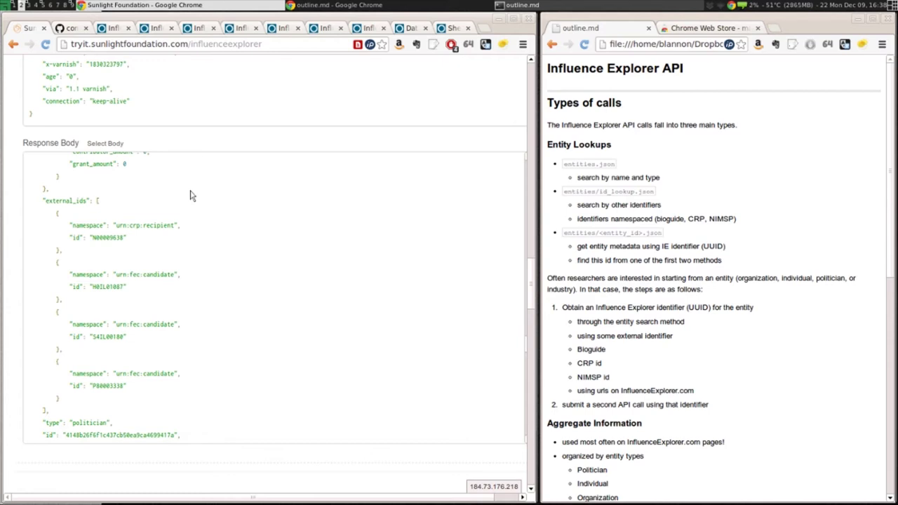
scroll(190, 195, "down", 1)
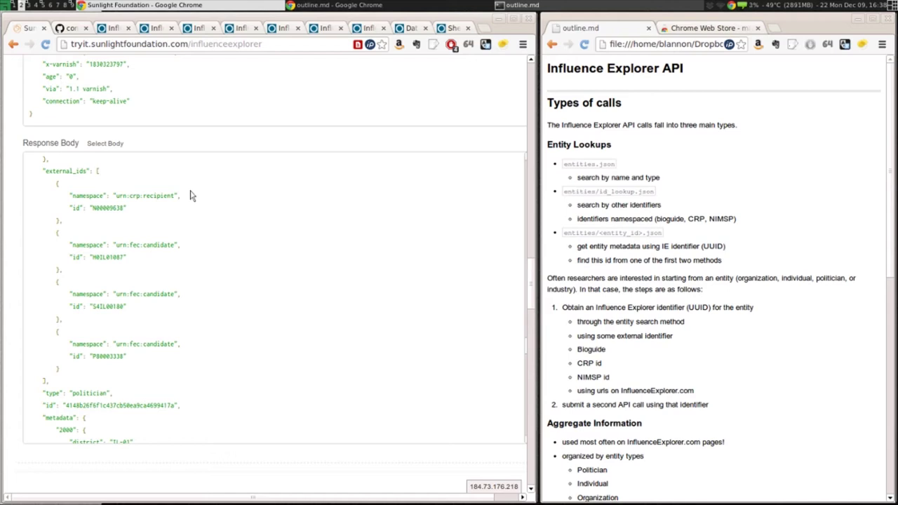
Select the CRP recipient id N00009638 in external_ids.
left_click_drag(129, 195, 174, 178)
left_click(168, 173)
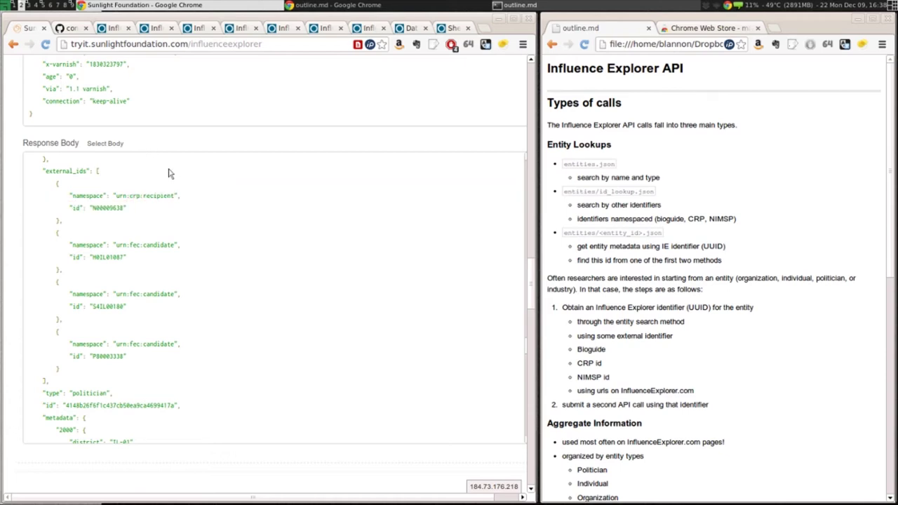
double_click(109, 208)
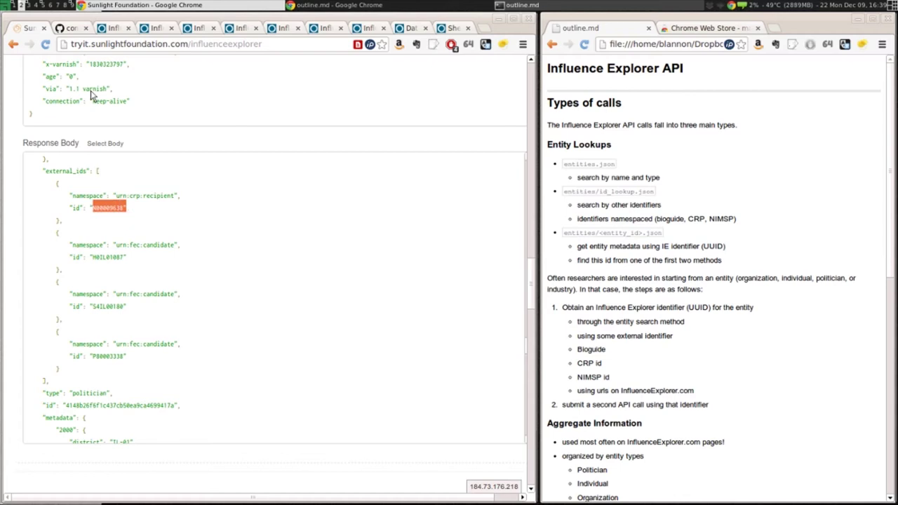
Read the metadata down to seat federal:president, party D and the Wikipedia bio.
scroll(163, 168, "down", 2)
scroll(163, 168, "up", 1)
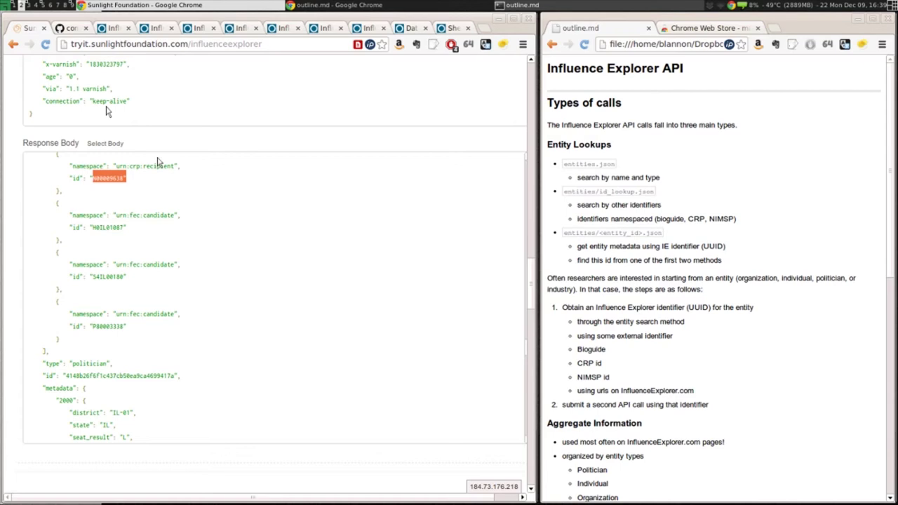
scroll(199, 201, "down", 3)
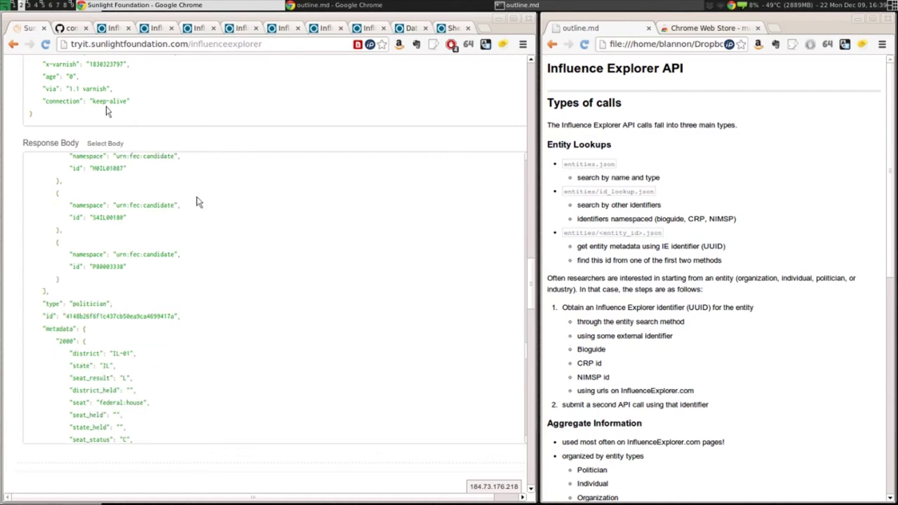
scroll(199, 202, "down", 1)
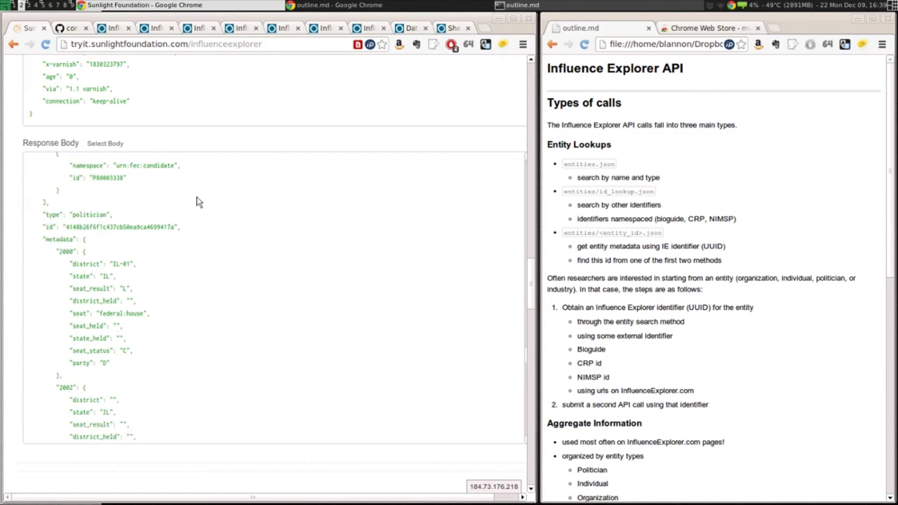
scroll(196, 202, "down", 2)
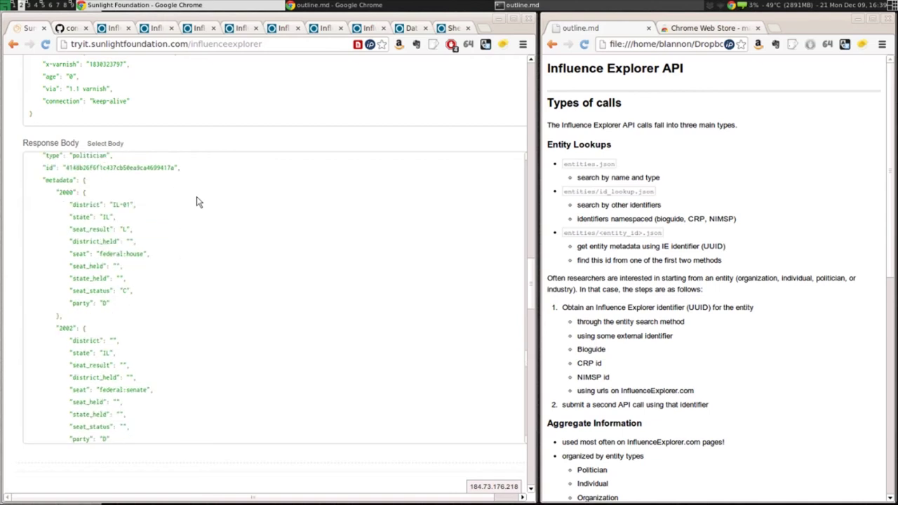
scroll(196, 202, "up", 1)
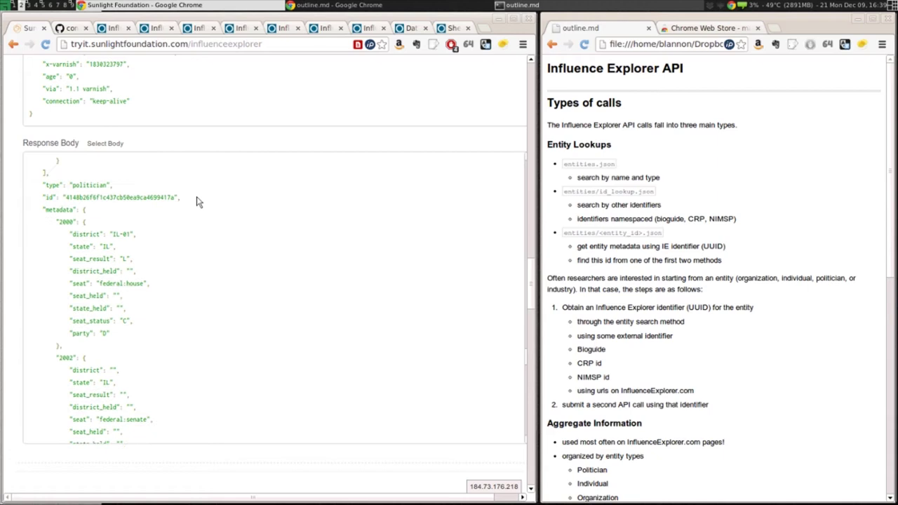
scroll(196, 202, "down", 9)
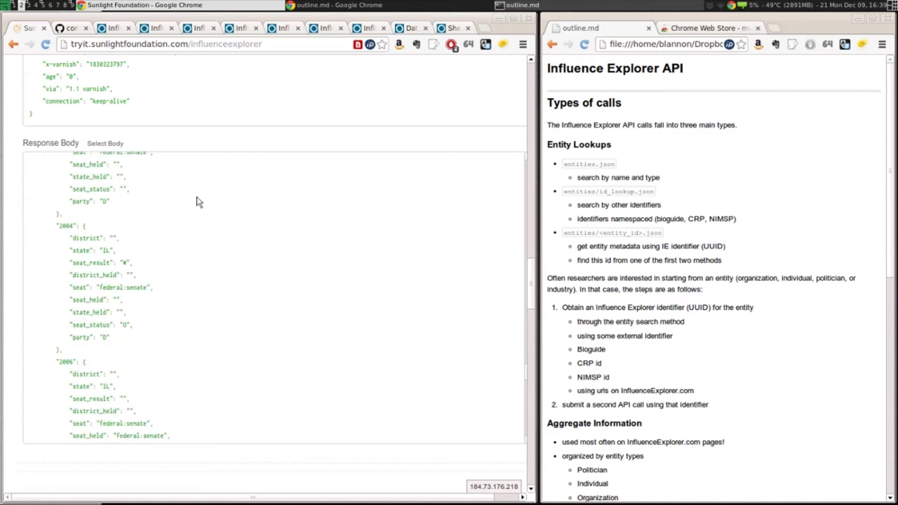
scroll(196, 202, "down", 18)
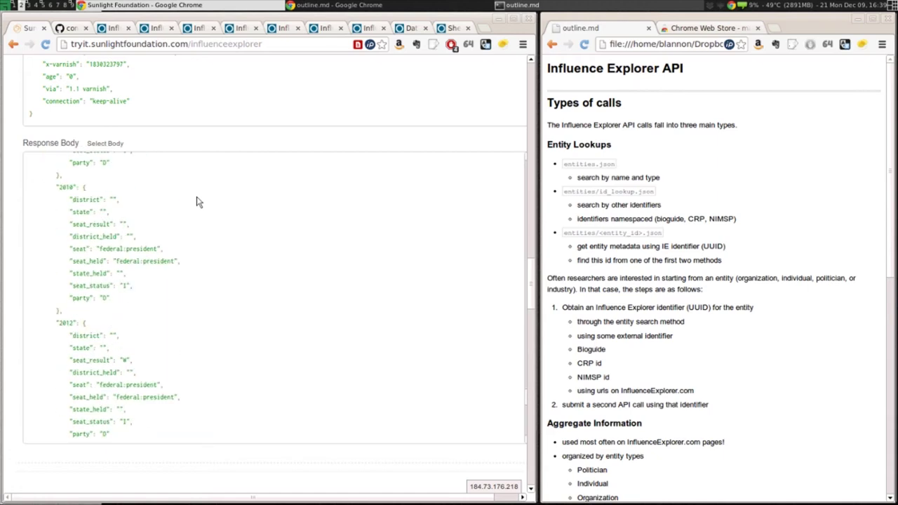
scroll(196, 202, "down", 11)
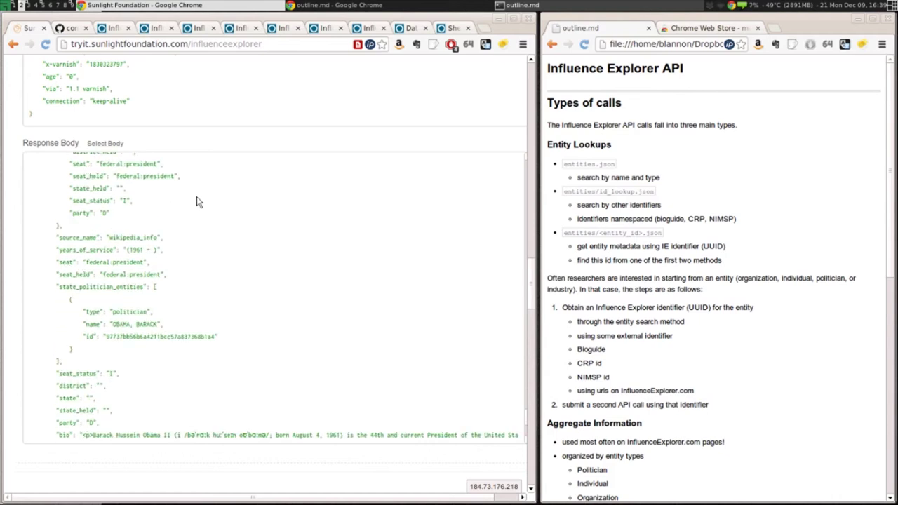
scroll(197, 202, "down", 1)
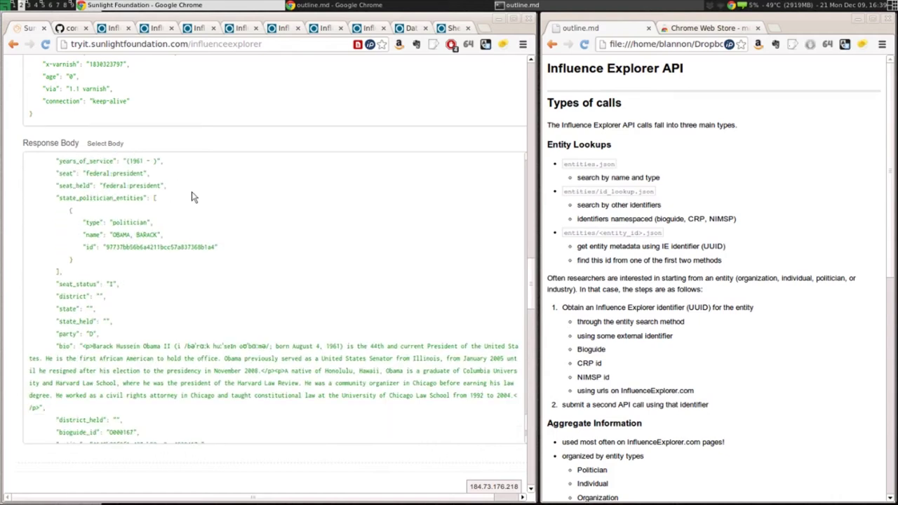
scroll(195, 198, "up", 1)
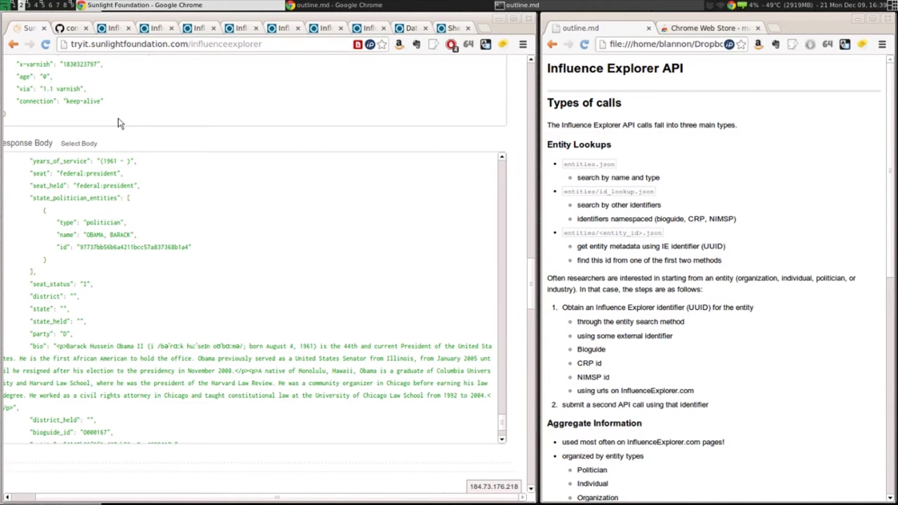
key("Down")
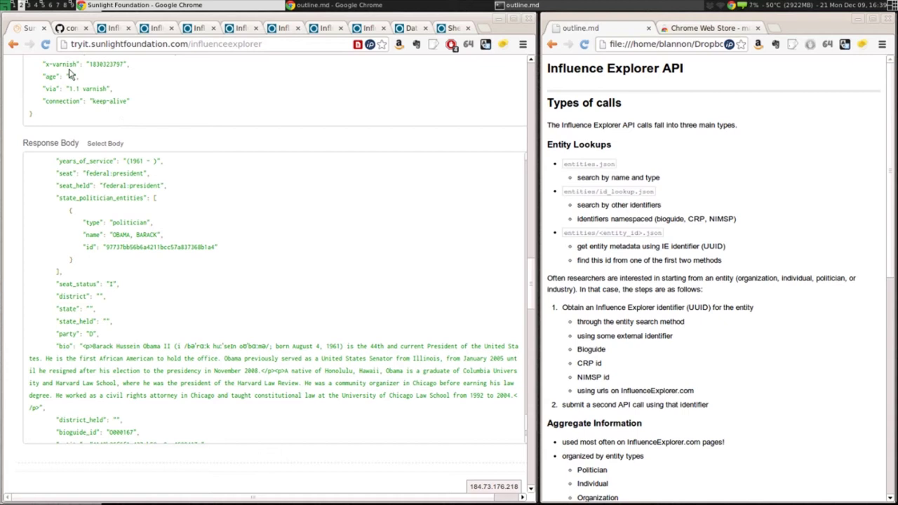
Select state politician entity id 97737bb56b6a4211bcc57a837368b1a4, then scroll back up to the Entity Overview parameters.
left_click_drag(103, 247, 235, 239)
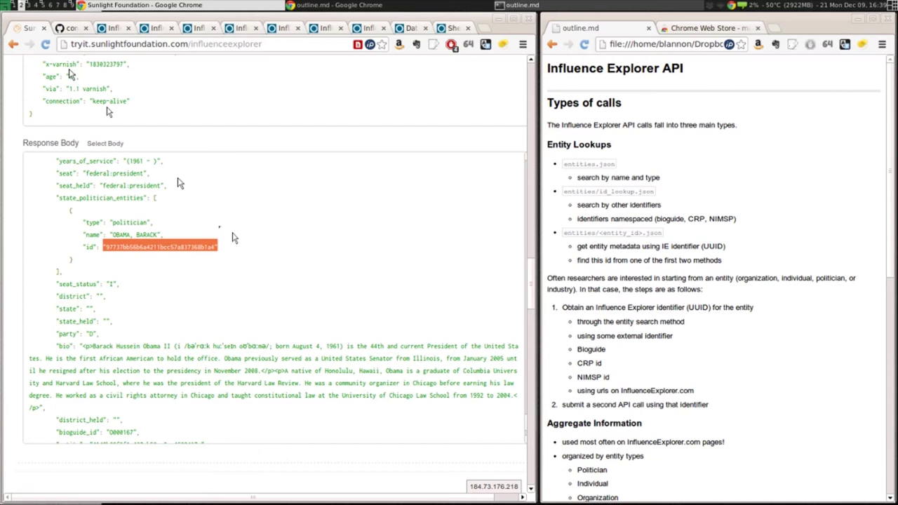
scroll(200, 205, "down", 5)
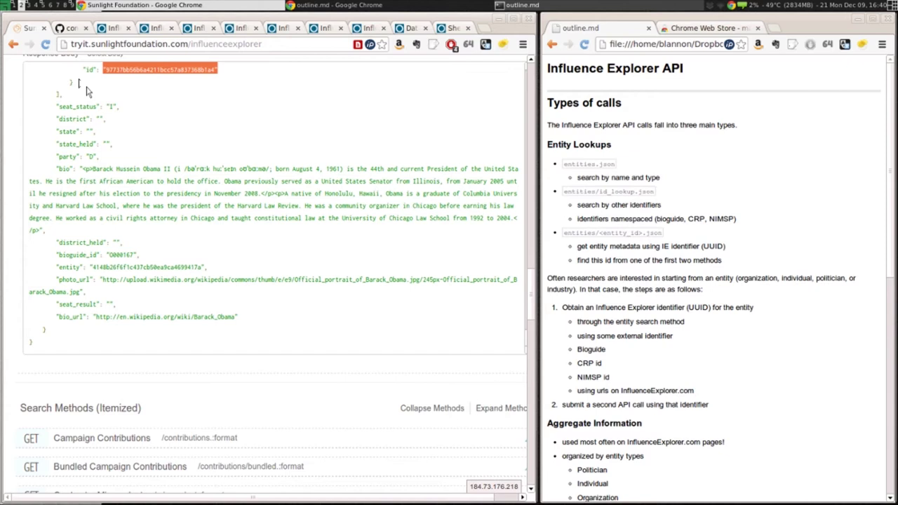
scroll(229, 233, "up", 10)
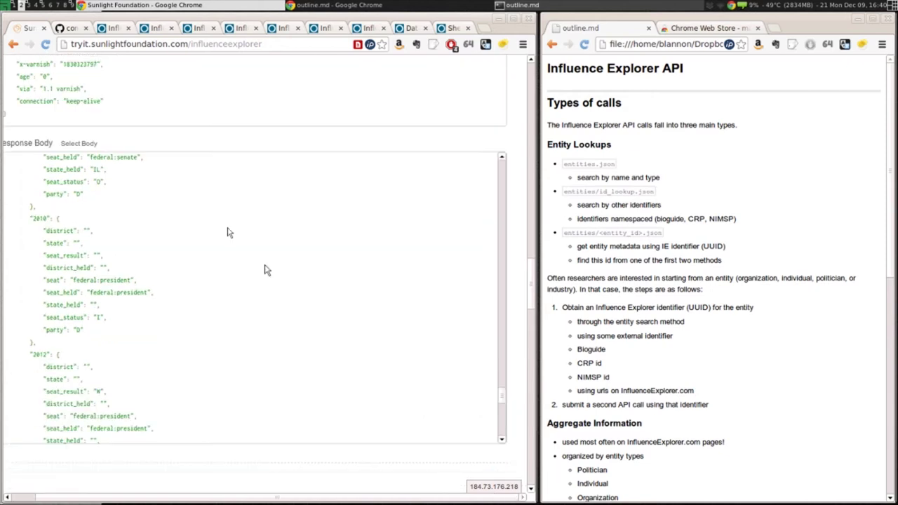
scroll(229, 233, "up", 6)
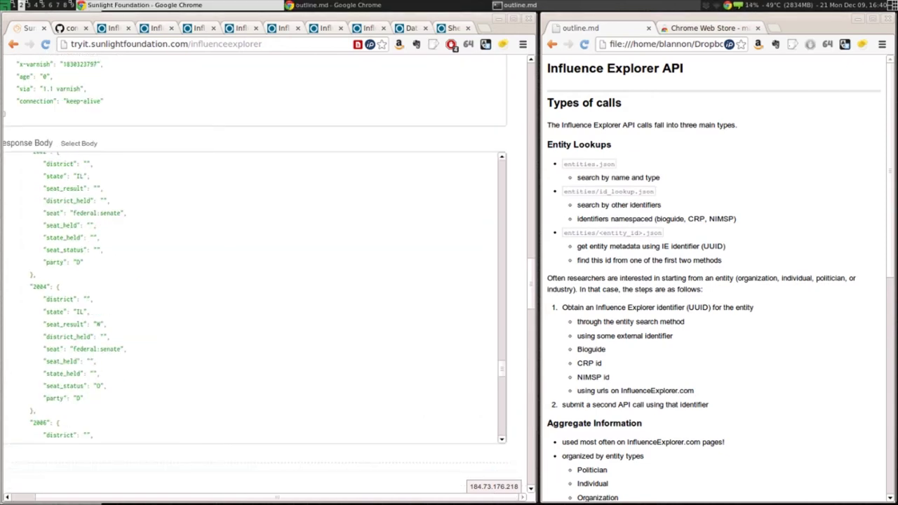
scroll(362, 366, "up", 10)
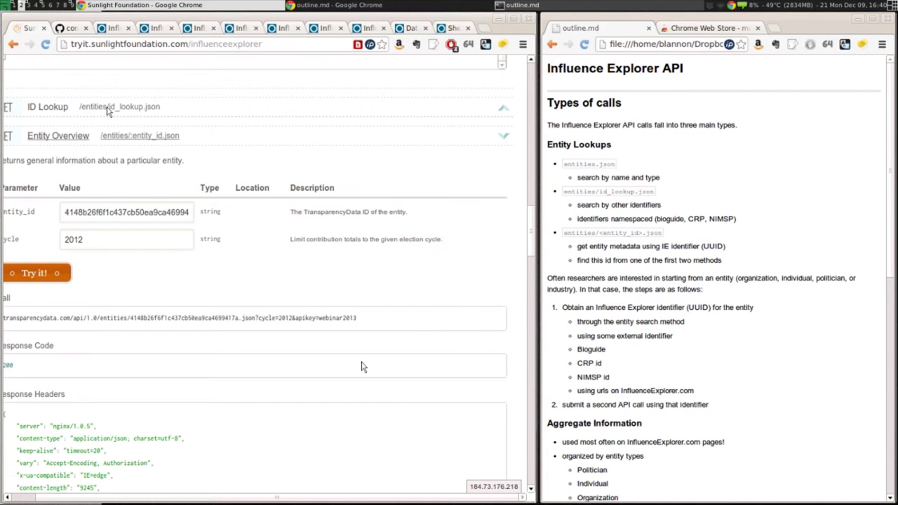
Review ID Lookup's namespace, id and bioguide_id parameters, then move to the GitHub tab.
left_click(176, 136)
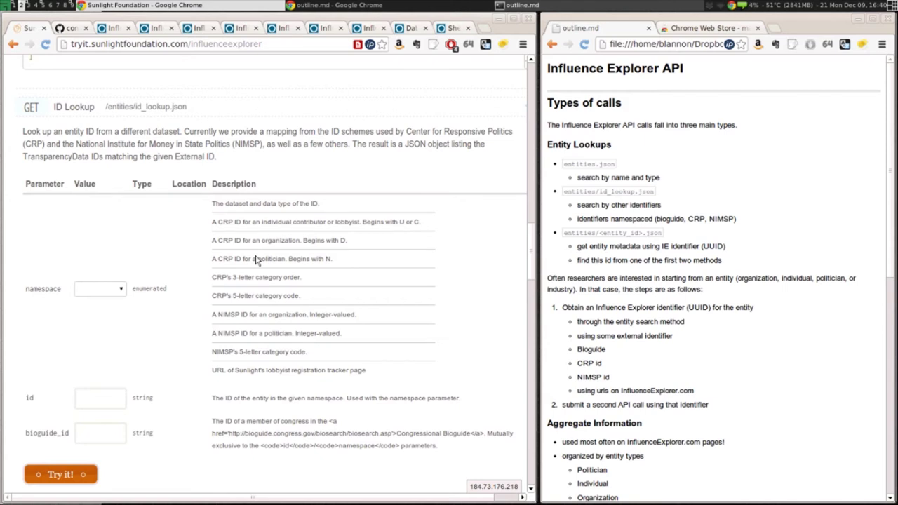
scroll(256, 260, "up", 1)
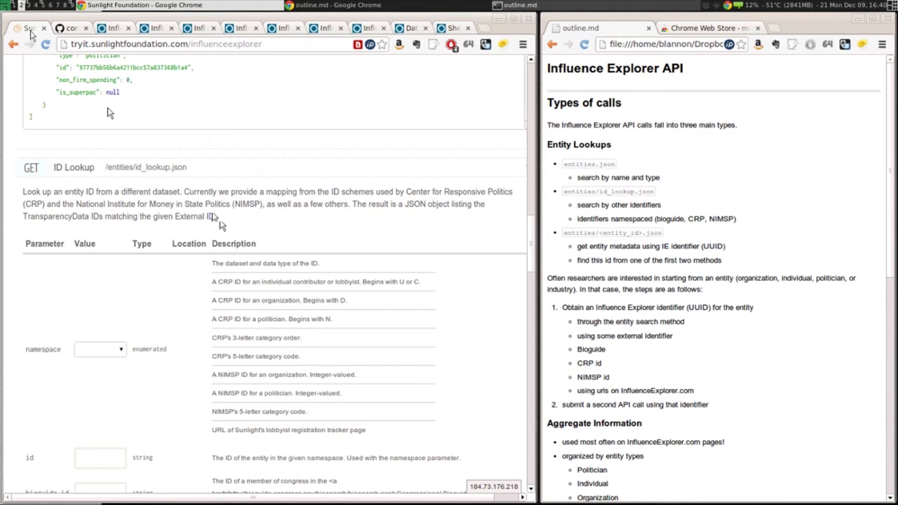
scroll(257, 263, "down", 1)
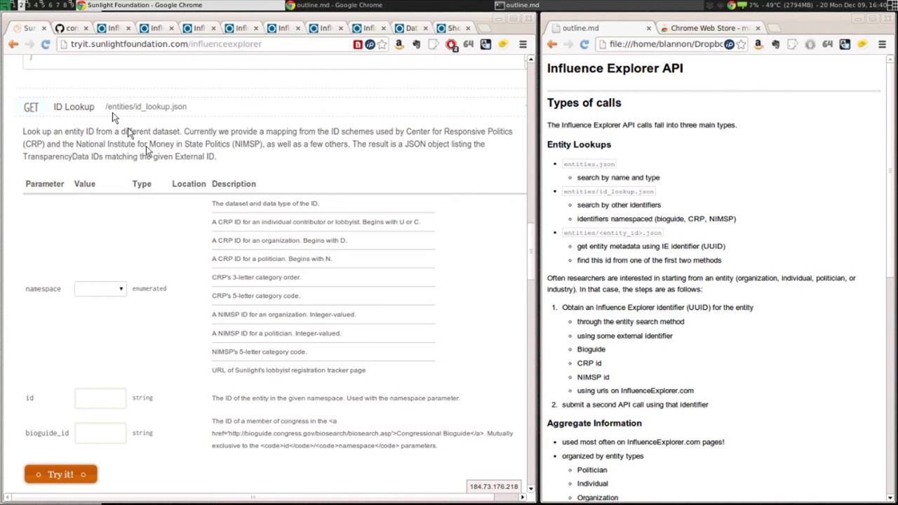
scroll(128, 131, "down", 1)
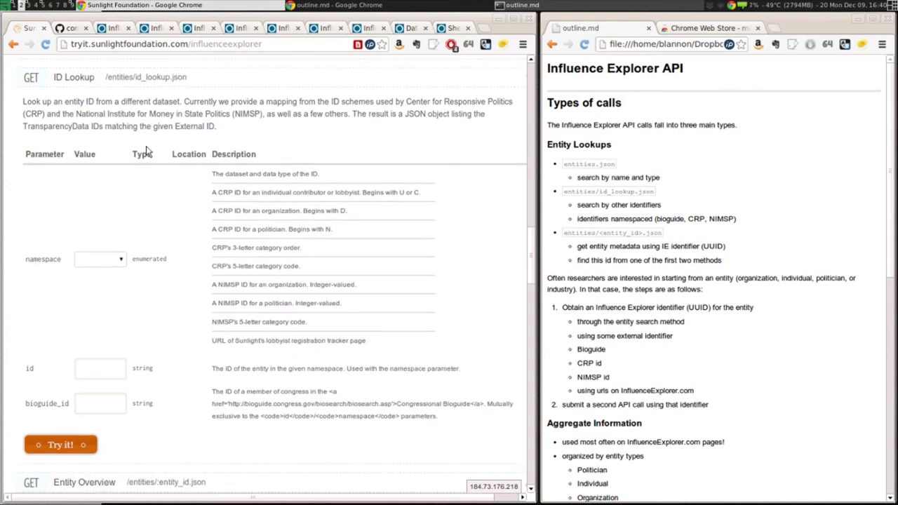
scroll(147, 151, "up", 3)
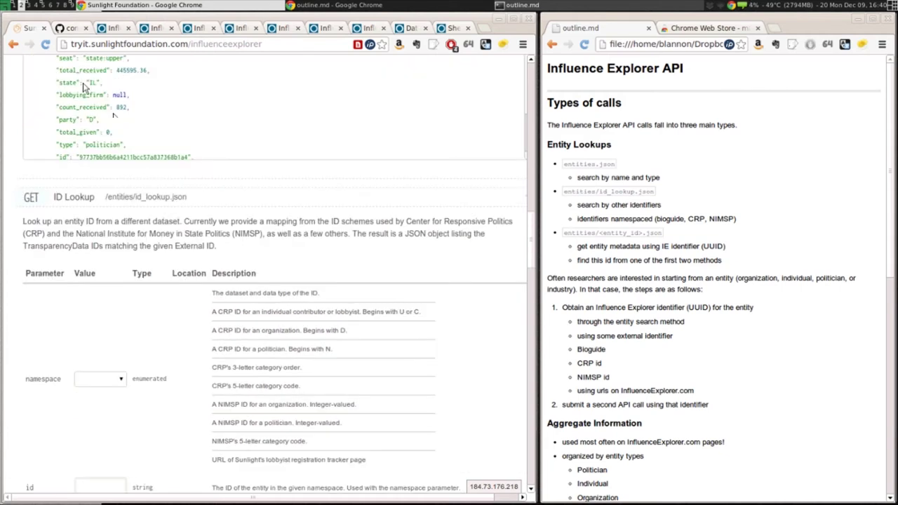
key("ctrl+Tab")
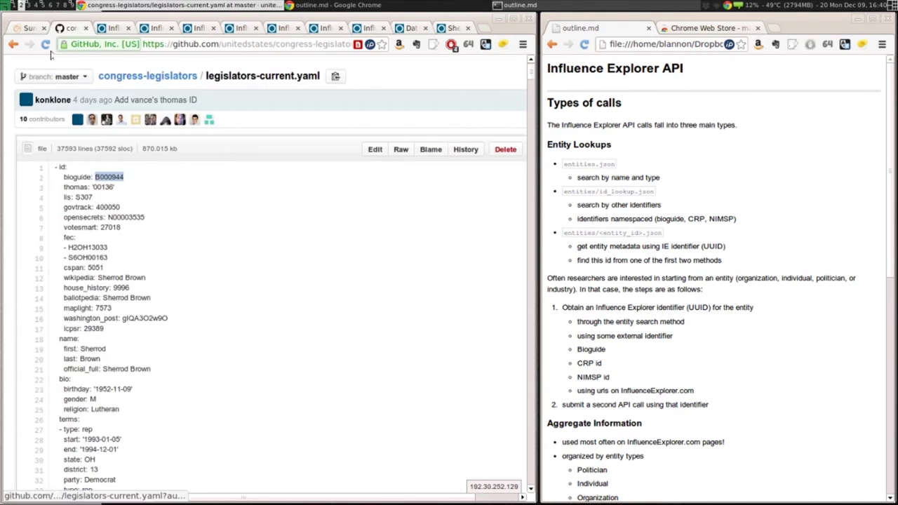
Go back two pages to the legislators-current.yaml file.
scroll(50, 63, "up", 2)
key("alt+Left")
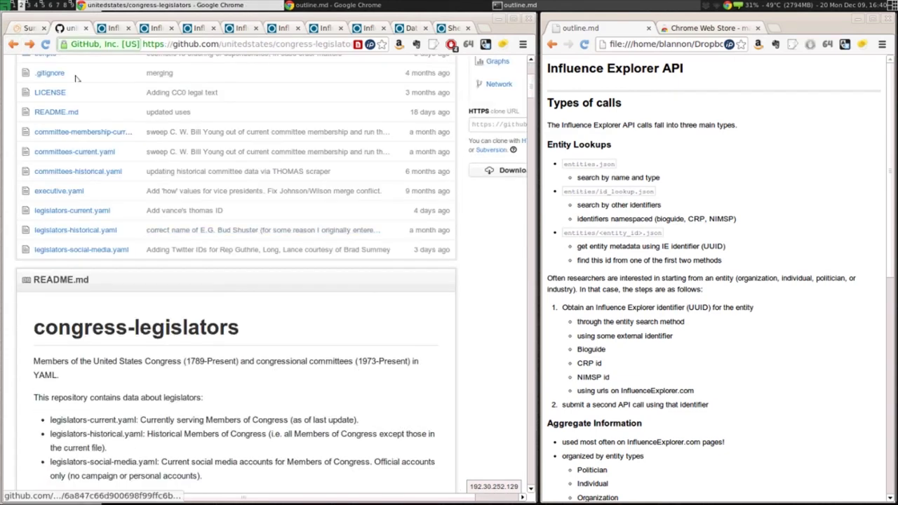
key("alt+Left")
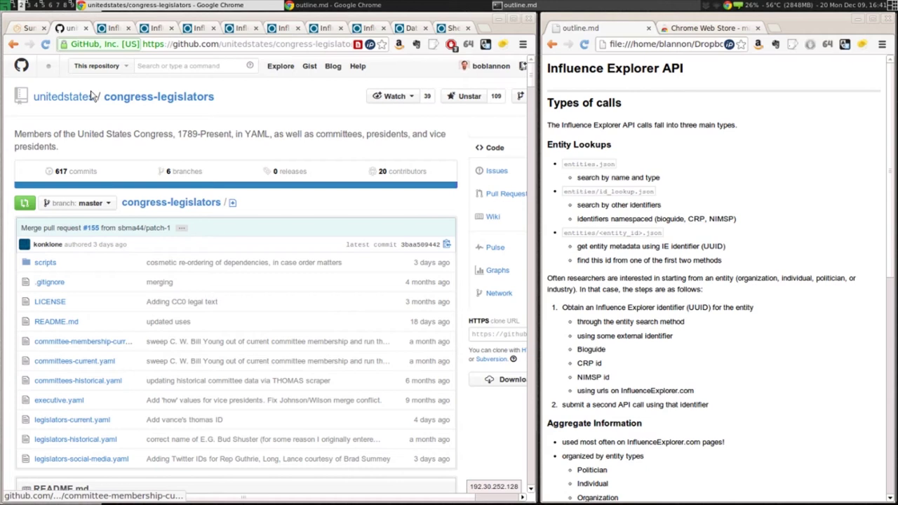
Copy the first legislator's bioguide id B000944 from line 2.
scroll(91, 96, "down", 3)
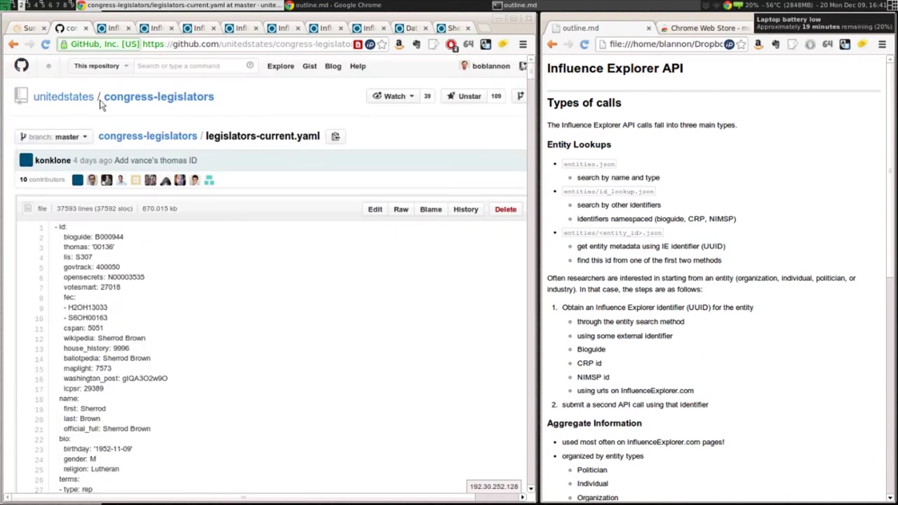
scroll(189, 192, "down", 3)
scroll(189, 192, "up", 3)
double_click(108, 237)
key("ctrl+c")
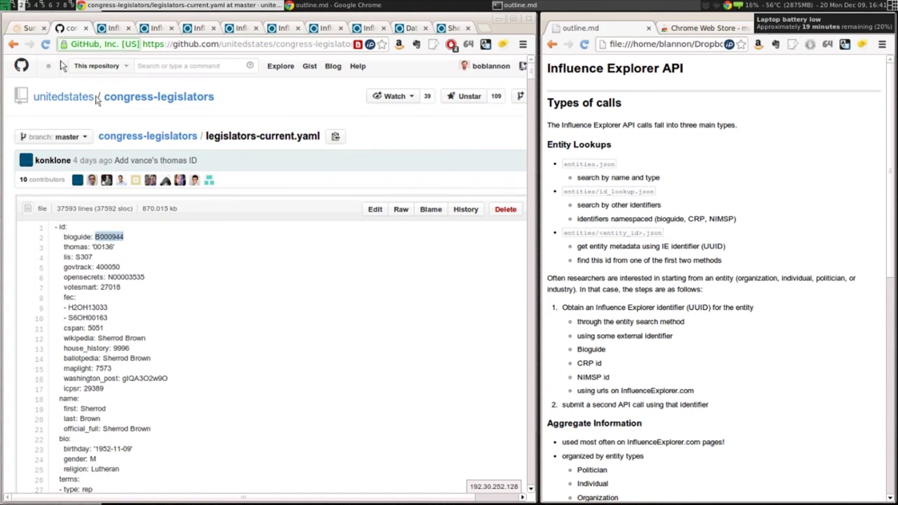
right_click(114, 237)
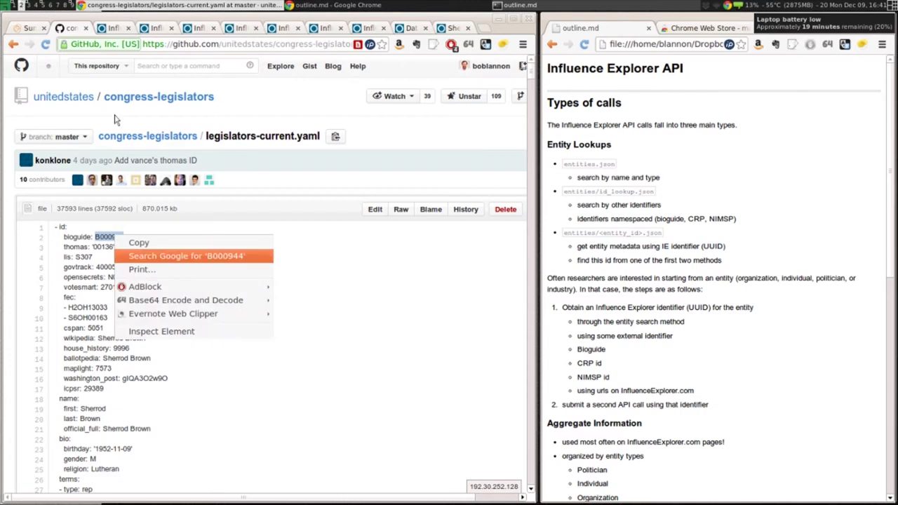
left_click(137, 242)
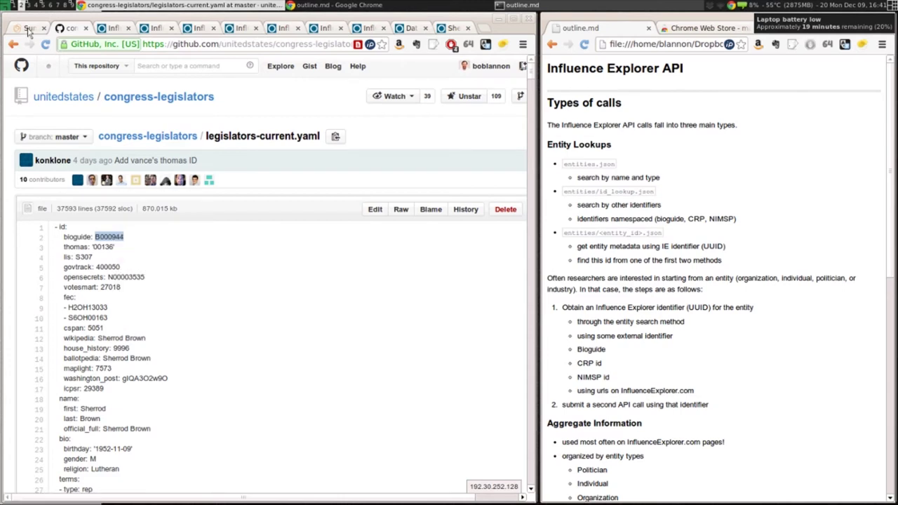
Run ID Lookup with bioguide_id B000944 and select the returned entity id cc957cde864c4442ac7957f6aea99d7e.
left_click(28, 28)
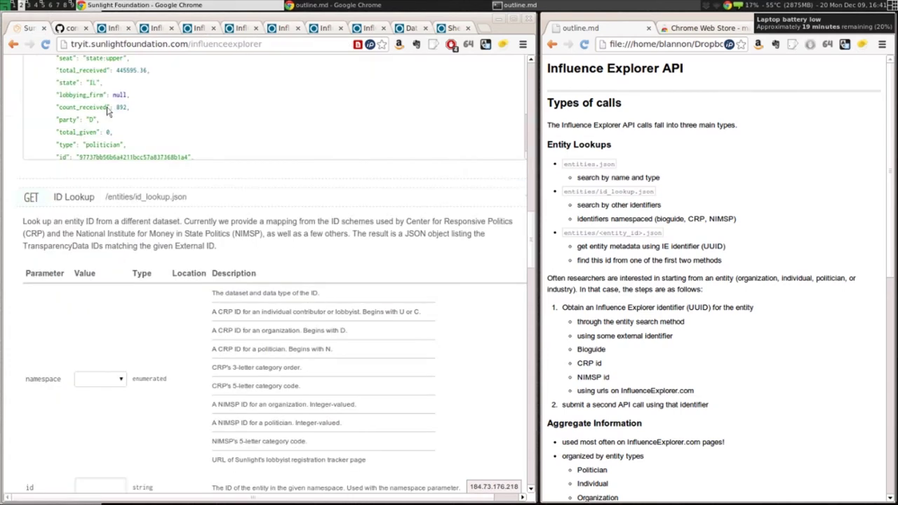
scroll(107, 112, "down", 4)
scroll(74, 80, "left", 1)
key("Tab")
key("Tab")
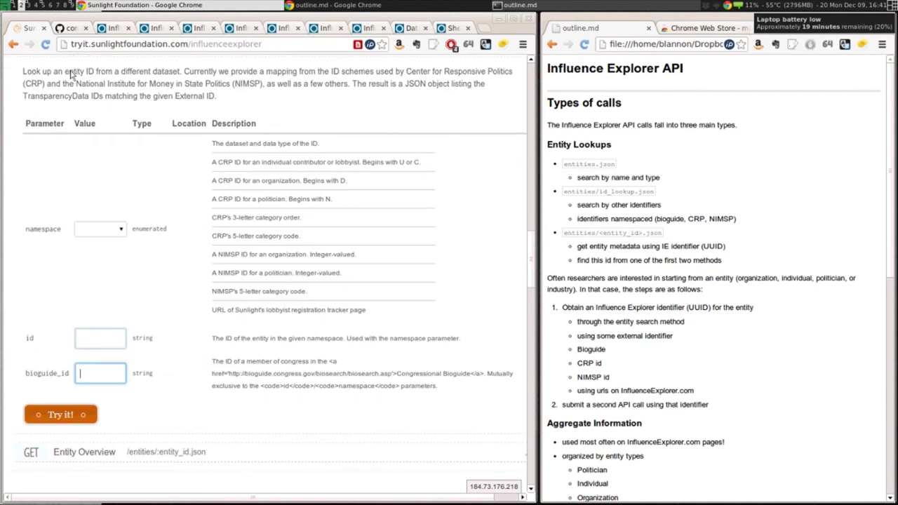
key("ctrl+v")
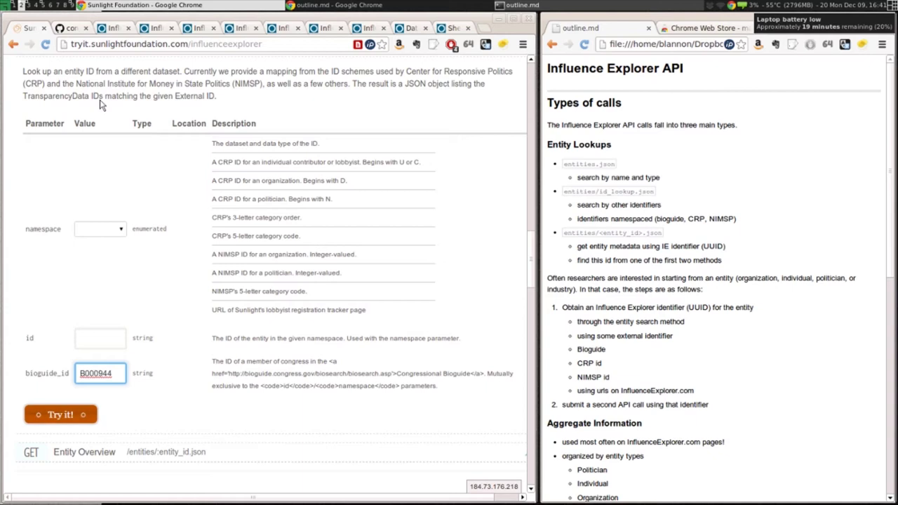
key("Return")
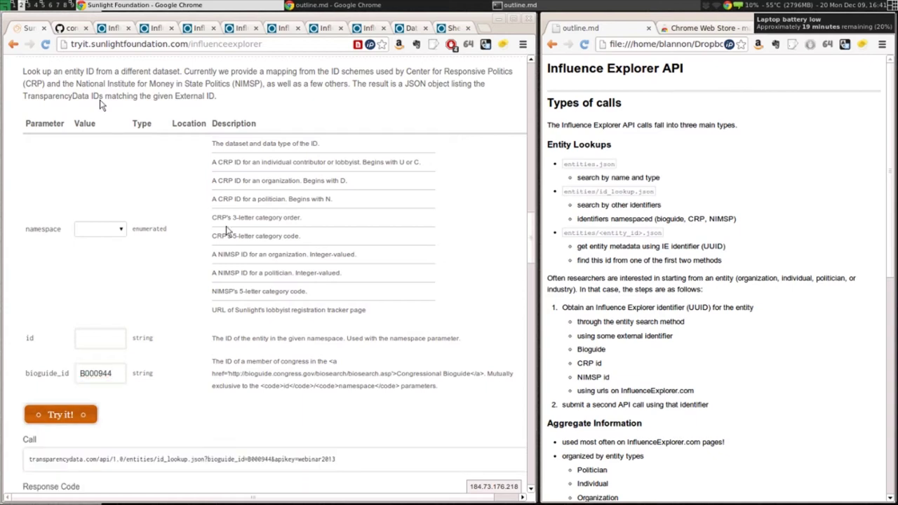
scroll(239, 242, "down", 6)
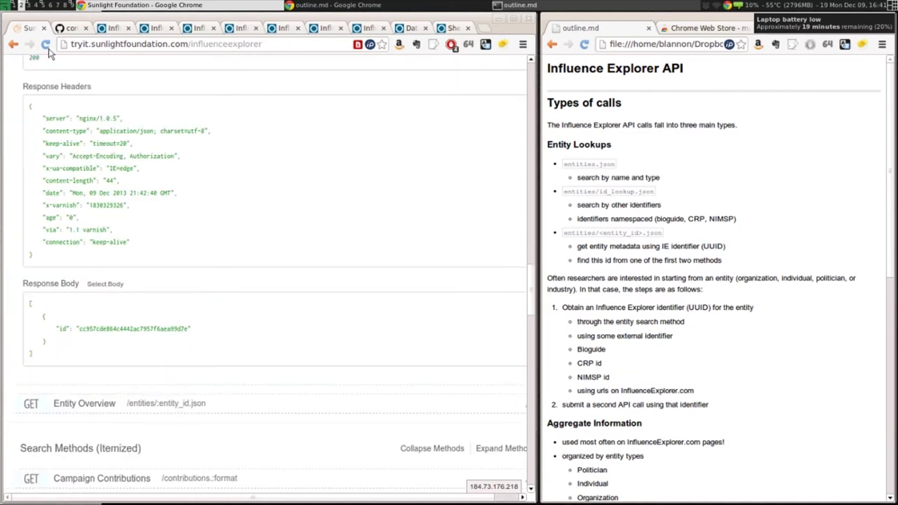
left_click_drag(78, 328, 188, 328)
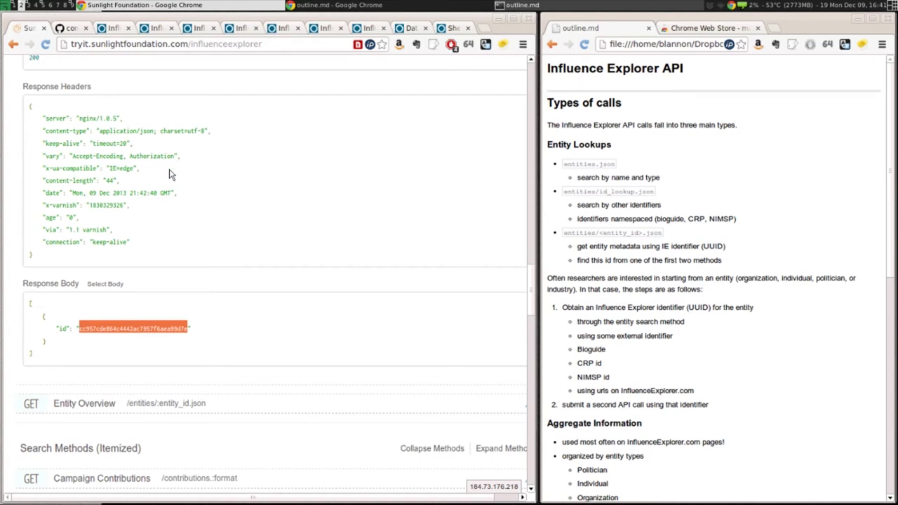
scroll(169, 174, "down", 2)
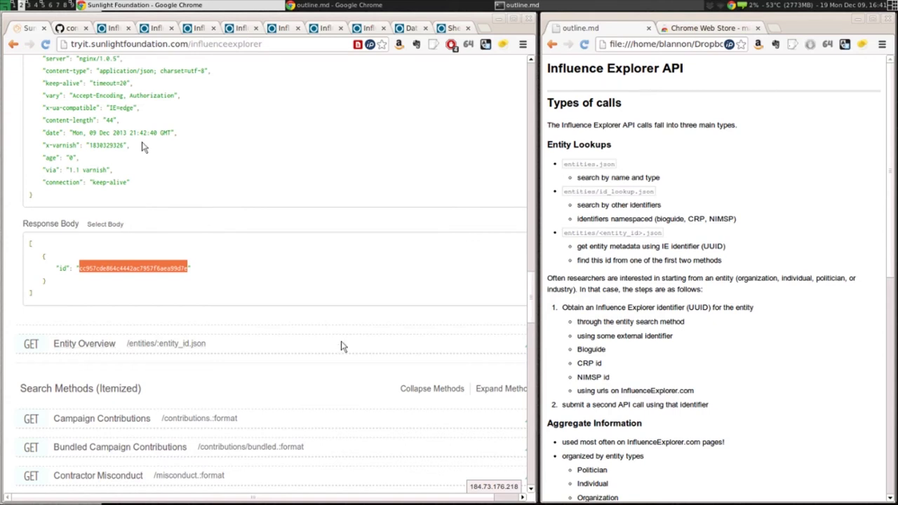
key("alt+Tab")
key("Down")
key("Down")
key("Down")
key("Down")
key("Down")
key("Down")
key("Down")
key("Down")
key("Down")
key("Down")
key("Down")
key("Down")
key("Down")
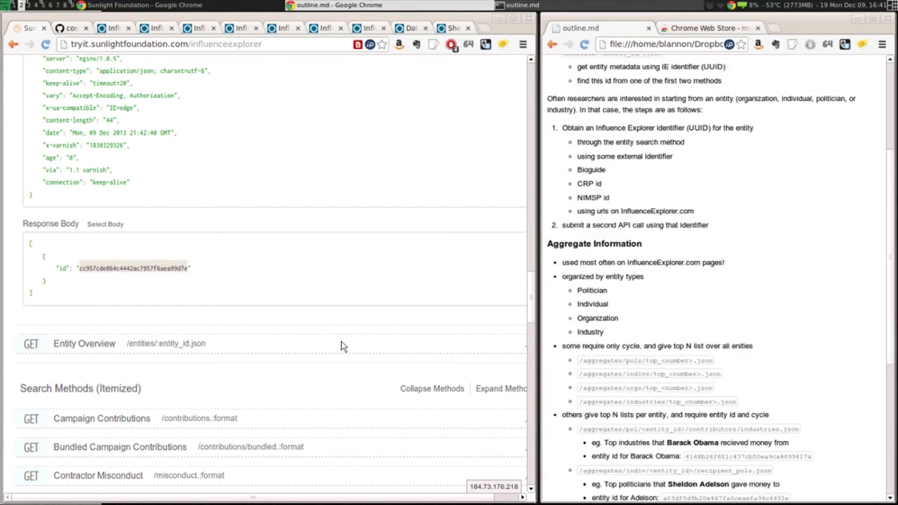
key("alt+Tab")
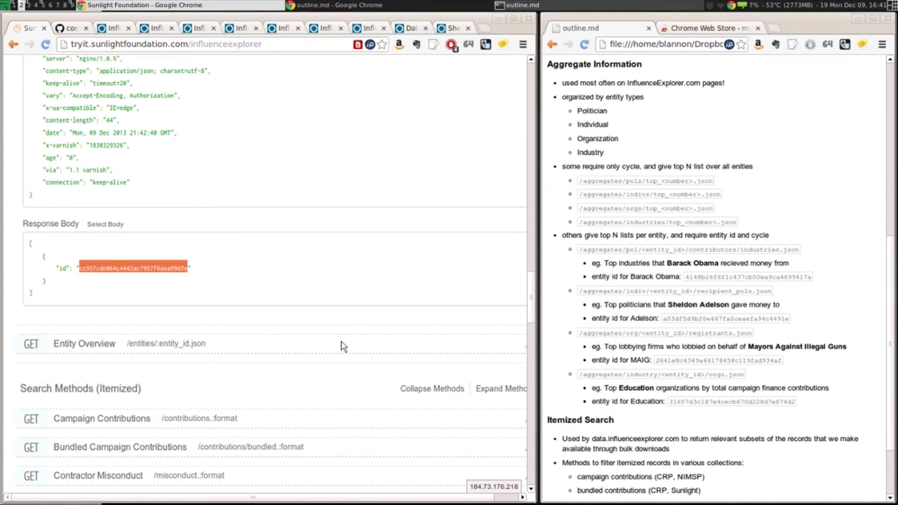
scroll(336, 341, "down", 3)
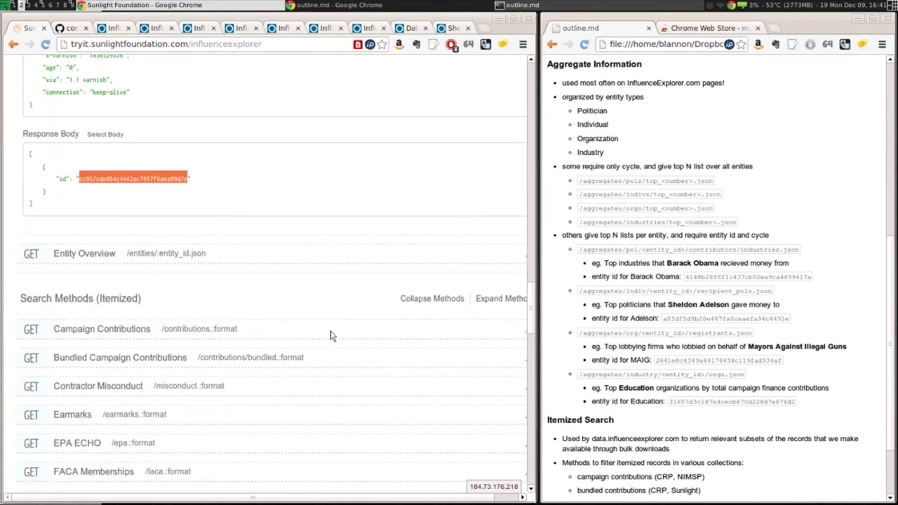
scroll(332, 336, "down", 7)
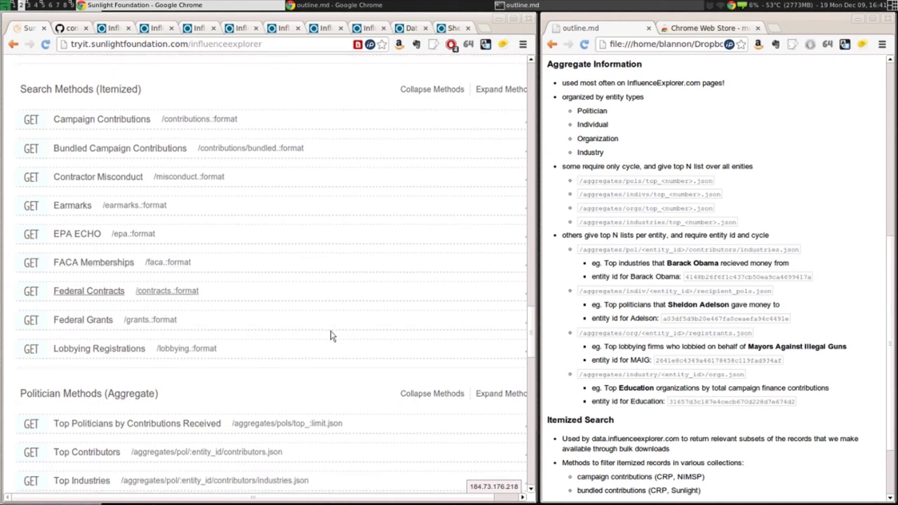
scroll(332, 337, "up", 3)
scroll(334, 339, "down", 14)
scroll(344, 349, "right", 1)
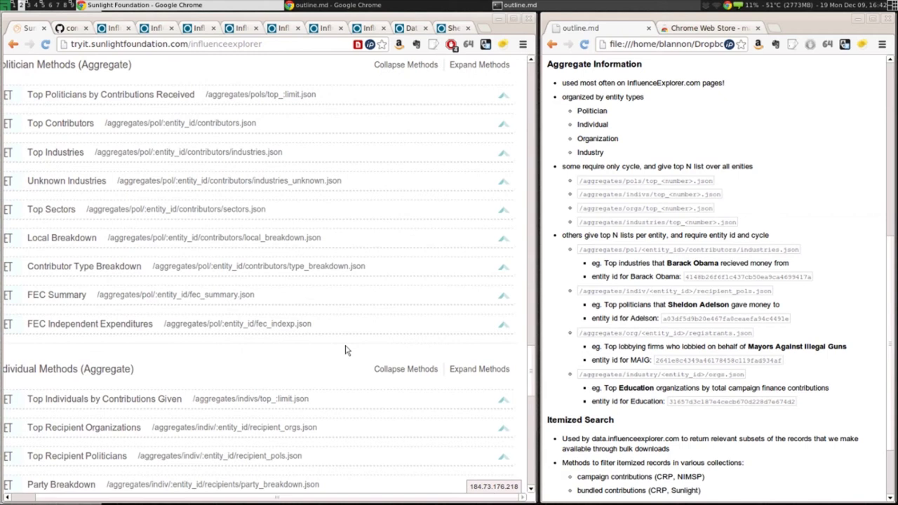
scroll(345, 350, "left", 1)
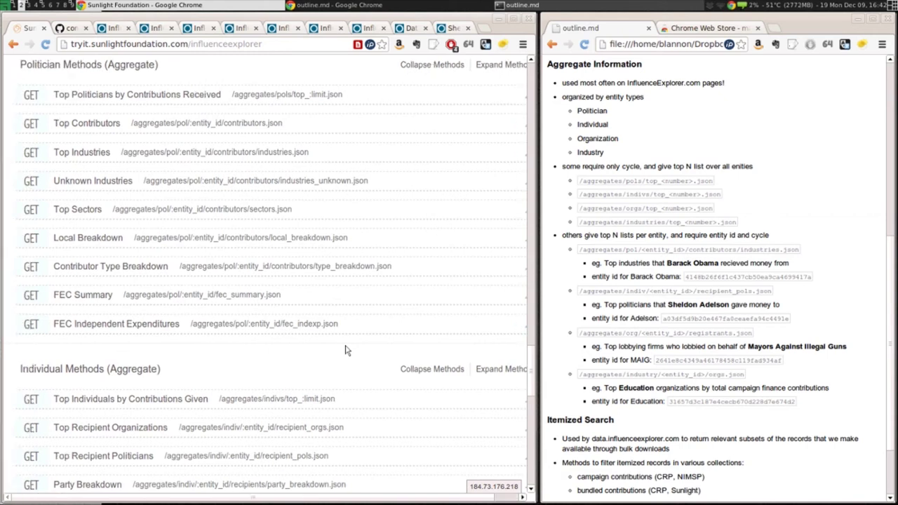
key("alt+Tab")
Open the Industries page ranking top-giving industries for 2011–2012.
left_click(410, 28)
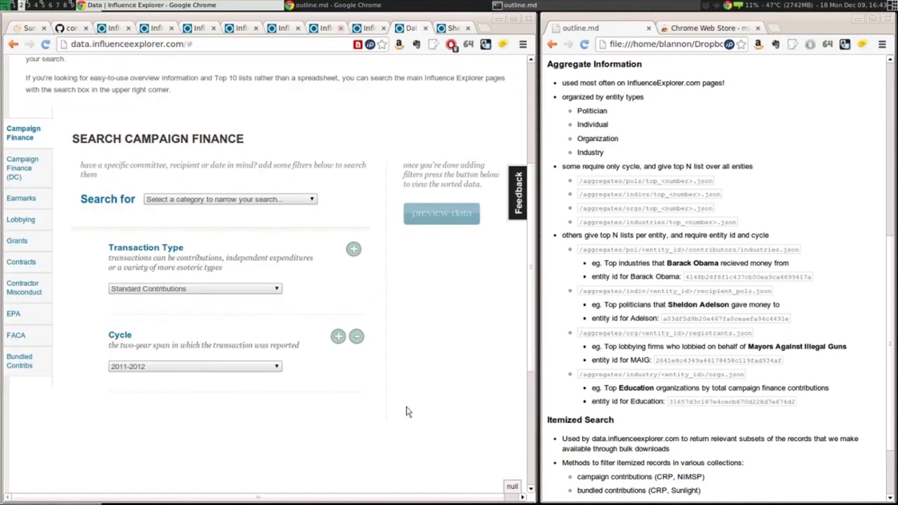
key("ctrl+Page_Up")
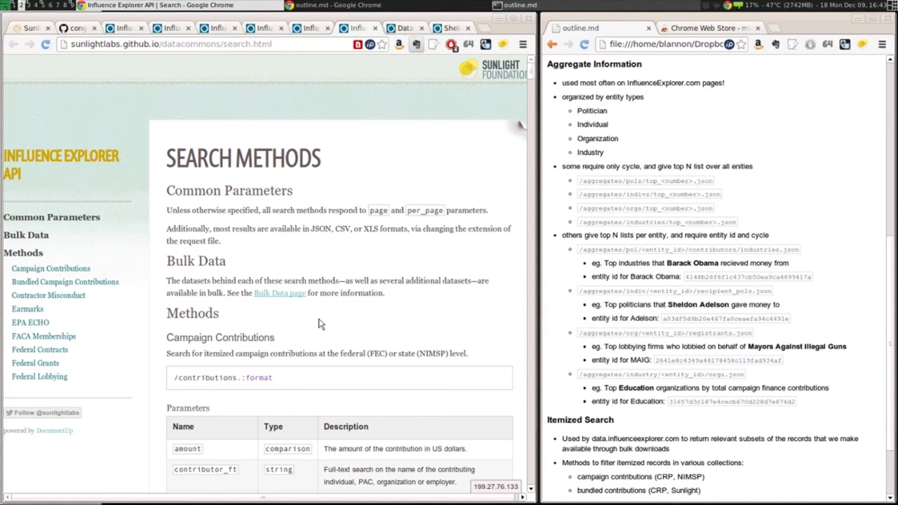
key("ctrl+Page_Down")
key("ctrl+Page_Down")
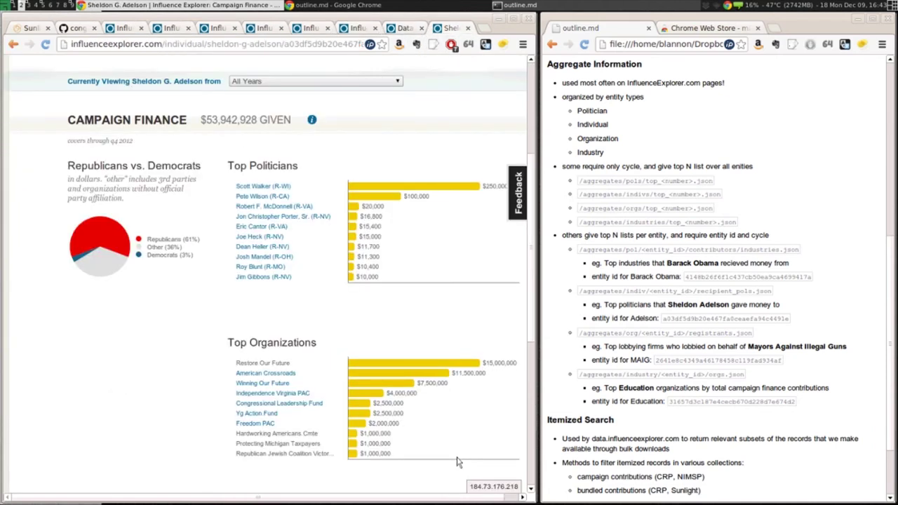
scroll(321, 325, "up", 5)
key("Return")
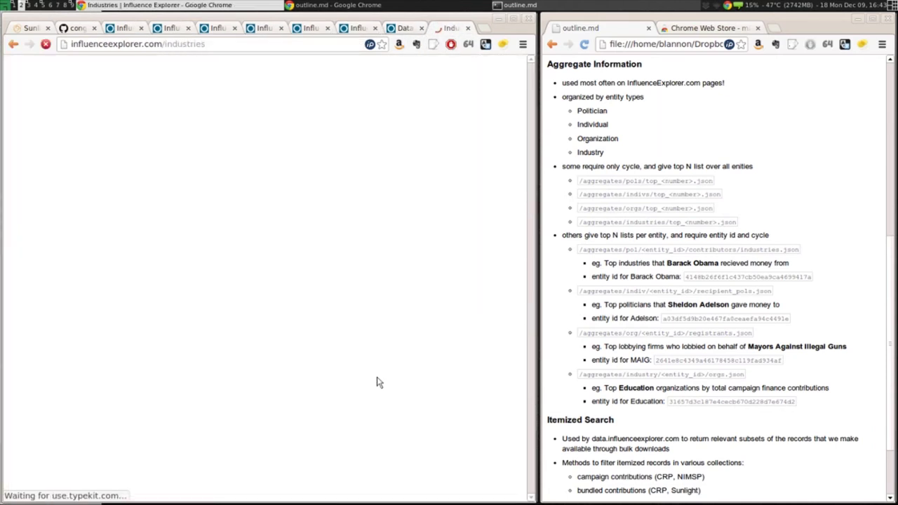
Browse the Industries table led by Unknown and Lawyers/Law Firms, then return to the API console.
scroll(377, 383, "down", 3)
scroll(145, 149, "up", 1)
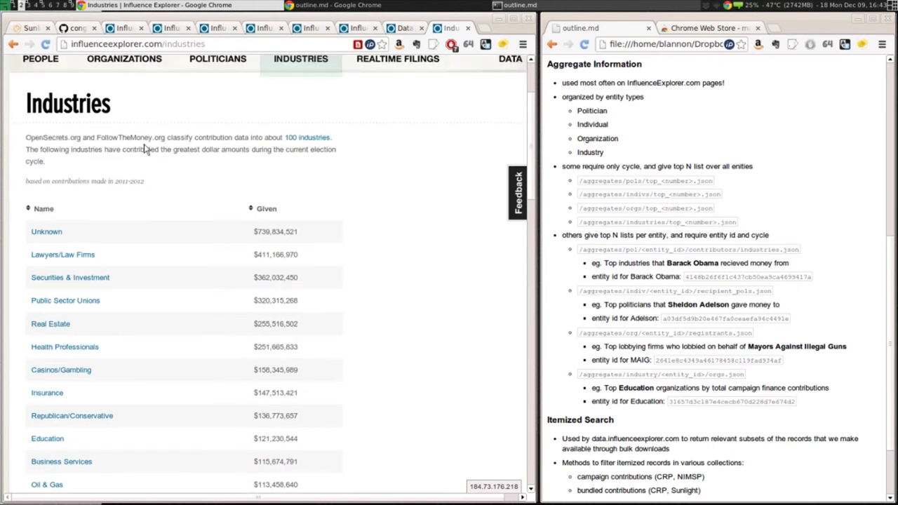
scroll(146, 150, "down", 4)
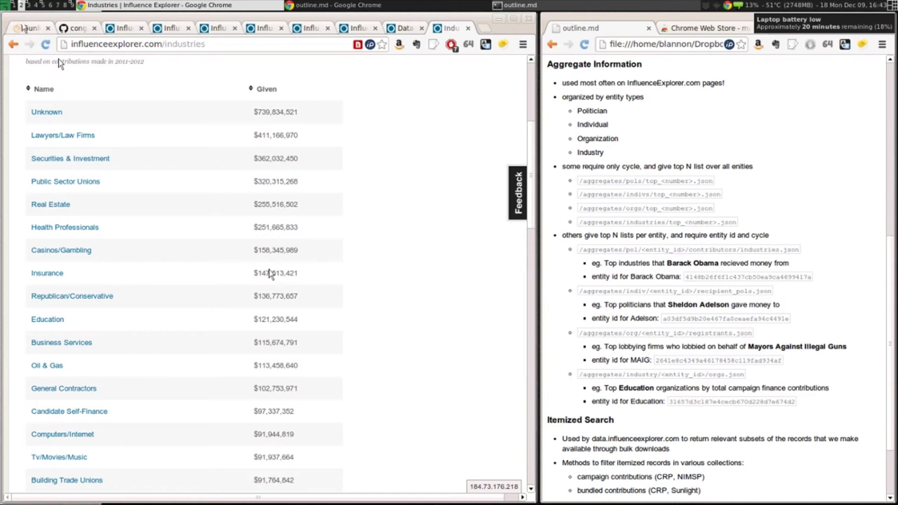
key("ctrl+1")
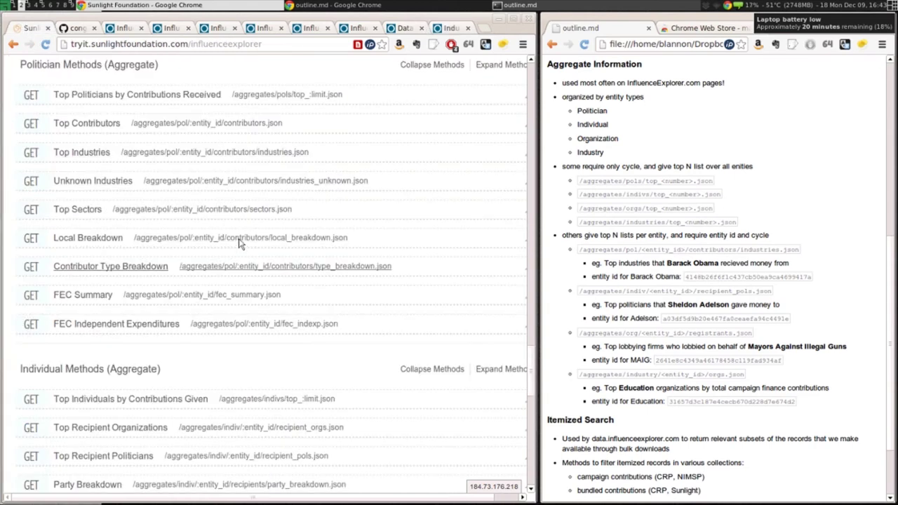
scroll(239, 242, "down", 2)
scroll(188, 191, "up", 10)
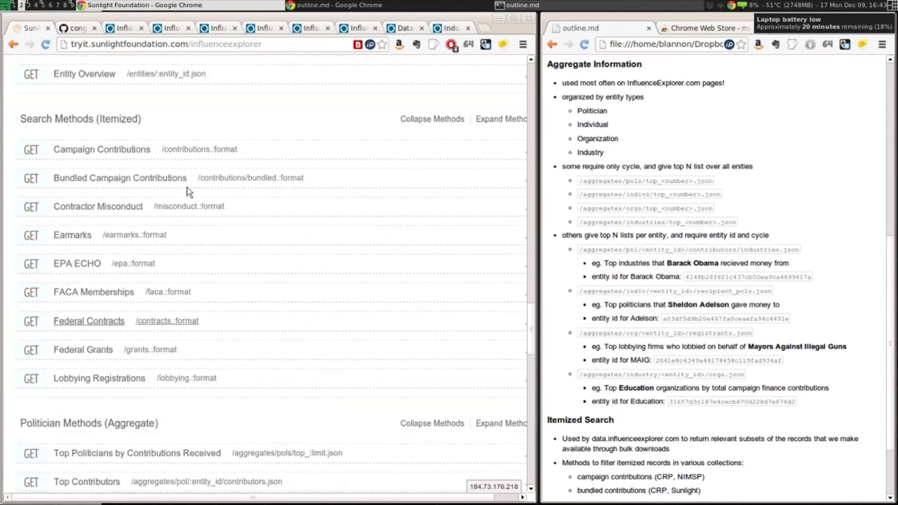
scroll(188, 191, "down", 3)
scroll(188, 191, "up", 2)
scroll(189, 191, "down", 3)
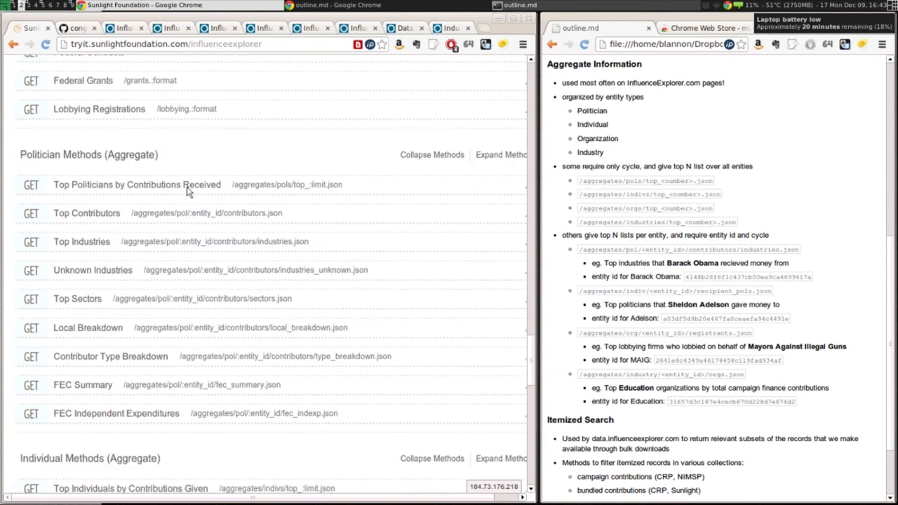
scroll(188, 191, "down", 1)
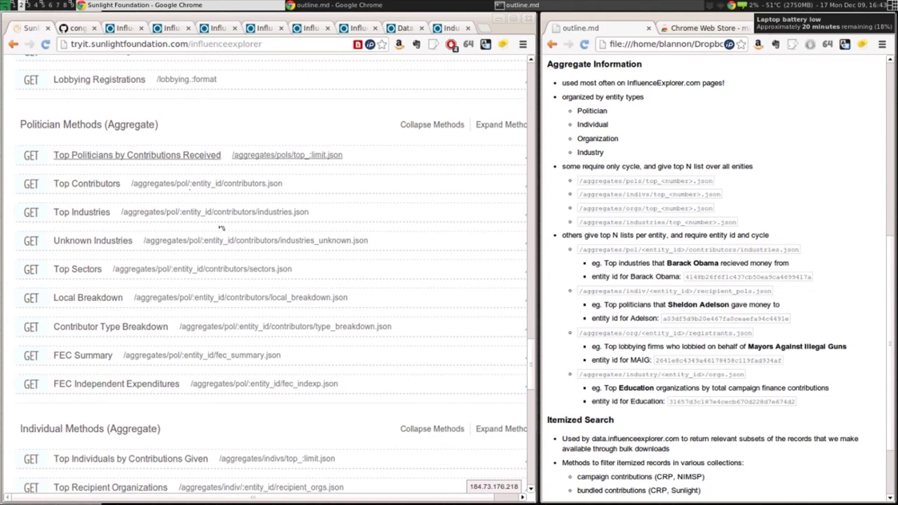
Expand Top Politicians by Contributions Received and scroll through its parameters and response.
left_click(157, 156)
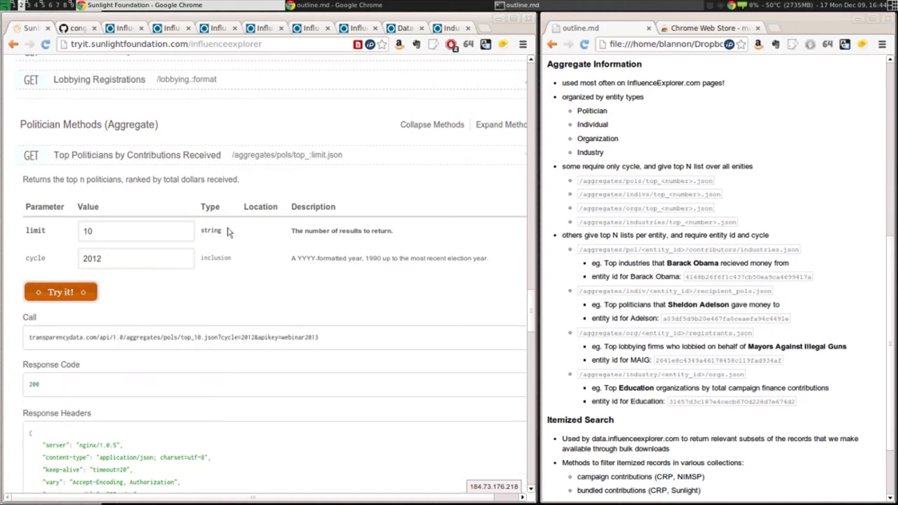
scroll(228, 232, "down", 10)
scroll(228, 232, "up", 3)
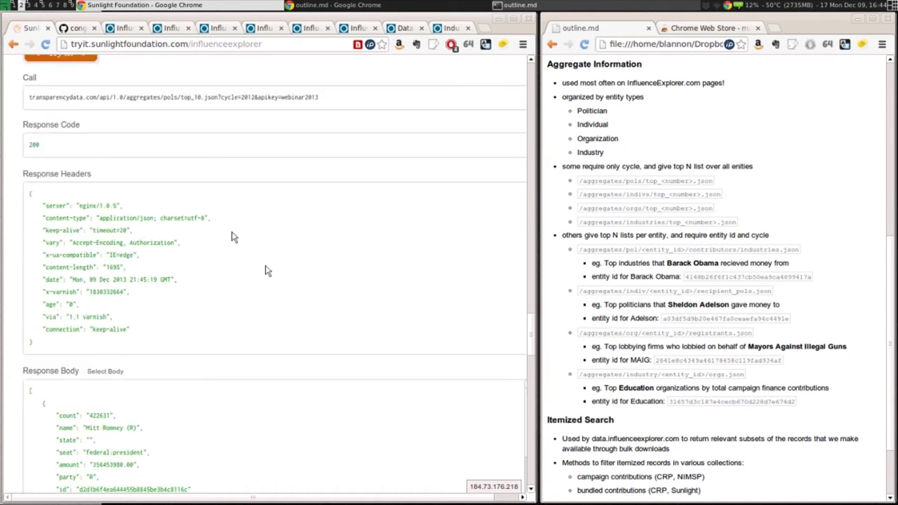
scroll(363, 367, "down", 5)
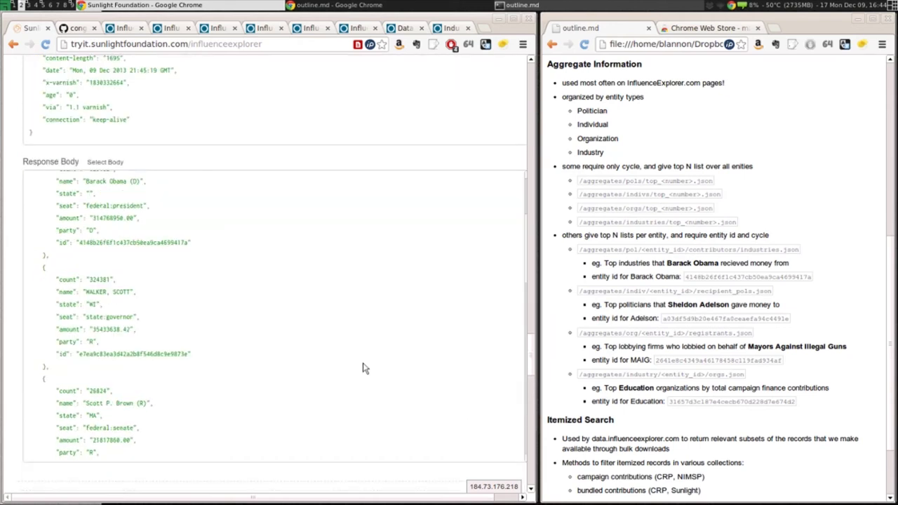
scroll(363, 367, "down", 5)
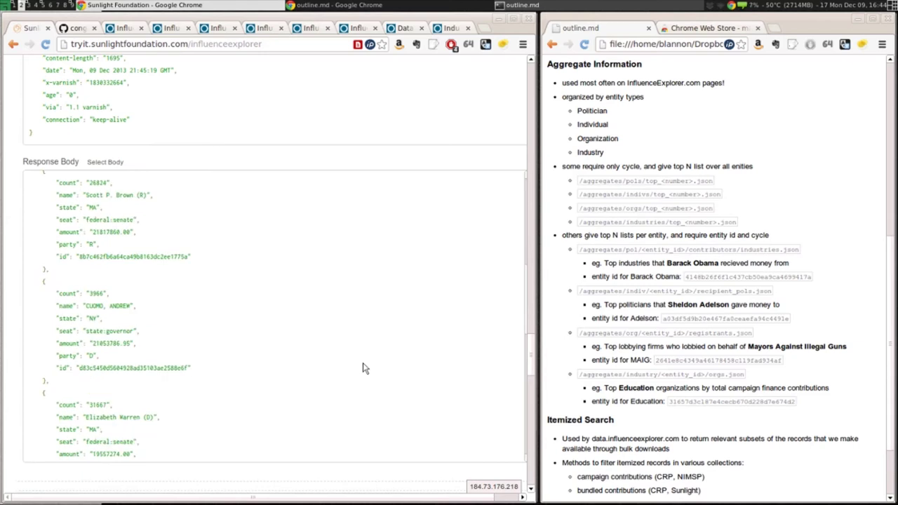
scroll(364, 368, "down", 5)
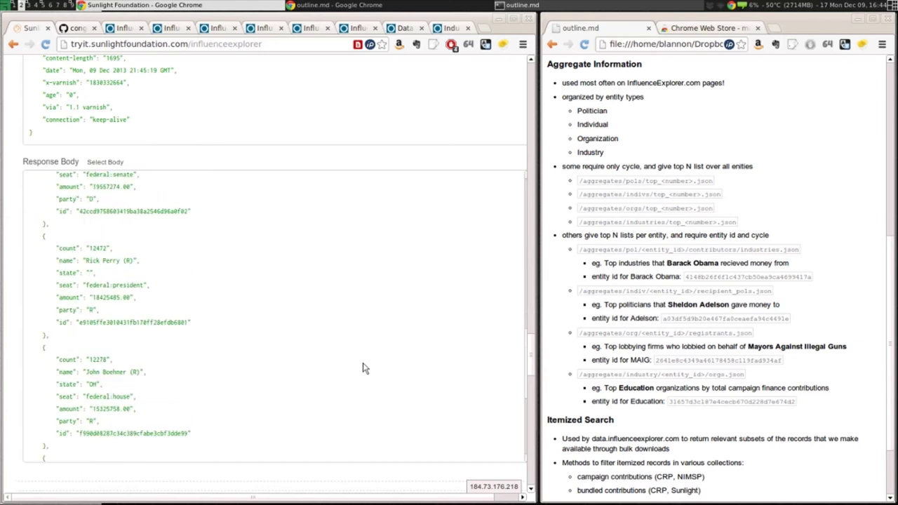
scroll(359, 364, "down", 3)
scroll(360, 365, "up", 4)
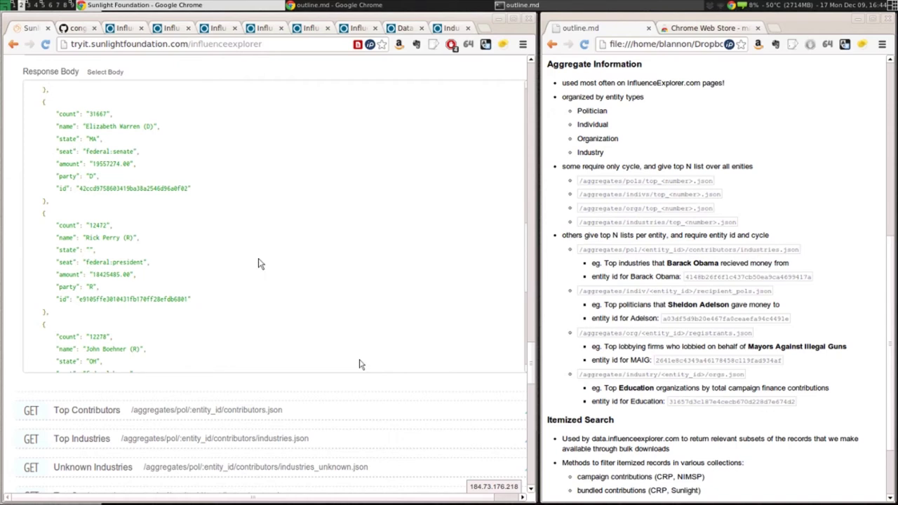
scroll(291, 295, "up", 3)
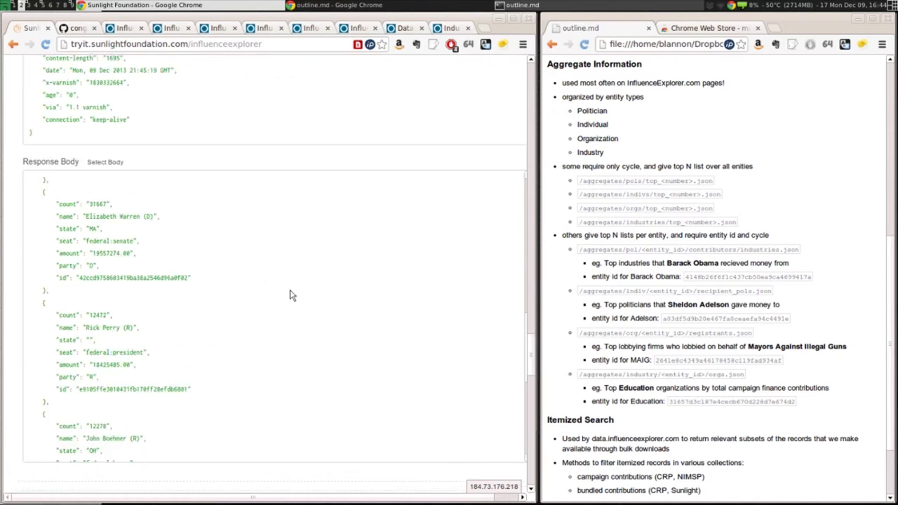
scroll(291, 294, "up", 5)
scroll(291, 295, "down", 3)
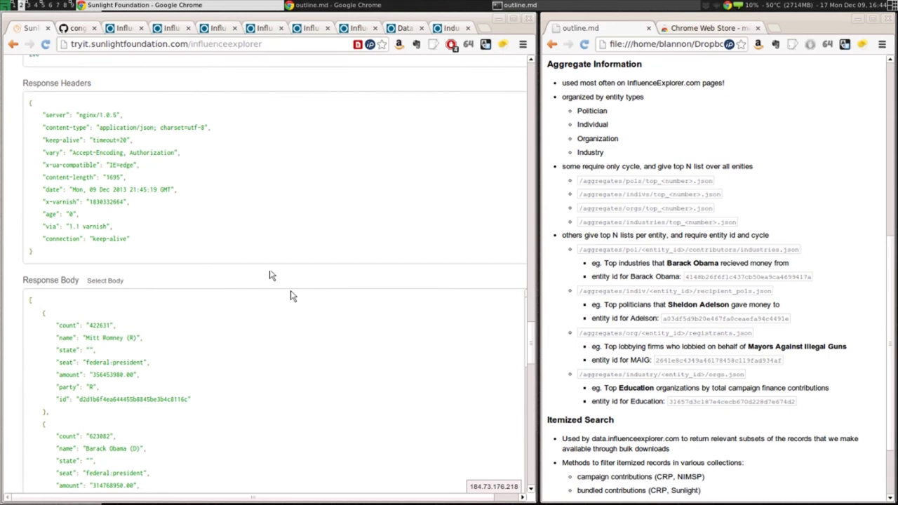
scroll(302, 305, "up", 2)
scroll(312, 317, "down", 3)
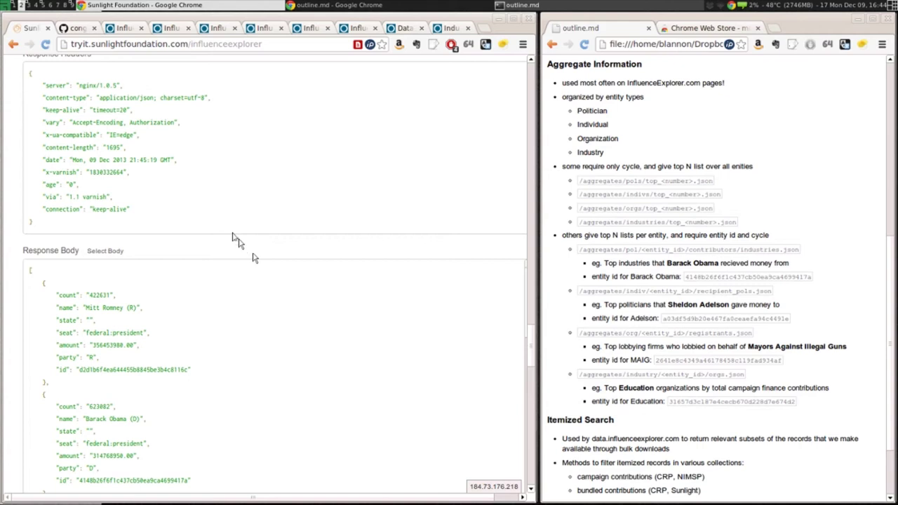
Collapse the Top Politicians by Contributions Received method.
scroll(242, 247, "down", 3)
scroll(241, 245, "up", 5)
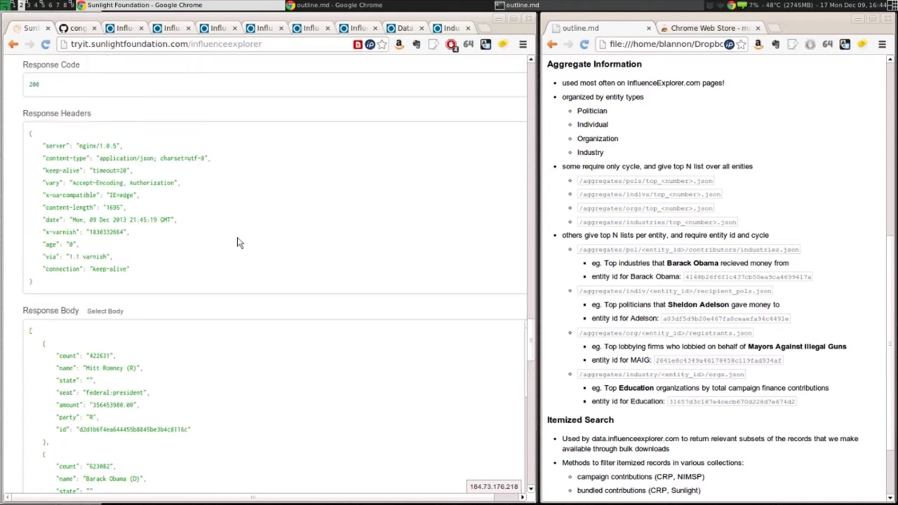
scroll(237, 243, "up", 5)
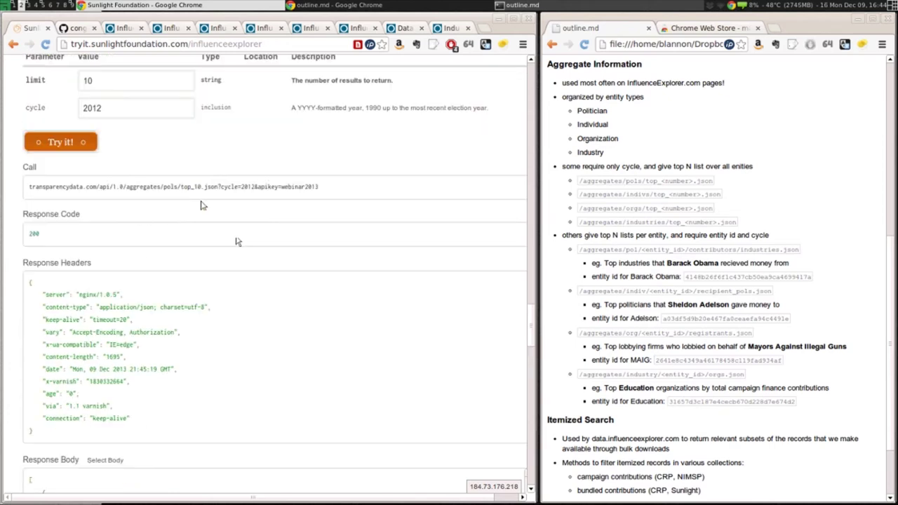
scroll(237, 242, "up", 5)
left_click(137, 154)
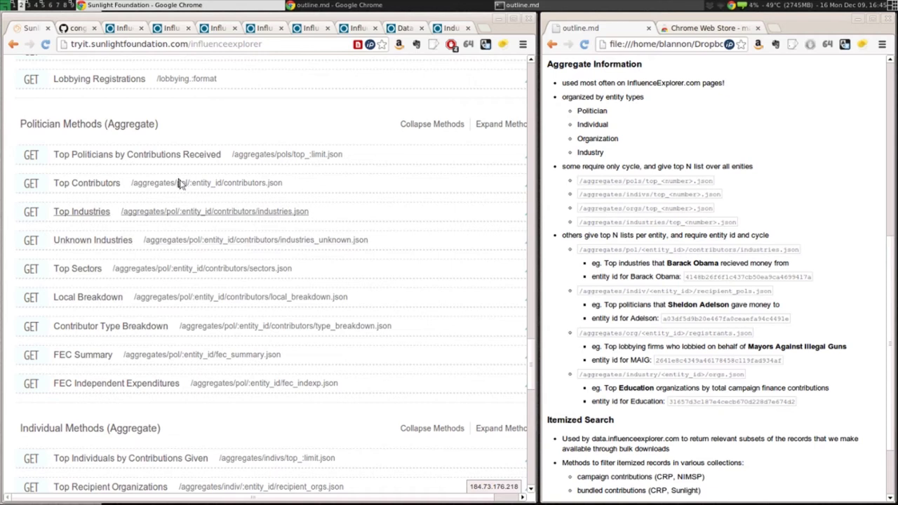
Expand Top Industries and clear its existing entity_id value.
left_click(179, 211)
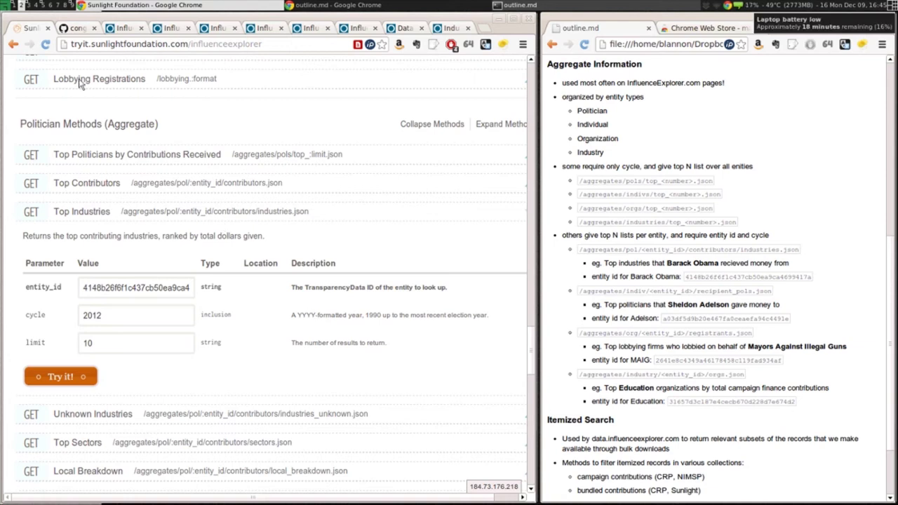
triple_click(135, 287)
key("BackSpace")
Copy the Obama entity id from outline.md into the entity_id field.
key("alt+Tab")
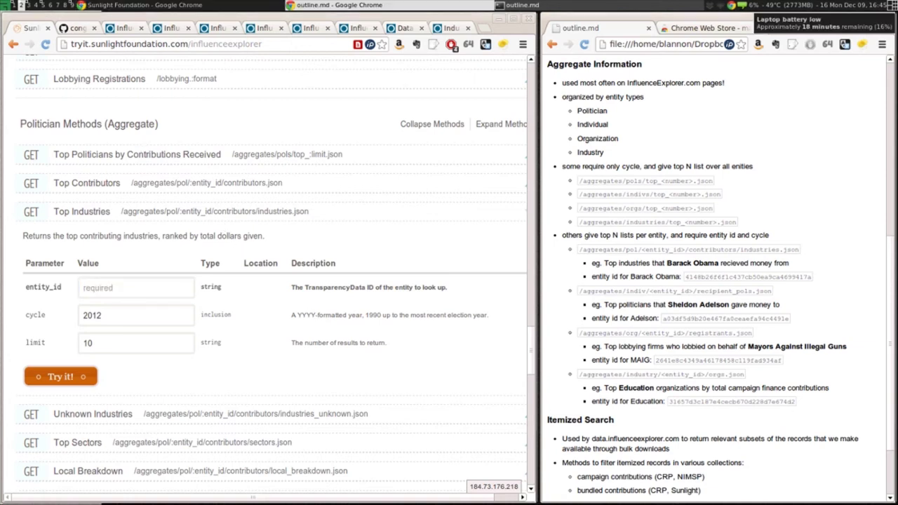
left_click_drag(686, 276, 772, 291)
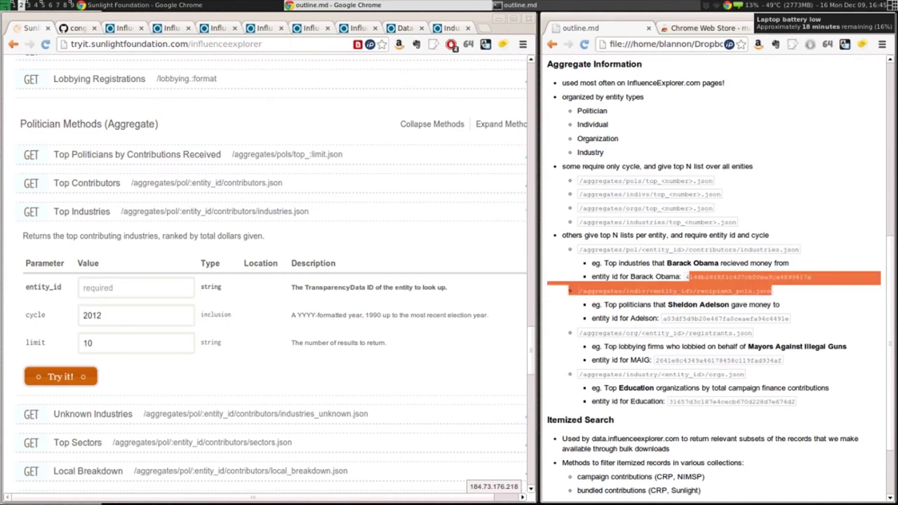
left_click_drag(685, 277, 813, 277)
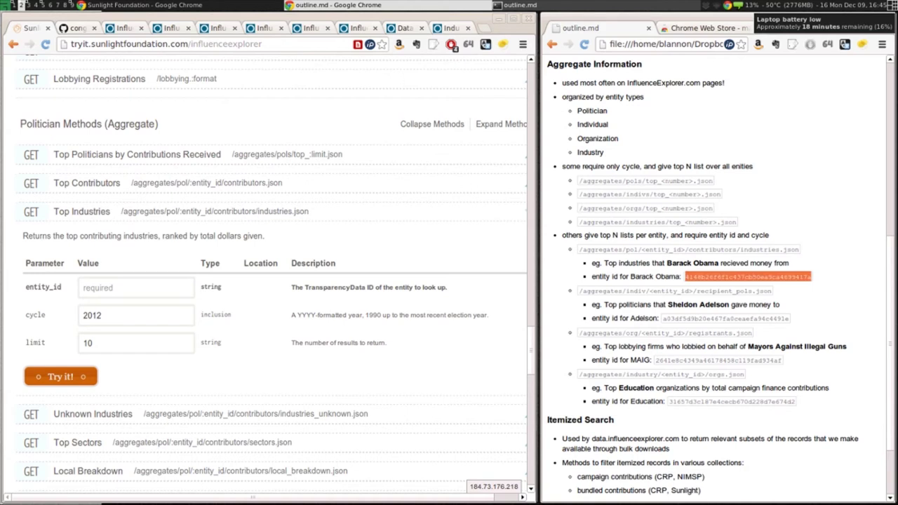
key("alt+Tab")
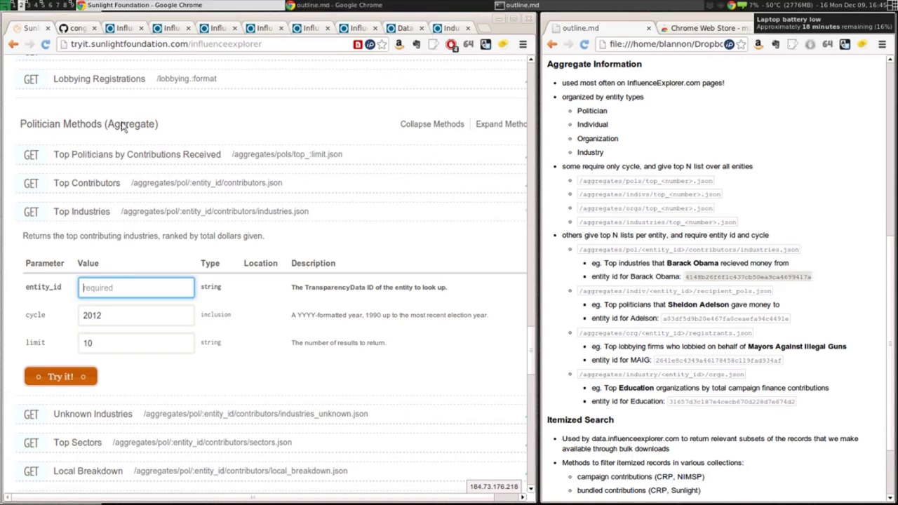
type("4148b26f6f1c437cb50ea9ca4699417a")
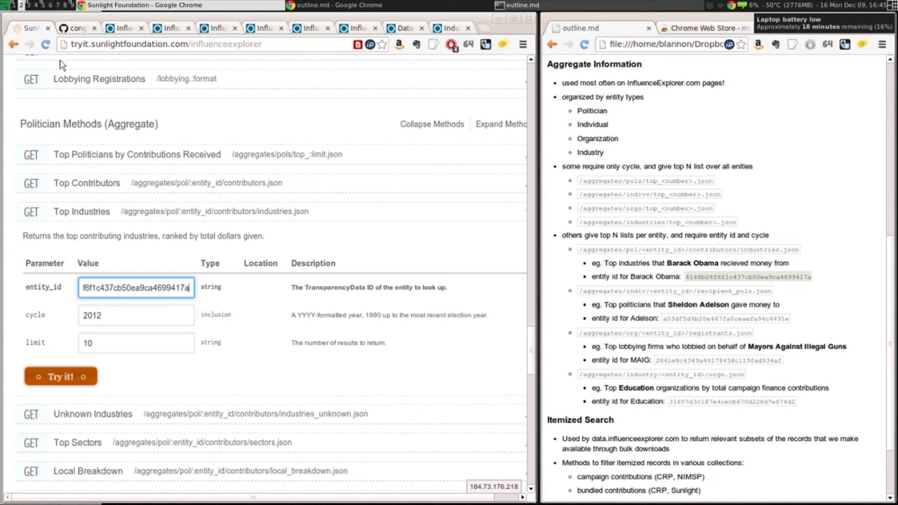
Run Top Industries for 2012 and review returned industries like RETIRED and LAWYERS/LAW FIRMS.
left_click(60, 377)
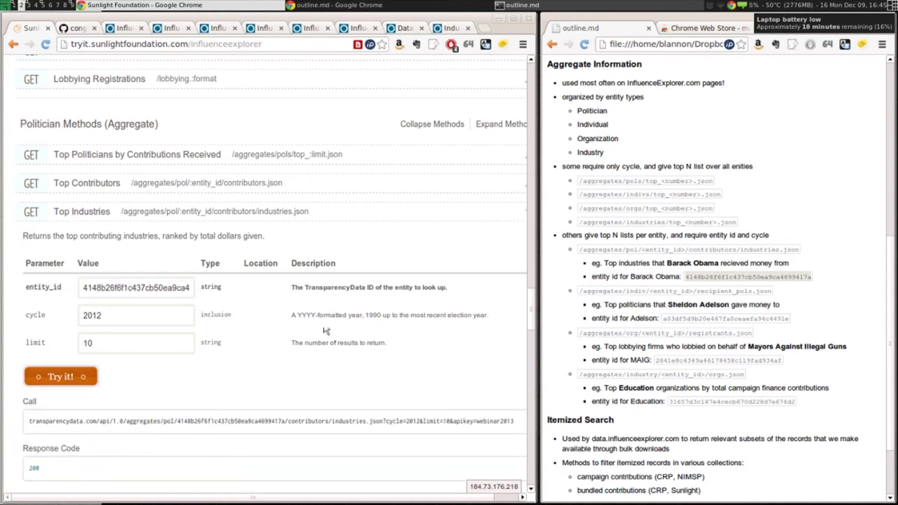
scroll(254, 258, "down", 5)
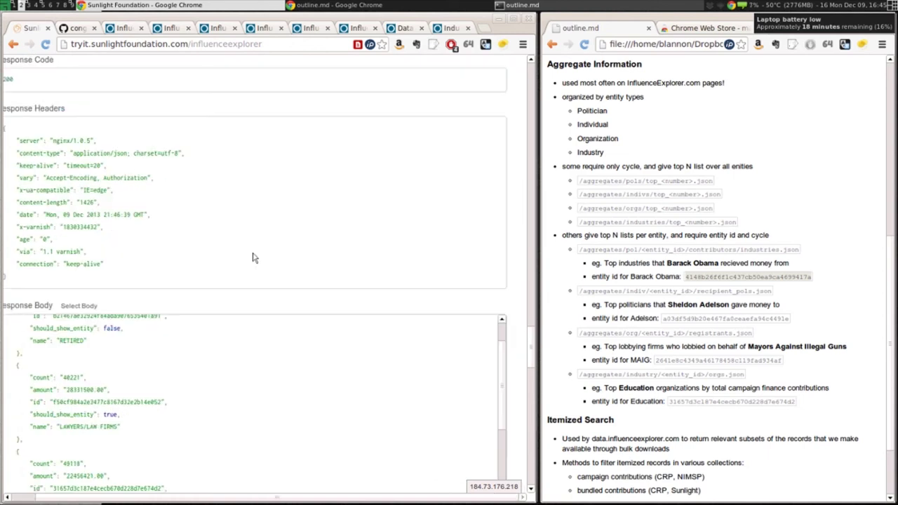
scroll(233, 236, "left", 2)
scroll(233, 236, "down", 2)
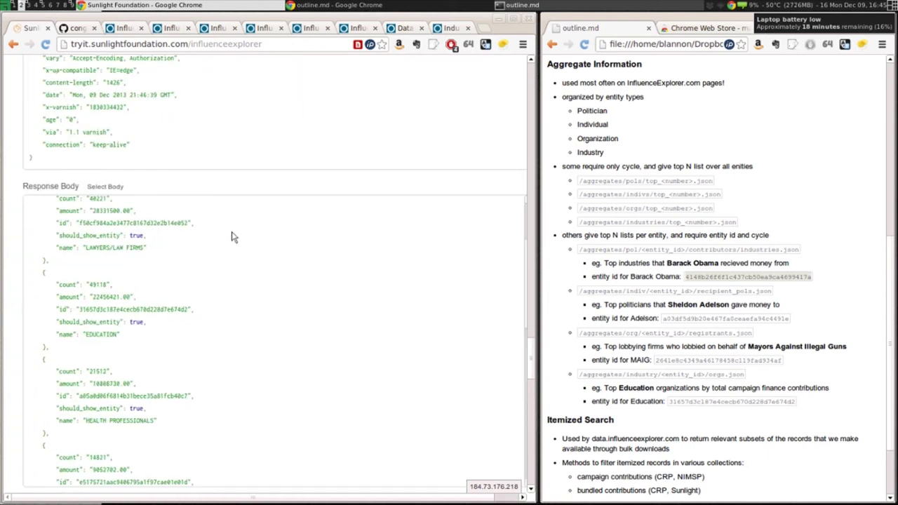
scroll(232, 236, "up", 3)
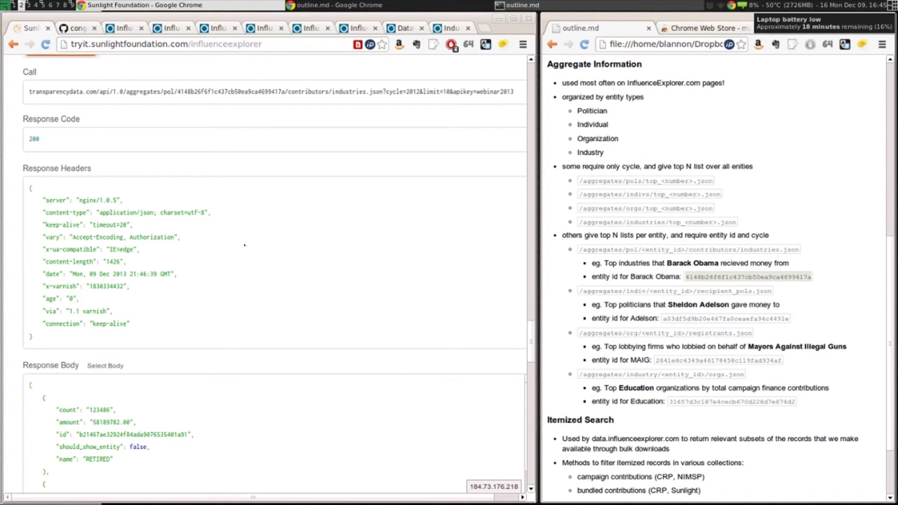
scroll(245, 245, "down", 2)
scroll(362, 368, "down", 4)
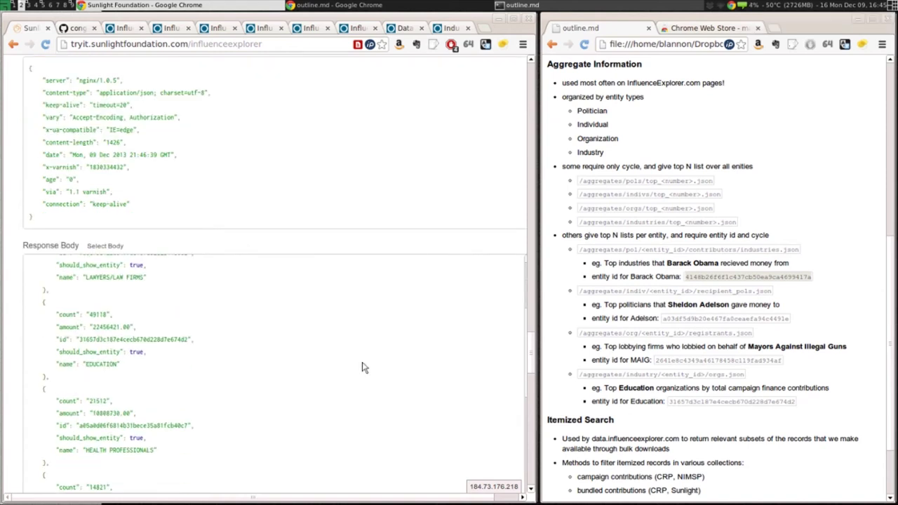
scroll(363, 368, "down", 1)
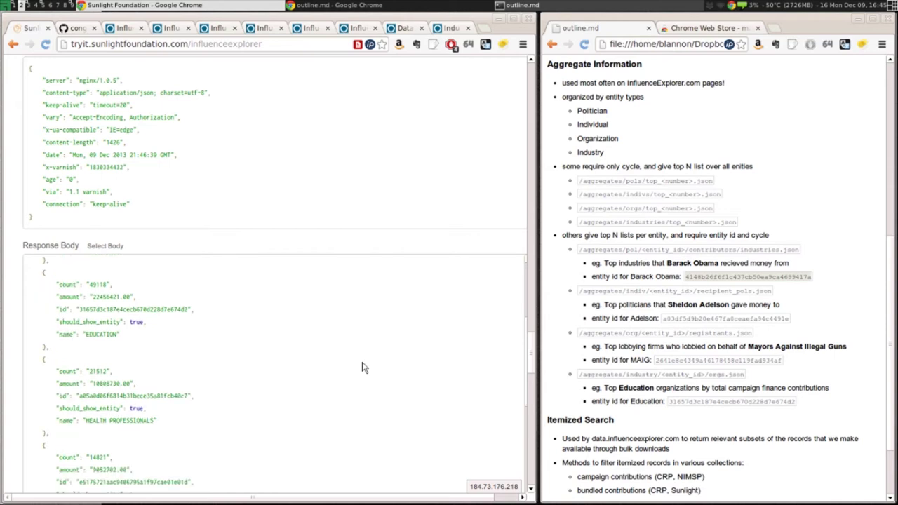
scroll(363, 368, "down", 6)
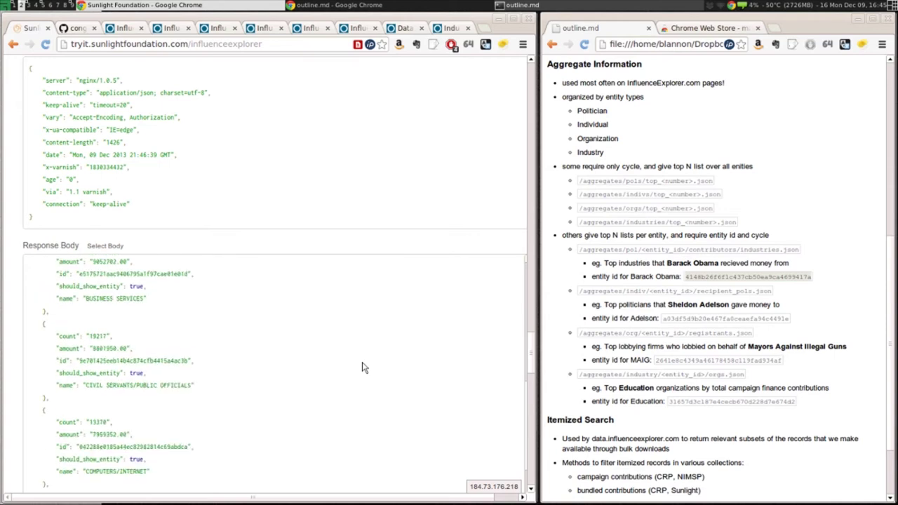
scroll(363, 368, "down", 4)
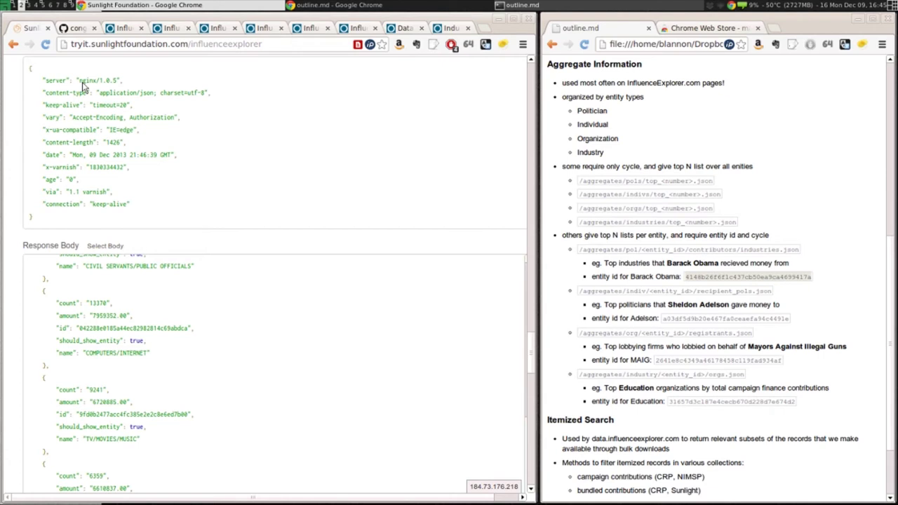
scroll(82, 86, "up", 15)
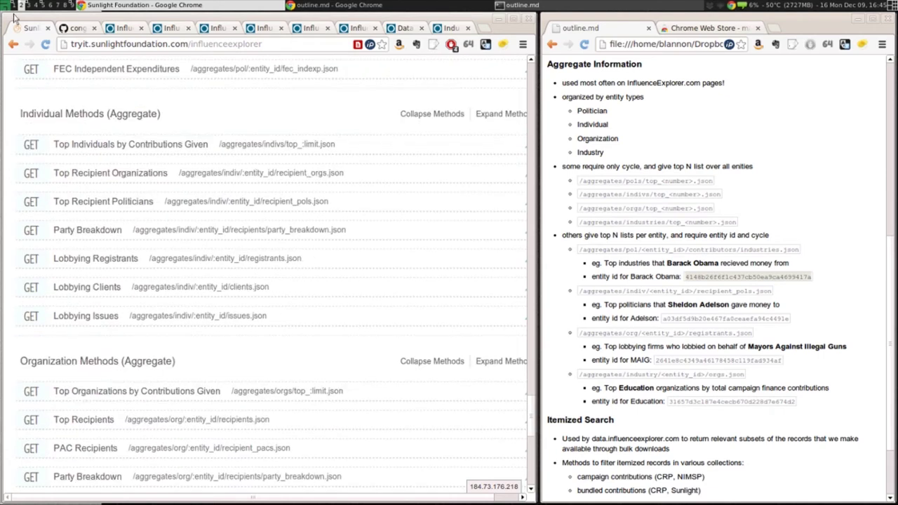
Browse the Organization and Individual method lists, then go to the 'Data | Influence Explorer' tab.
key("Down")
key("Down")
key("Down")
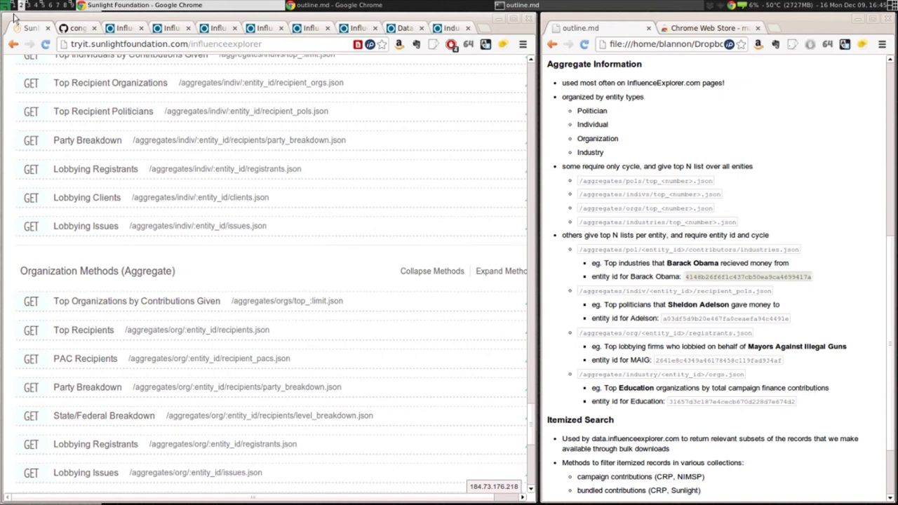
scroll(96, 99, "up", 3)
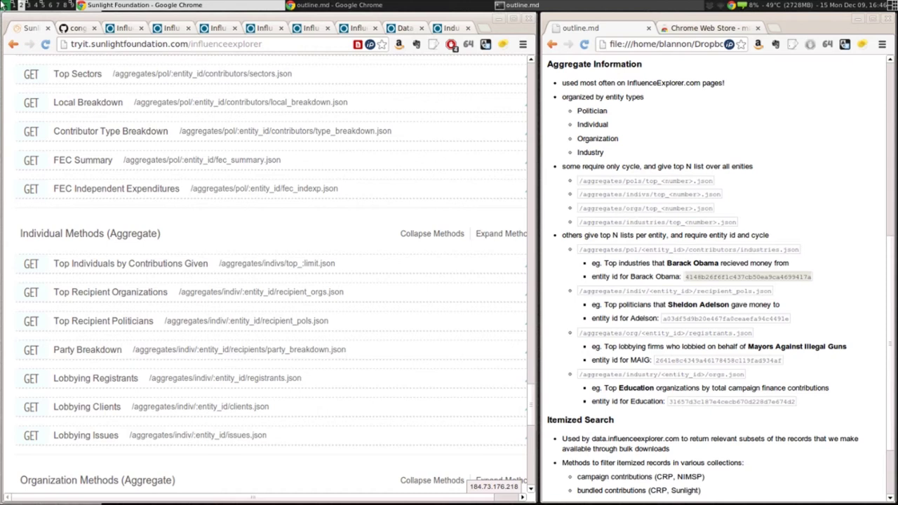
scroll(87, 350, "down", 5)
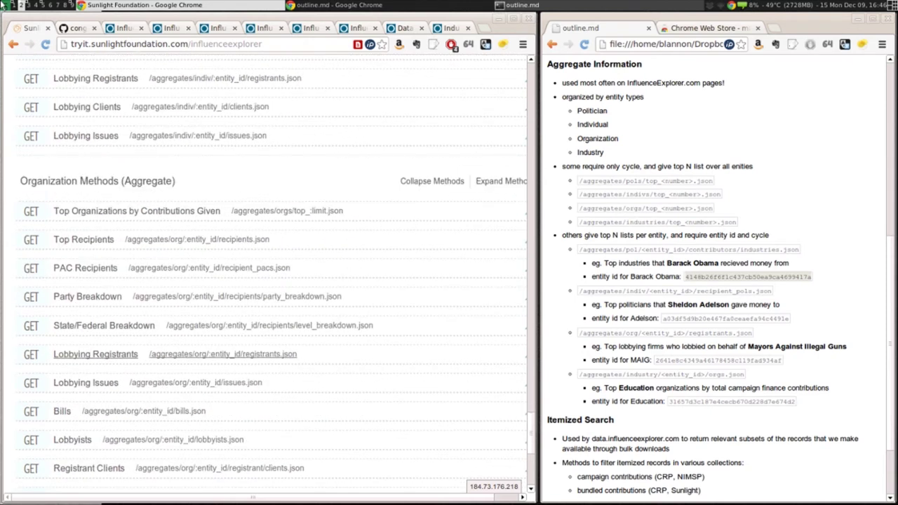
scroll(87, 358, "down", 5)
scroll(88, 358, "up", 5)
scroll(85, 358, "down", 5)
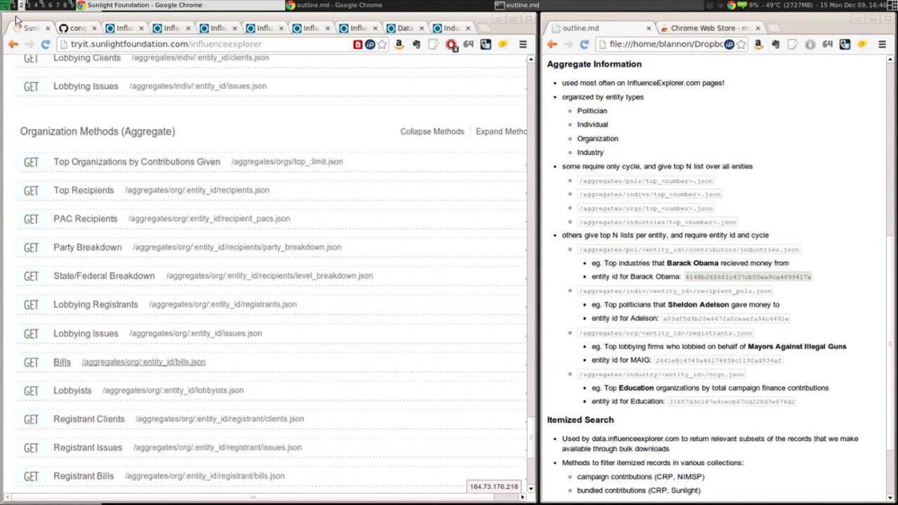
scroll(83, 368, "up", 20)
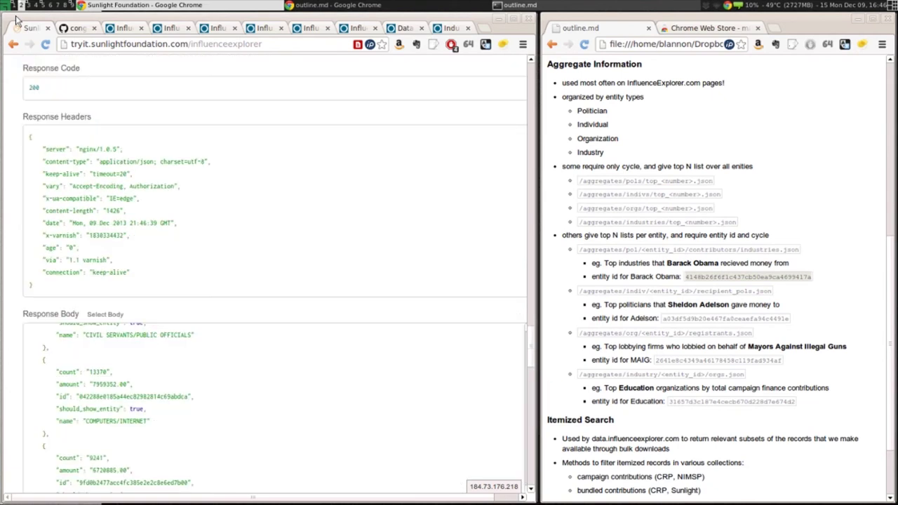
scroll(83, 387, "up", 15)
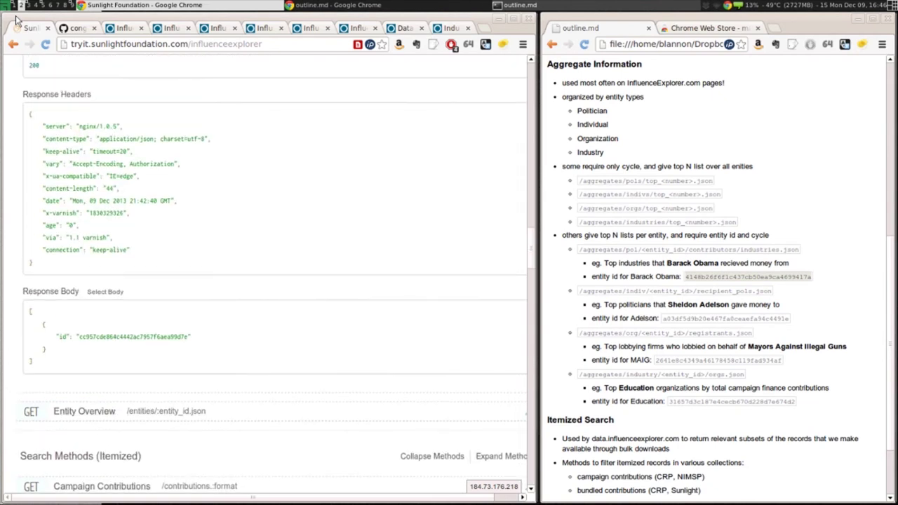
scroll(16, 19, "down", 12)
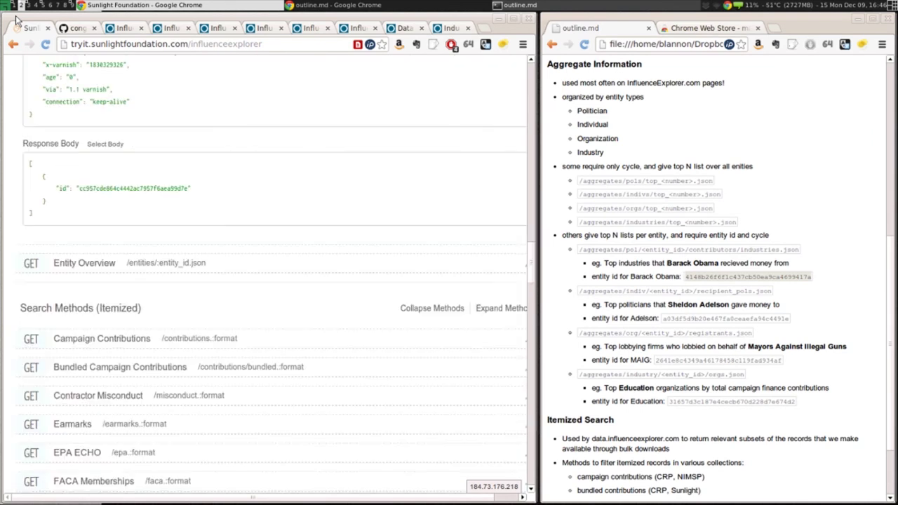
scroll(15, 20, "up", 2)
scroll(315, 319, "down", 2)
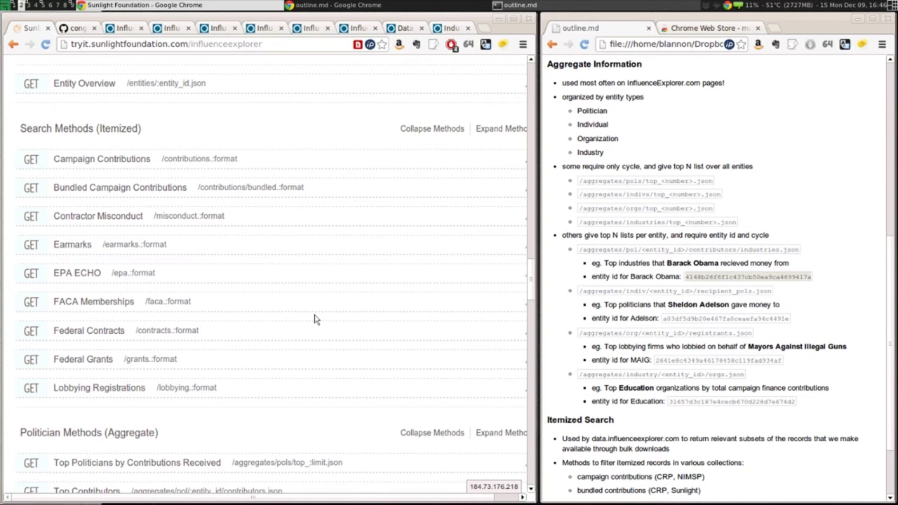
key("ctrl+shift+Tab")
key("ctrl+shift+Tab")
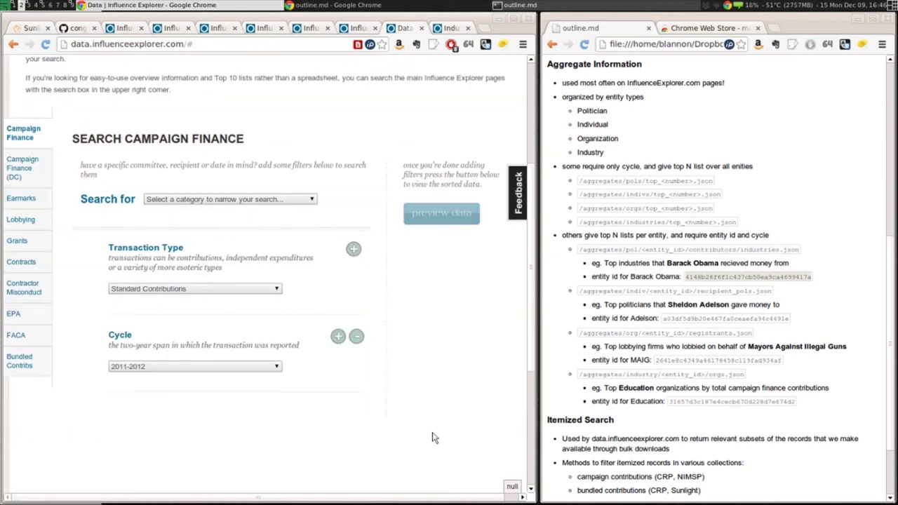
Preview the 2011-2012 Standard Contributions records.
left_click(439, 495)
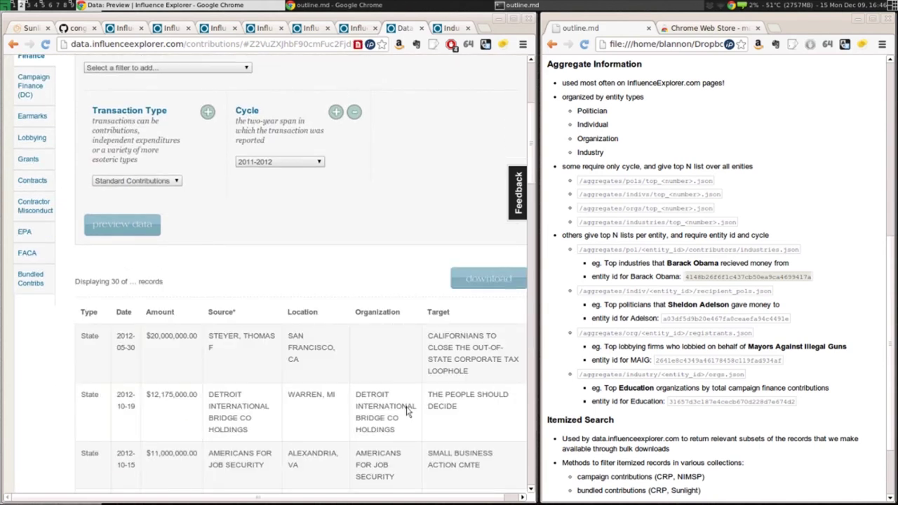
scroll(287, 293, "up", 2)
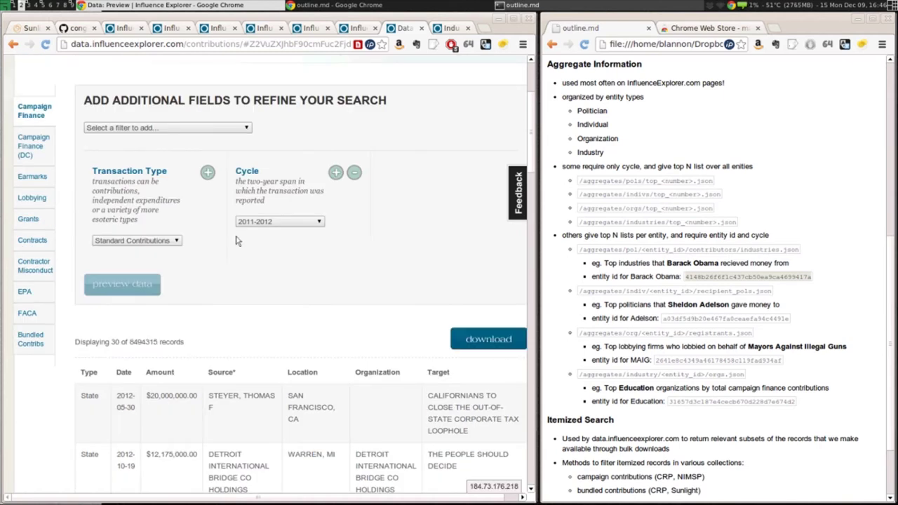
scroll(218, 224, "down", 3)
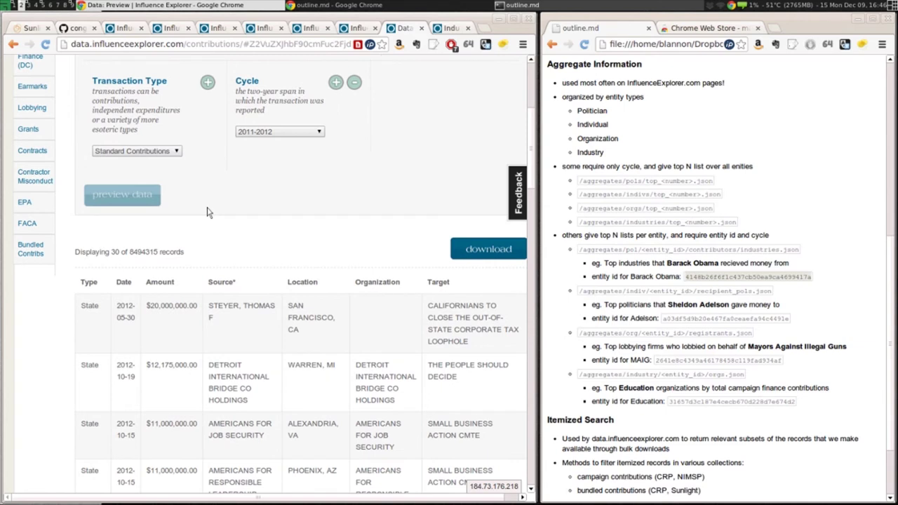
scroll(211, 218, "down", 15)
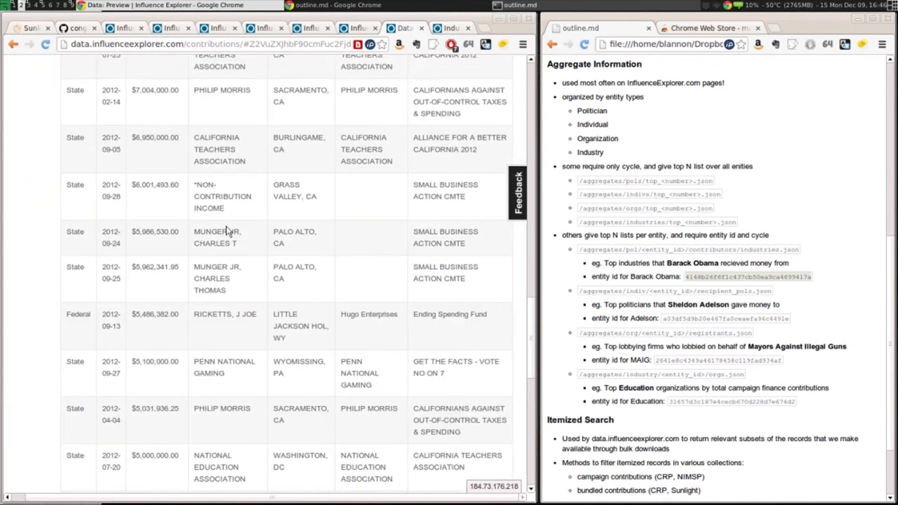
scroll(226, 232, "up", 5)
scroll(227, 232, "up", 10)
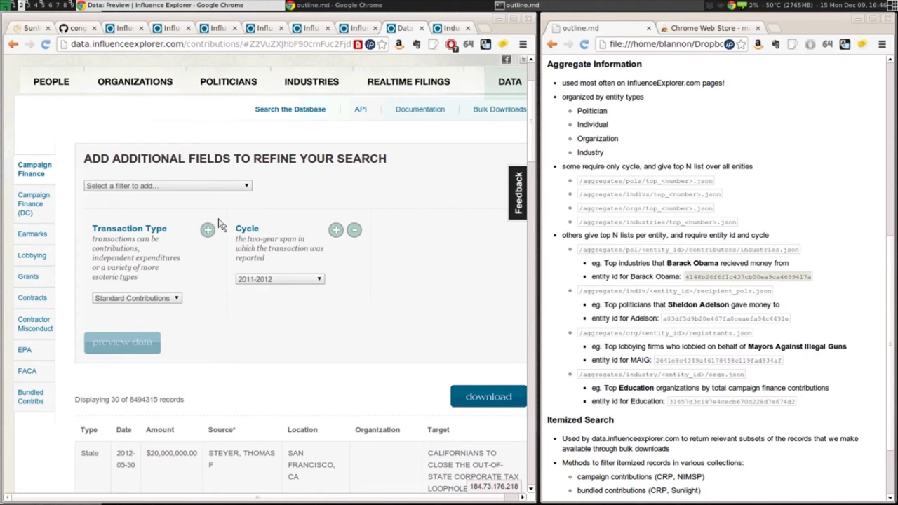
Add a Contributor State (Alabama) filter, preview the 45221 matches, and return to the API console.
left_click(204, 185)
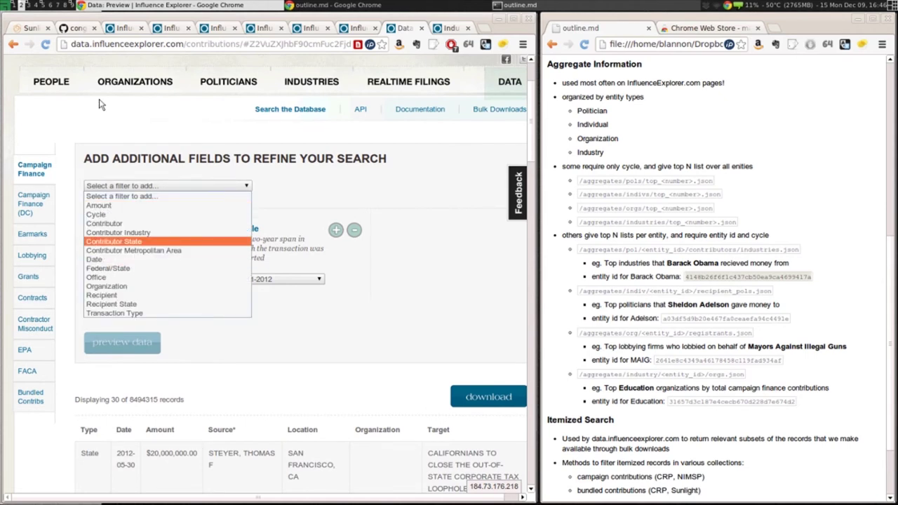
left_click(126, 240)
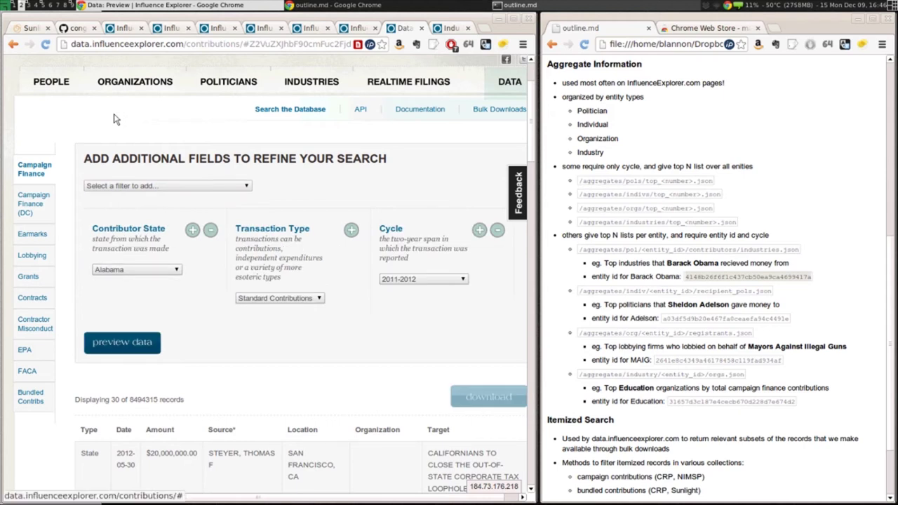
left_click(122, 341)
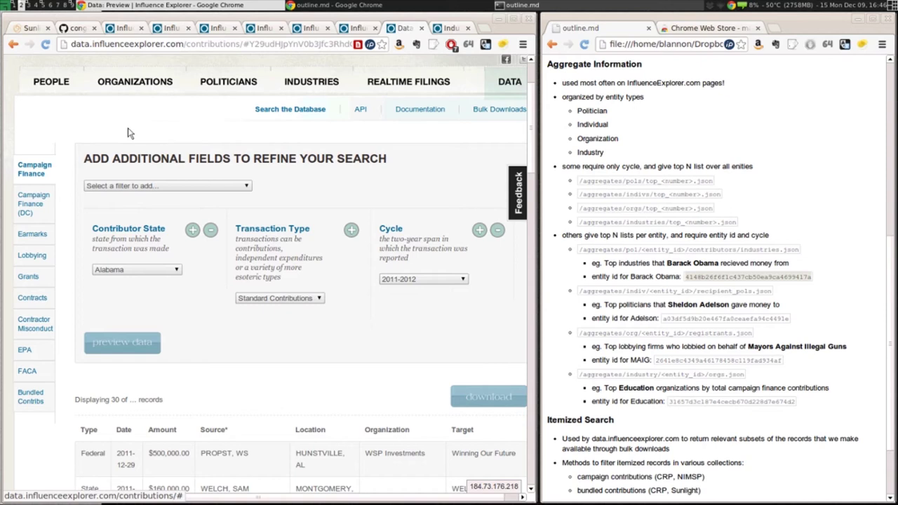
scroll(327, 332, "down", 4)
scroll(327, 332, "down", 4)
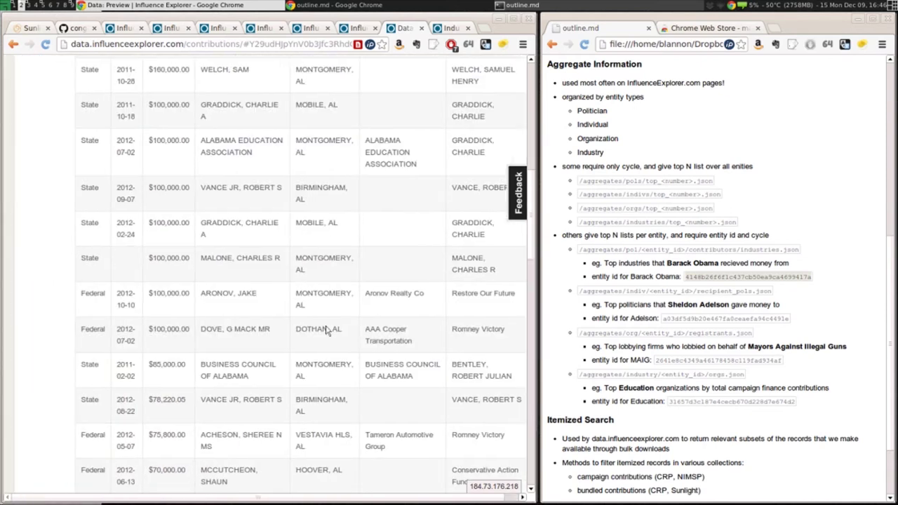
scroll(327, 332, "up", 10)
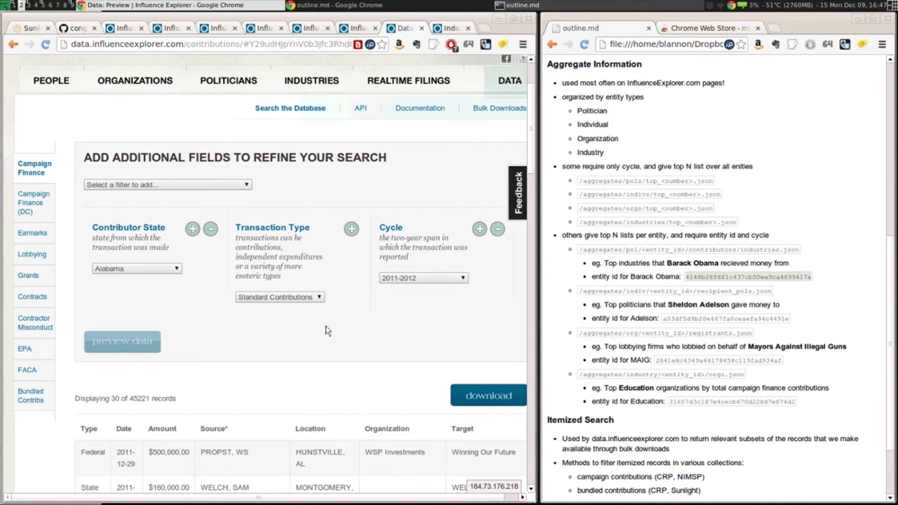
left_click(29, 28)
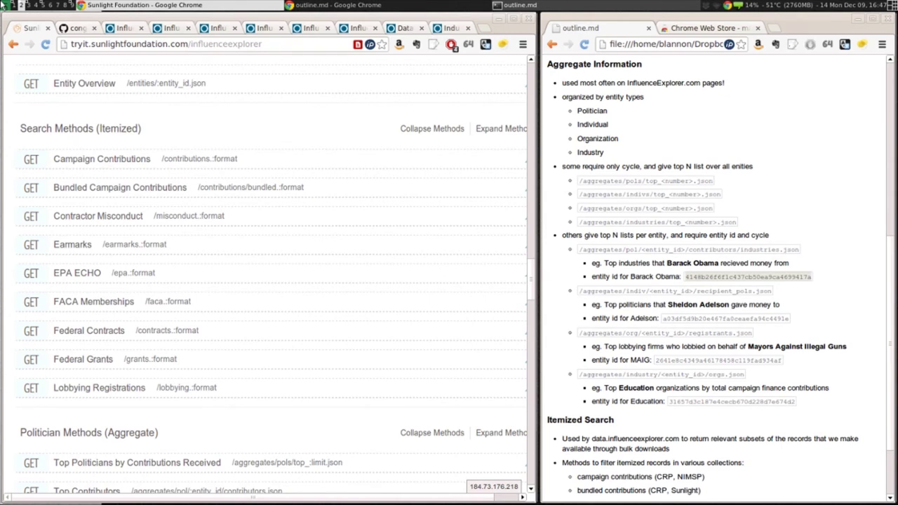
Expand the GET Campaign Contributions method and look over its parameters.
left_click(102, 159)
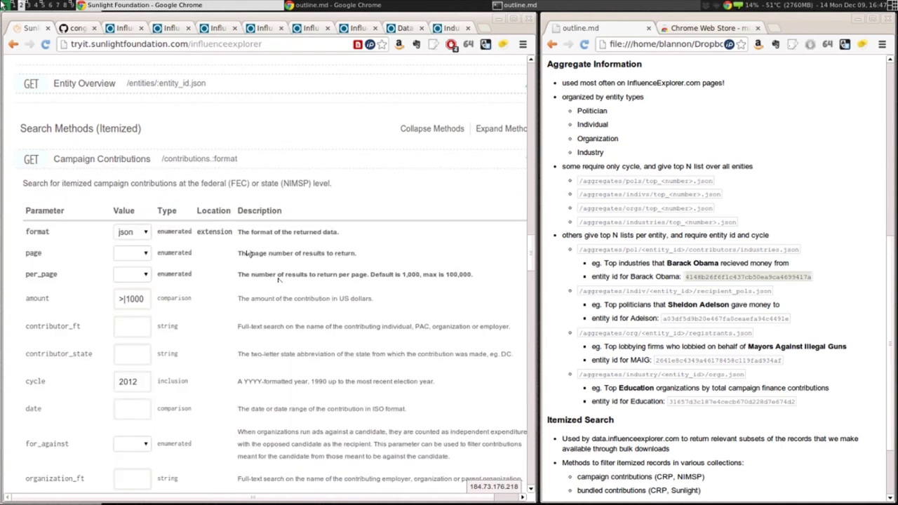
scroll(280, 281, "down", 5)
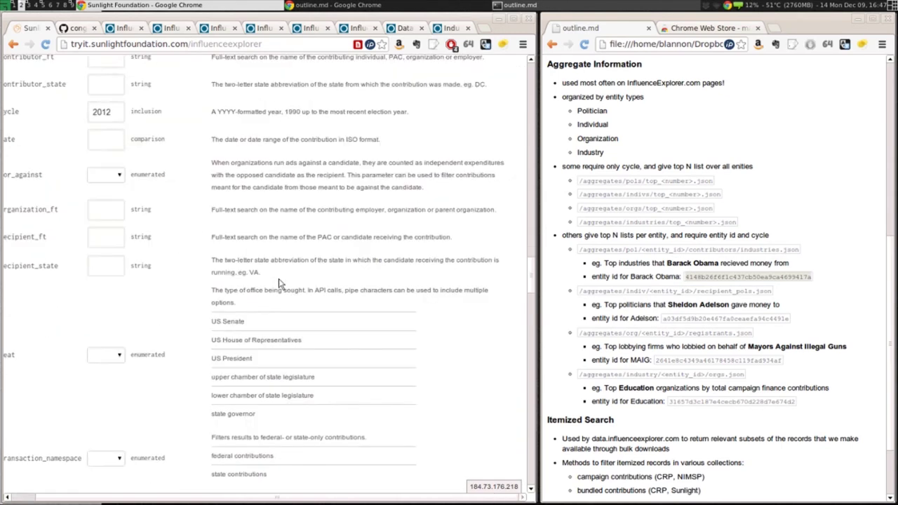
scroll(275, 280, "down", 2)
scroll(275, 277, "up", 7)
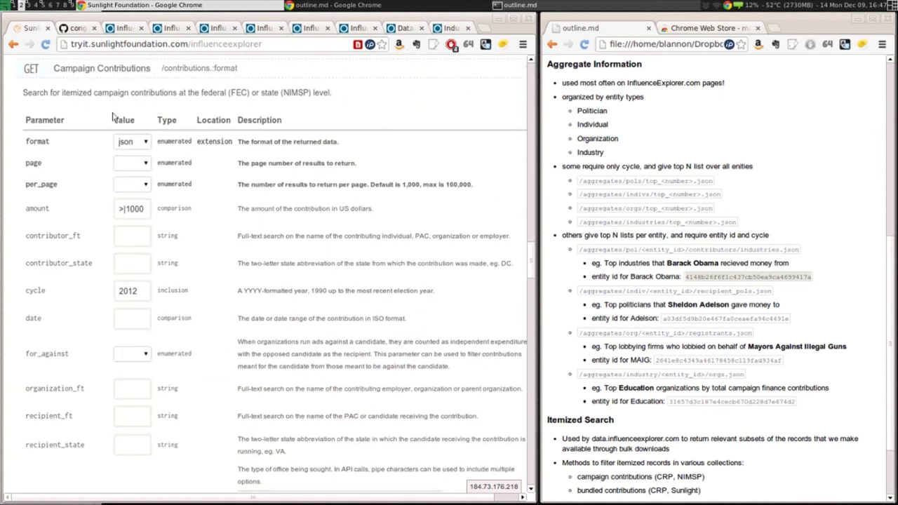
scroll(149, 154, "down", 1)
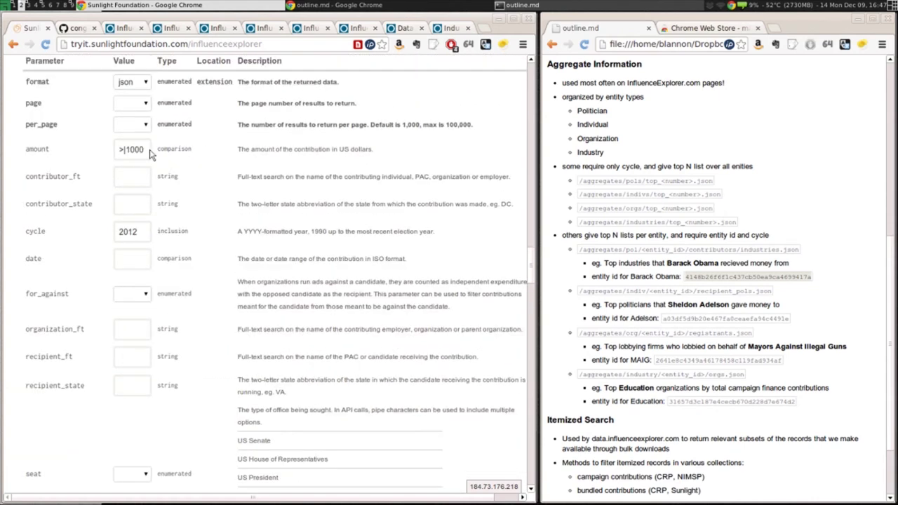
left_click(130, 176)
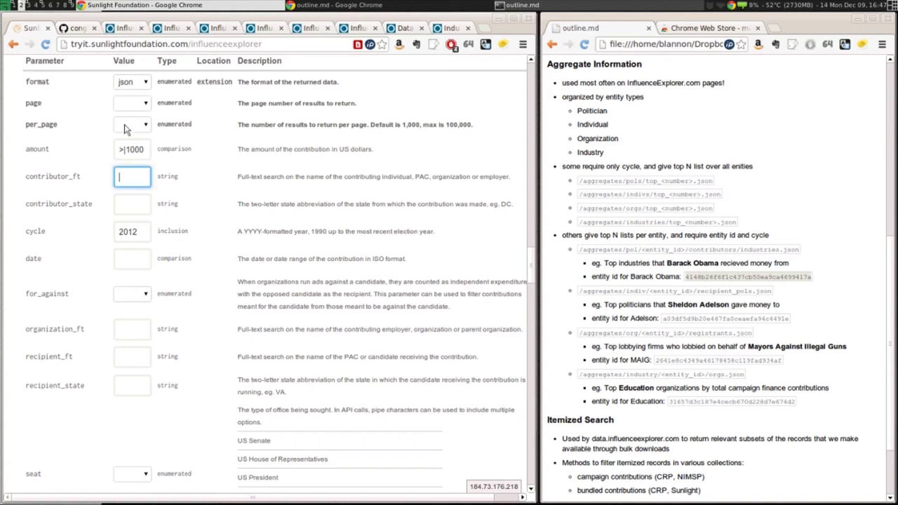
scroll(128, 134, "down", 2)
left_click(128, 134)
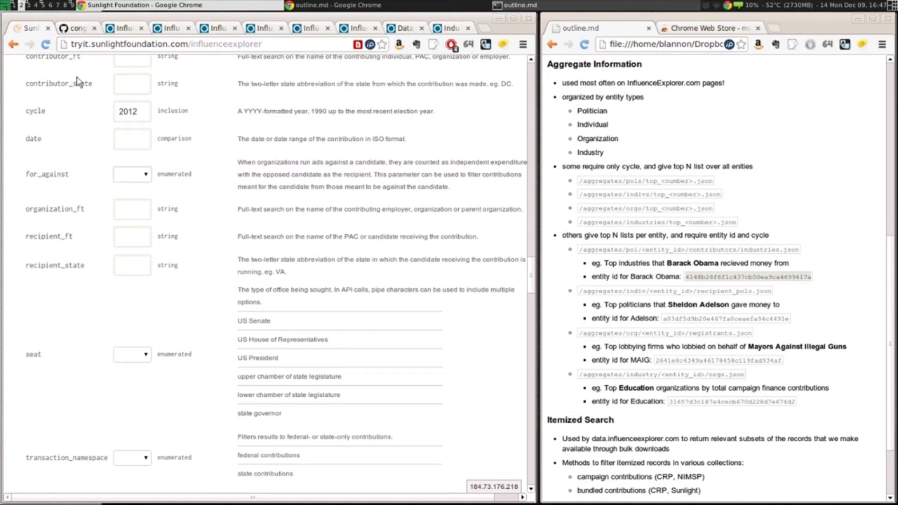
Set recipient_state to NJ and contributor_state to PA.
left_click(132, 265)
type("NJ")
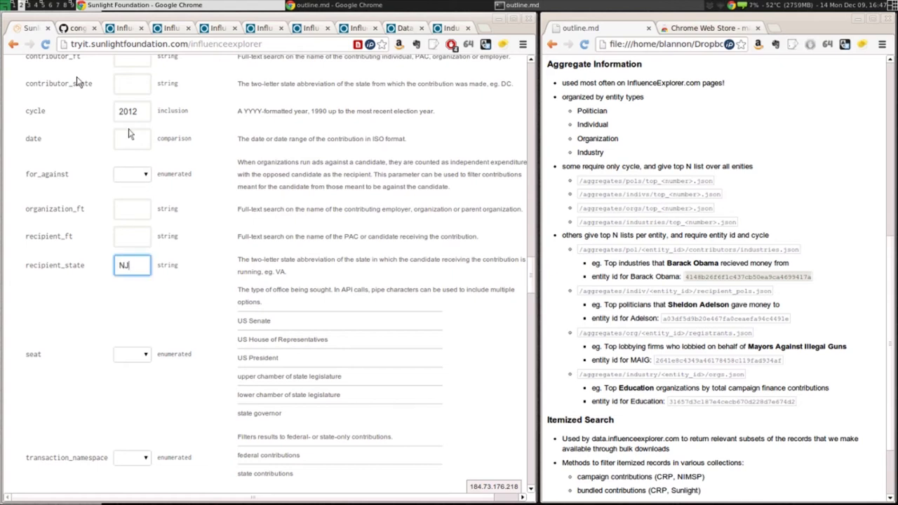
scroll(140, 145, "down", 1)
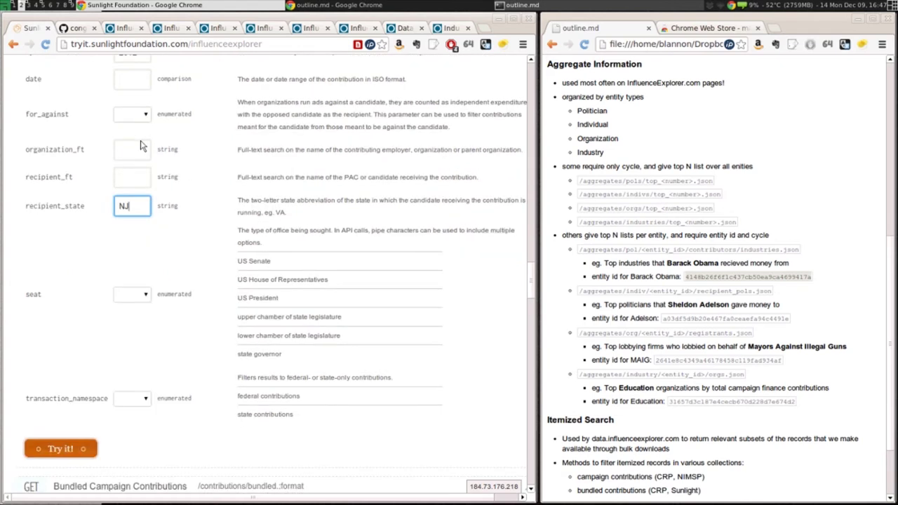
scroll(169, 173, "up", 4)
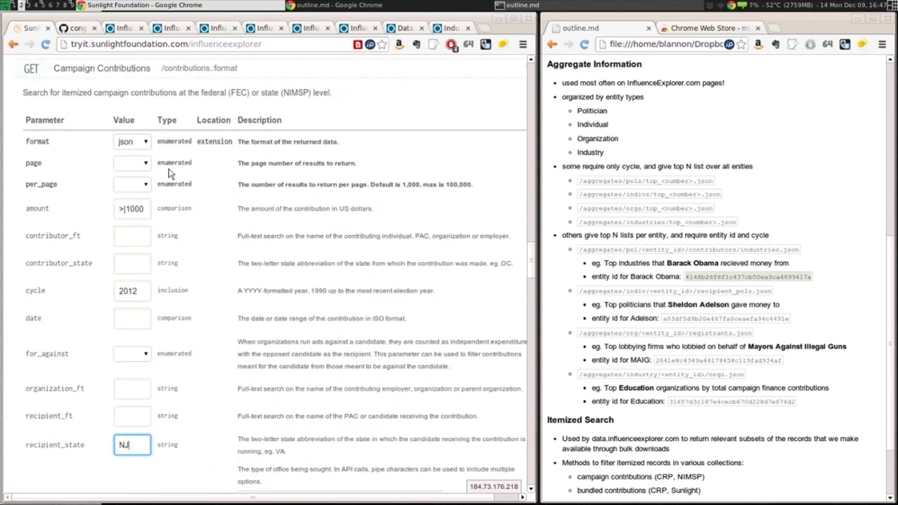
left_click(132, 264)
type("PZA")
key("BackSpace")
key("BackSpace")
type("A")
Change the amount filter to >|10000.
scroll(201, 200, "down", 2)
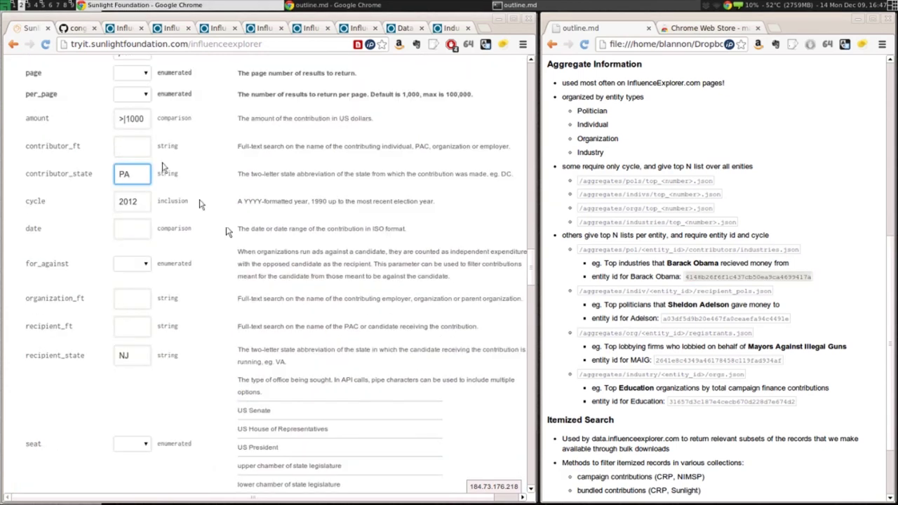
double_click(135, 119)
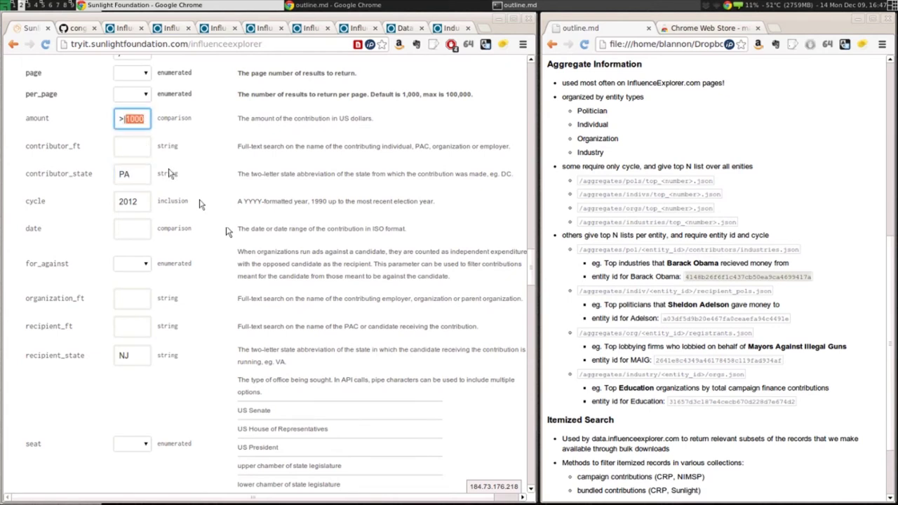
type("10000")
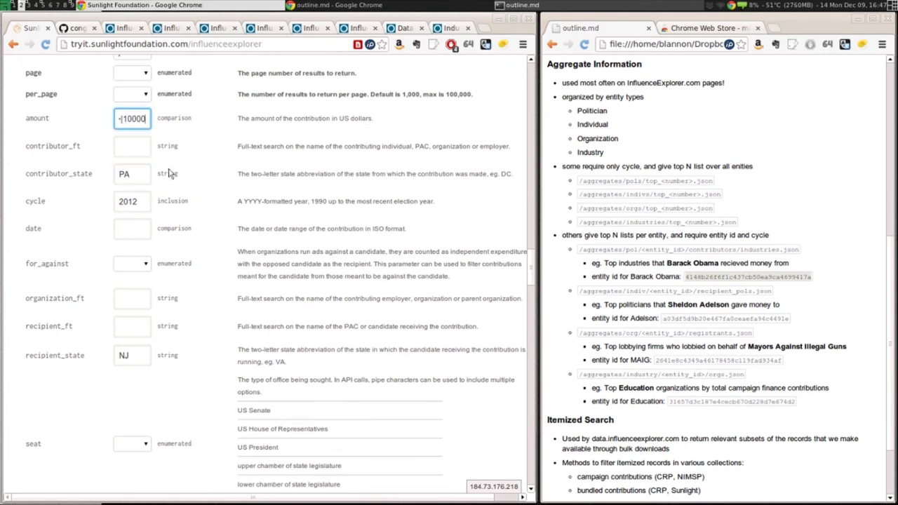
scroll(168, 174, "down", 6)
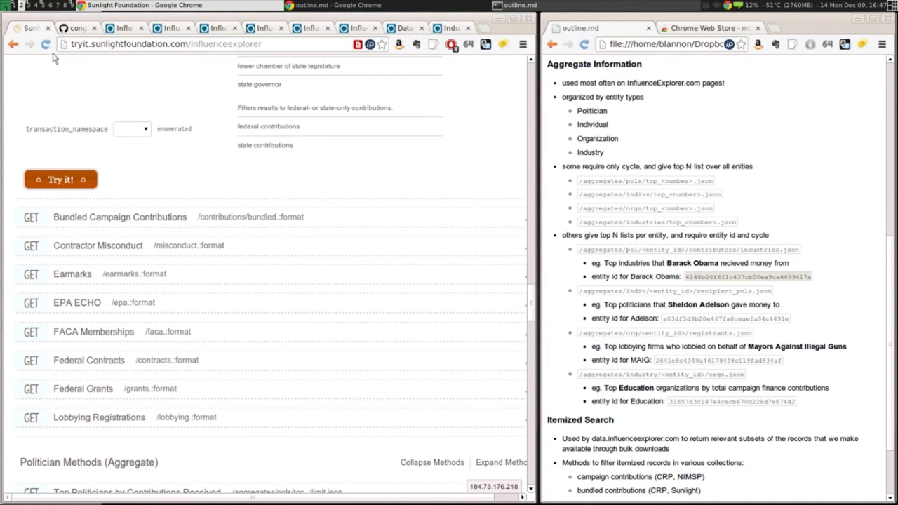
Run the Campaign Contributions query and scroll down to its code 200 response and call URL.
left_click(61, 180)
scroll(200, 201, "down", 5)
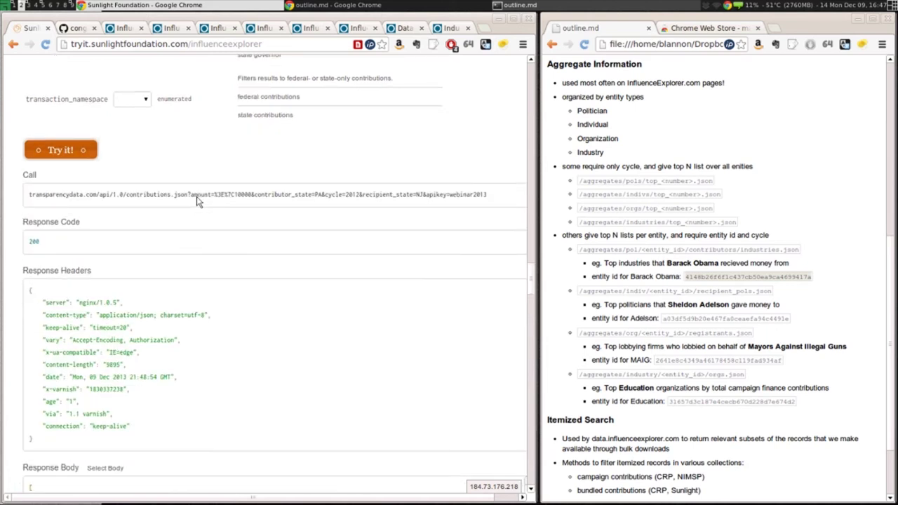
scroll(239, 243, "down", 5)
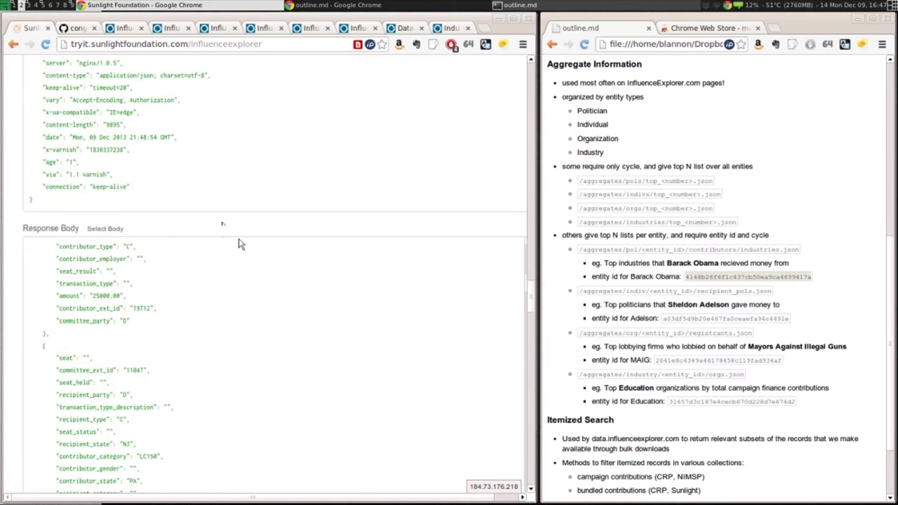
scroll(259, 260, "down", 2)
scroll(252, 256, "up", 3)
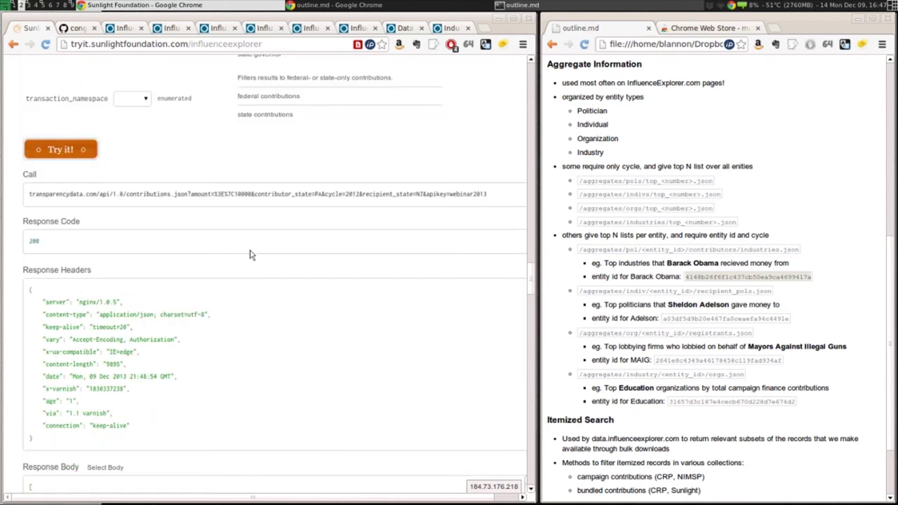
scroll(249, 253, "down", 2)
Copy the transparencydata.com call URL and paste it into a new browser tab.
key("shift+Home")
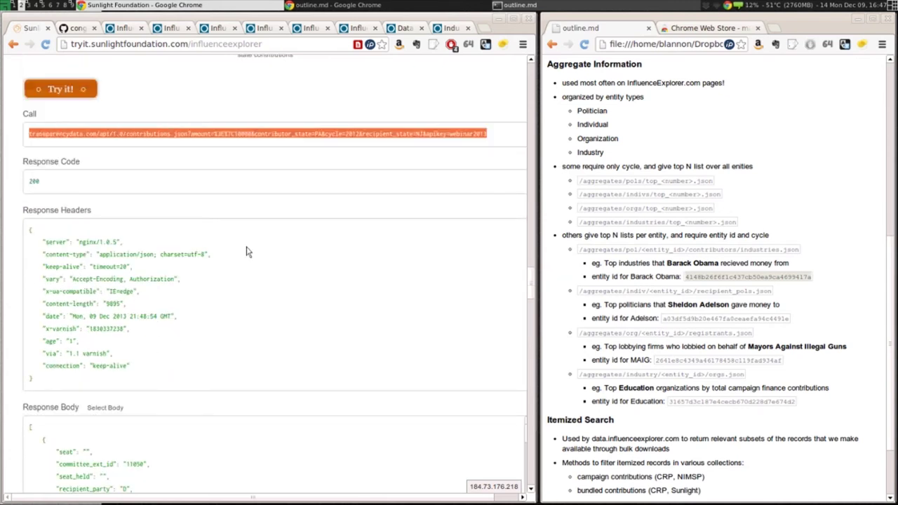
key("ctrl+c")
key("ctrl+t")
key("ctrl+v")
key("Home")
Change the call URL's json extension to csv, load it, and save contributions.csv.
key("ctrl+Right")
key("ctrl+Right")
key("ctrl+Right")
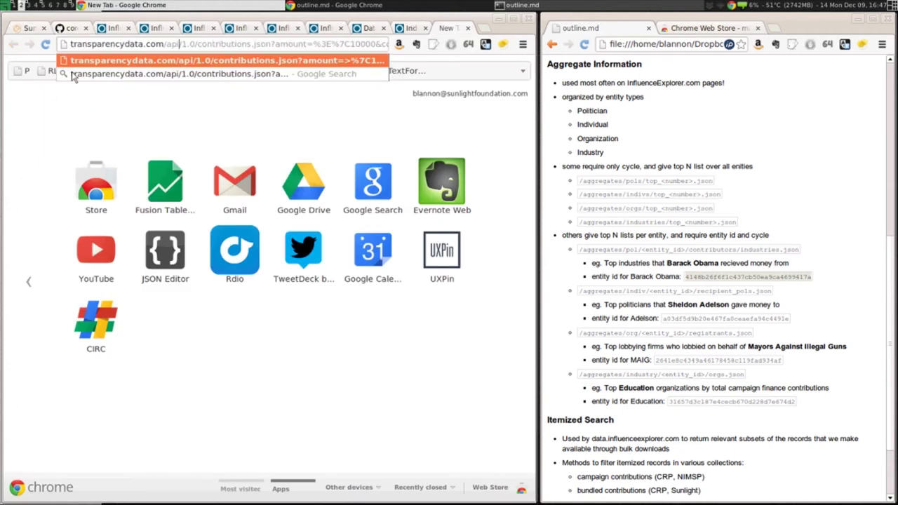
key("Right")
key("Right")
key("Right")
key("Right")
key("Right")
key("Right")
key("Right")
key("BackSpace")
key("BackSpace")
key("BackSpace")
key("BackSpace")
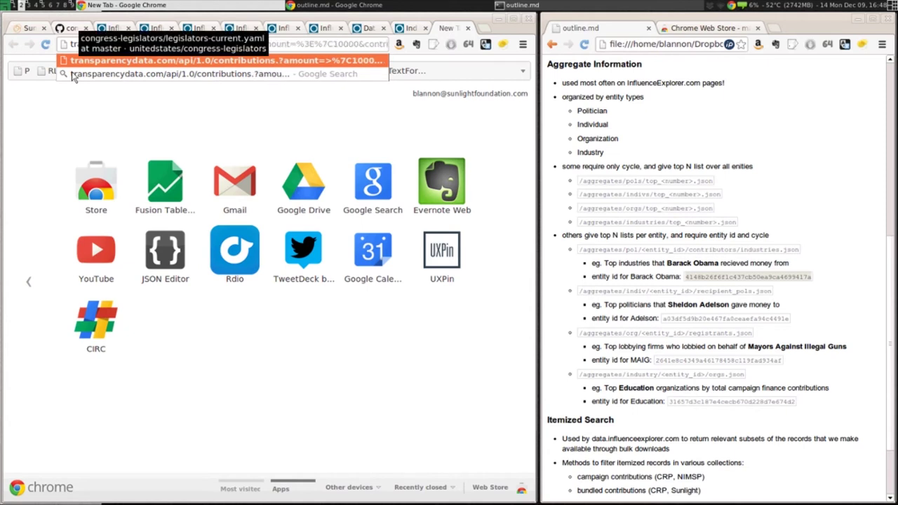
type("csv")
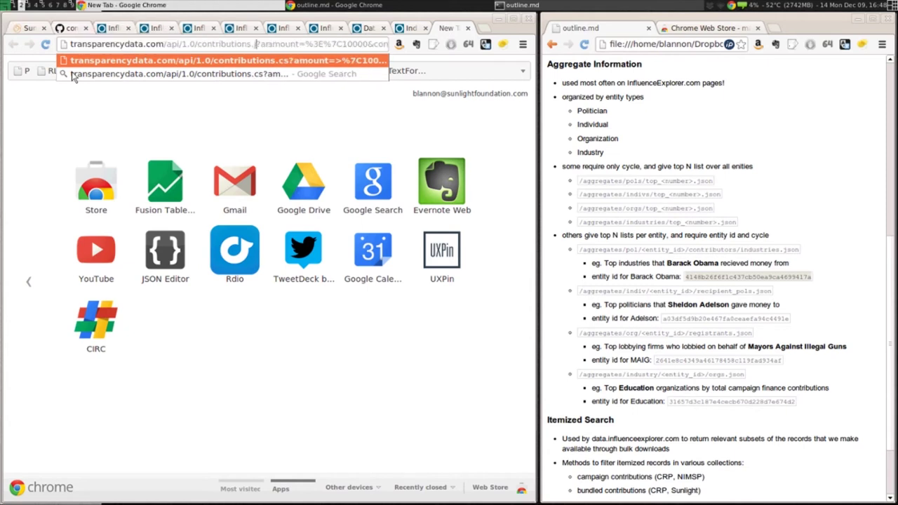
key("Escape")
key("Return")
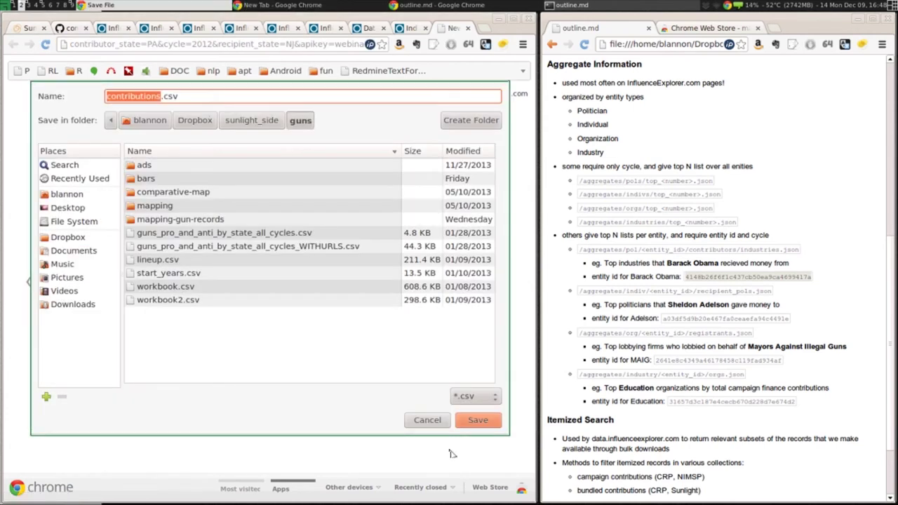
key("Return")
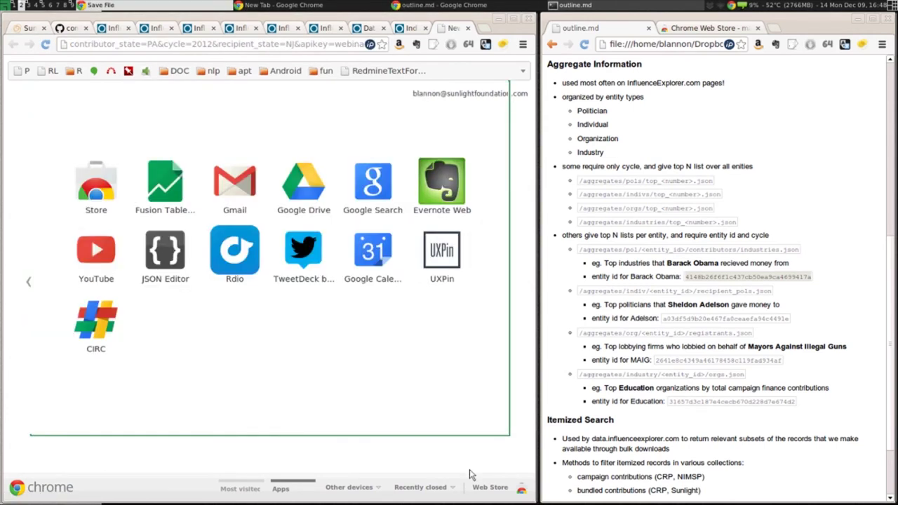
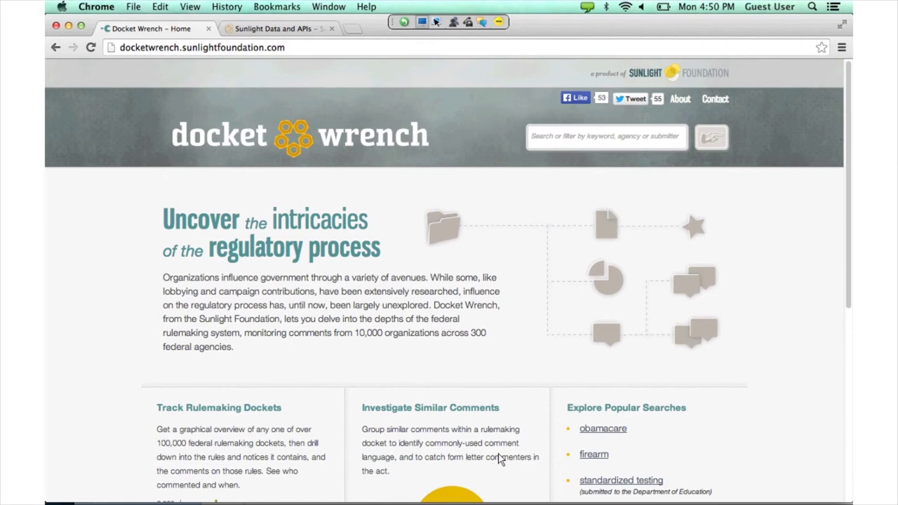
Run Docket Wrench's popular 'obamacare' search, listing 103 dockets and 1792 comments.
key("XF86MonBrightnessDown")
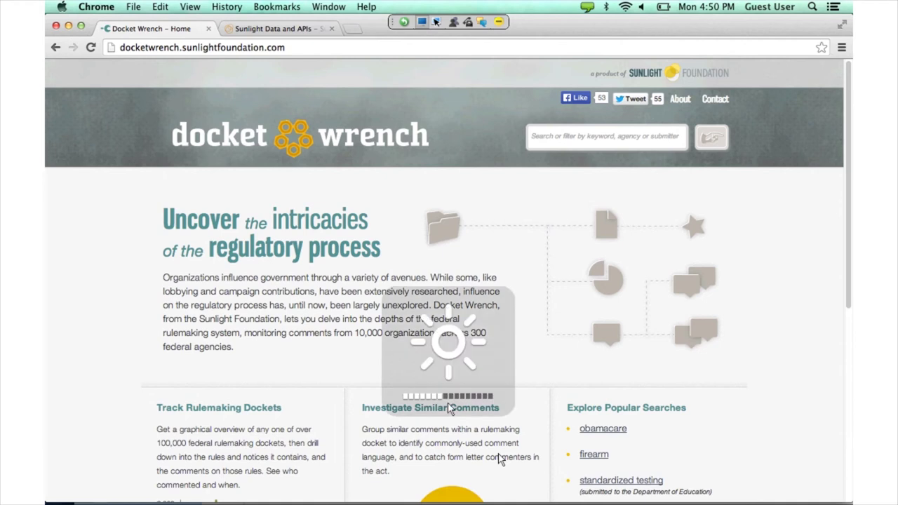
scroll(421, 321, "down", 3)
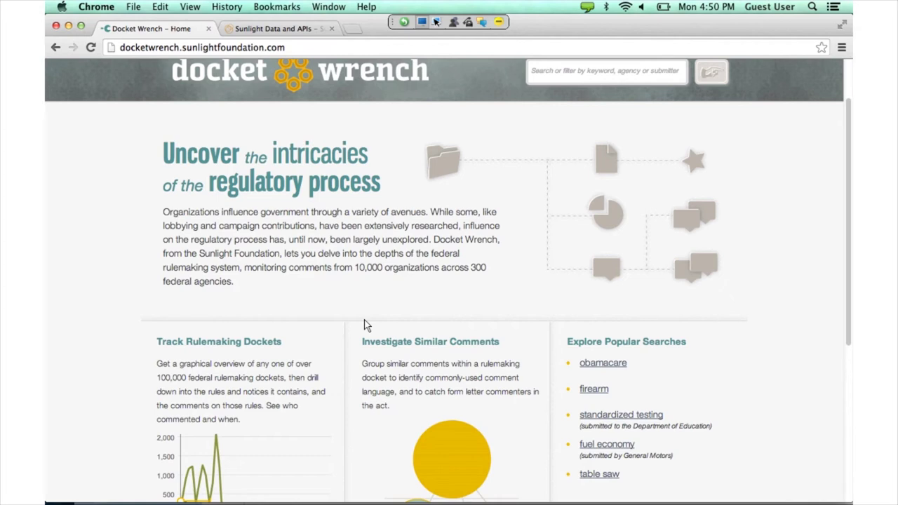
scroll(365, 325, "down", 2)
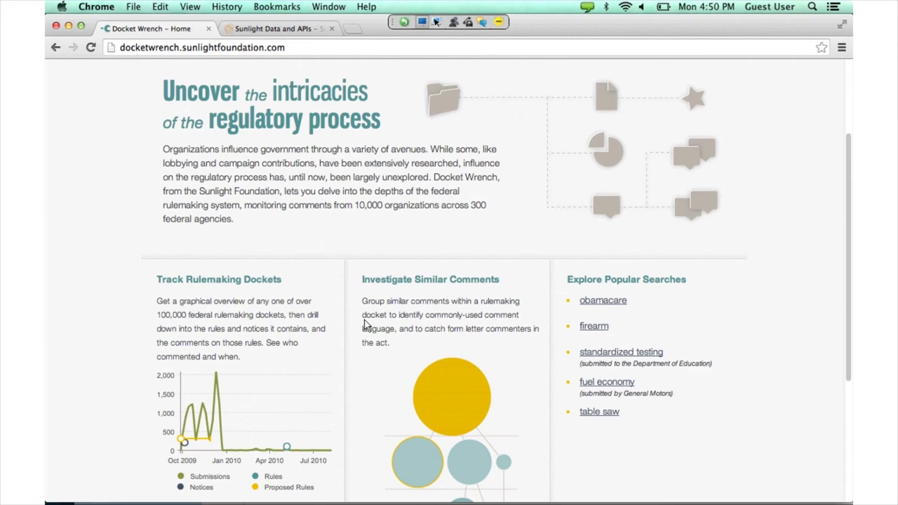
scroll(364, 324, "up", 5)
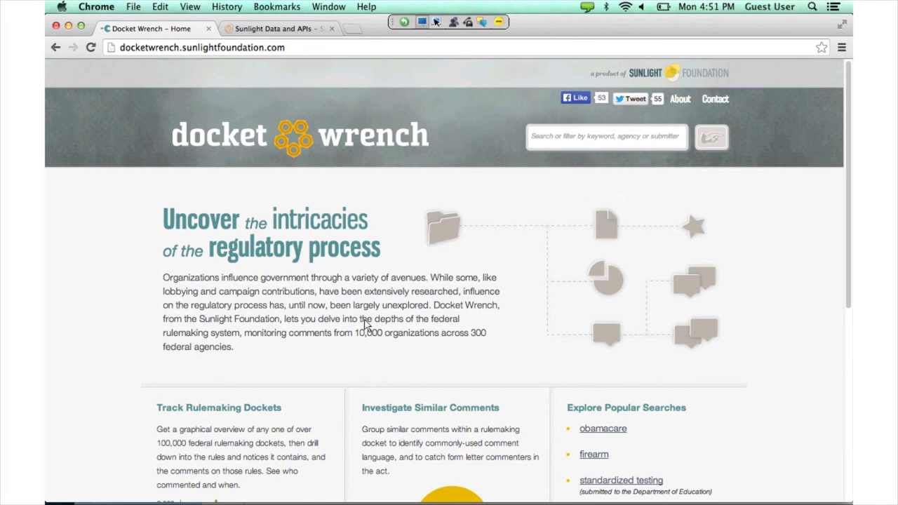
scroll(364, 324, "down", 5)
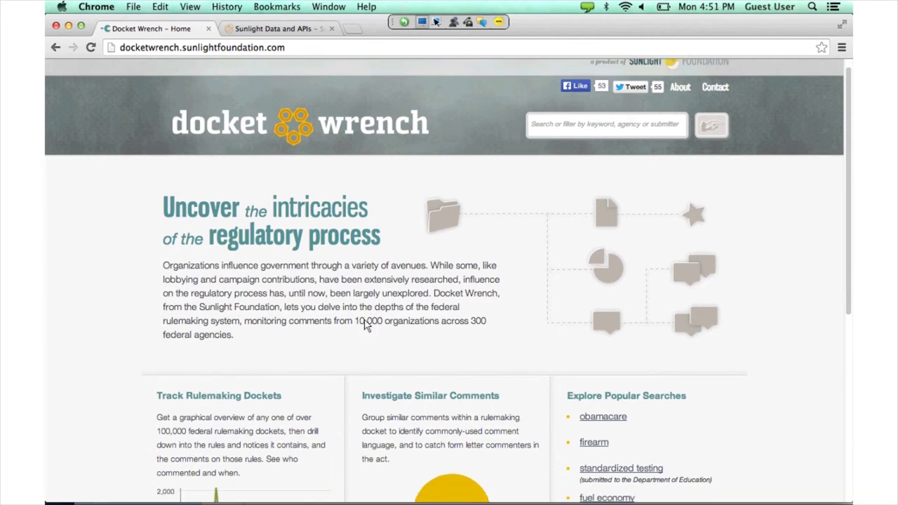
scroll(365, 324, "up", 1)
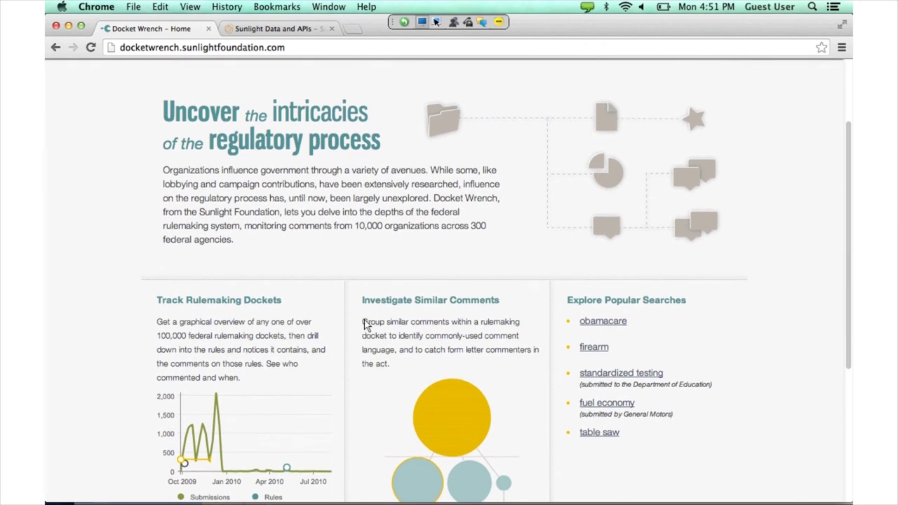
left_click(603, 322)
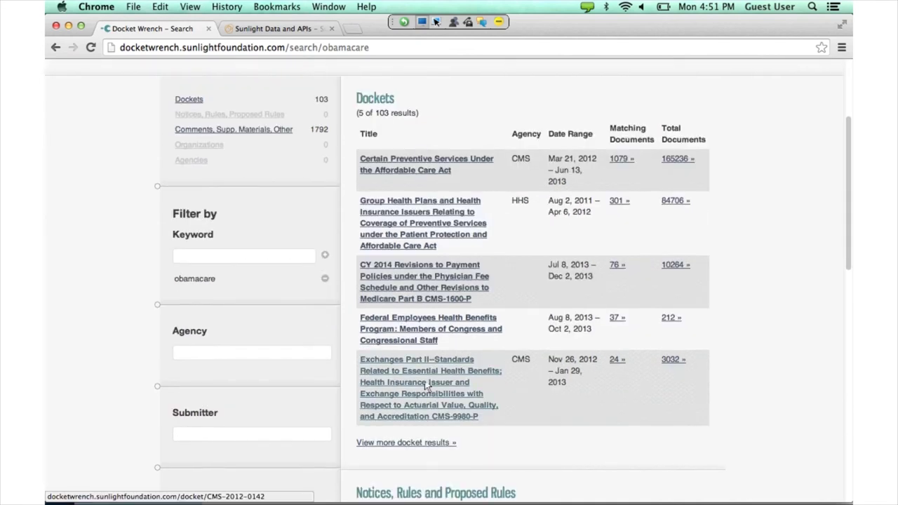
Open the Exchanges Part II docket CMS-2012-0142 and view its comment similarity breakdown.
left_click(426, 386)
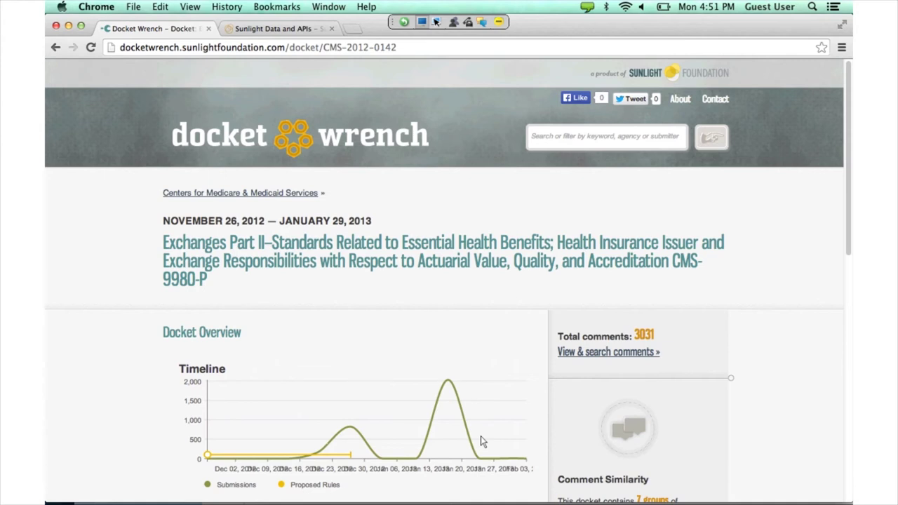
scroll(481, 440, "down", 5)
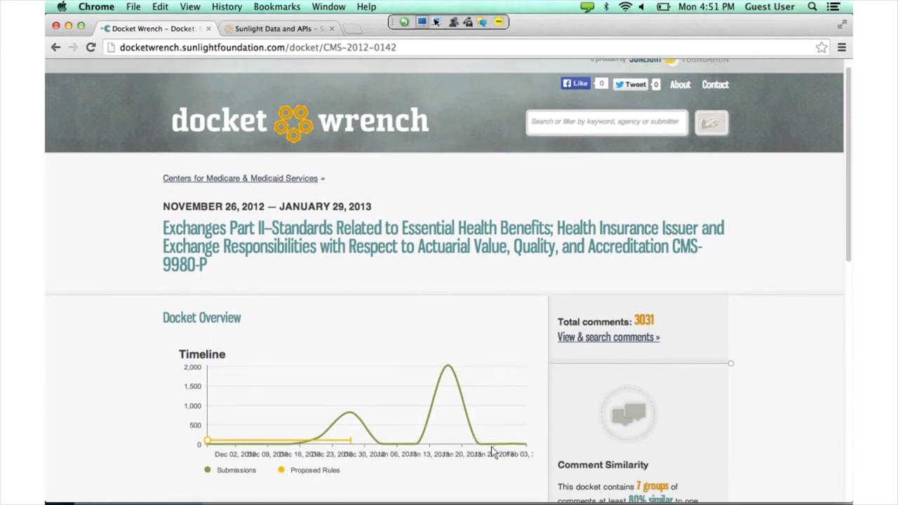
scroll(491, 453, "down", 3)
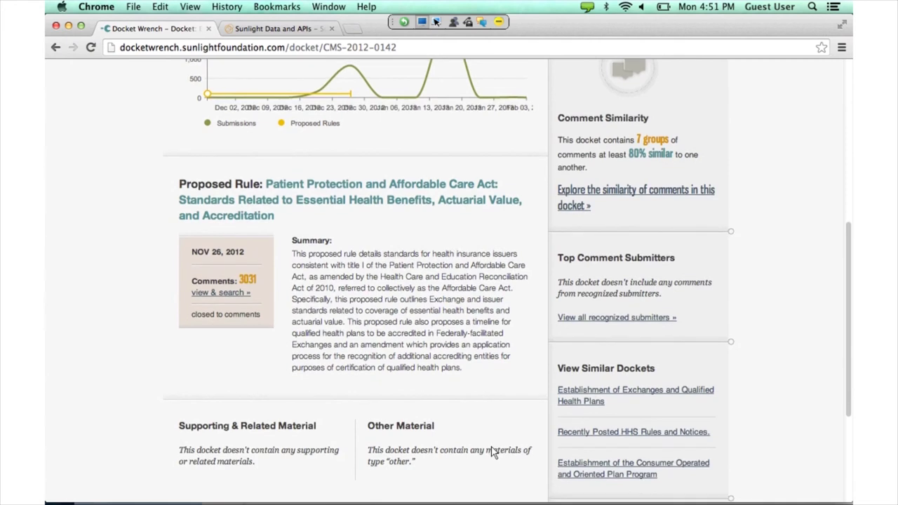
scroll(491, 452, "up", 3)
scroll(492, 453, "down", 3)
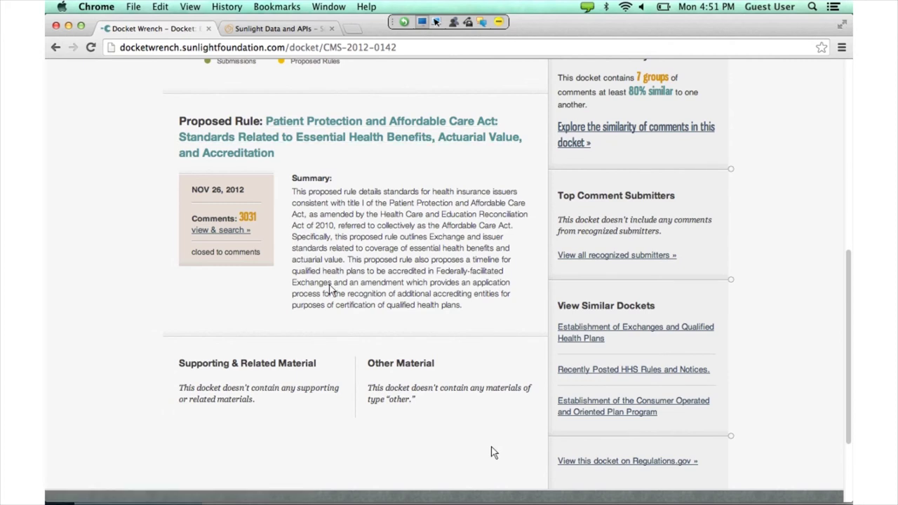
scroll(332, 291, "down", 2)
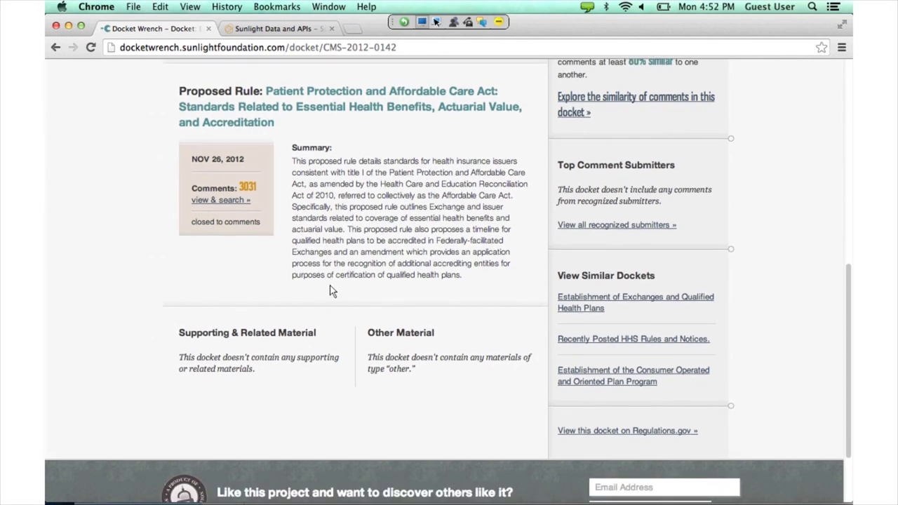
scroll(332, 291, "up", 6)
scroll(332, 291, "down", 1)
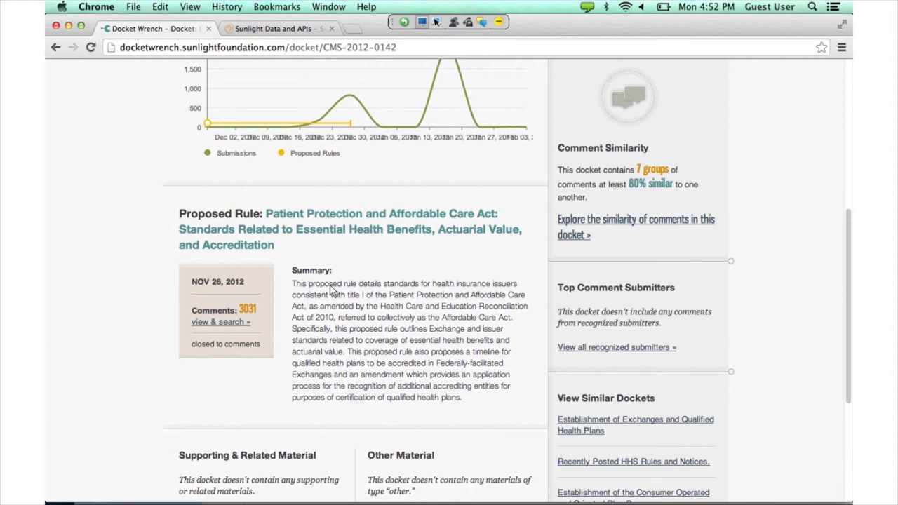
left_click(672, 220)
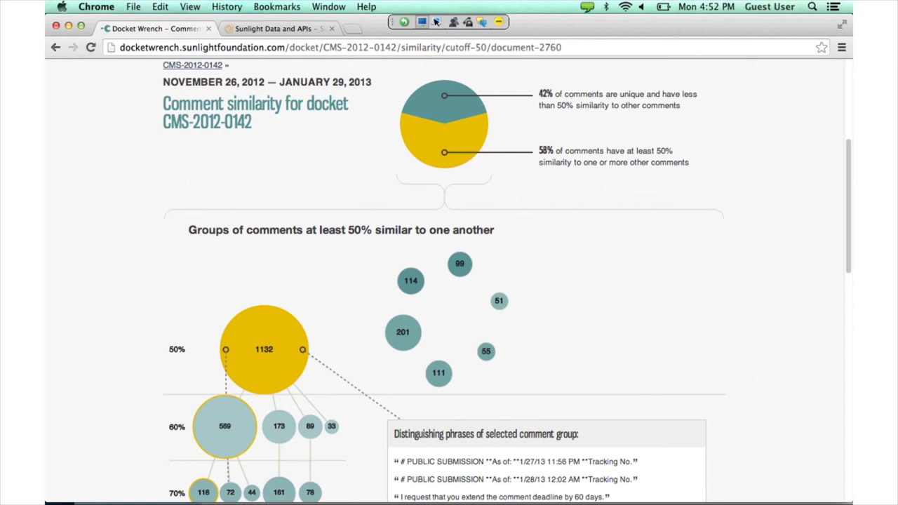
Select the 173-comment group in the 60% similarity row.
scroll(449, 281, "down", 5)
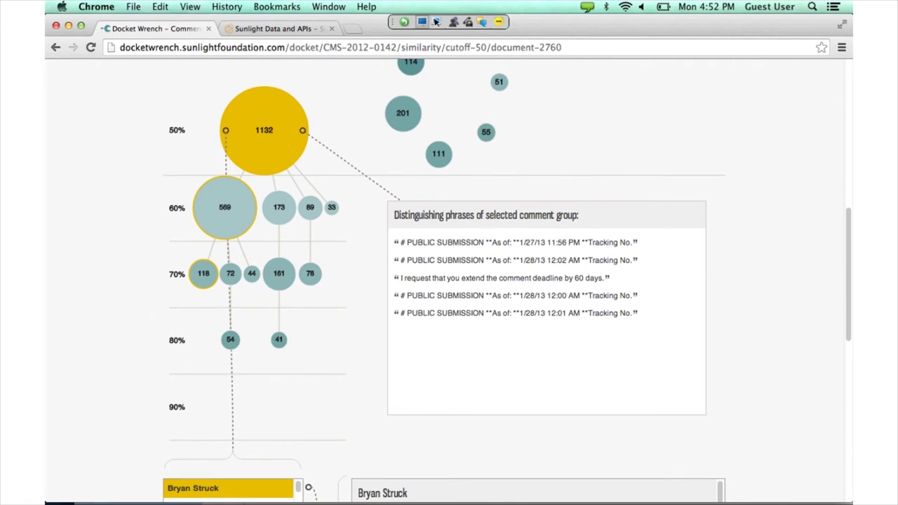
scroll(449, 280, "up", 4)
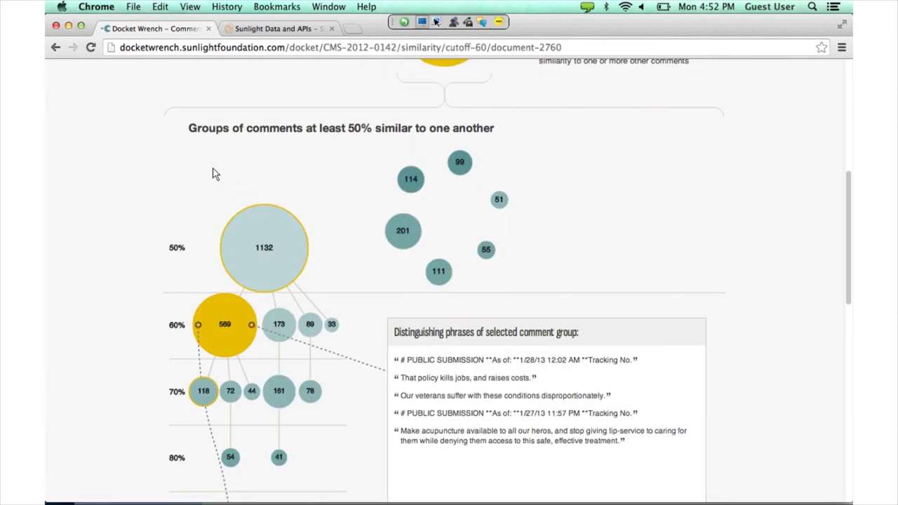
left_click(291, 249)
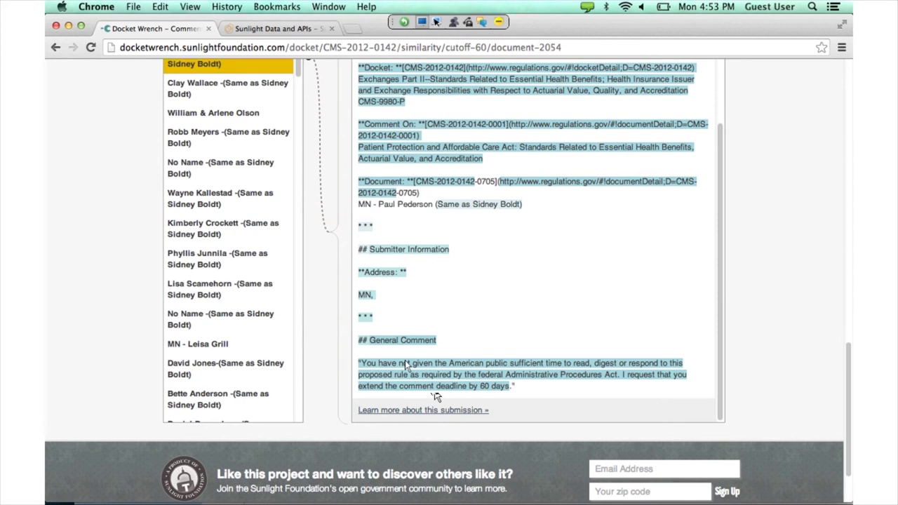
Highlight the shared comment text, then load the second commenter's submission in the group.
left_click_drag(359, 362, 509, 387)
left_click(393, 348)
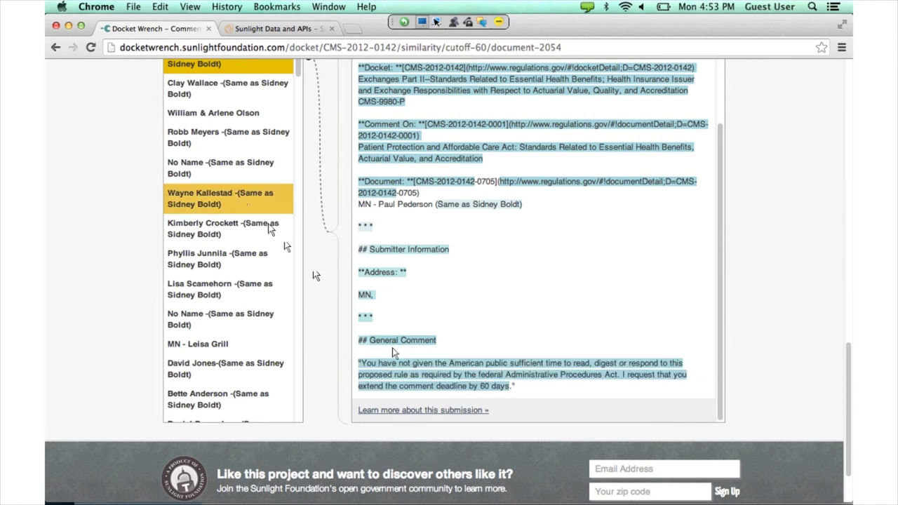
scroll(139, 101, "up", 1)
scroll(139, 100, "up", 2)
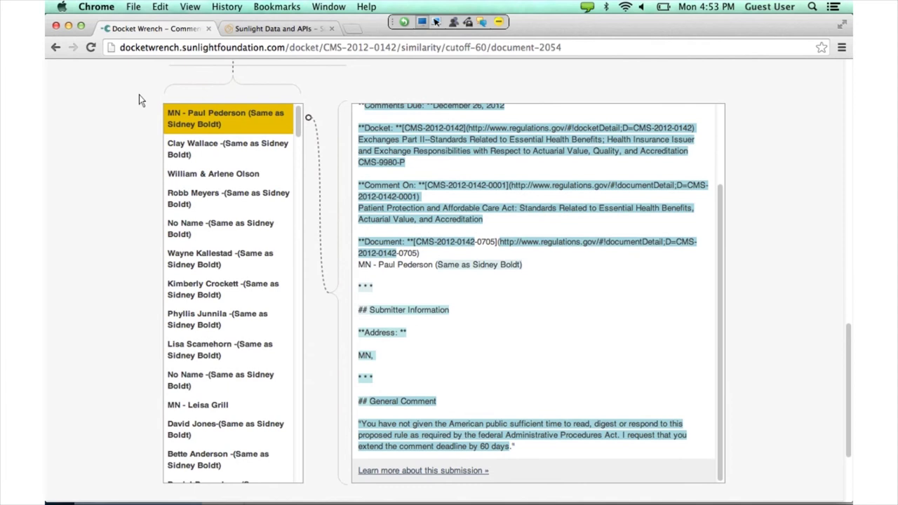
left_click(181, 144)
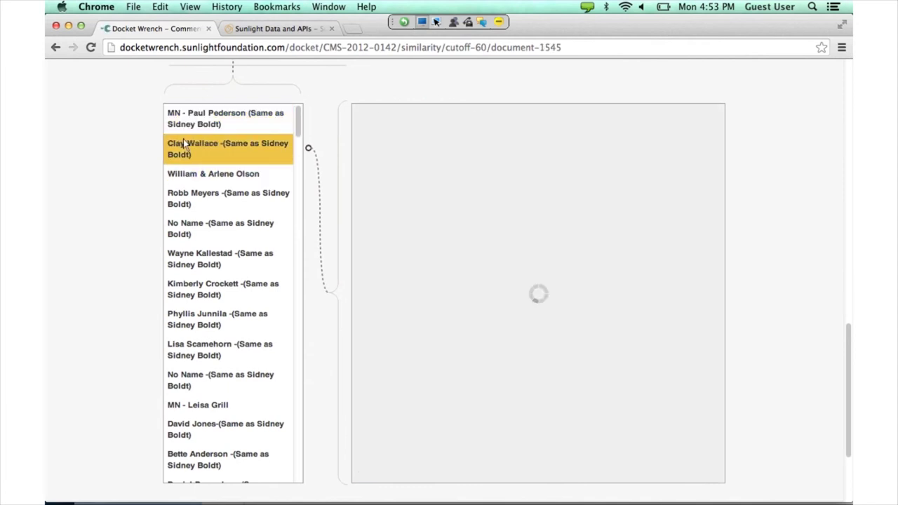
scroll(393, 355, "down", 5)
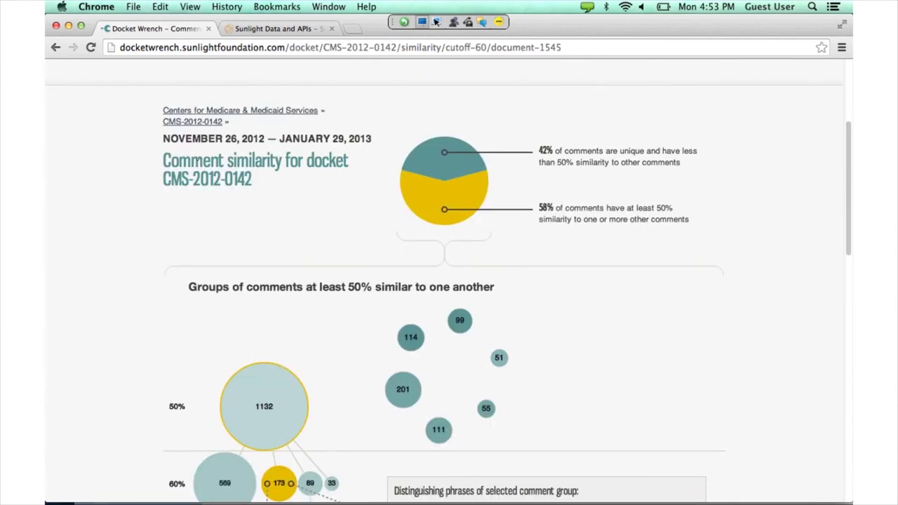
Open the Docket Wrench API tester from Sunlight Data and APIs and enter the API key.
left_click(277, 28)
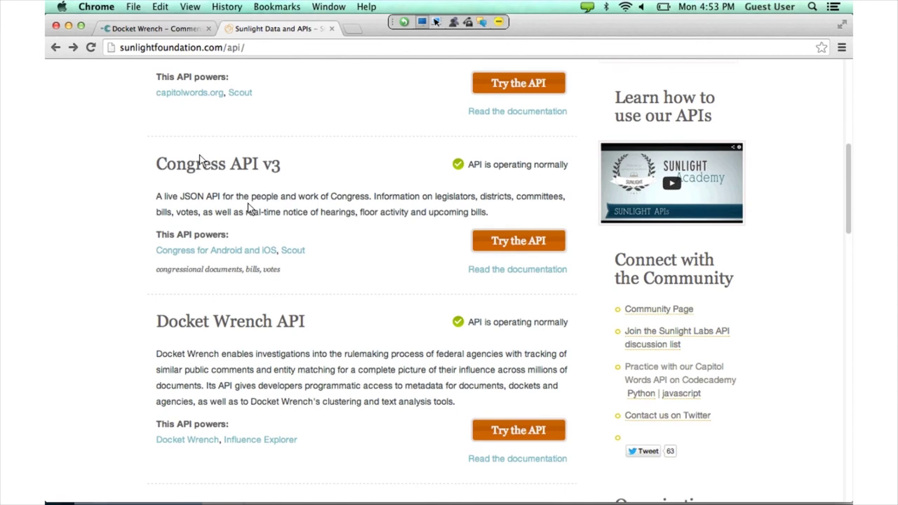
scroll(203, 158, "down", 3)
left_click(518, 358)
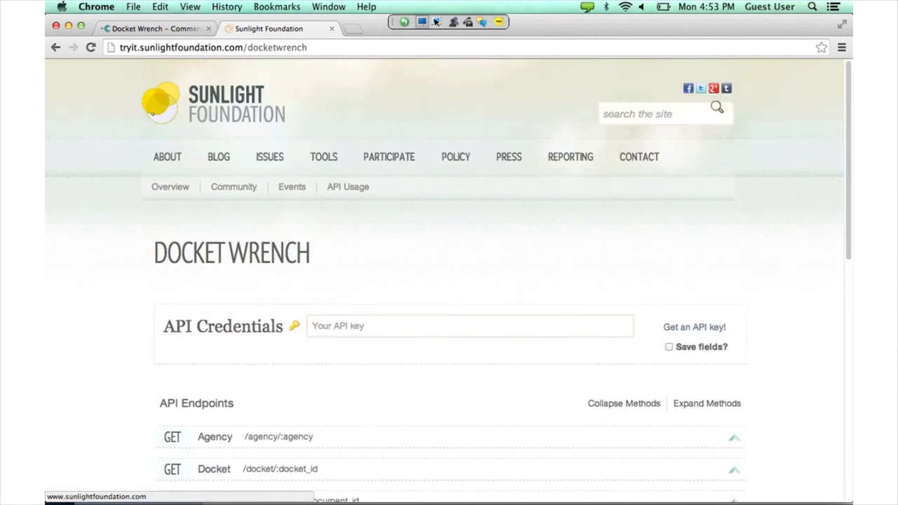
left_click(383, 334)
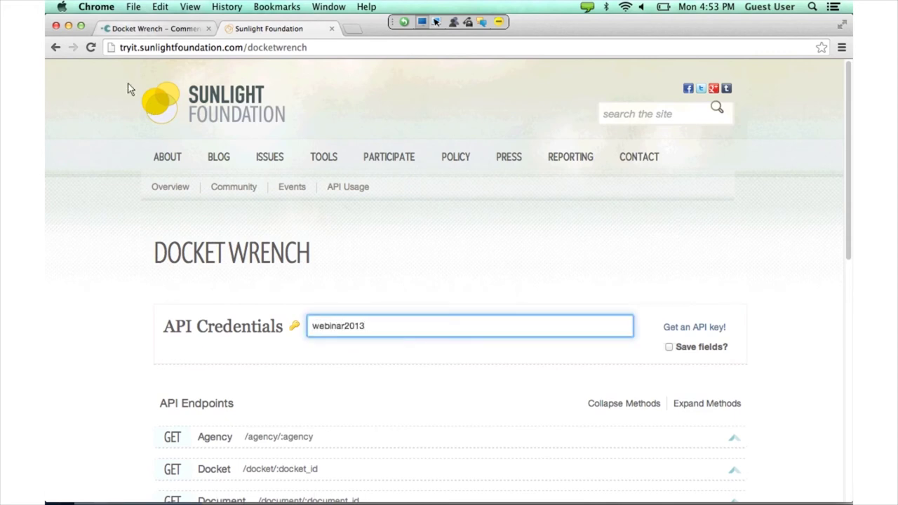
Glance back at the similarity page, then expand the Agency endpoint in the API console.
key("super+alt+Left")
scroll(144, 102, "up", 3)
scroll(144, 102, "down", 3)
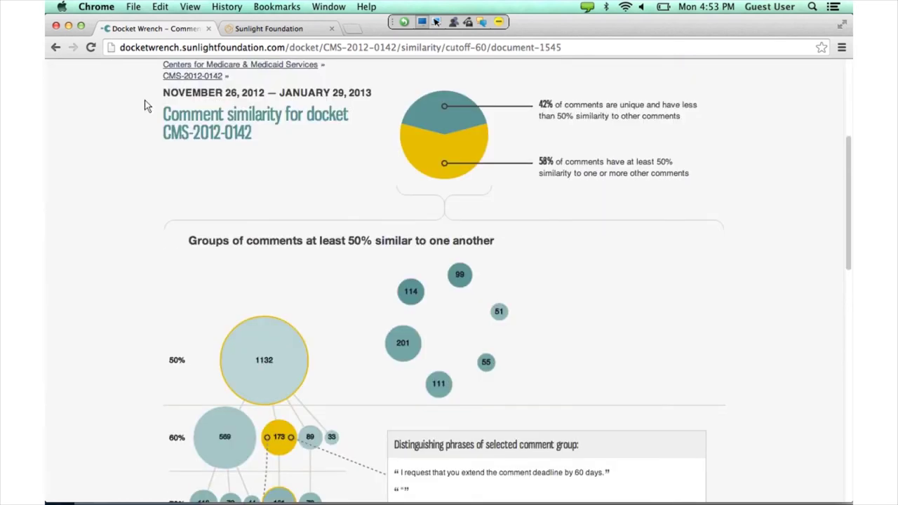
scroll(145, 101, "up", 1)
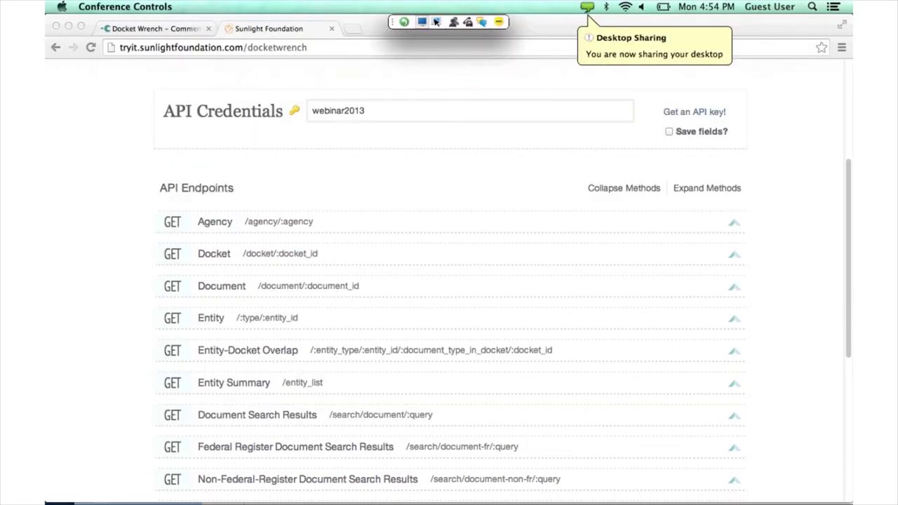
mouse_move(698, 485)
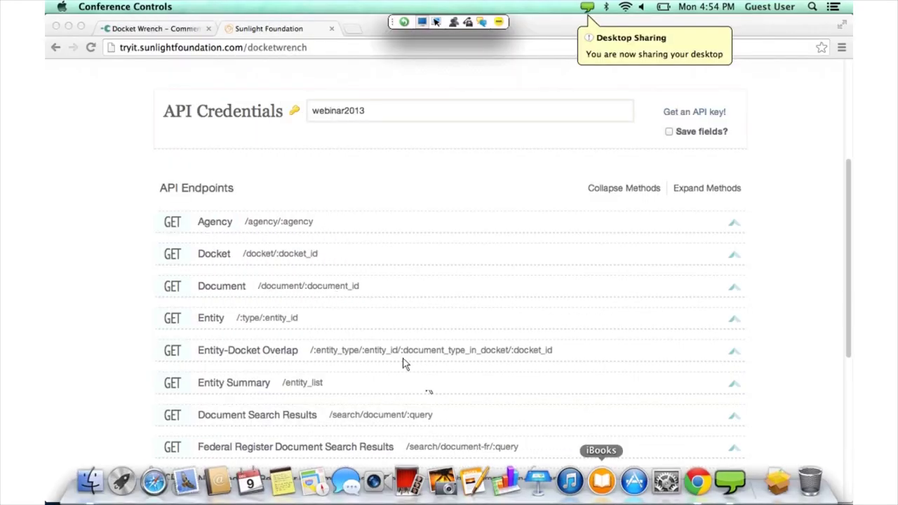
left_click(313, 271)
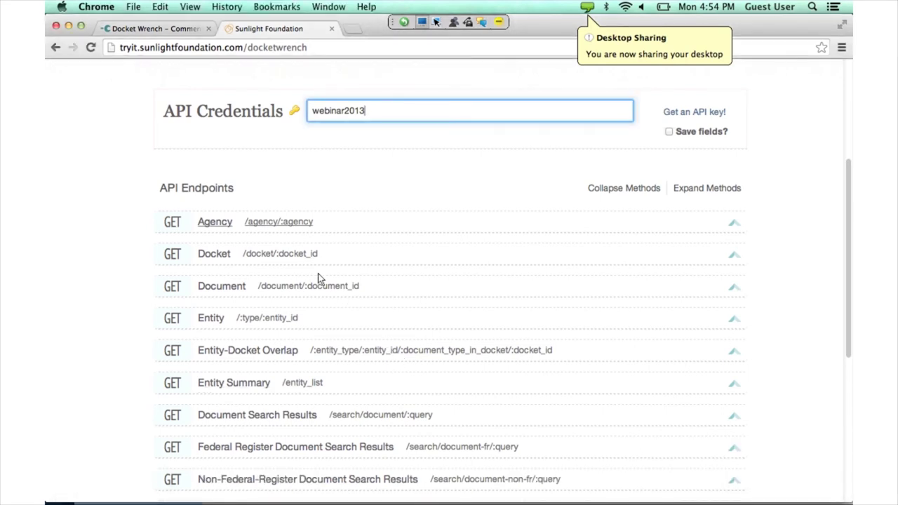
left_click(215, 222)
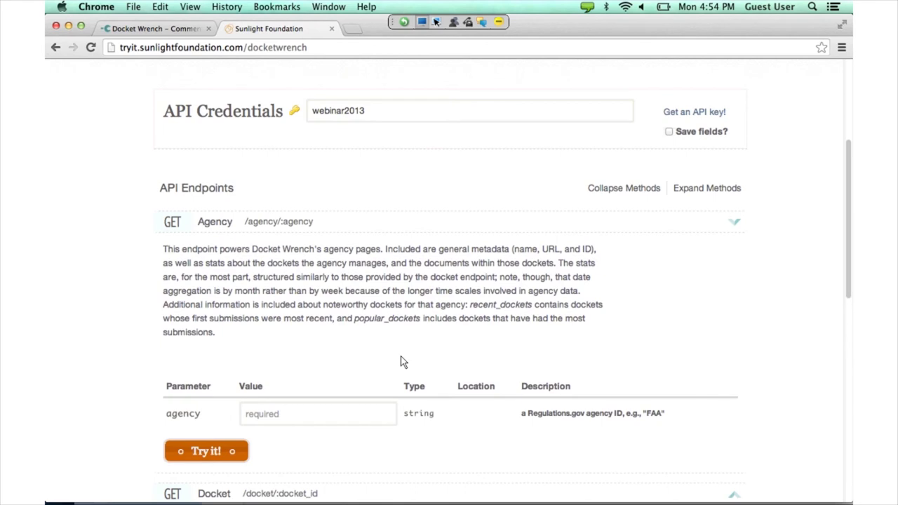
Run the Agency query with agency set to CMS.
scroll(400, 361, "down", 2)
left_click(392, 360)
type("CMS")
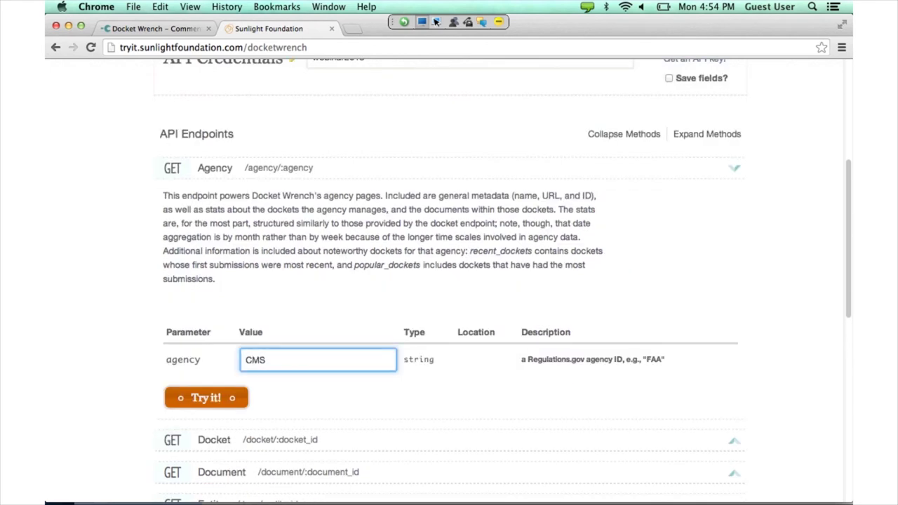
scroll(138, 96, "down", 3)
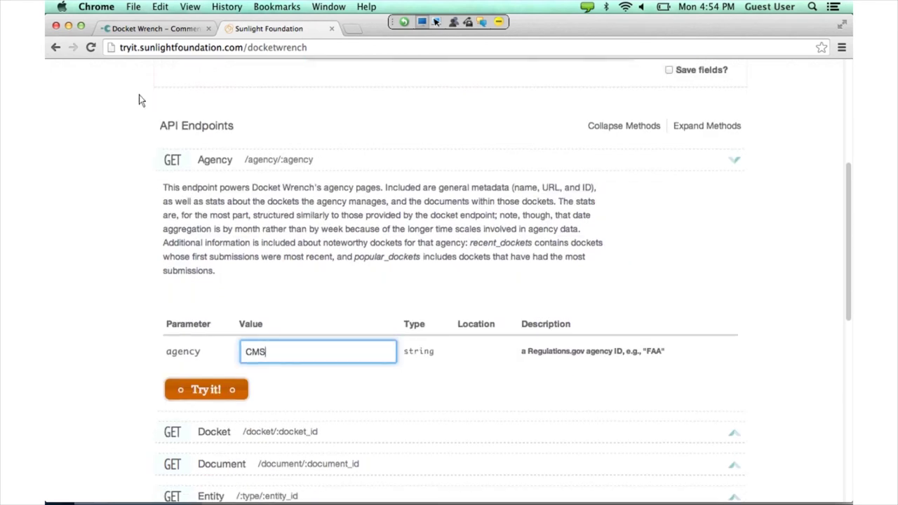
key("Tab")
key("Return")
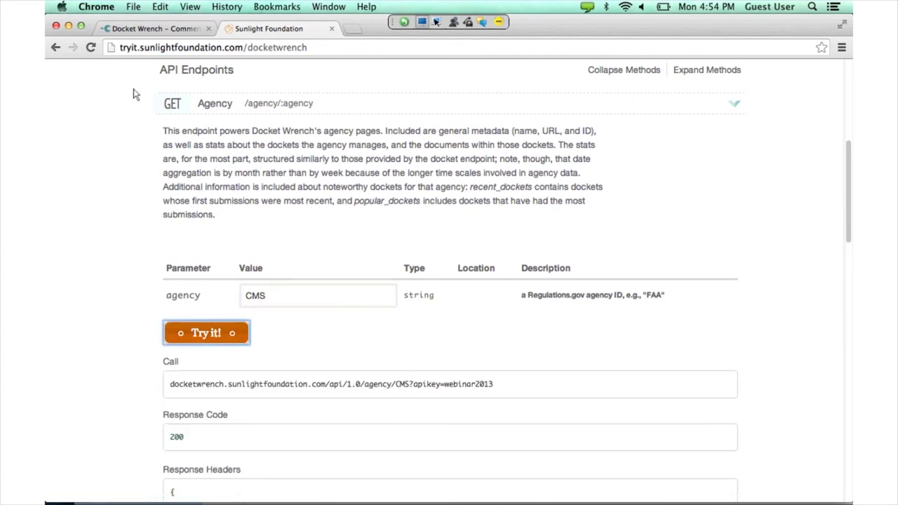
Scroll through the CMS monthly counts in the response, e.g. 936 for September 2008.
scroll(135, 94, "down", 10)
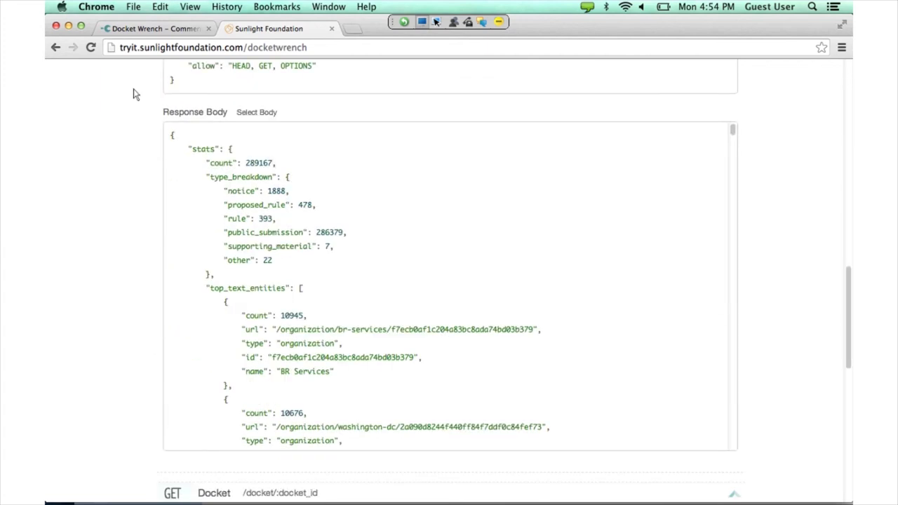
scroll(289, 249, "down", 1)
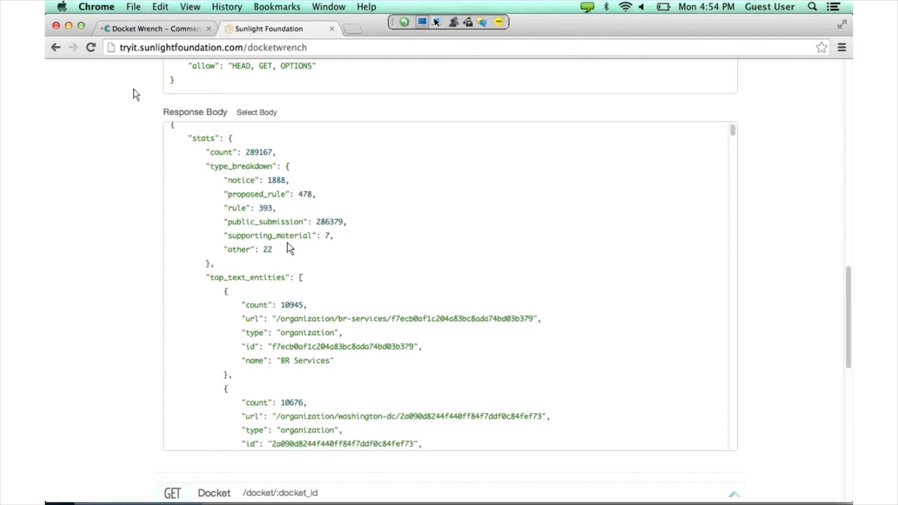
scroll(290, 248, "down", 3)
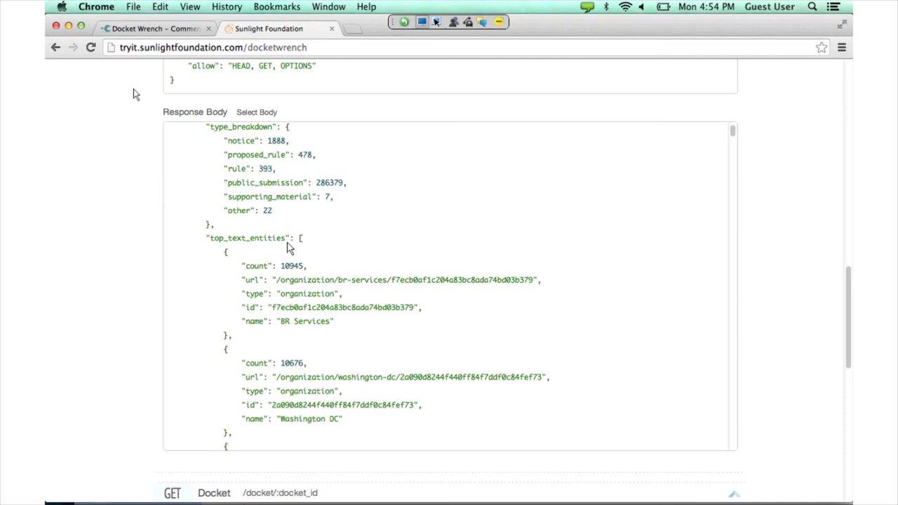
scroll(287, 247, "up", 2)
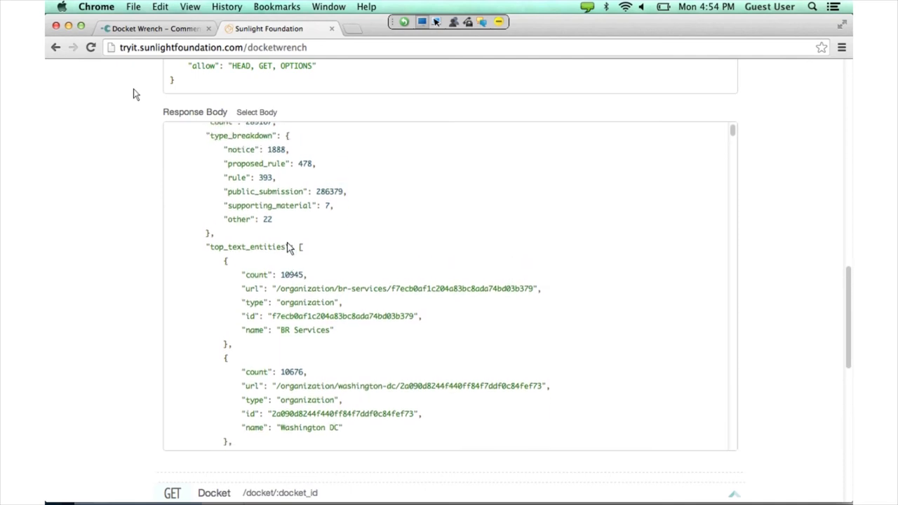
scroll(287, 247, "down", 7)
scroll(287, 247, "down", 15)
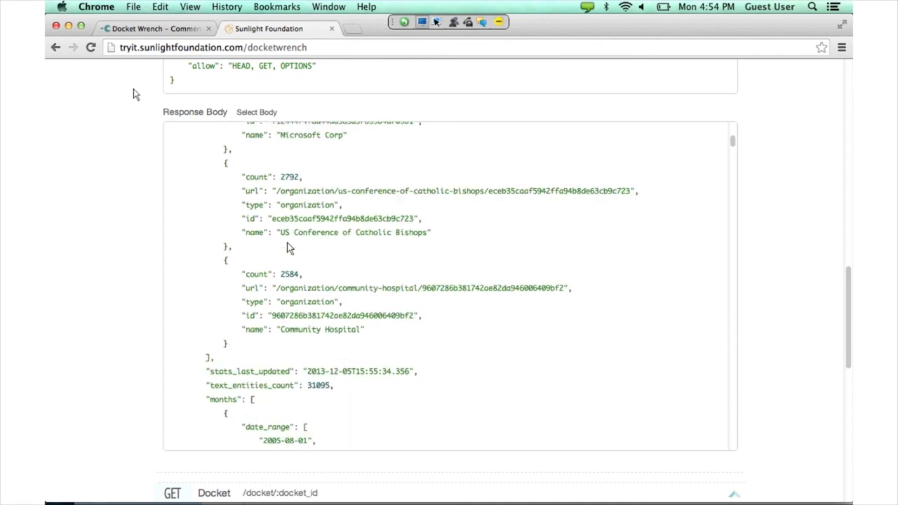
scroll(287, 247, "down", 9)
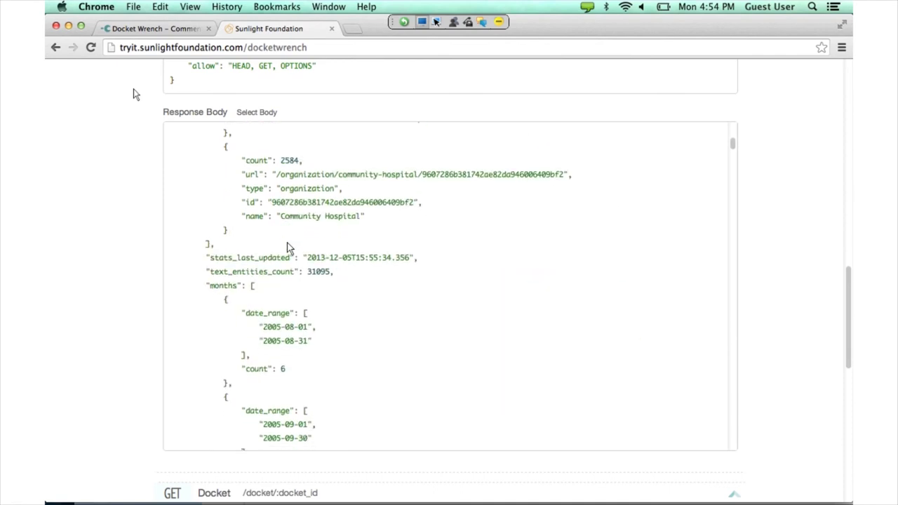
scroll(287, 247, "down", 8)
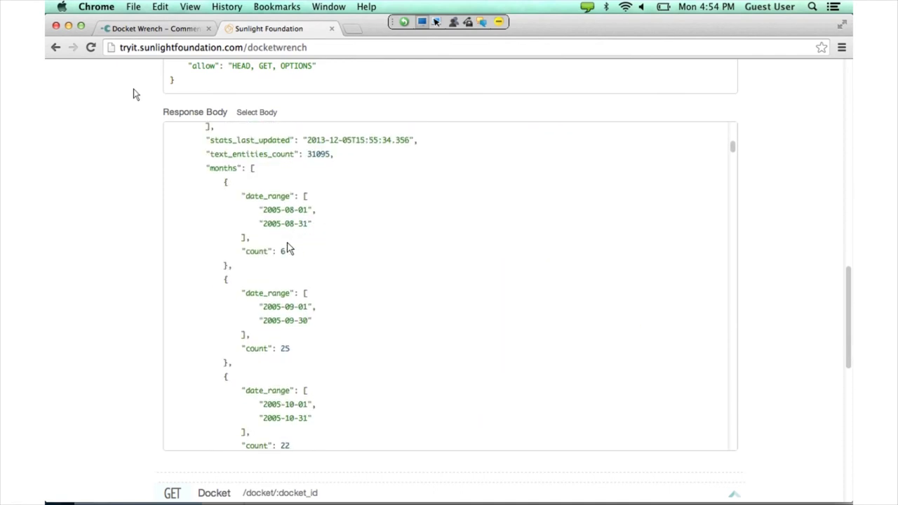
scroll(287, 247, "down", 20)
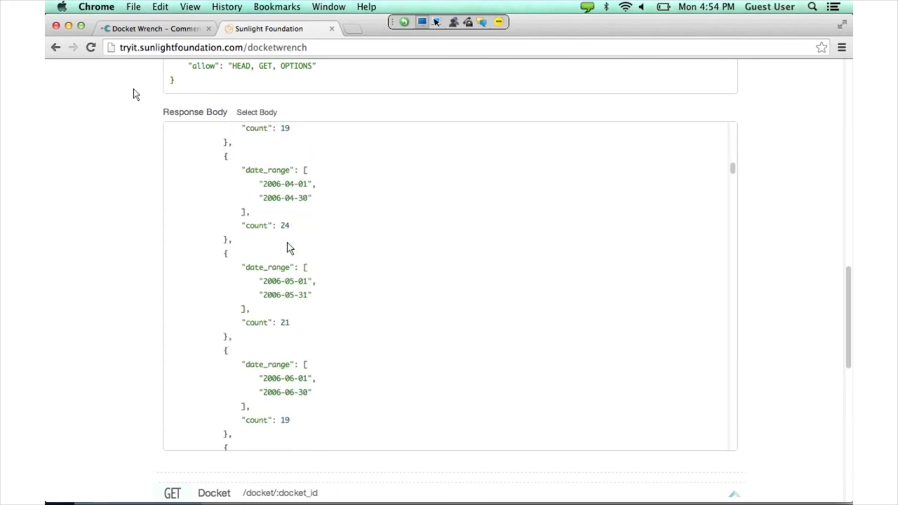
scroll(287, 247, "down", 20)
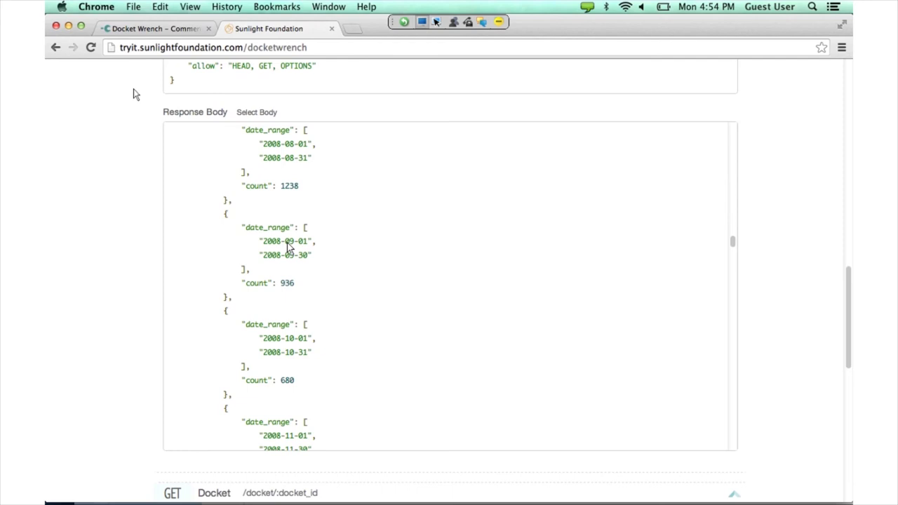
scroll(140, 100, "down", 6)
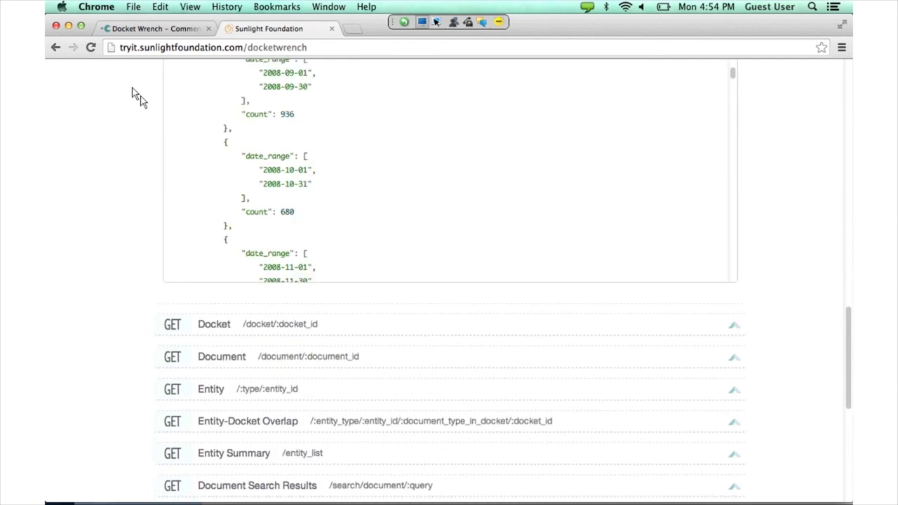
Copy docket ID CMS-2012-0142 from the similarity page's address and return to the console.
key("ctrl+shift+Tab")
key("super+l")
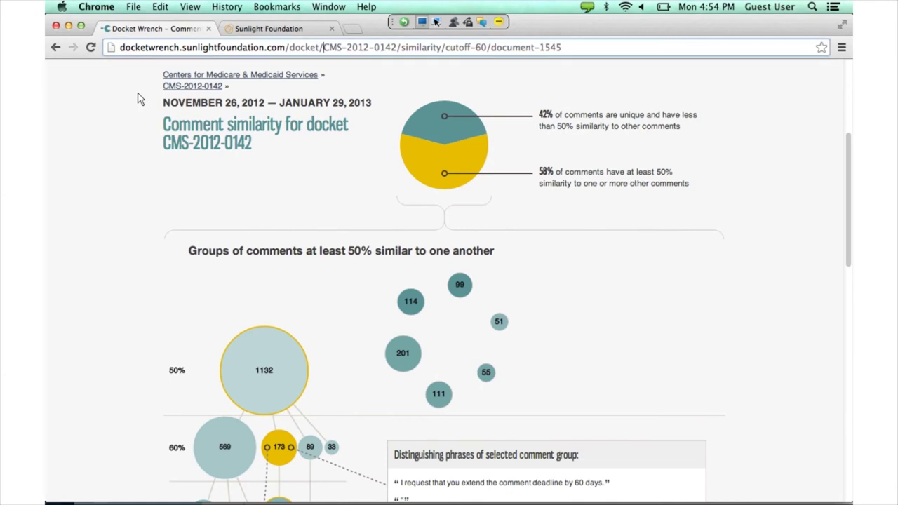
key("shift+alt+Right")
key("shift+alt+Right")
key("shift+alt+Right")
key("shift+Right")
key("super+c")
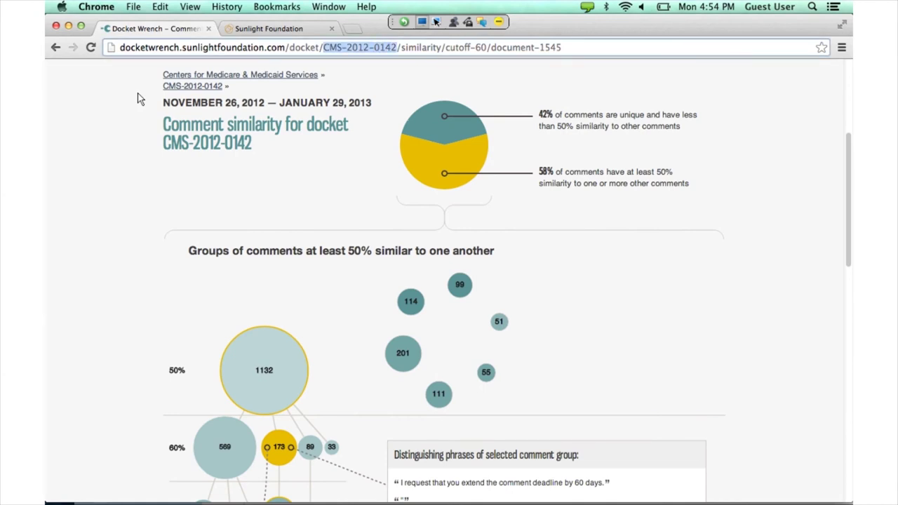
key("ctrl+Tab")
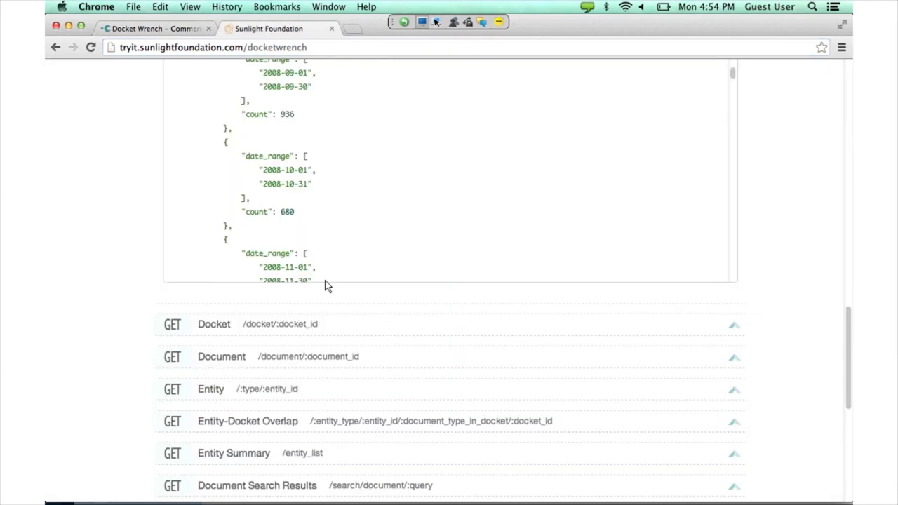
key("Home")
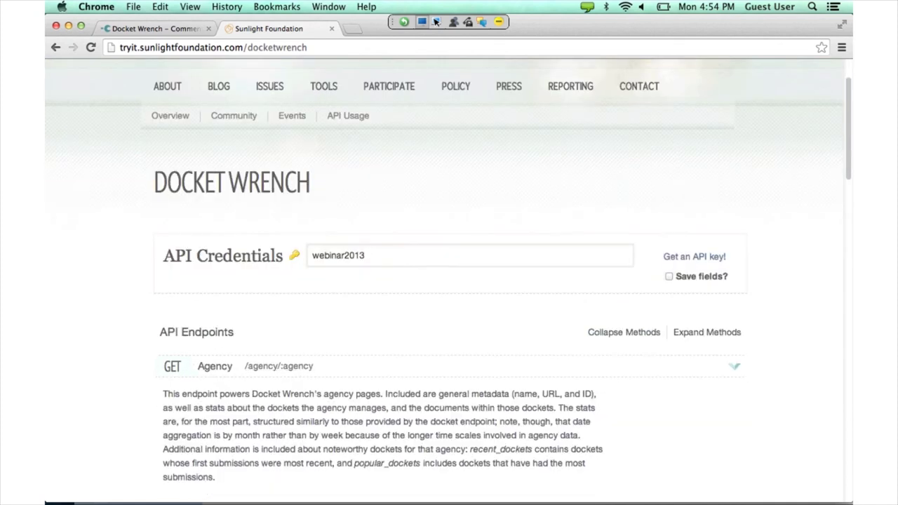
Collapse all API methods and expand the GET Docket endpoint.
left_click(624, 332)
scroll(624, 332, "down", 2)
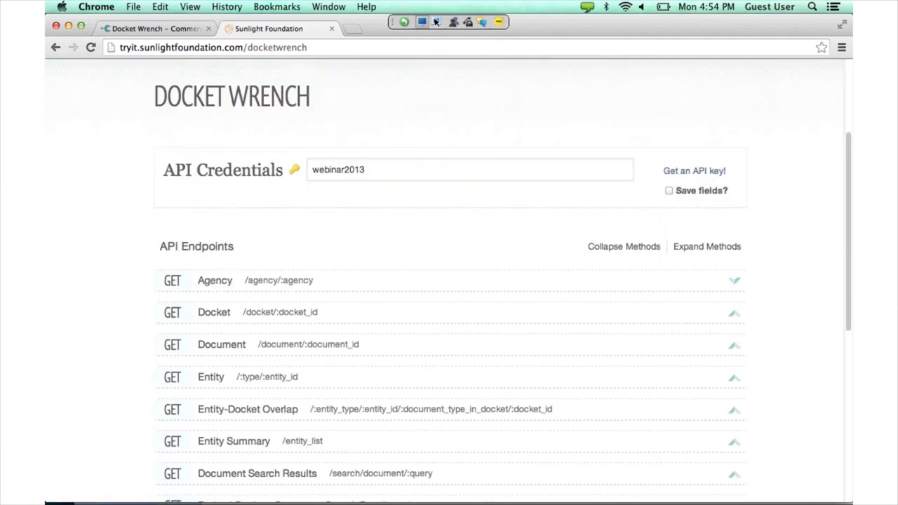
left_click(214, 312)
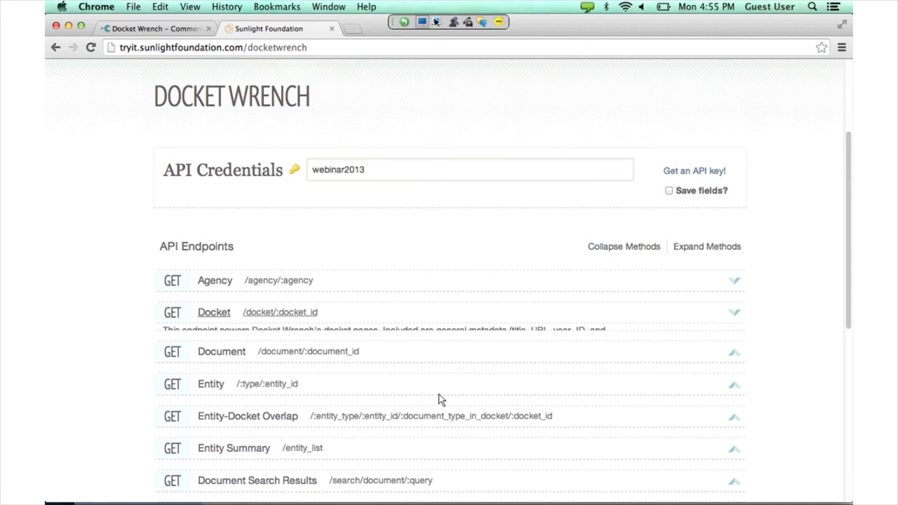
scroll(356, 313, "down", 5)
Query the Docket endpoint for CMS-2012-0142 and review its 3032 document count.
left_click(292, 252)
key("super+v")
left_click(206, 288)
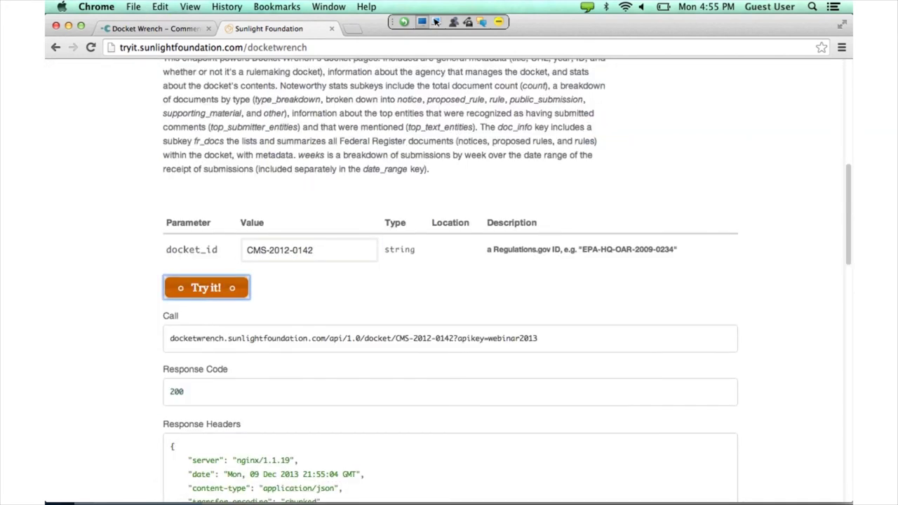
scroll(126, 85, "down", 10)
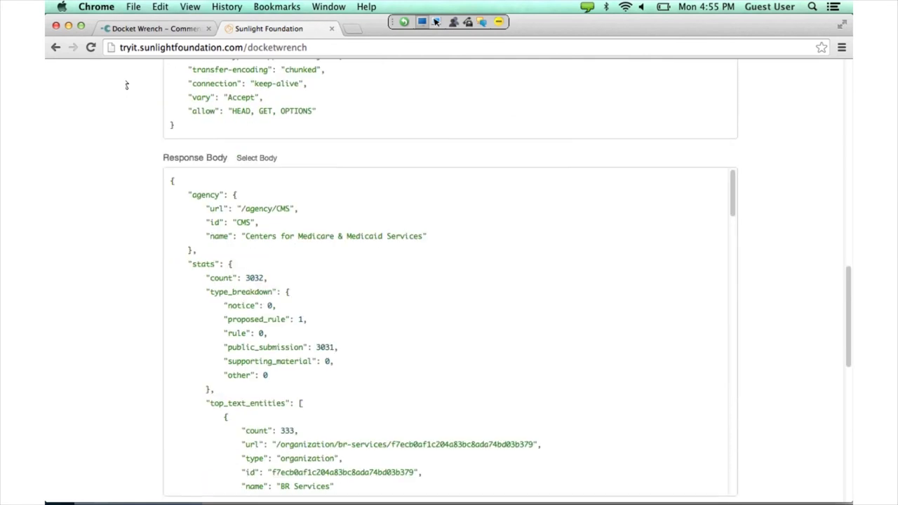
scroll(130, 88, "down", 4)
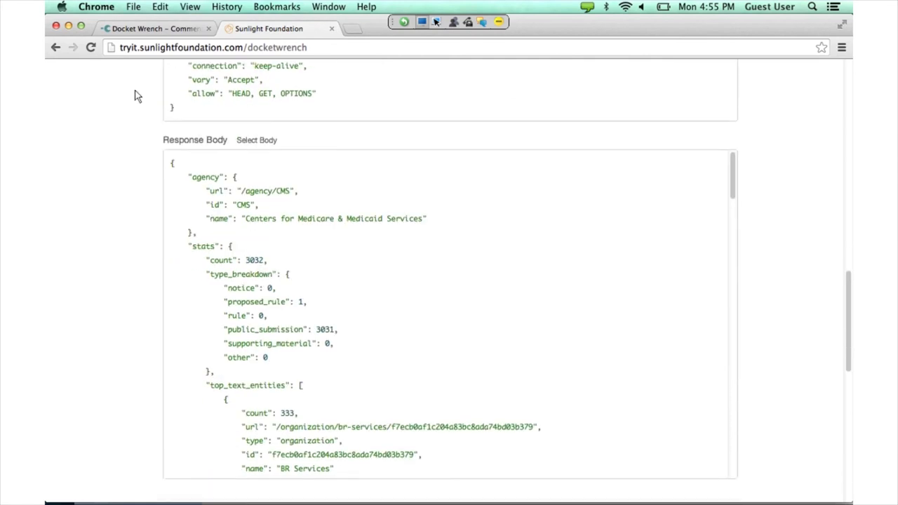
scroll(273, 234, "down", 5)
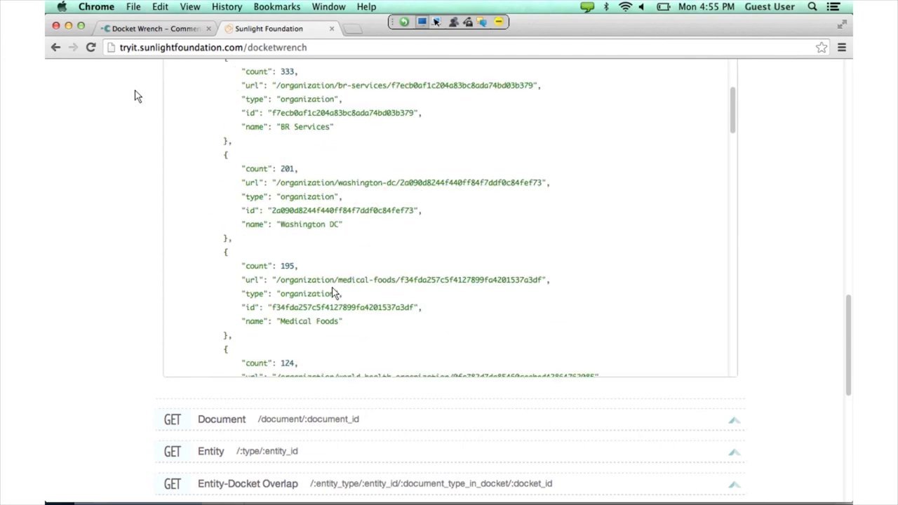
scroll(137, 96, "down", 10)
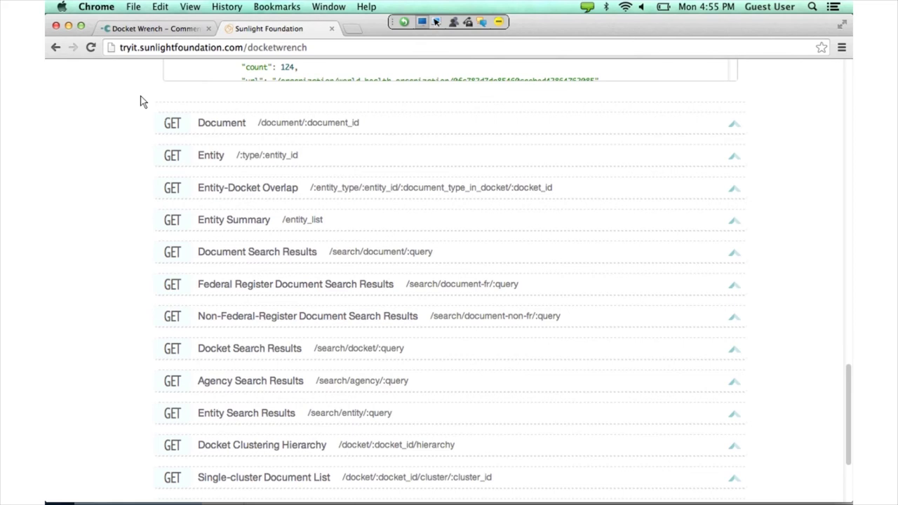
scroll(140, 102, "down", 3)
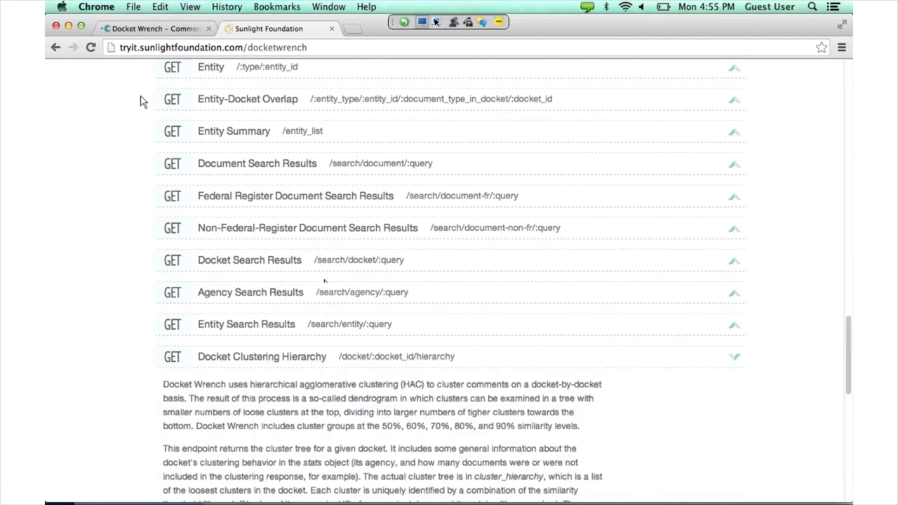
Paste CMS-2012-0142 into the Clustering Hierarchy docket_id and run that query.
scroll(141, 101, "down", 3)
scroll(449, 281, "down", 7)
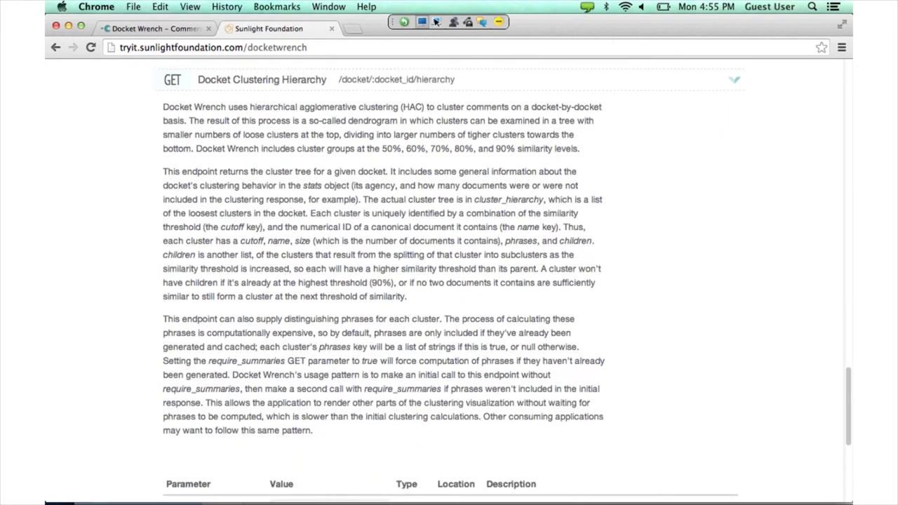
scroll(449, 281, "up", 1)
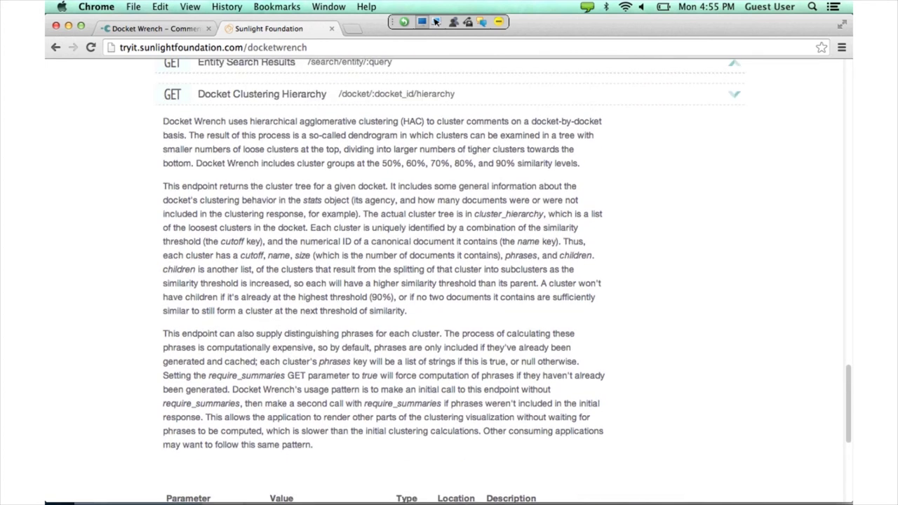
scroll(452, 281, "down", 3)
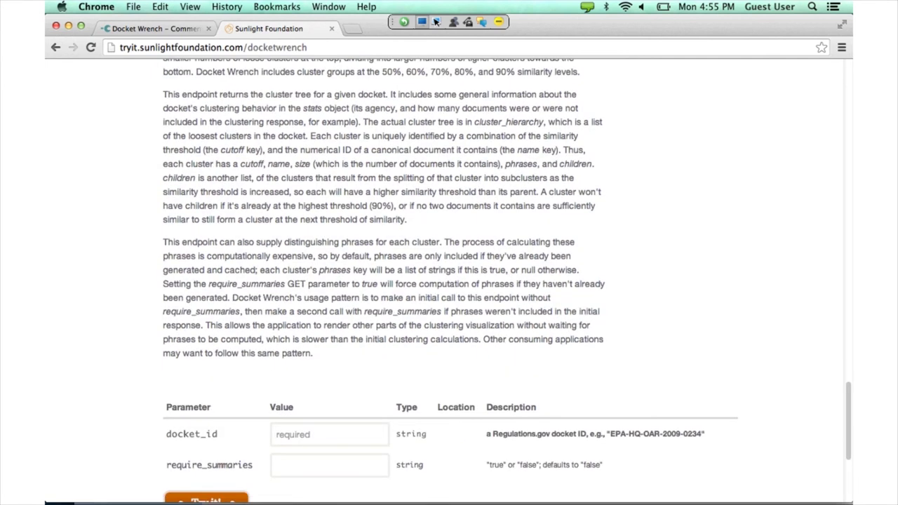
scroll(449, 281, "down", 2)
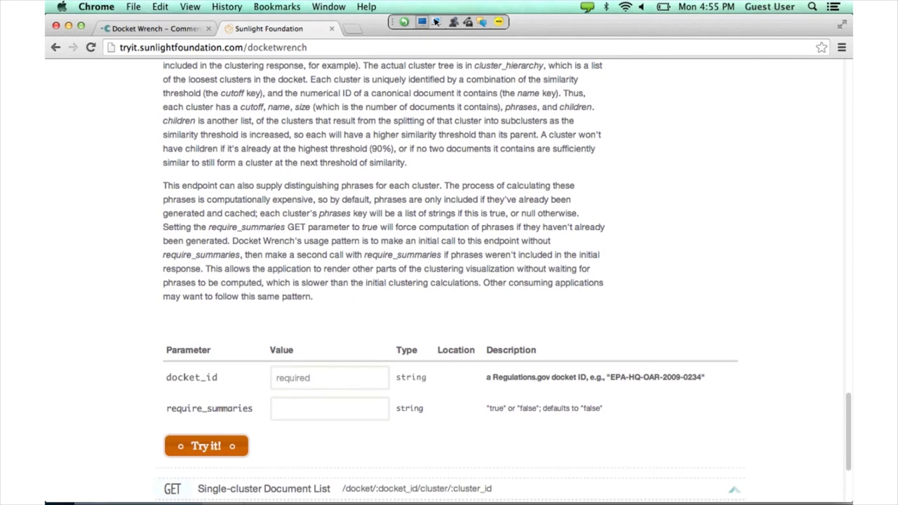
scroll(449, 281, "down", 1)
left_click(329, 356)
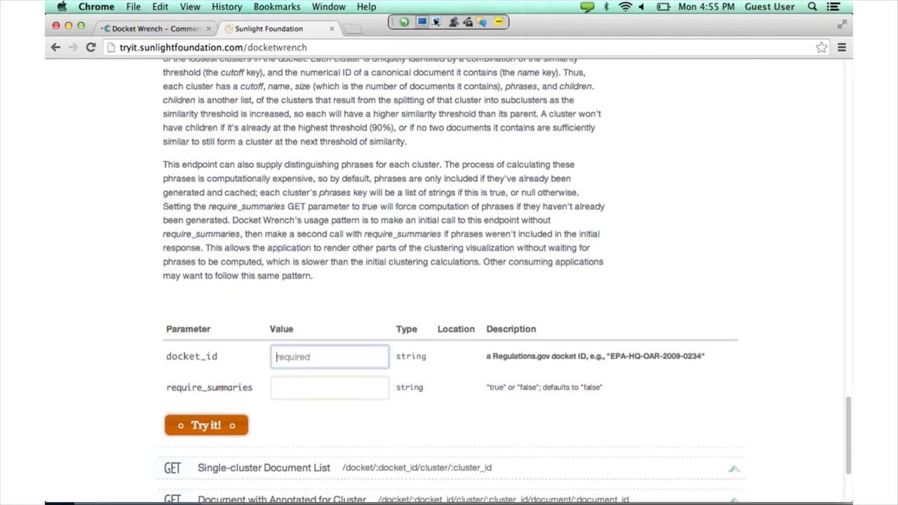
key("super+v")
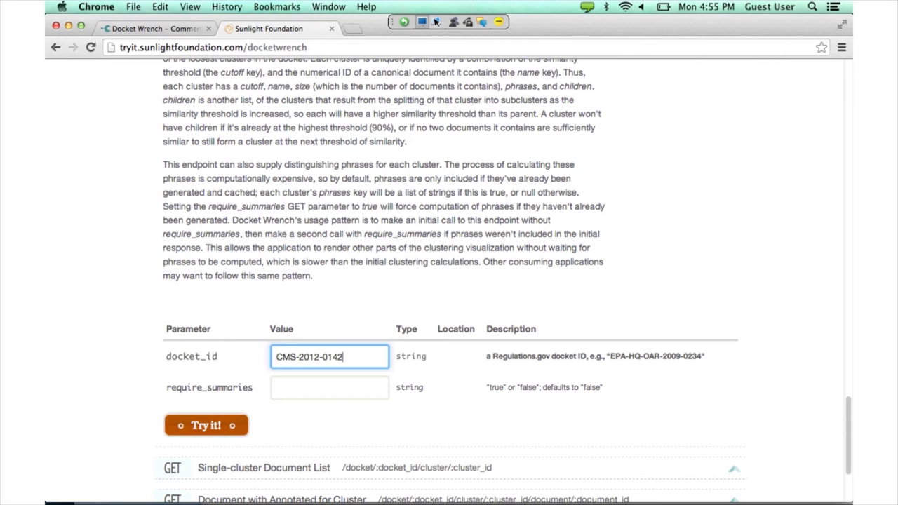
scroll(134, 88, "down", 3)
key("Tab")
key("Tab")
key("Return")
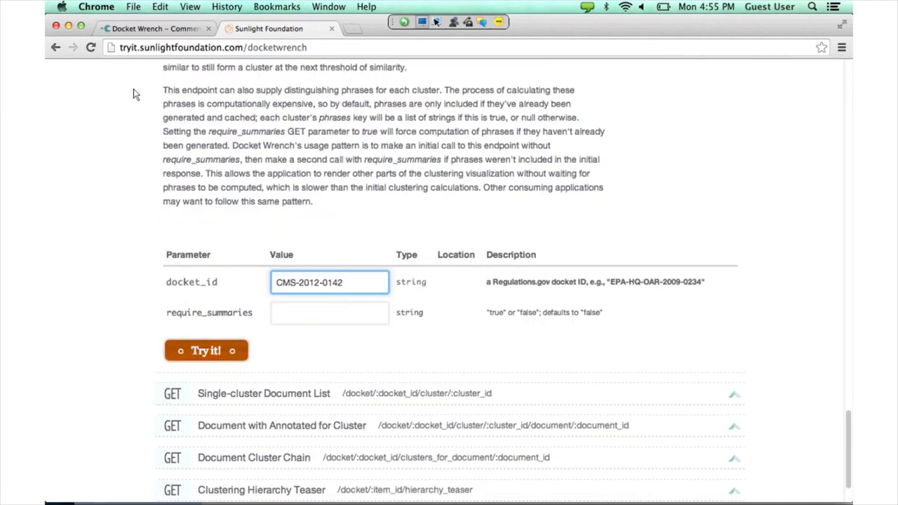
Locate the top-level cutoff 0.5 and cluster name 302 in the hierarchy response.
scroll(134, 88, "down", 10)
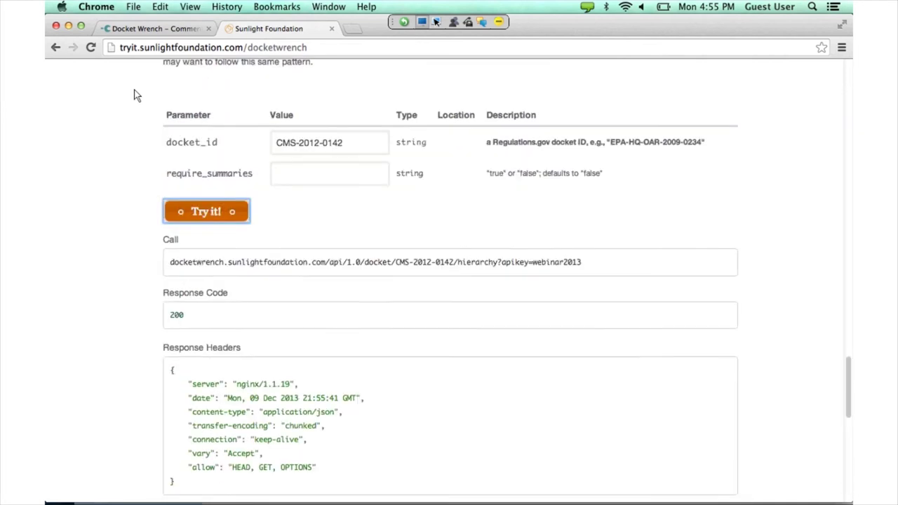
scroll(136, 95, "up", 2)
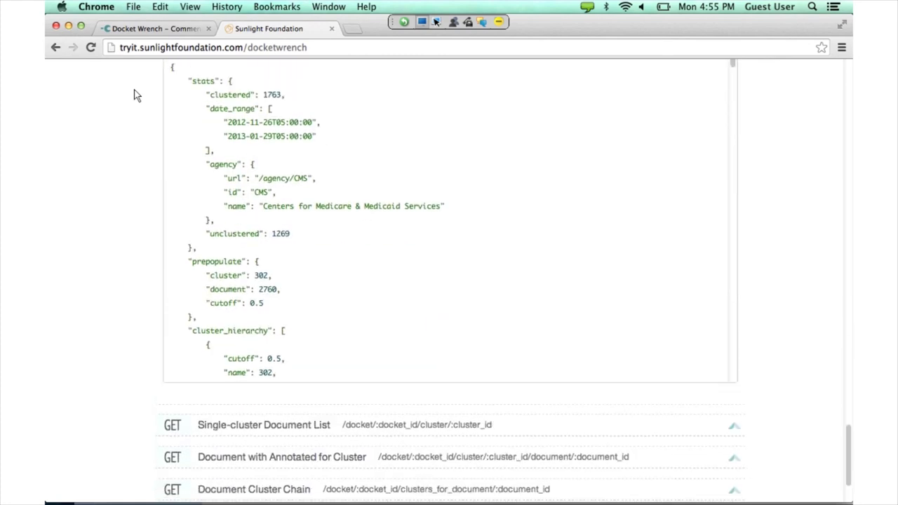
scroll(136, 95, "down", 1)
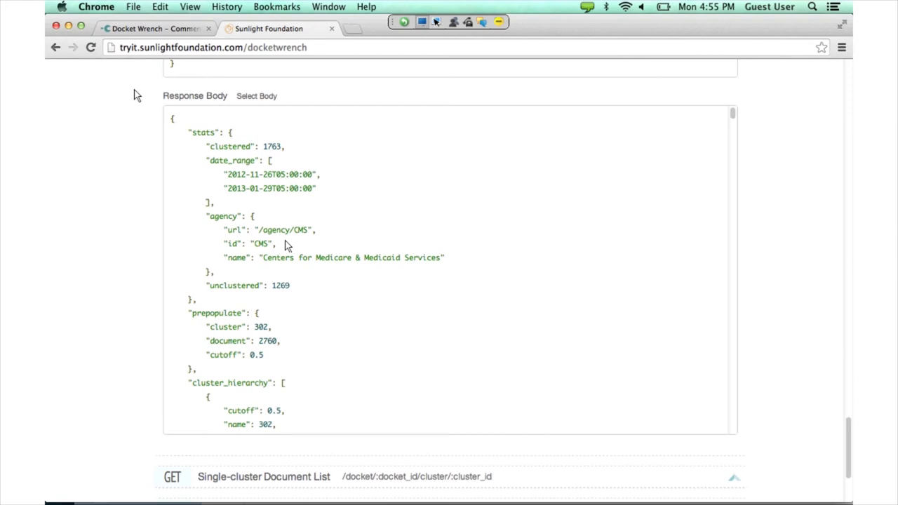
scroll(400, 361, "down", 8)
scroll(401, 361, "down", 4)
scroll(401, 361, "up", 6)
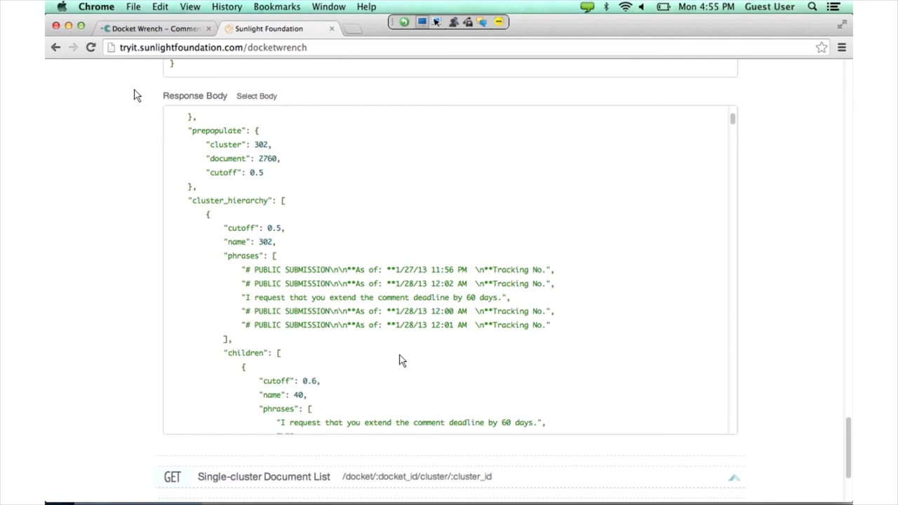
scroll(400, 360, "down", 1)
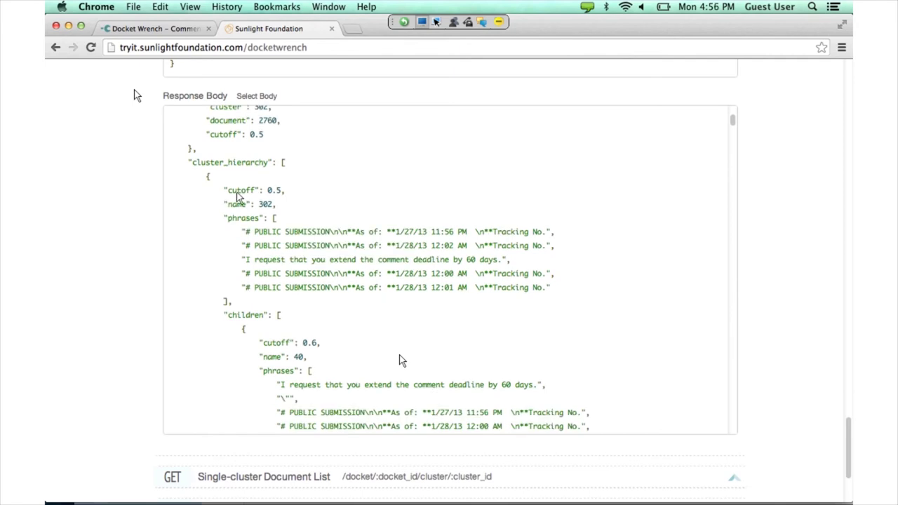
left_click_drag(236, 191, 285, 191)
left_click_drag(258, 204, 272, 204)
left_click(273, 233)
Mark the child cluster's cutoff value 0.6.
scroll(274, 233, "down", 3)
scroll(273, 233, "up", 2)
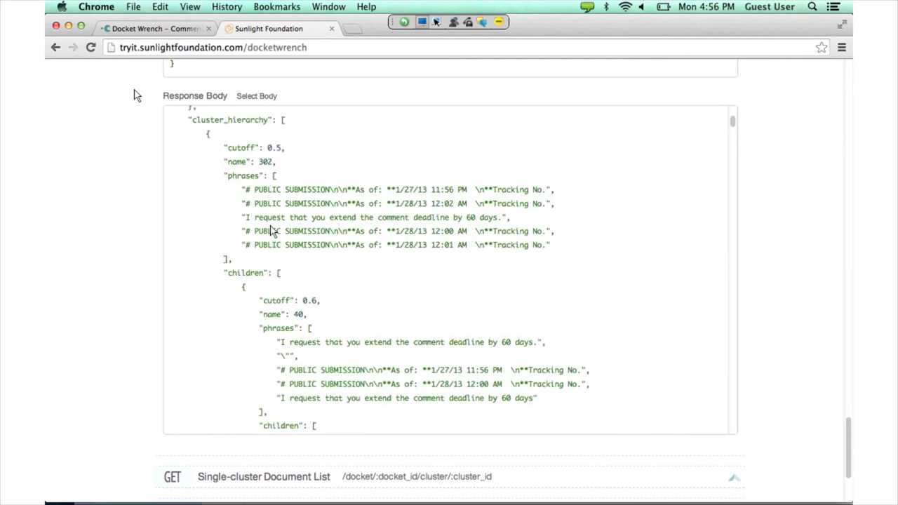
scroll(379, 336, "down", 1)
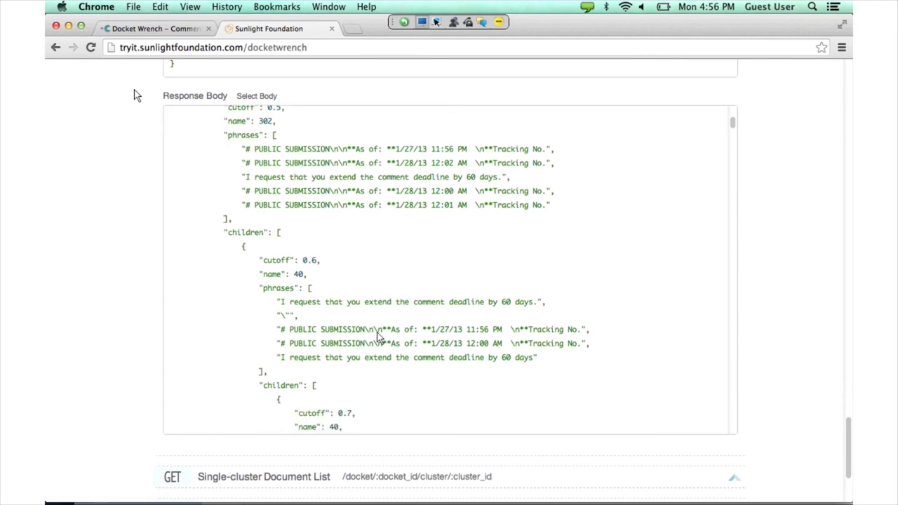
scroll(379, 336, "down", 2)
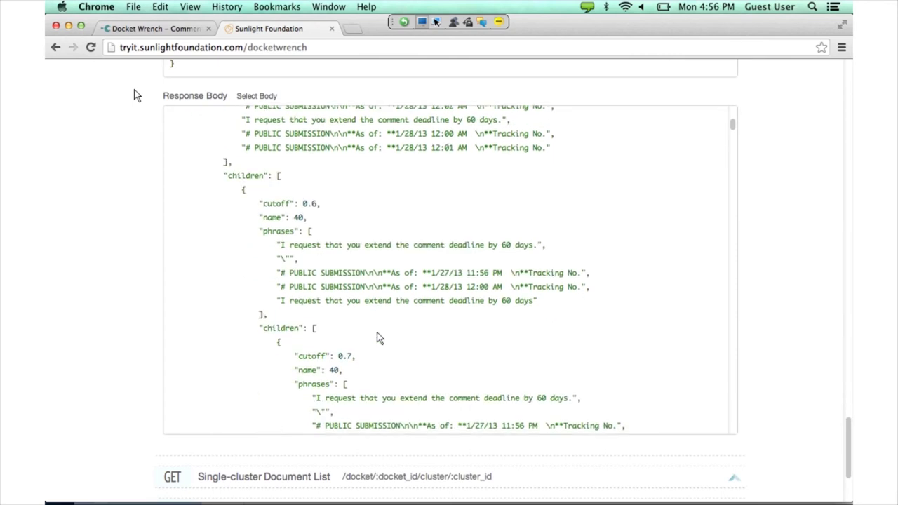
double_click(309, 204)
left_click(379, 338)
Scroll deeper into the nested clusters and mark cluster 1504 at the 0.8 cutoff.
scroll(376, 337, "up", 2)
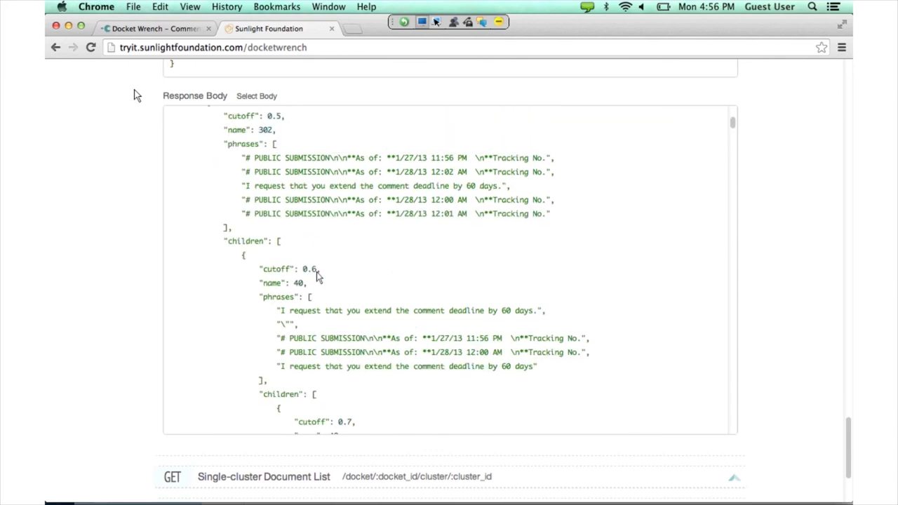
scroll(315, 276, "down", 7)
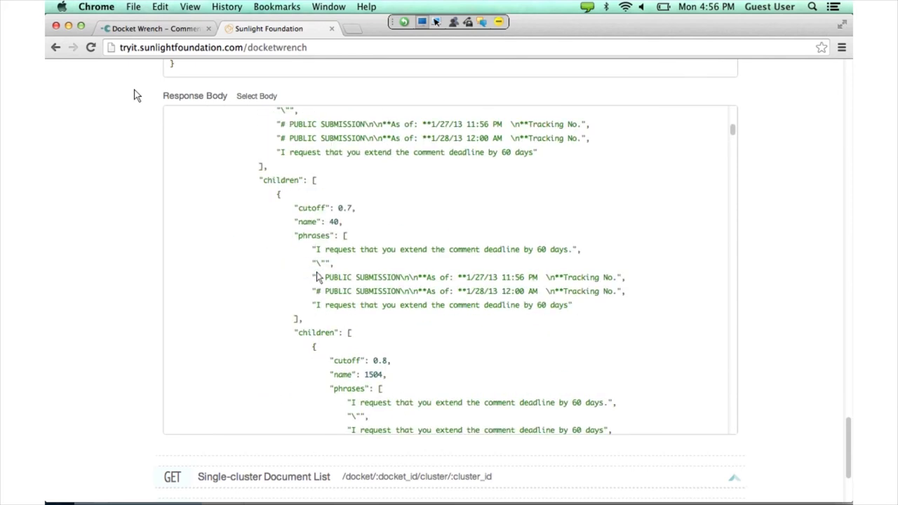
scroll(316, 277, "down", 11)
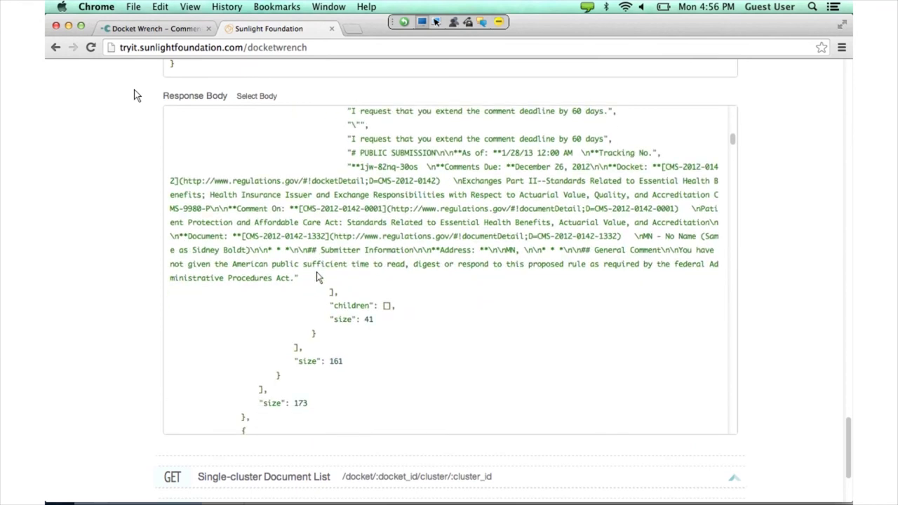
scroll(316, 277, "down", 14)
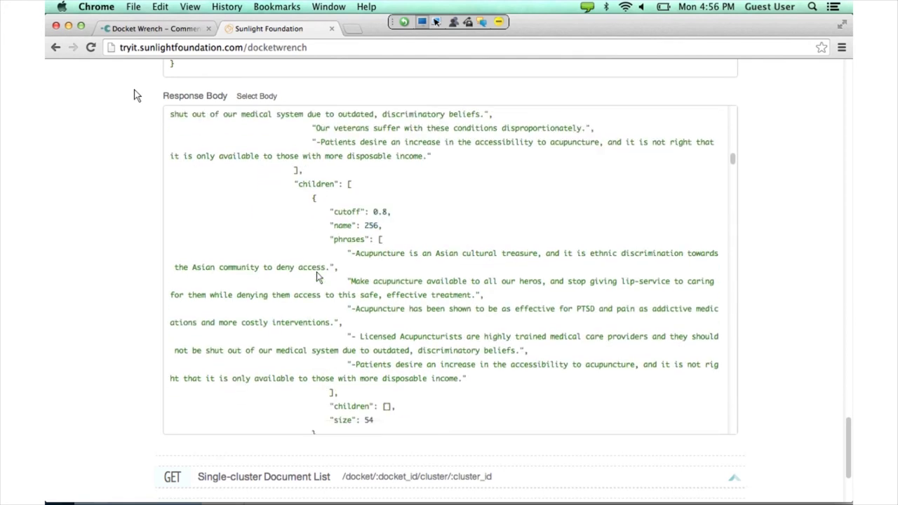
scroll(317, 277, "down", 5)
scroll(317, 277, "up", 20)
scroll(316, 277, "down", 2)
scroll(317, 277, "down", 10)
scroll(317, 276, "up", 5)
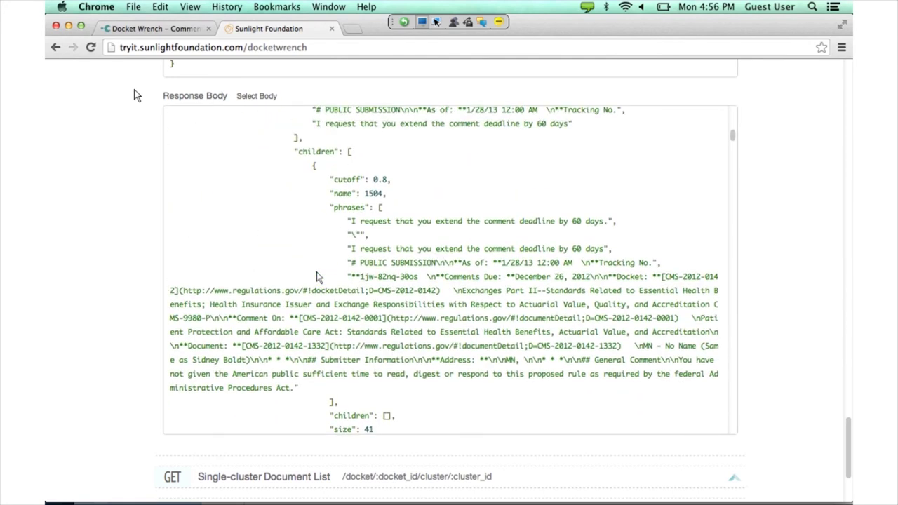
scroll(316, 274, "down", 1)
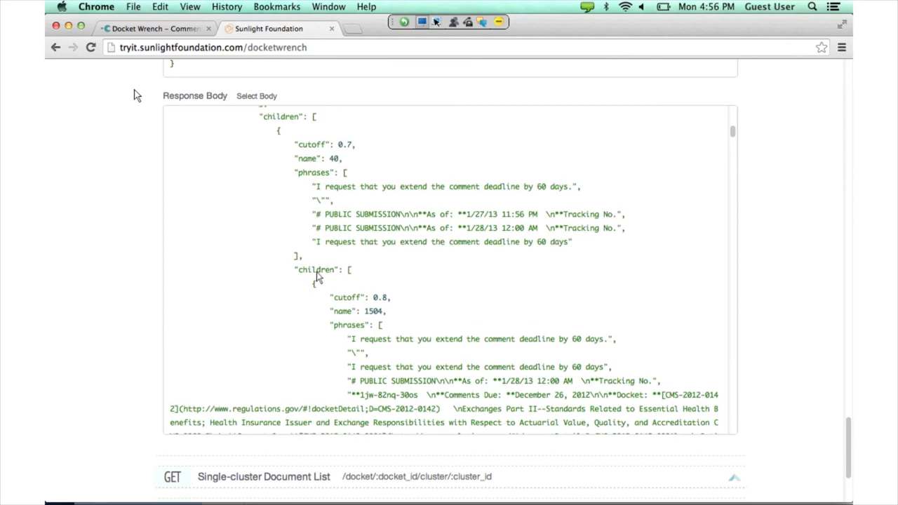
scroll(316, 274, "down", 8)
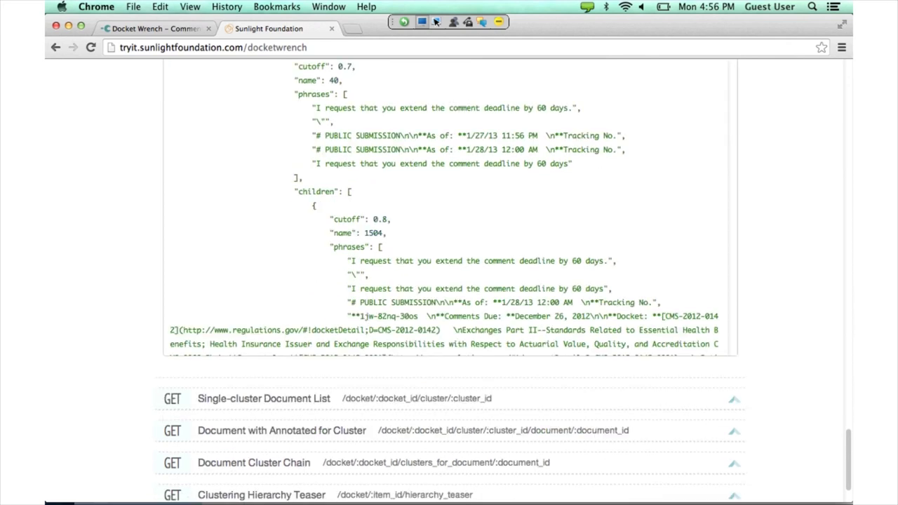
scroll(445, 206, "down", 1)
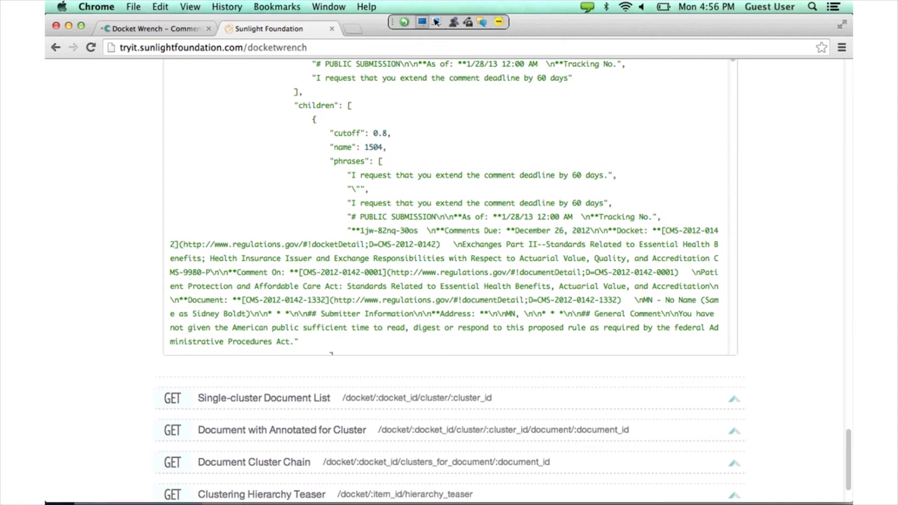
left_click_drag(364, 147, 382, 147)
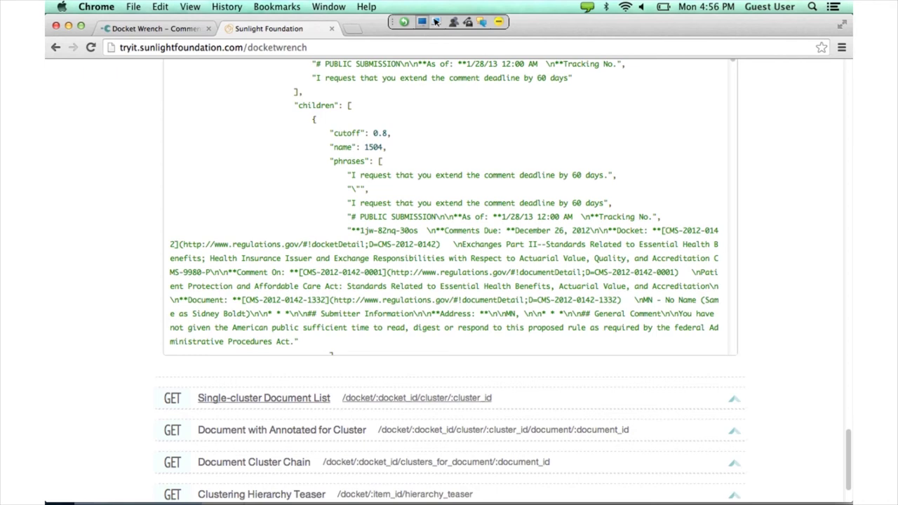
Expand Single-cluster Document List and paste docket_id CMS-2012-0142.
left_click(264, 398)
scroll(449, 280, "down", 5)
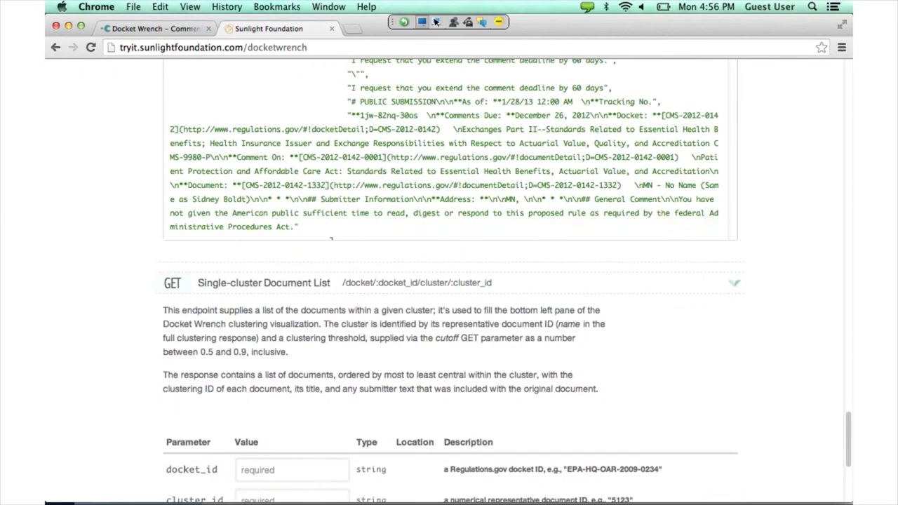
left_click(292, 405)
type("CMS-2012-0142")
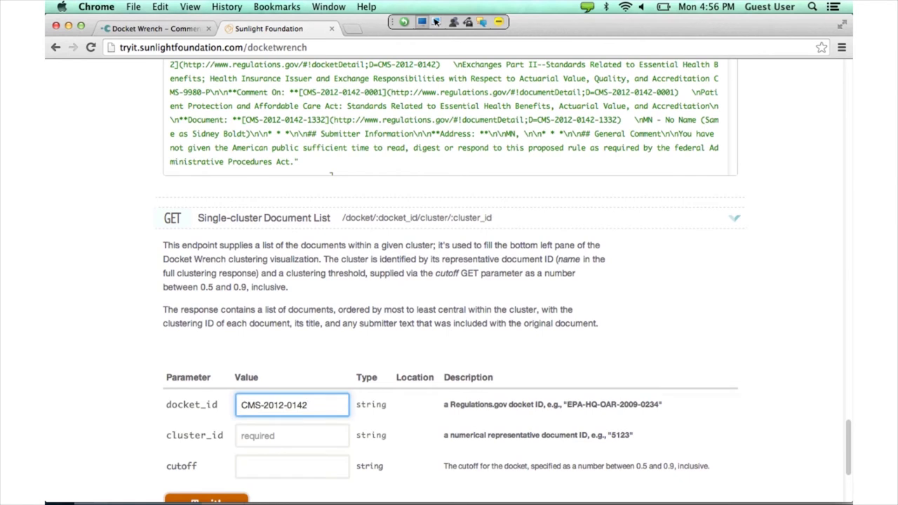
scroll(449, 281, "up", 3)
scroll(450, 281, "down", 5)
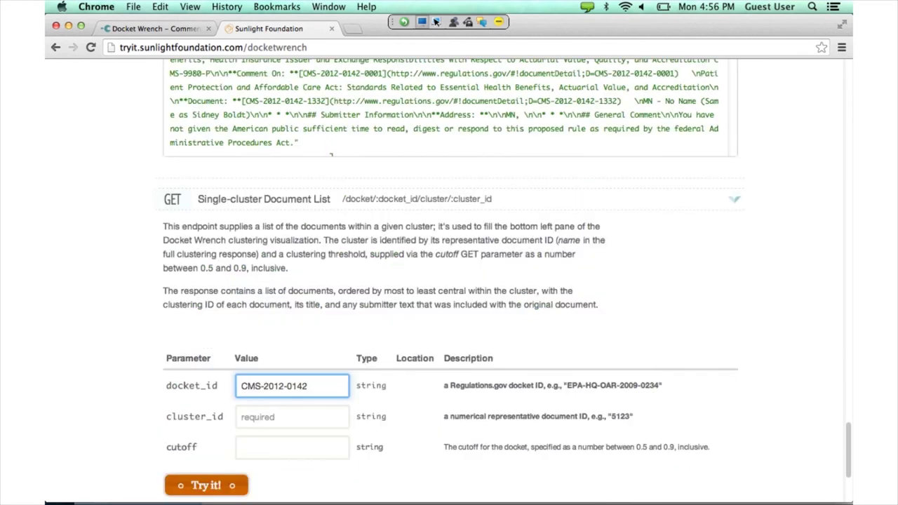
Run the query with cluster_id 1504 and cutoff 0.8, listing documents like 1545 and 1546.
left_click(291, 416)
type("1")
type("504")
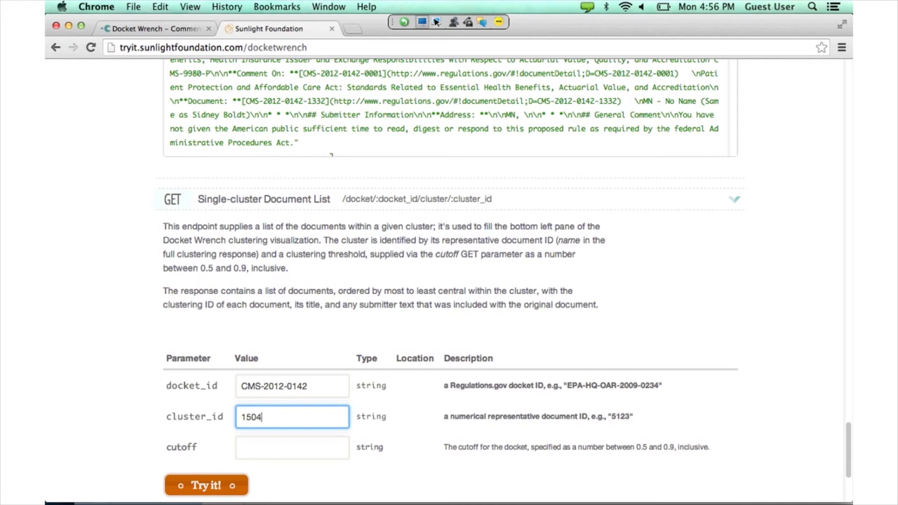
key("Tab")
type("0.8")
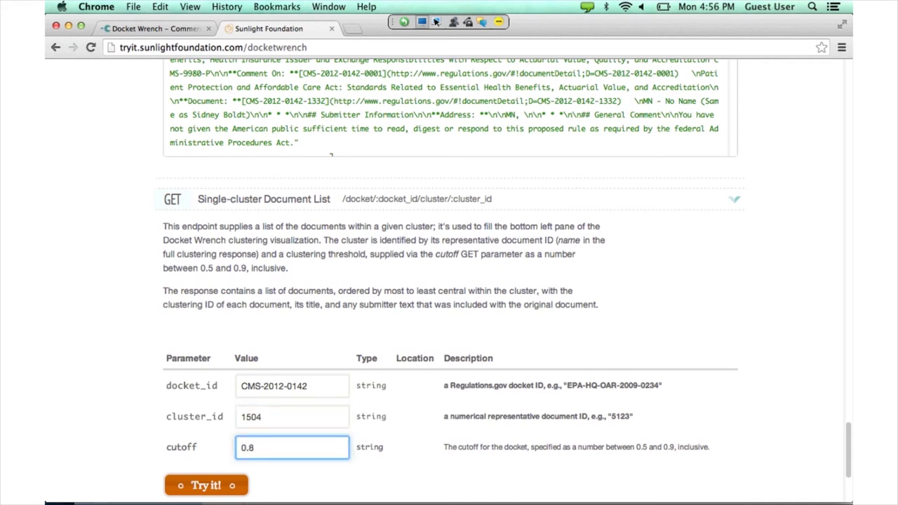
scroll(331, 154, "down", 3)
key("Tab")
key("Return")
scroll(127, 86, "down", 10)
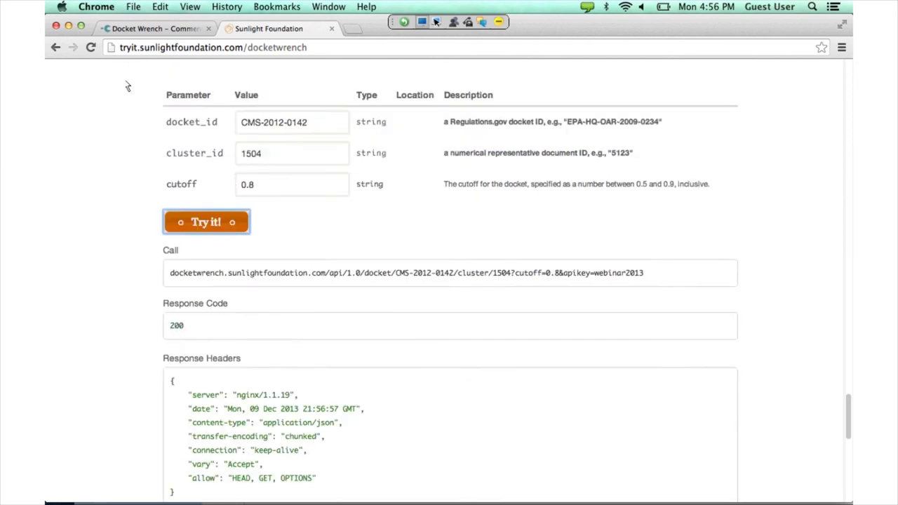
scroll(293, 254, "down", 3)
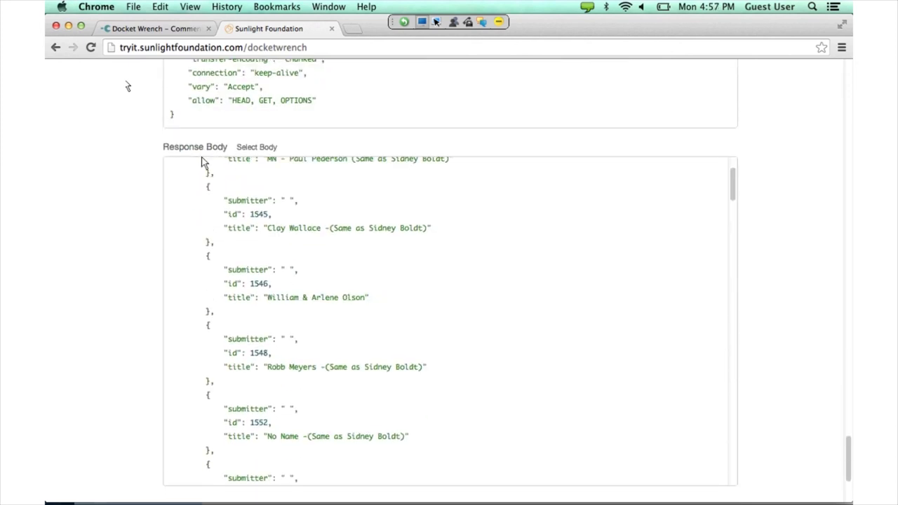
key("ctrl+shift+Tab")
scroll(238, 199, "down", 15)
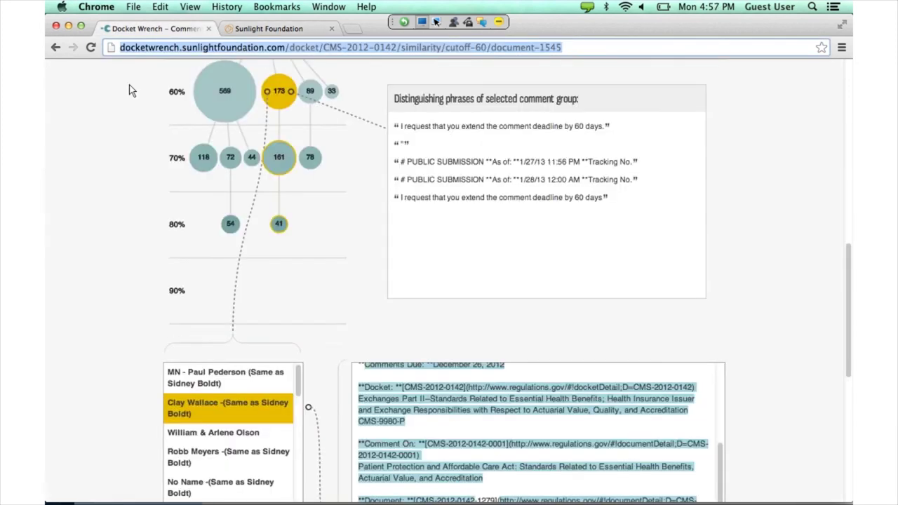
scroll(238, 193, "down", 7)
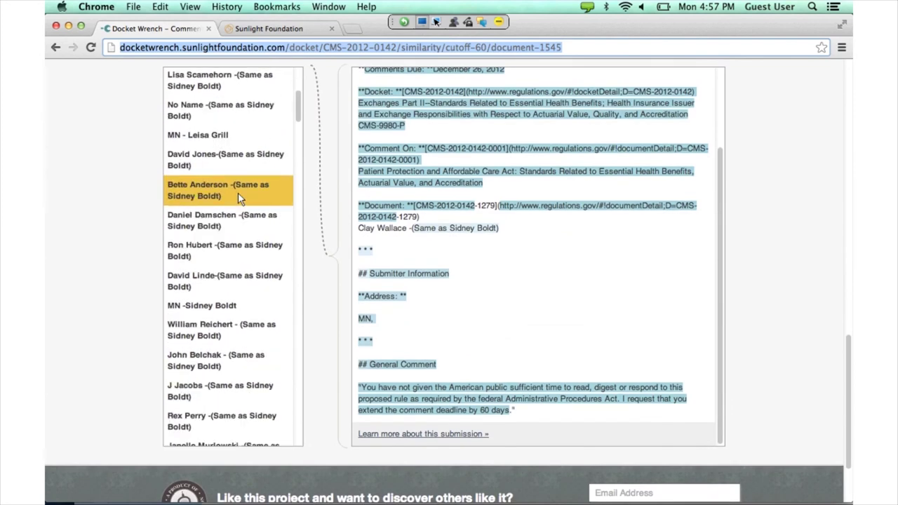
scroll(271, 228, "up", 5)
key("ctrl+Tab")
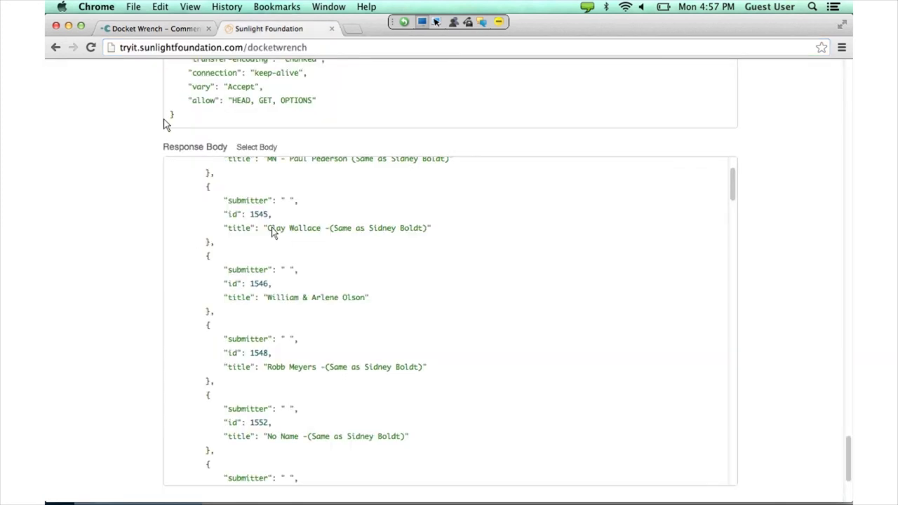
scroll(322, 282, "up", 2)
scroll(322, 282, "down", 5)
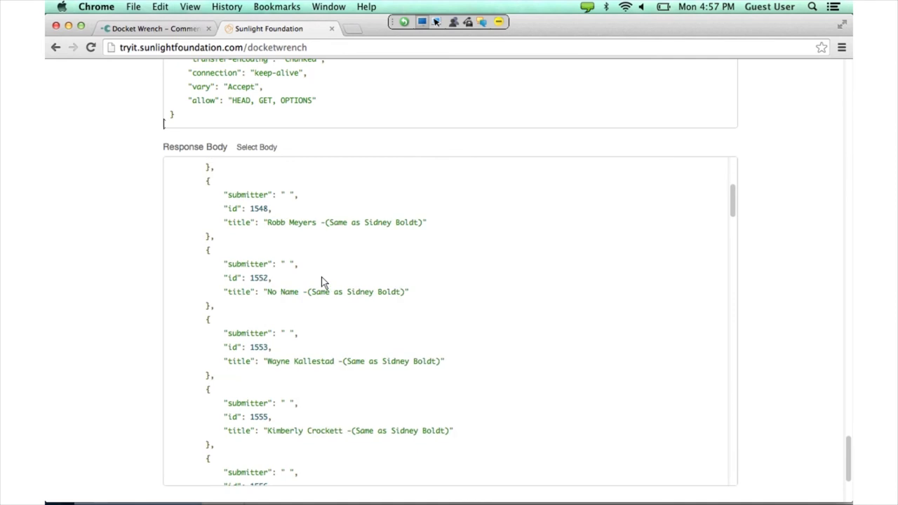
scroll(323, 283, "down", 3)
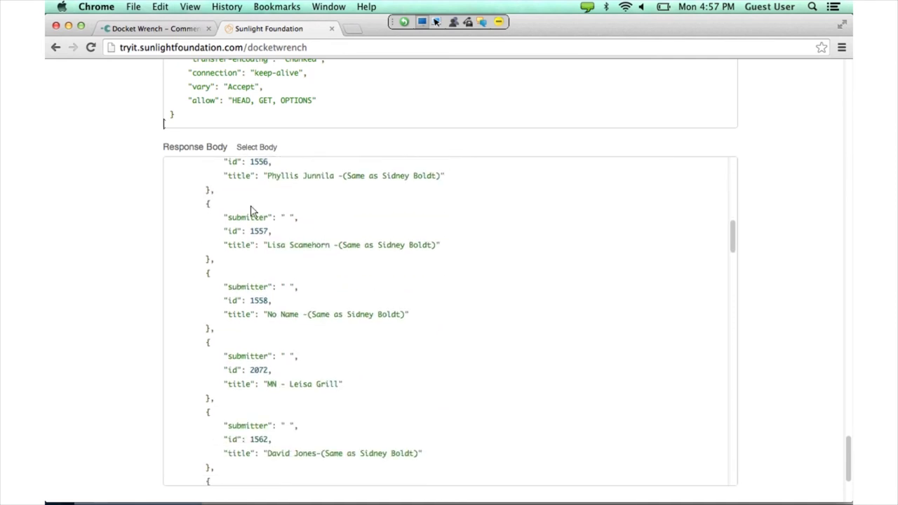
scroll(149, 109, "down", 4)
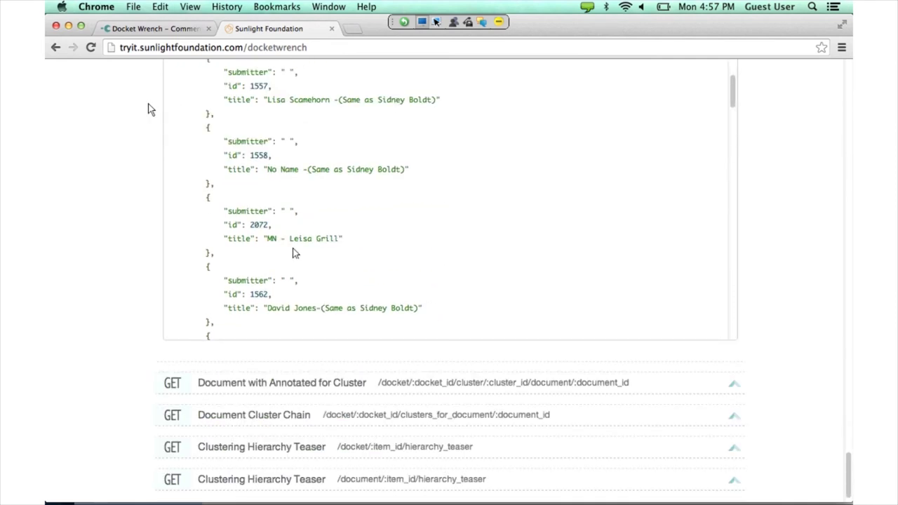
scroll(293, 253, "down", 1)
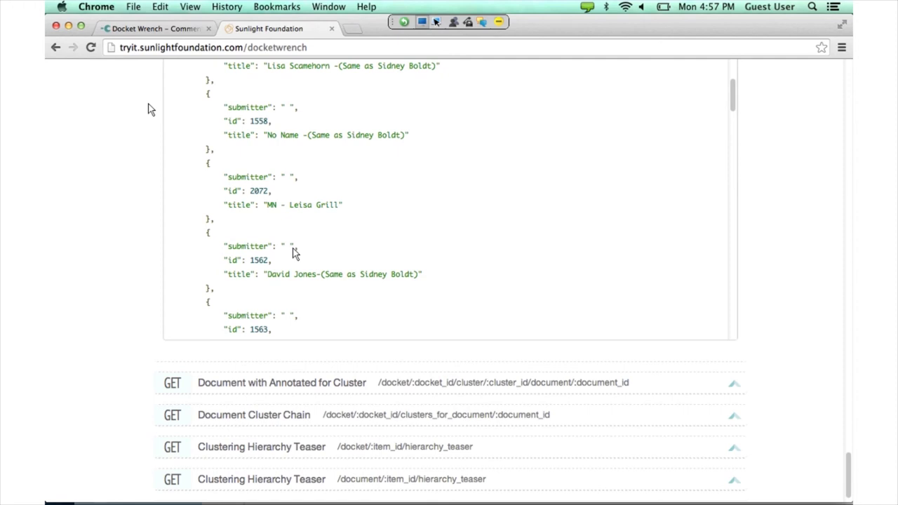
Expand Document with Annotated for Cluster and enter docket CMS-2012-0142 with cluster_id 1504.
left_click(421, 383)
scroll(140, 98, "down", 4)
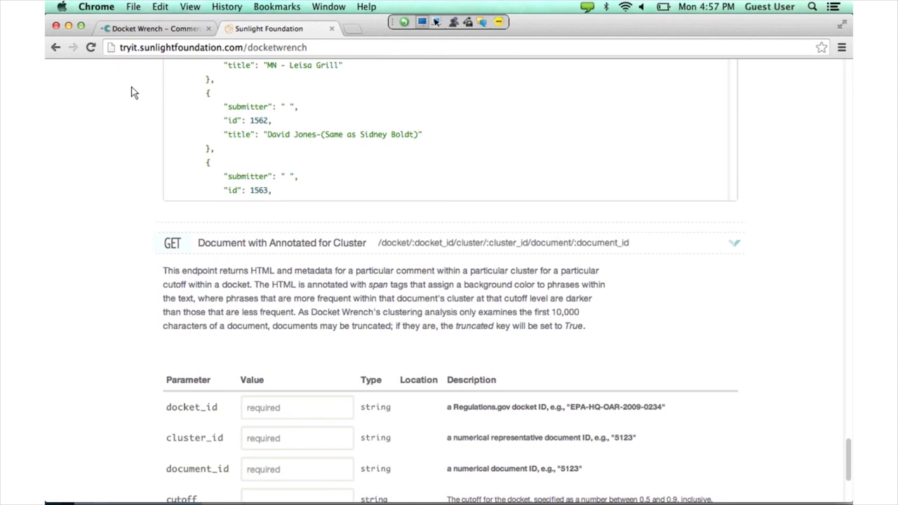
key("Tab")
type("CMS-2012-0142")
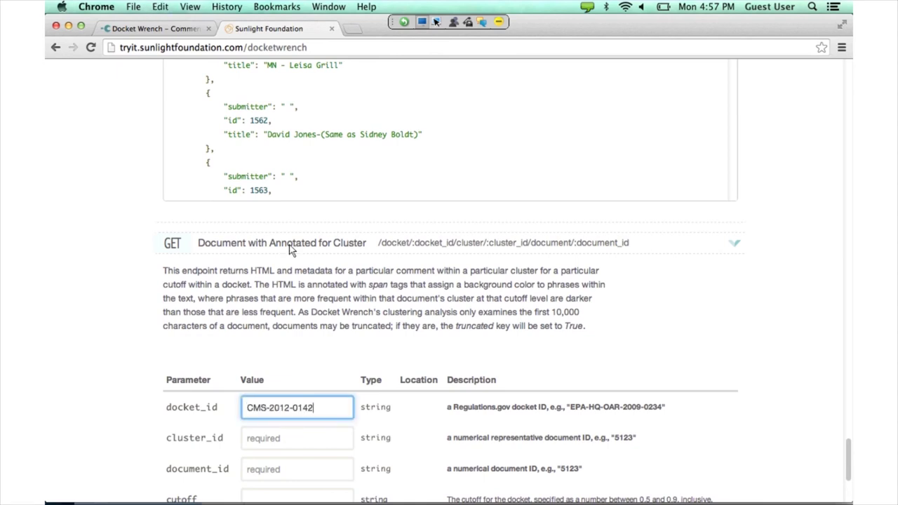
key("Tab")
type("1504")
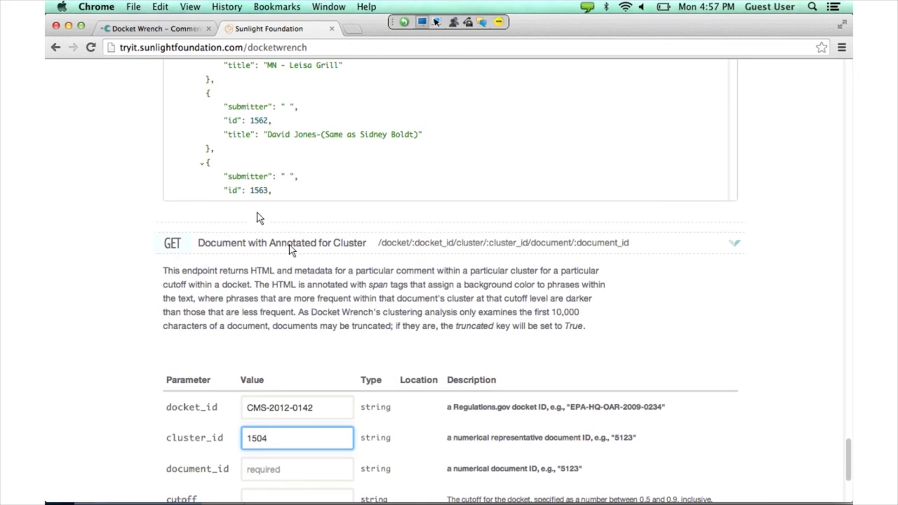
Enter document_id 1562 and cutoff 0.8, run the request and scroll its annotated HTML.
key("Tab")
type("1562")
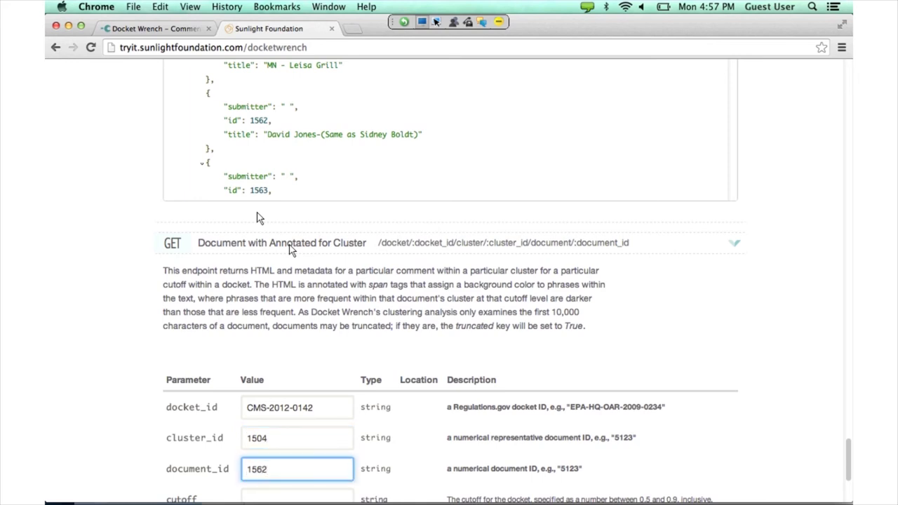
scroll(126, 82, "down", 3)
key("Tab")
type("0.8")
scroll(139, 101, "down", 4)
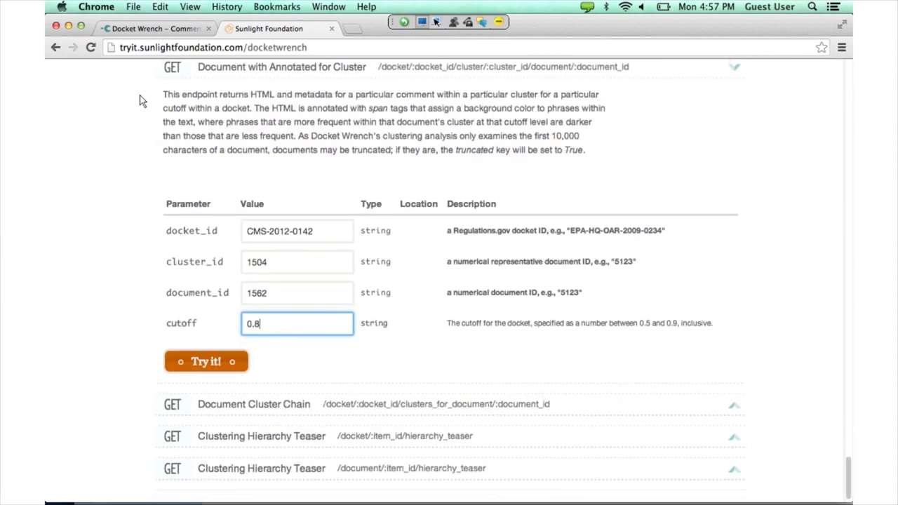
key("Tab")
key("Return")
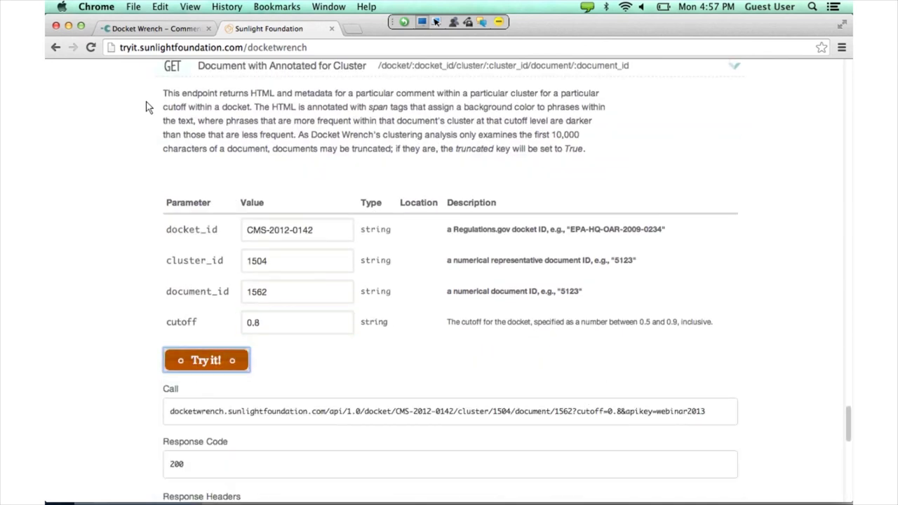
scroll(146, 107, "down", 15)
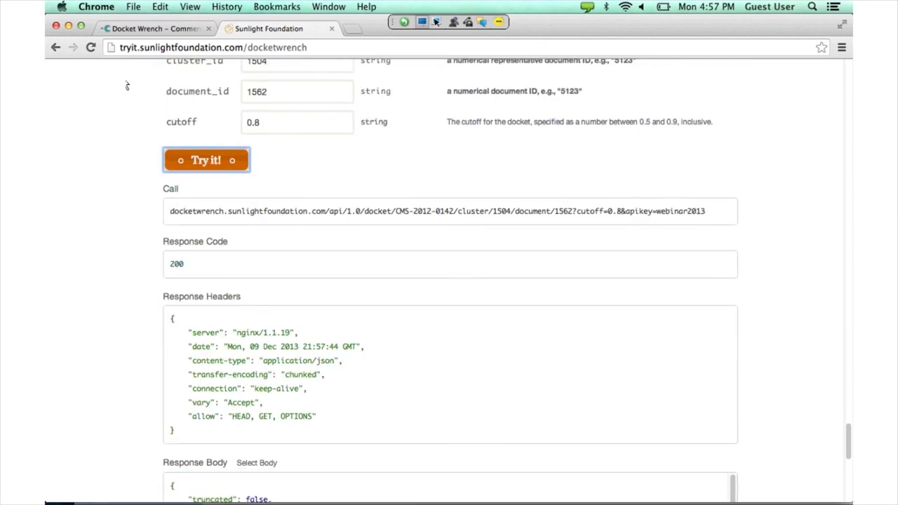
scroll(127, 86, "down", 5)
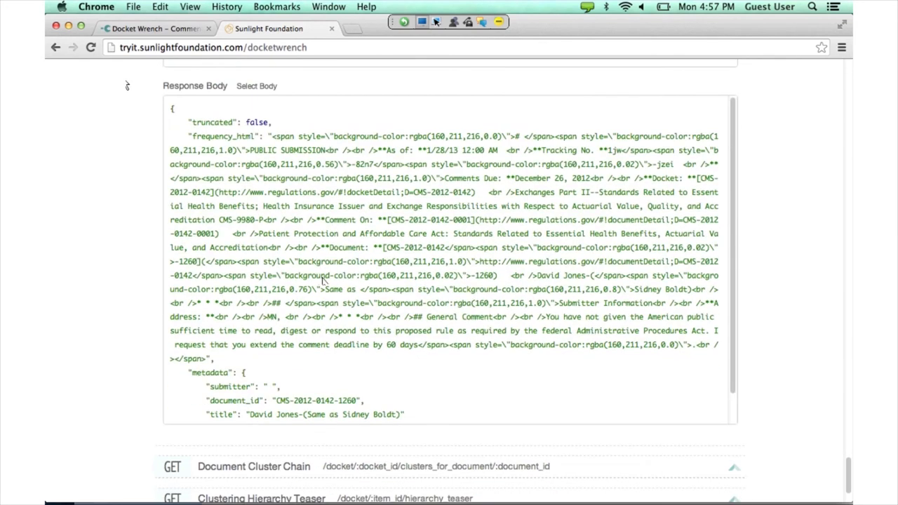
scroll(323, 280, "down", 2)
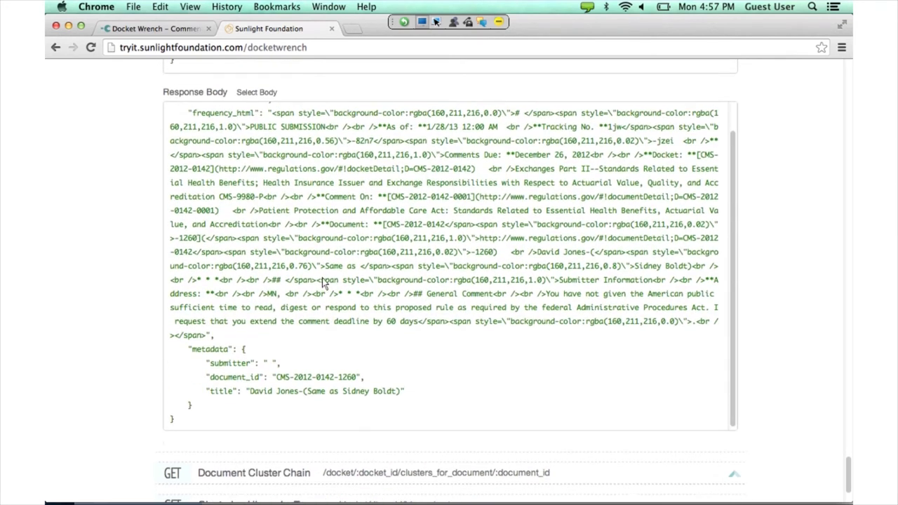
scroll(324, 282, "up", 3)
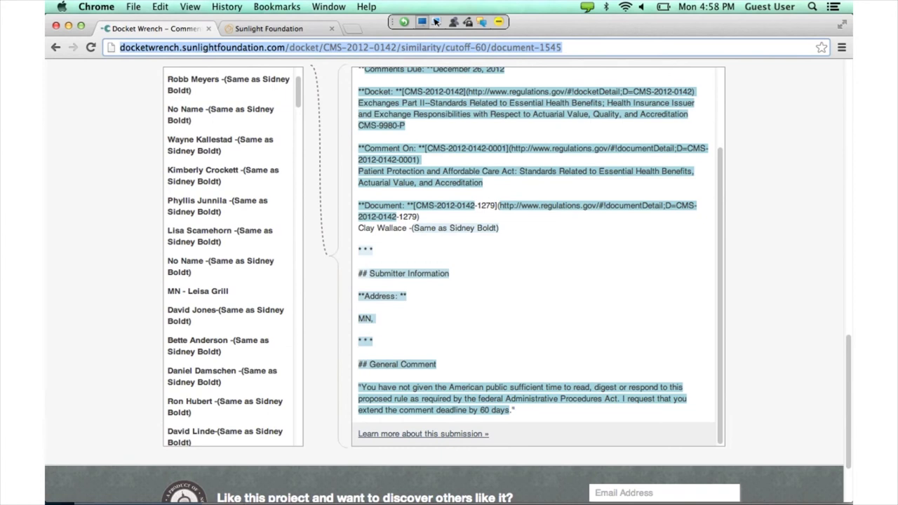
Select the 54-comment group at 80% and open two comments from its list.
scroll(372, 329, "down", 3)
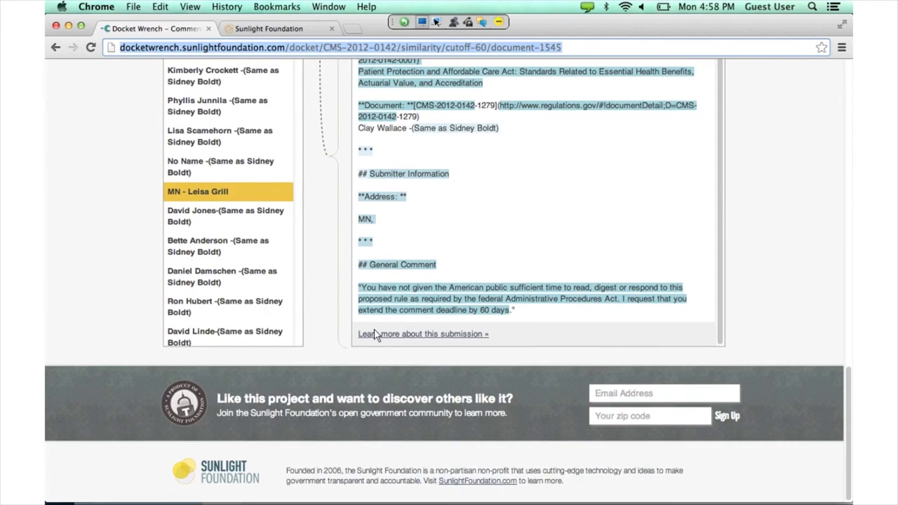
scroll(108, 63, "up", 10)
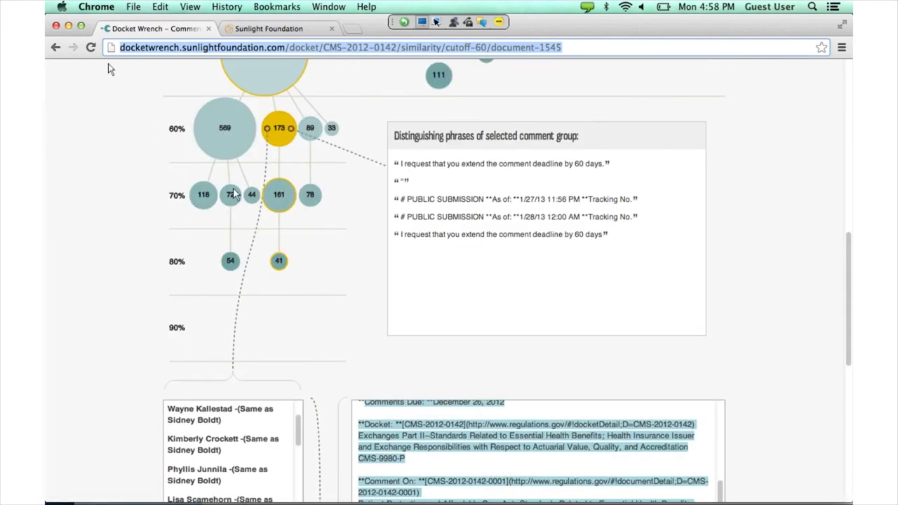
left_click(230, 260)
scroll(140, 100, "down", 4)
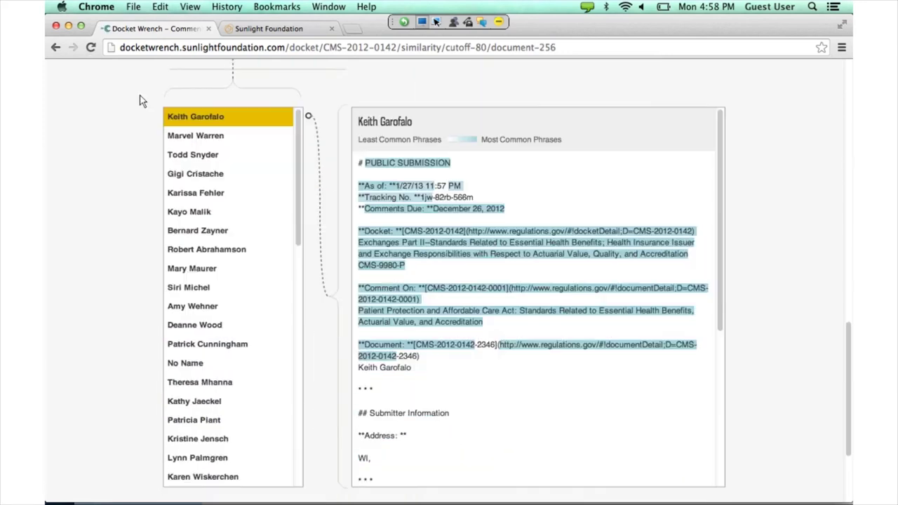
scroll(211, 211, "down", 10)
scroll(211, 232, "up", 1)
left_click(210, 241)
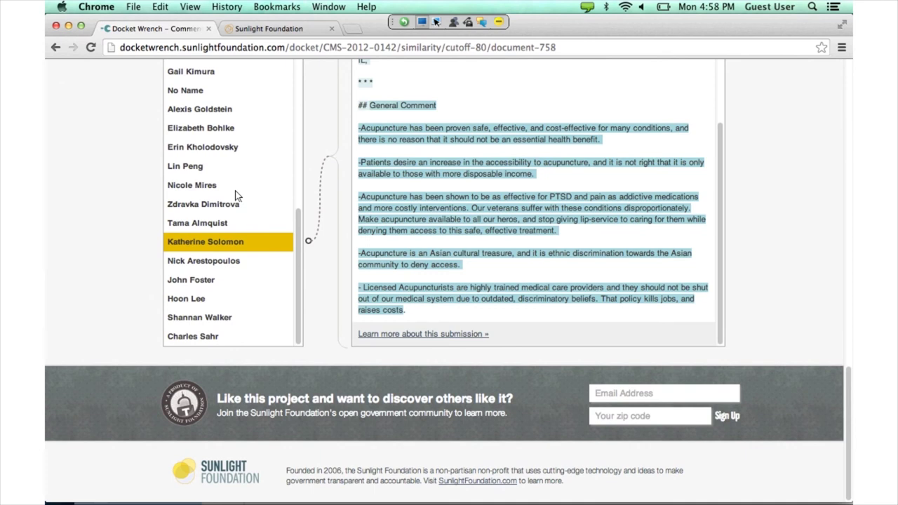
left_click(211, 336)
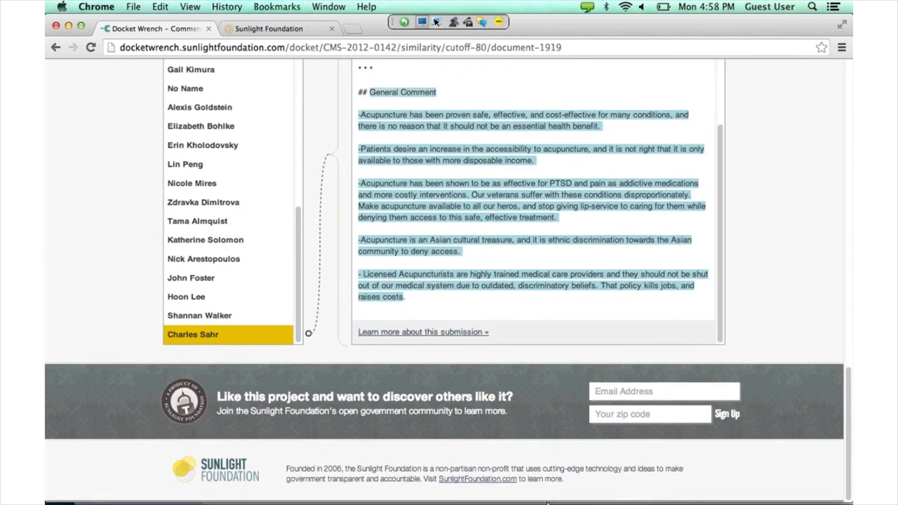
Select the 44-comment group at 70%, open its last comment, then select the 78-comment group.
scroll(254, 213, "up", 6)
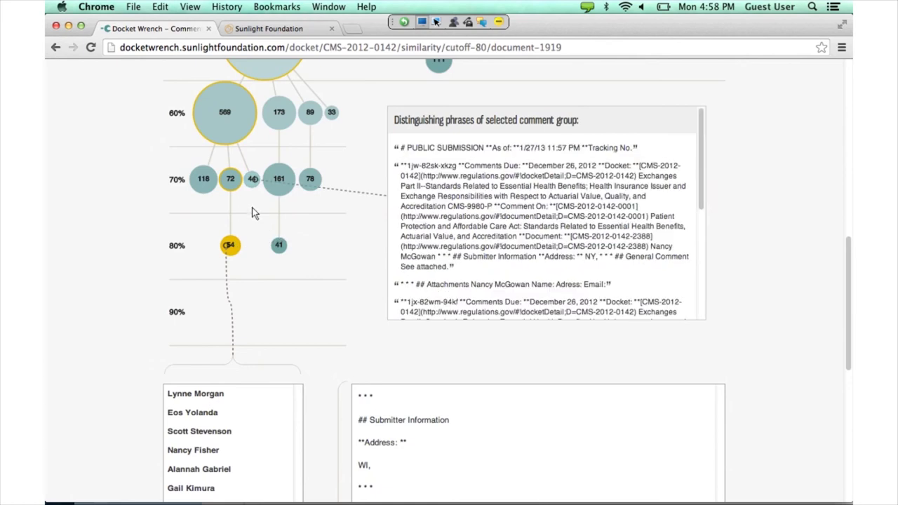
left_click(252, 179)
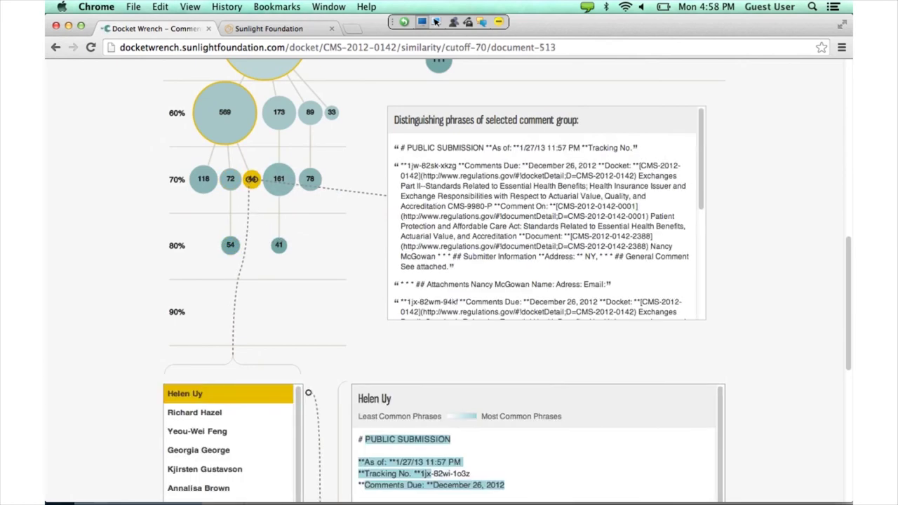
scroll(239, 200, "down", 10)
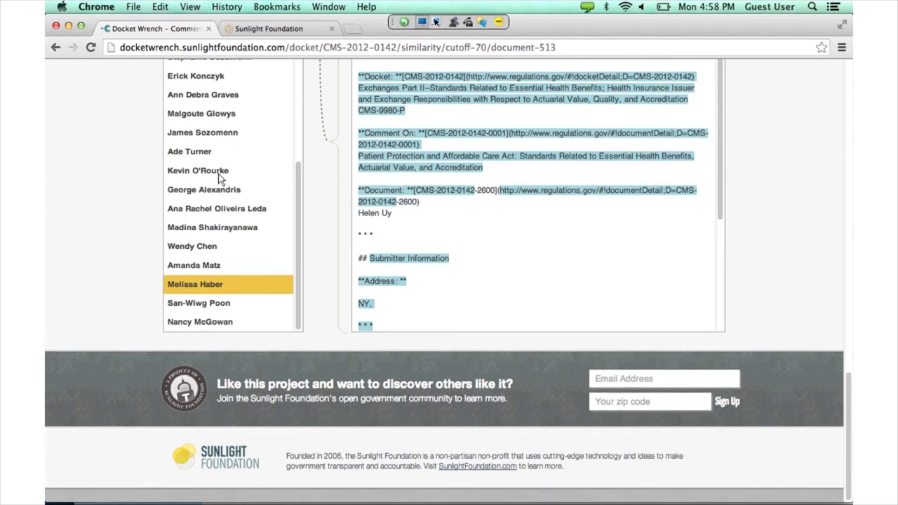
left_click(210, 336)
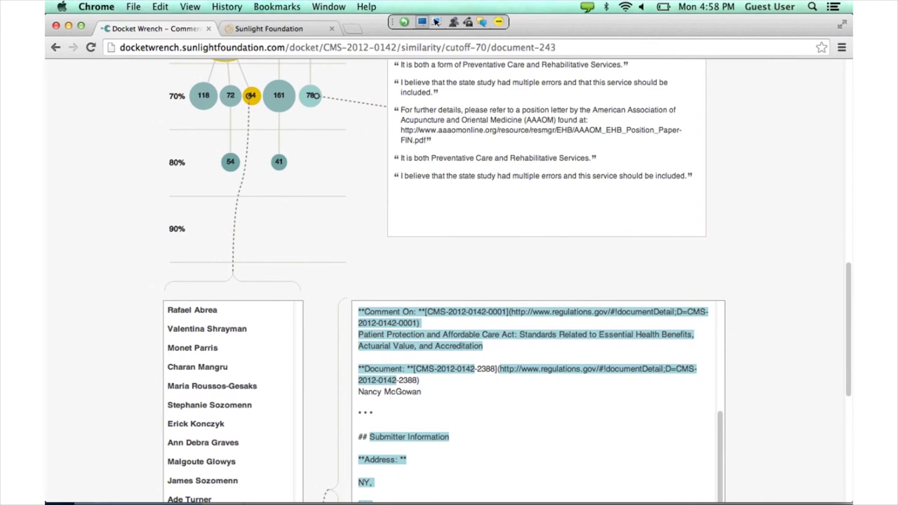
left_click(313, 95)
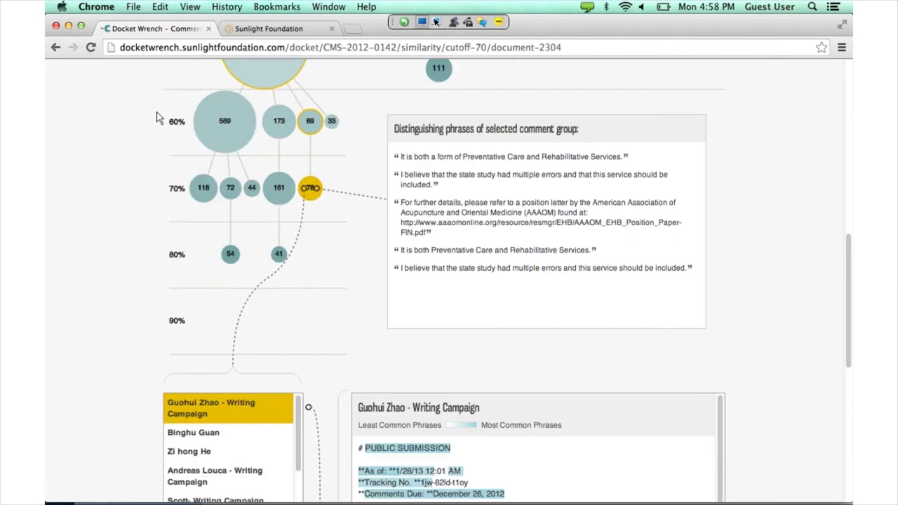
Open the 89-comment group at 60%, scroll its comments, then return to the API console page.
left_click(310, 121)
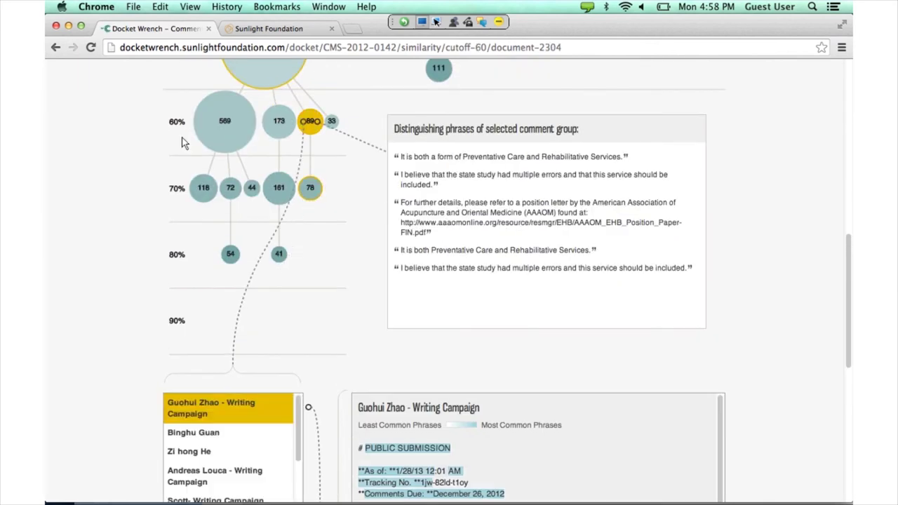
scroll(117, 77, "down", 5)
scroll(241, 201, "down", 10)
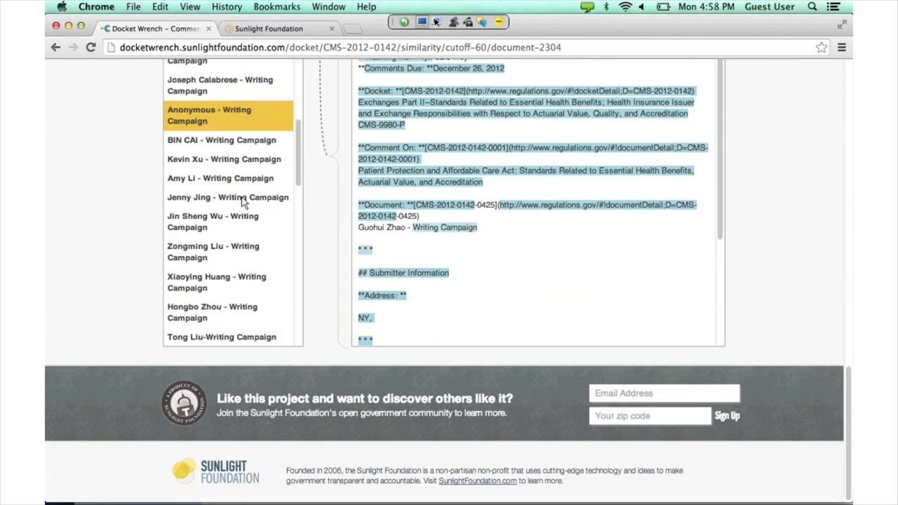
scroll(242, 201, "down", 10)
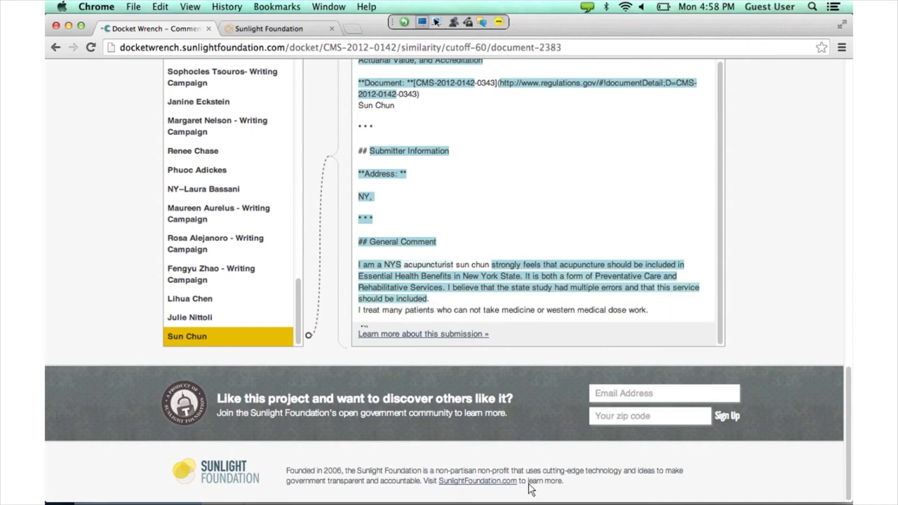
scroll(531, 489, "up", 6)
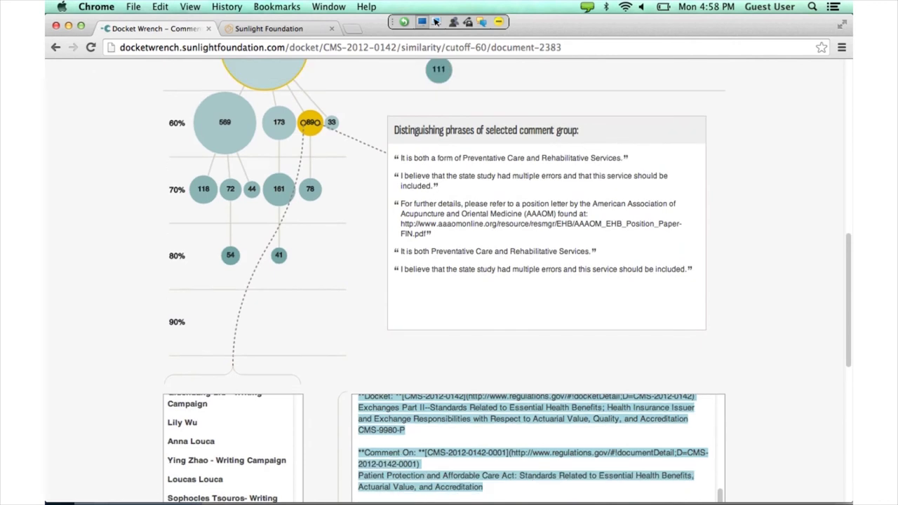
key("Up")
key("Up")
key("Up")
key("Up")
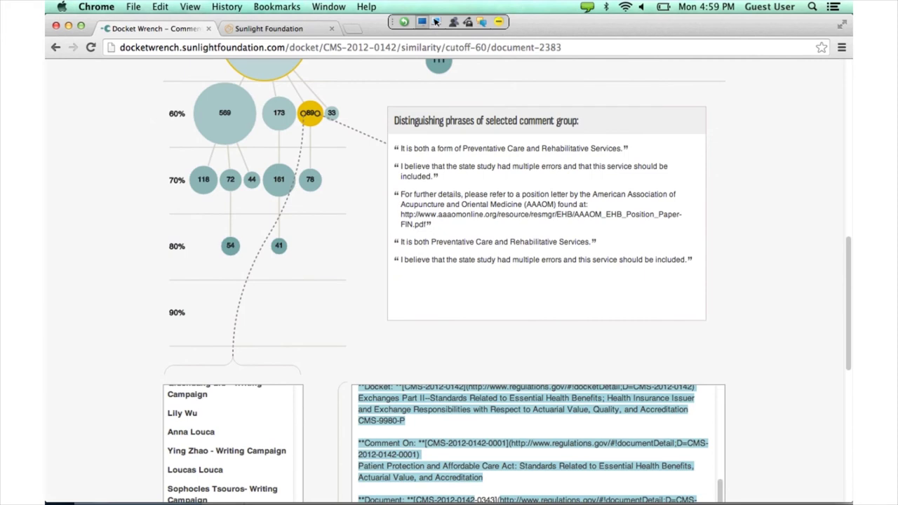
left_click(269, 28)
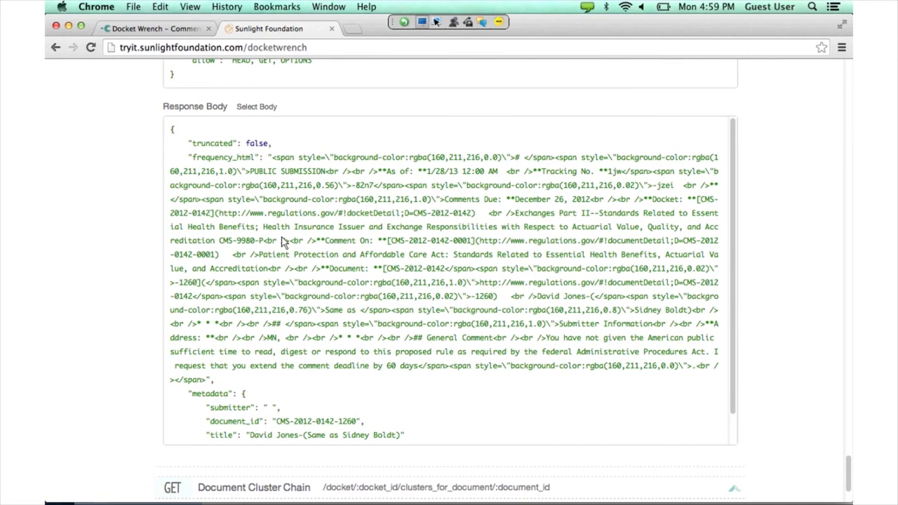
Scroll the API console back up to the Docket Wrench GET endpoint list.
scroll(284, 242, "down", 3)
scroll(284, 242, "up", 10)
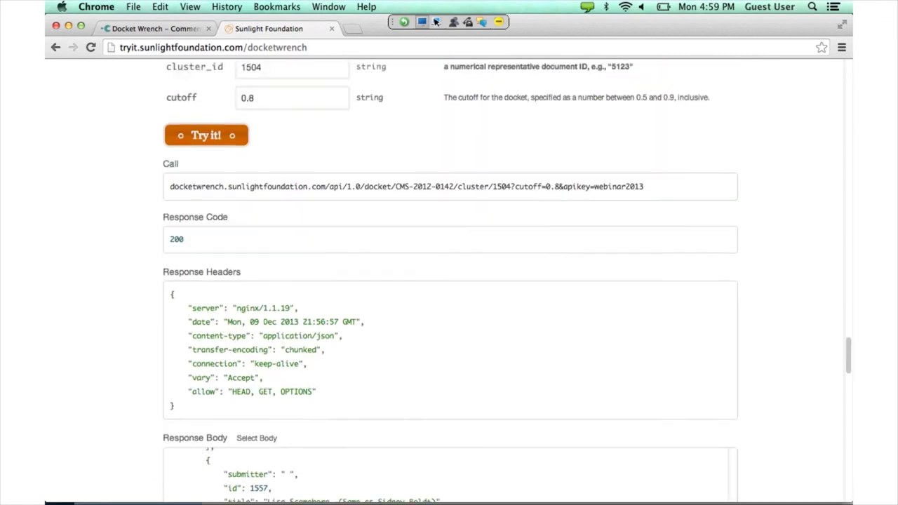
scroll(449, 281, "up", 10)
scroll(449, 281, "up", 15)
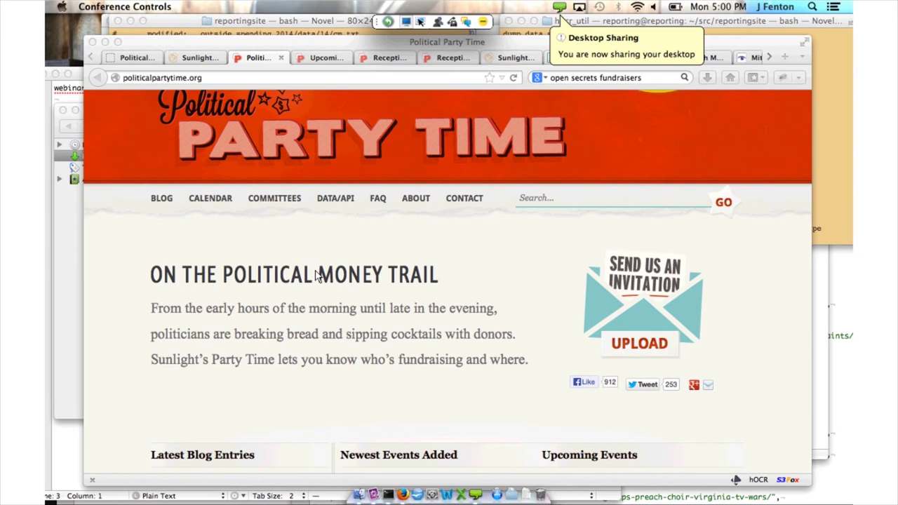
Scroll through the home page's blog and fundraiser columns, then bring up Upcoming events.
scroll(317, 276, "up", 2)
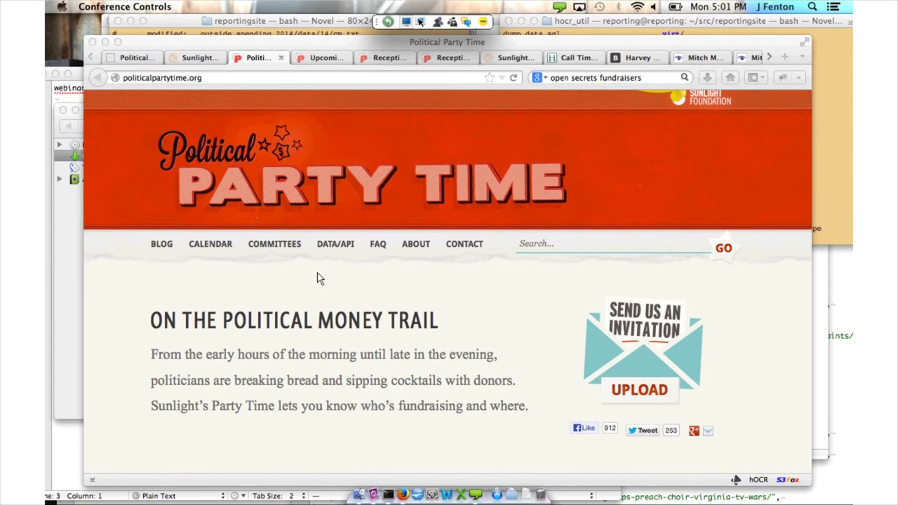
scroll(317, 279, "down", 2)
scroll(124, 82, "down", 4)
scroll(123, 82, "down", 3)
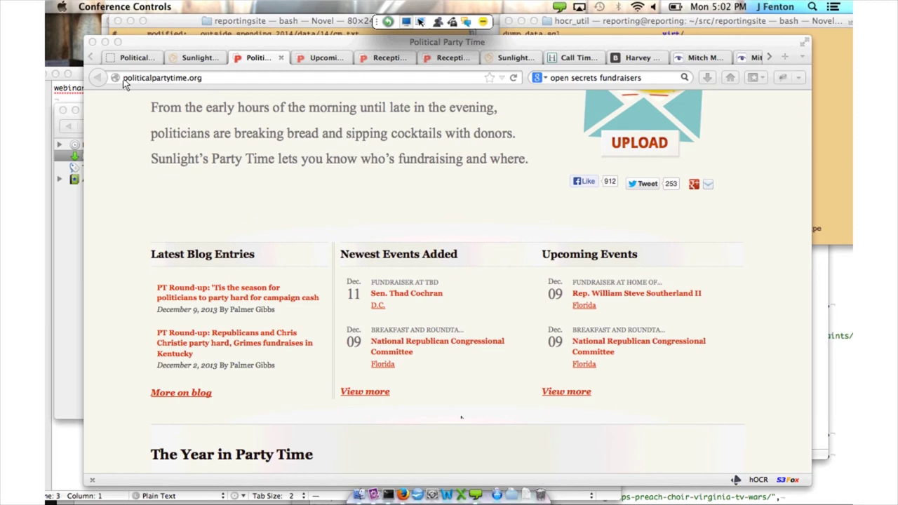
left_click(322, 58)
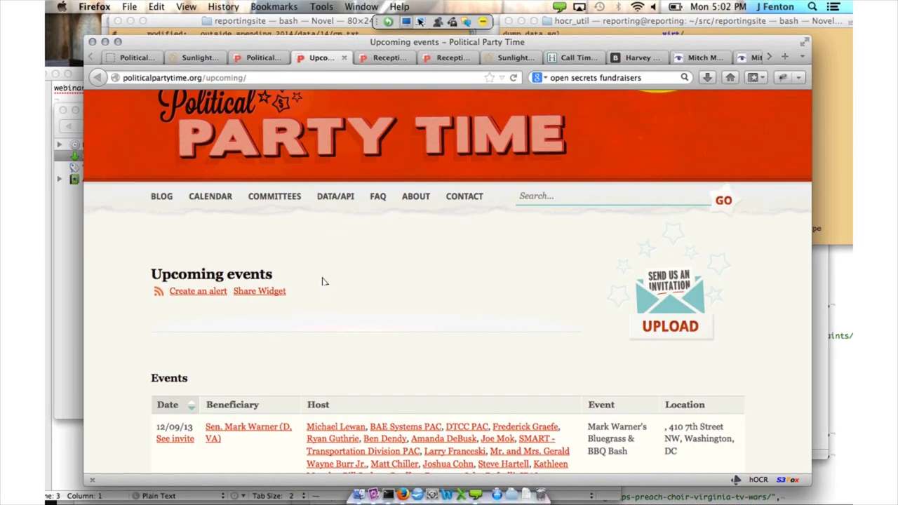
Scroll through the upcoming fundraisers table, then switch to the Rosa DeLauro reception tab.
scroll(267, 227, "down", 5)
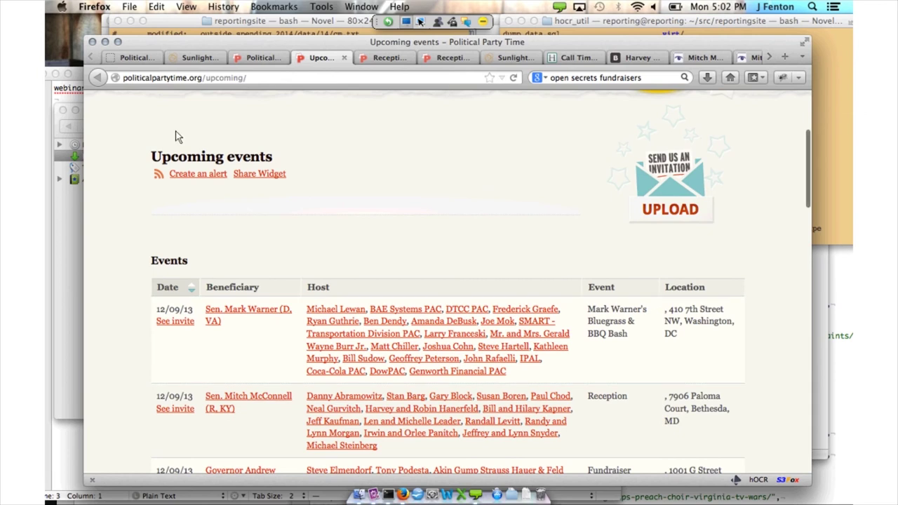
scroll(175, 136, "down", 6)
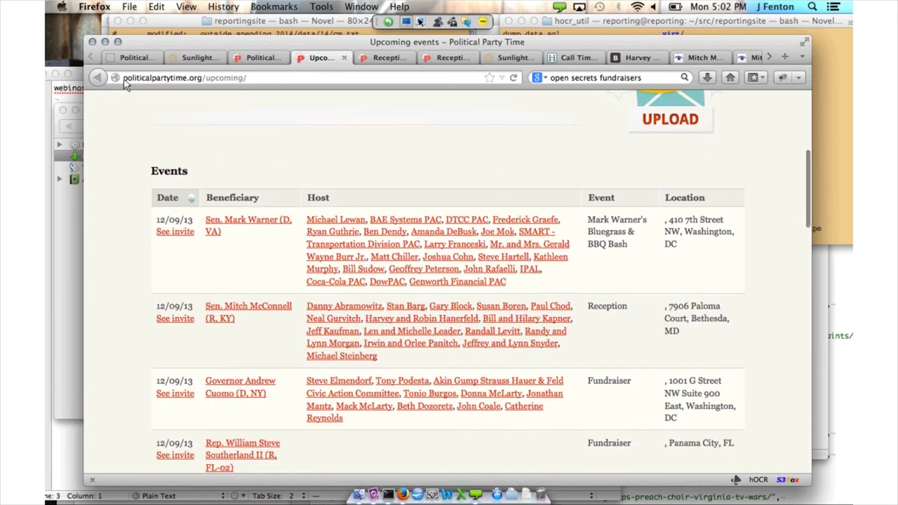
scroll(127, 83, "up", 2)
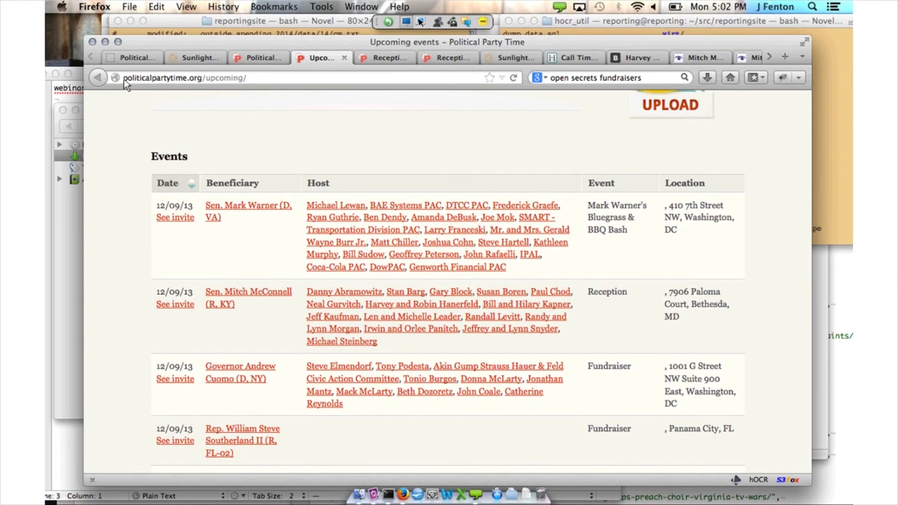
scroll(125, 82, "down", 6)
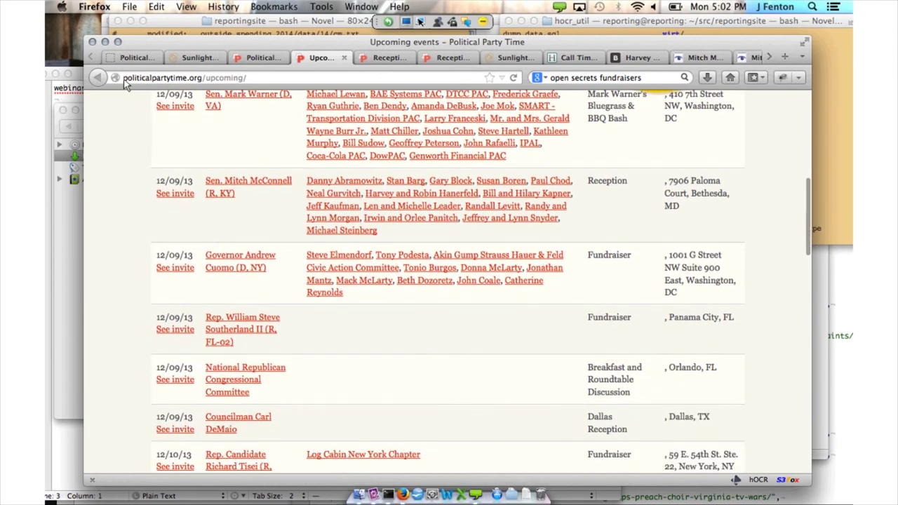
scroll(124, 83, "up", 5)
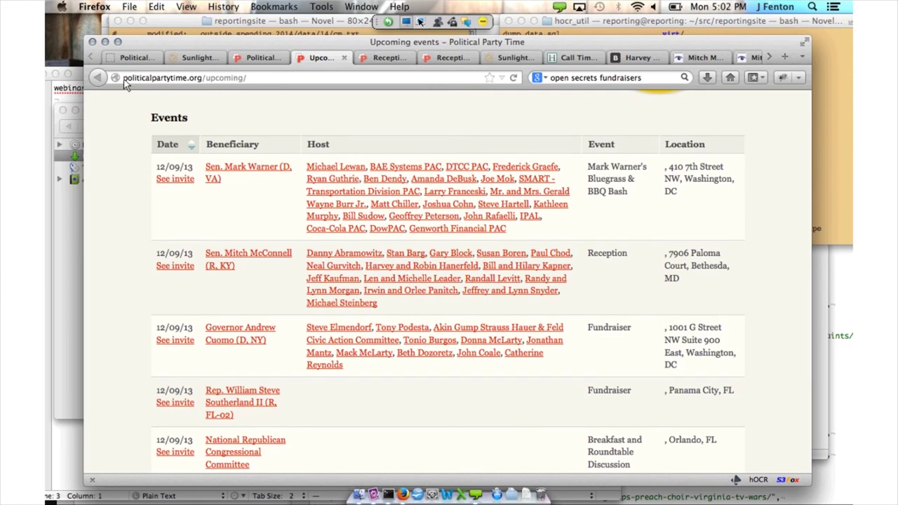
scroll(125, 83, "down", 7)
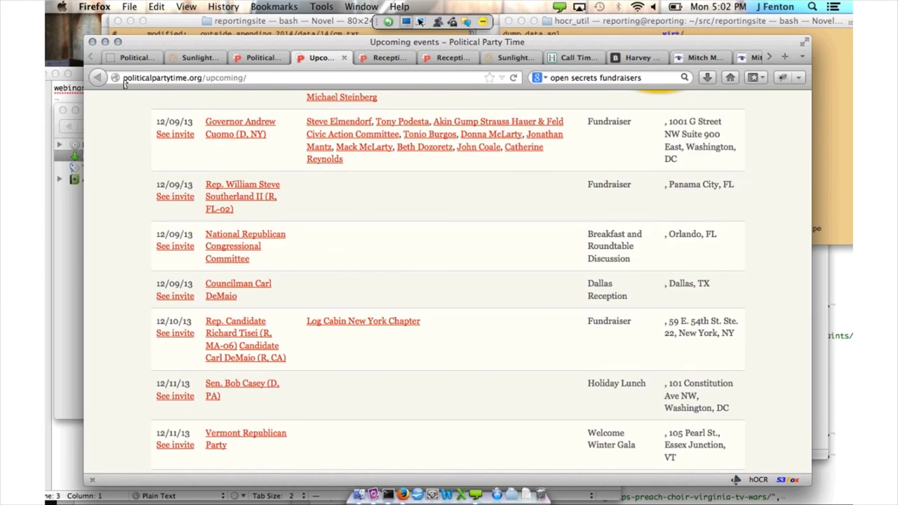
scroll(125, 83, "up", 8)
scroll(125, 83, "up", 1)
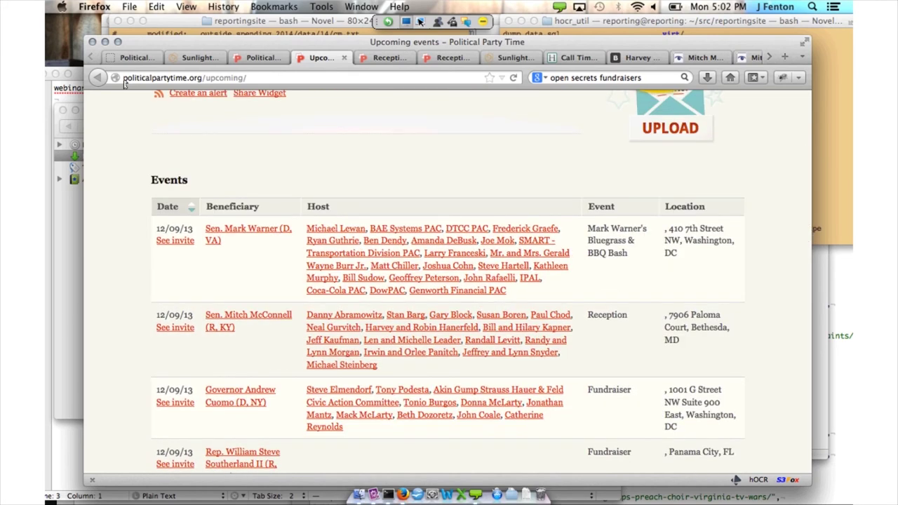
scroll(125, 83, "up", 2)
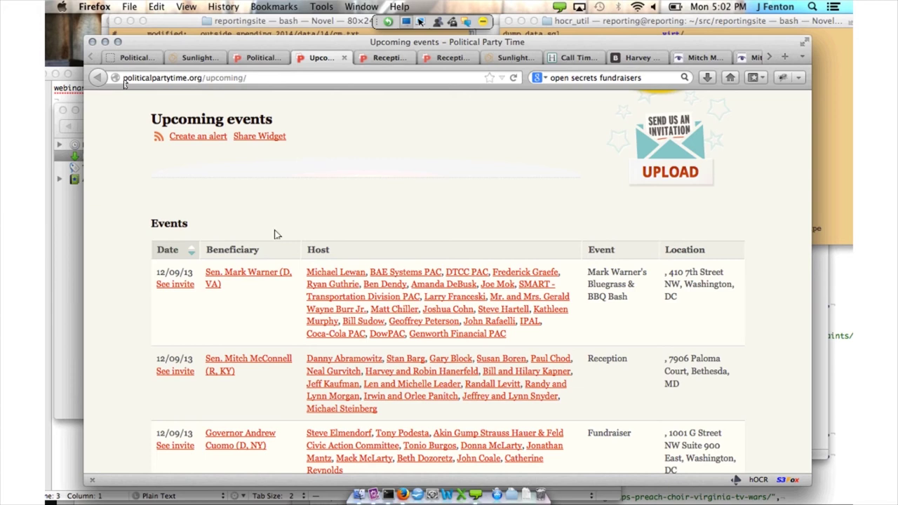
key("ctrl+Tab")
Read through the Rosa DeLauro reception page and its November 19, 2013 invitation.
scroll(220, 181, "up", 10)
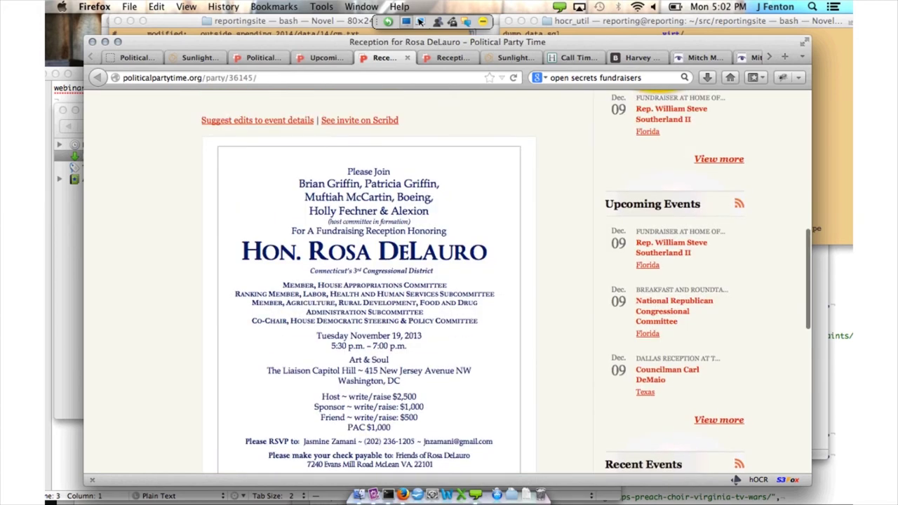
scroll(129, 95, "down", 6)
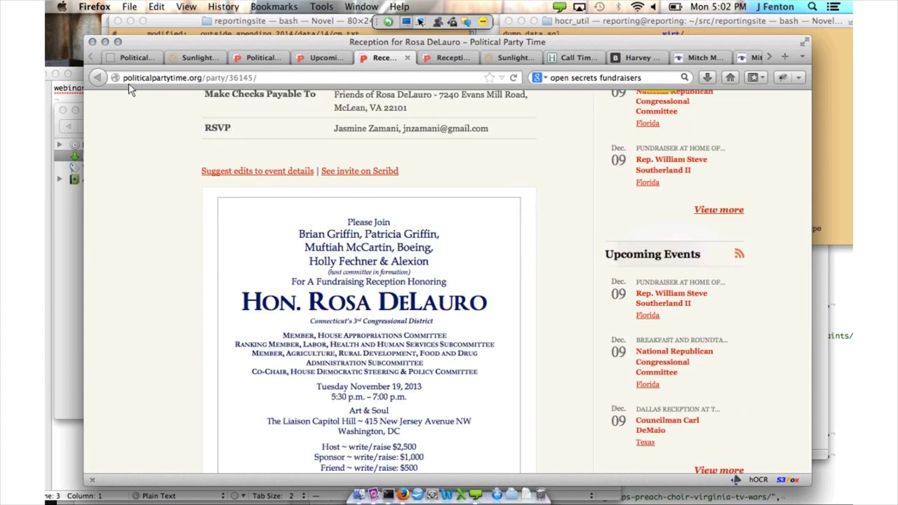
scroll(129, 90, "down", 3)
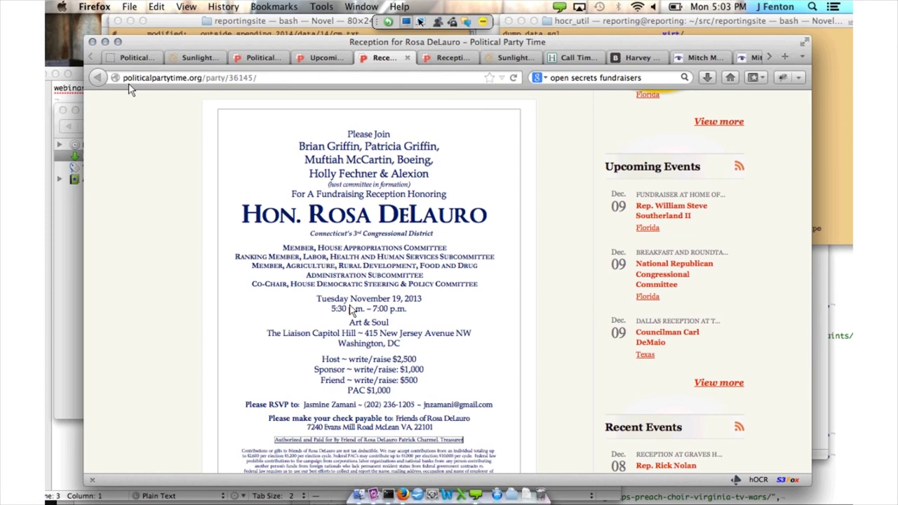
scroll(351, 310, "up", 3)
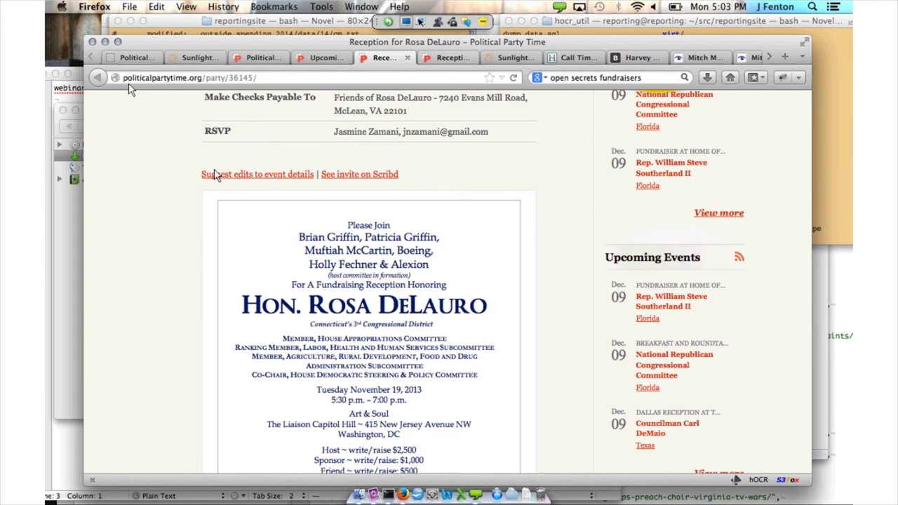
Switch to the Mitch McConnell reception page and scroll to its December 9 invitation.
key("ctrl+Tab")
scroll(444, 404, "up", 2)
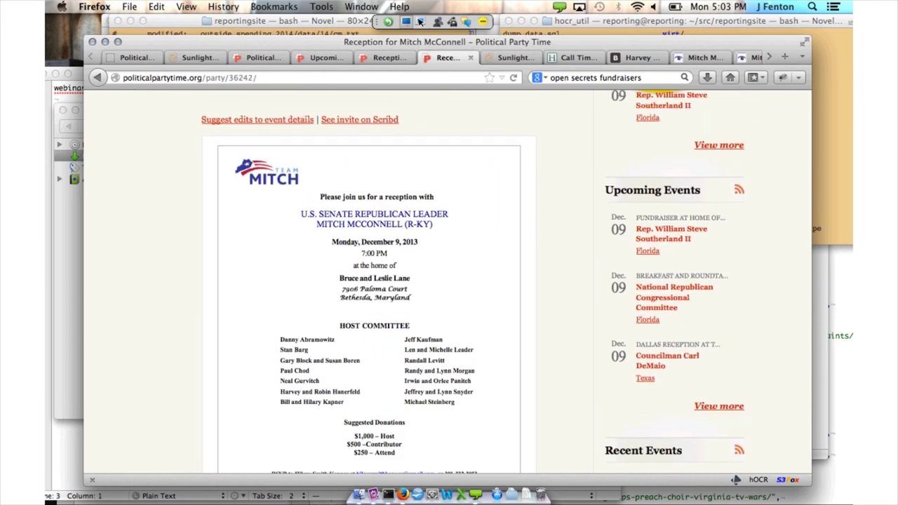
scroll(449, 281, "up", 3)
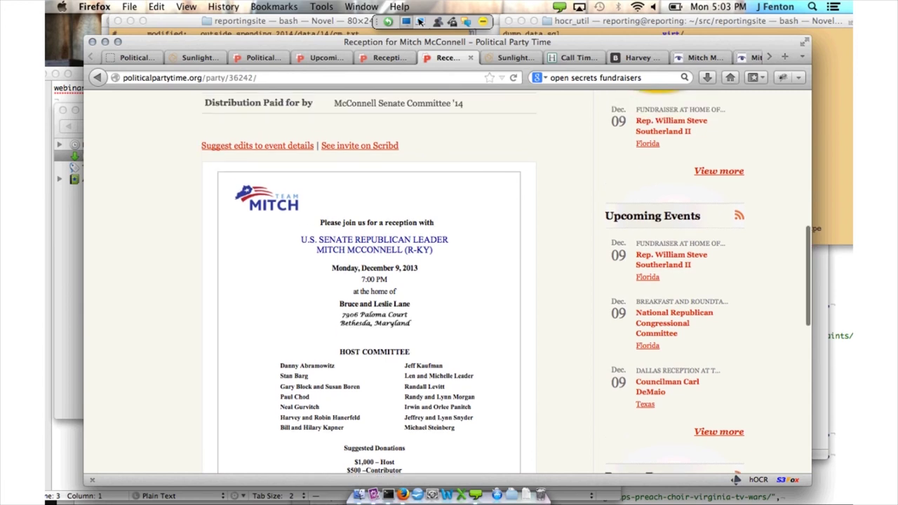
scroll(449, 281, "down", 5)
scroll(372, 280, "down", 1)
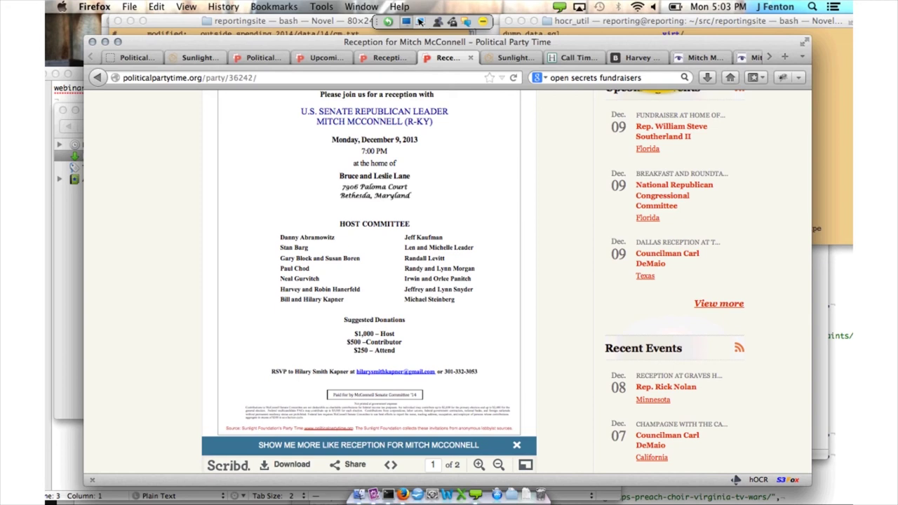
Go back to the Sunlight Data and APIs overview and launch the Political Party Time API console.
left_click(196, 57)
scroll(169, 126, "up", 10)
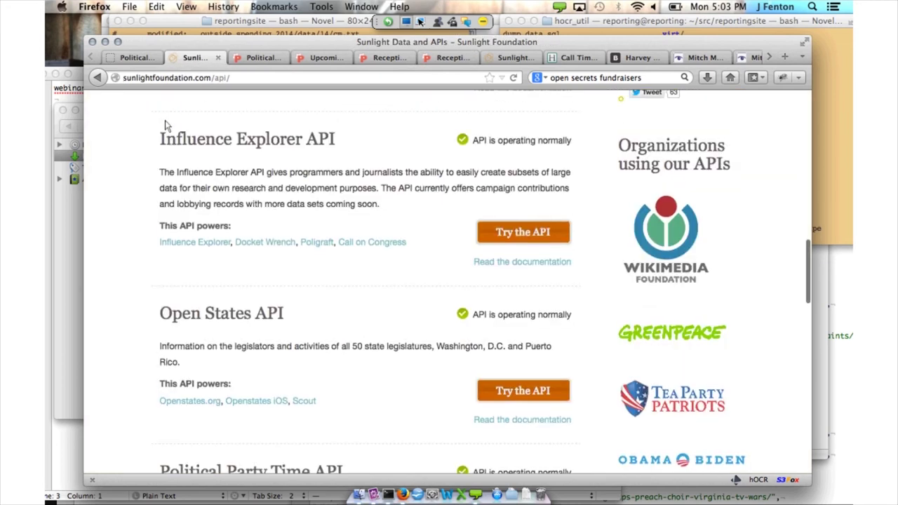
scroll(165, 124, "up", 5)
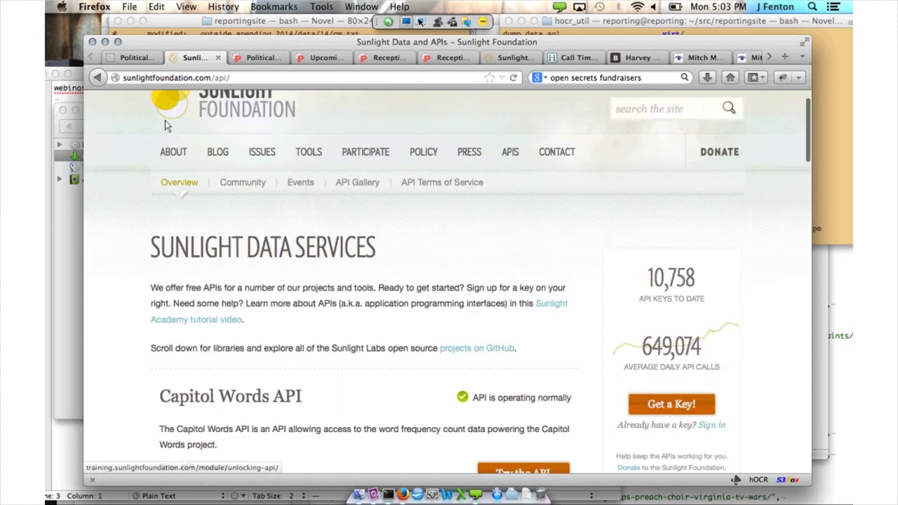
scroll(144, 105, "down", 3)
scroll(144, 103, "down", 15)
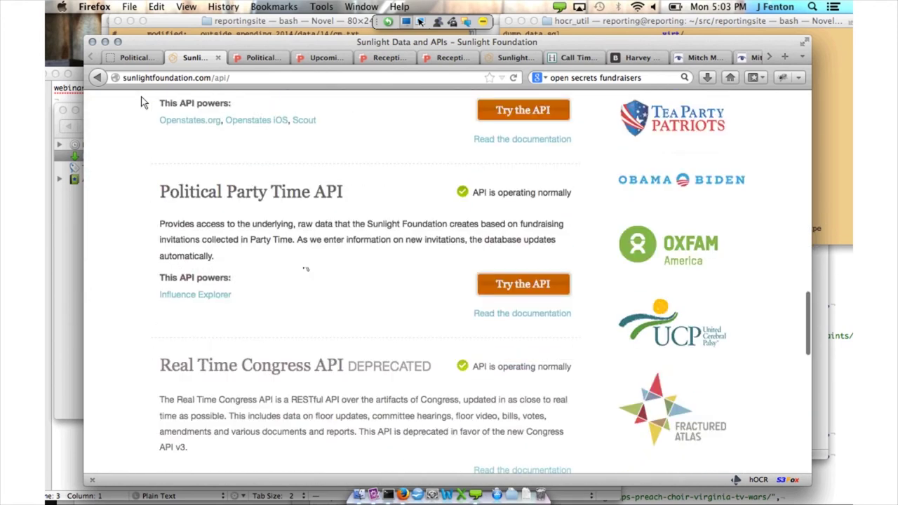
key("Tab")
key("Tab")
key("Return")
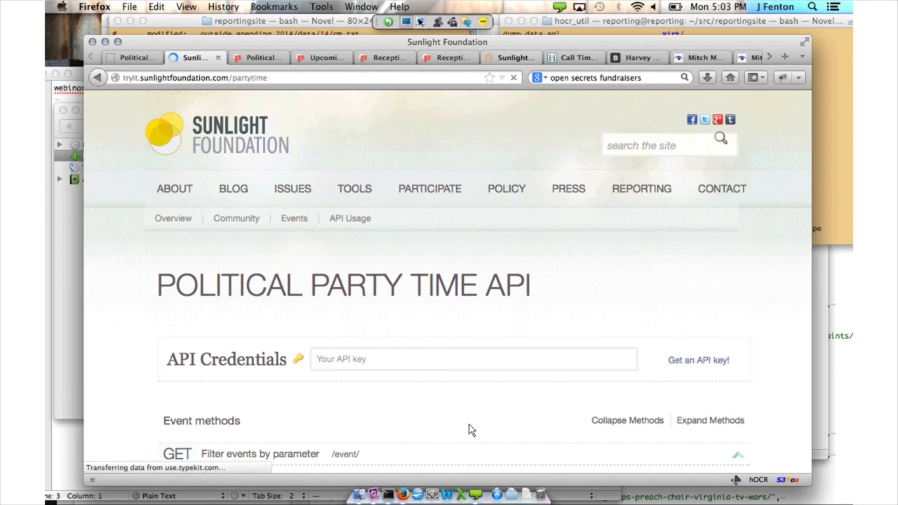
Scroll to the Filter events by parameter form with start_date__gt 2013-11-01 and beneficiaries__state IA.
scroll(140, 100, "down", 3)
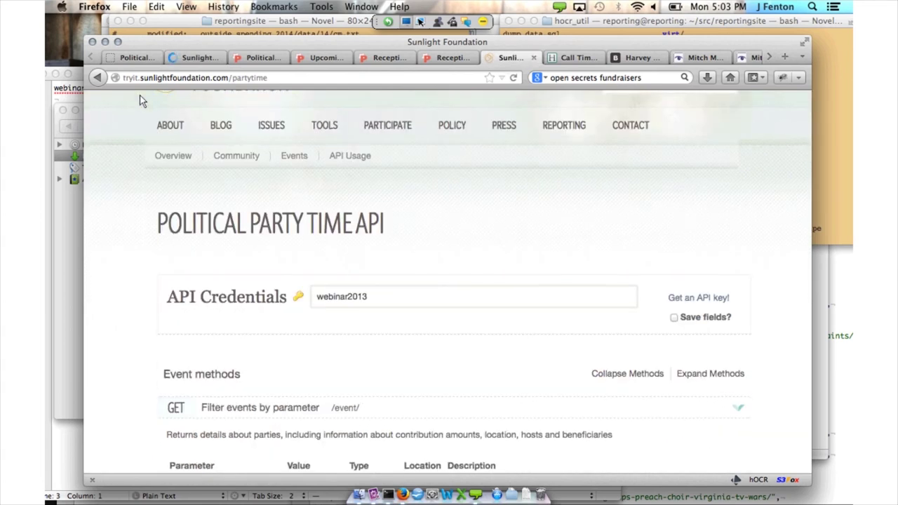
scroll(140, 101, "down", 2)
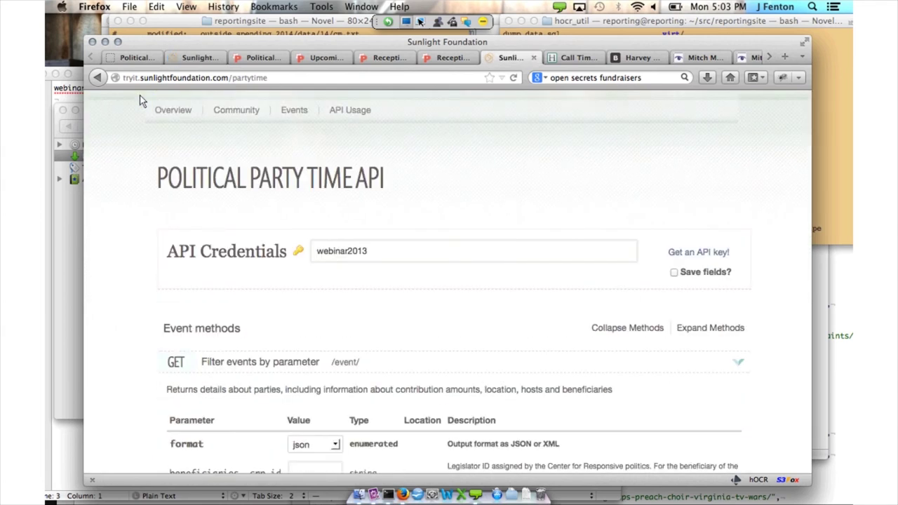
scroll(139, 100, "down", 8)
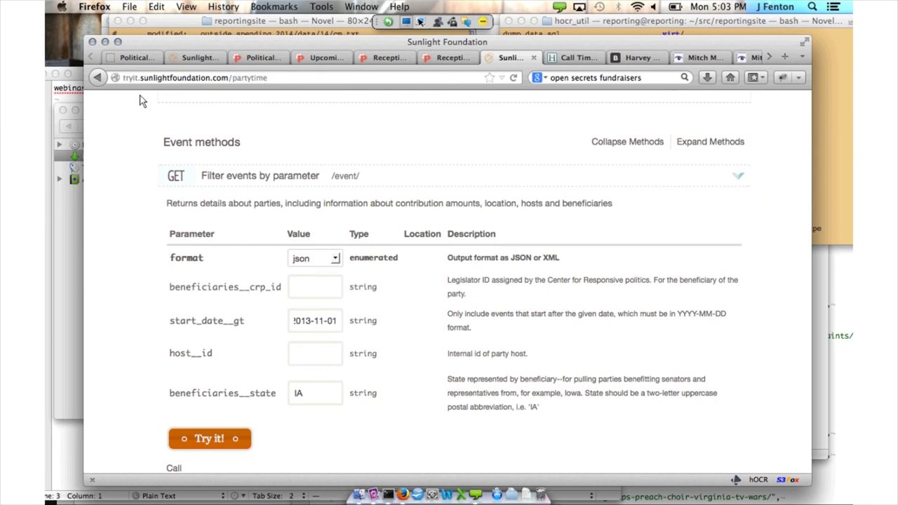
scroll(143, 101, "down", 3)
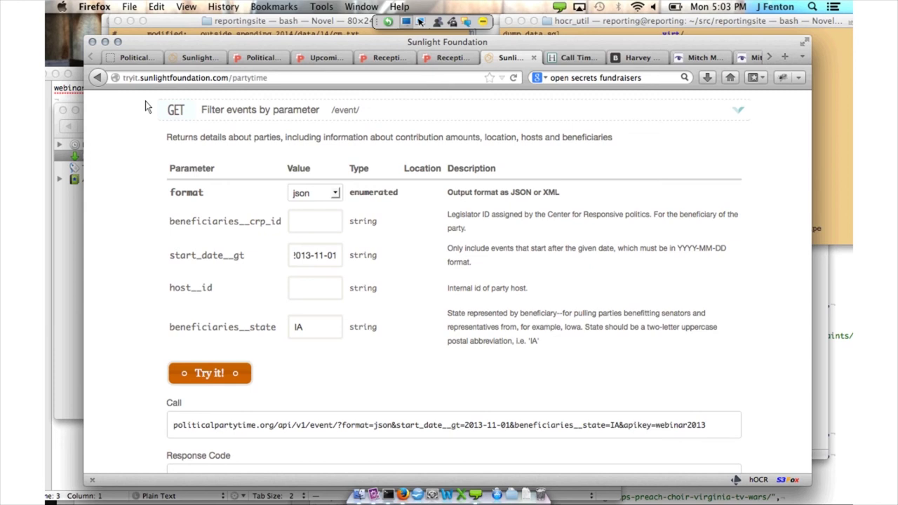
Select the 2013-11-01 start date and highlight the beneficiary name line in the response.
double_click(306, 260)
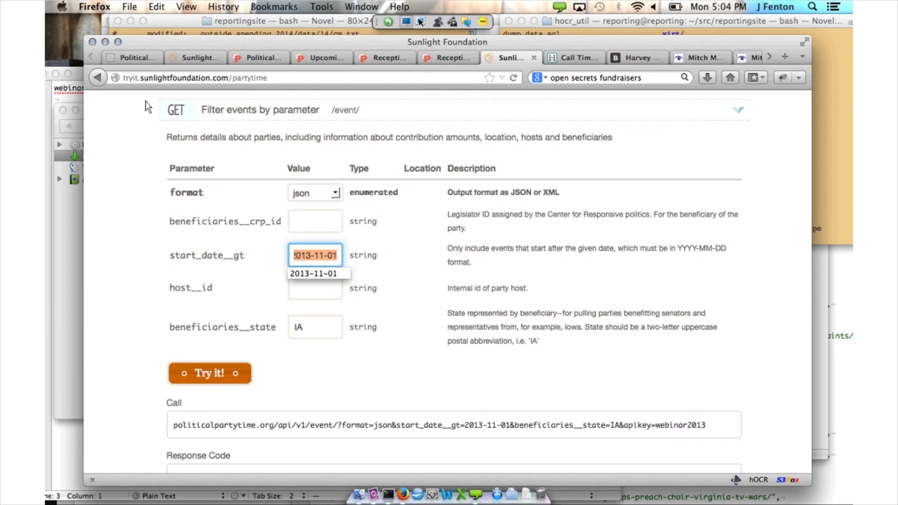
scroll(145, 101, "down", 10)
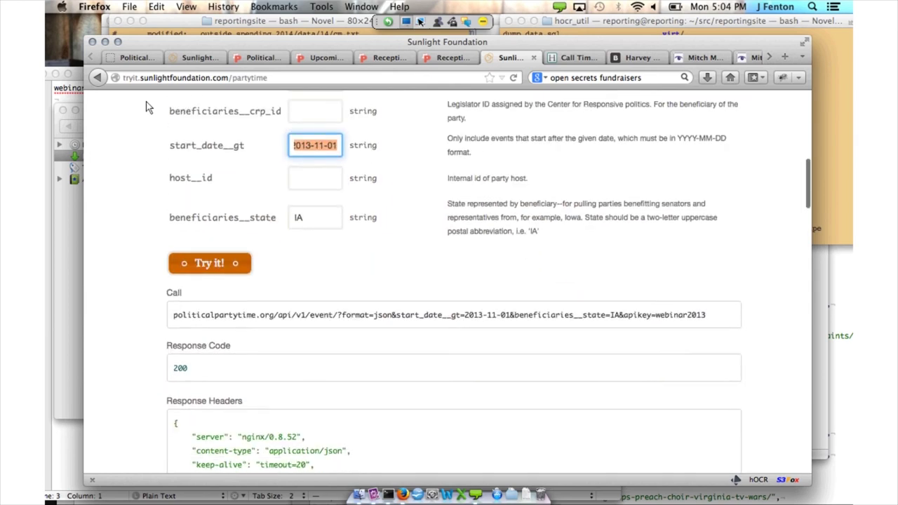
scroll(147, 107, "down", 8)
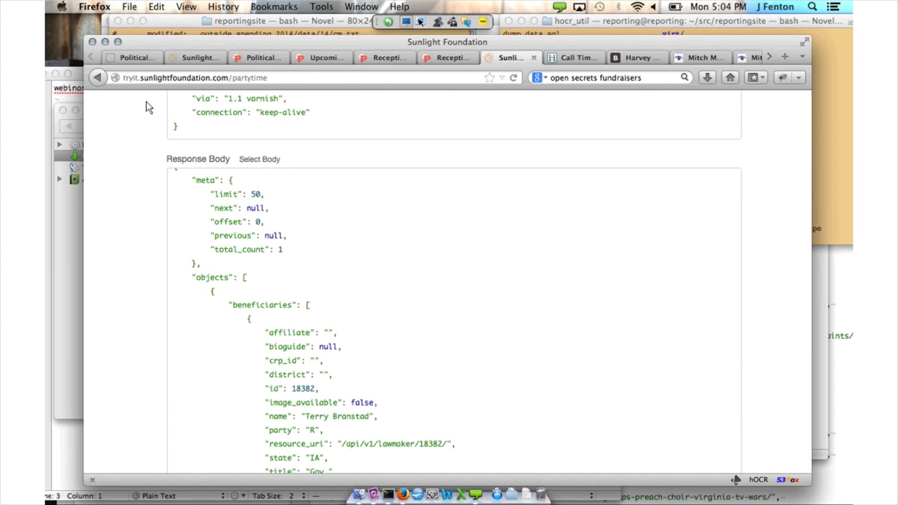
scroll(379, 337, "down", 5)
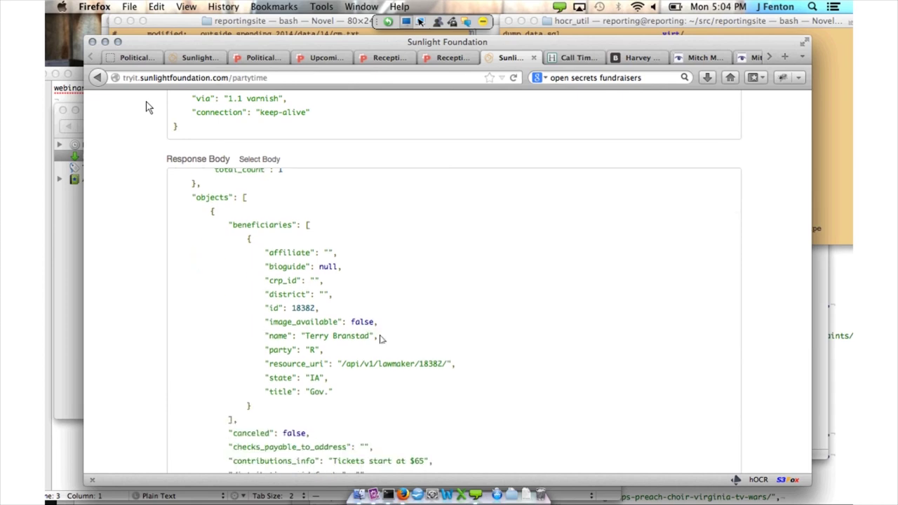
left_click_drag(379, 340, 176, 336)
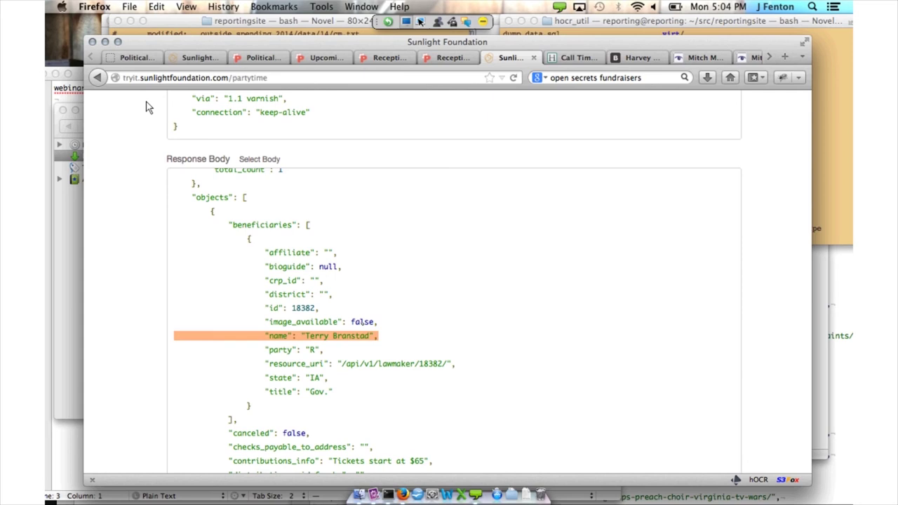
Scroll down to the venue and mark its Adventureland Amusement Park id 5307.
scroll(146, 107, "down", 5)
scroll(260, 220, "down", 5)
scroll(260, 220, "up", 2)
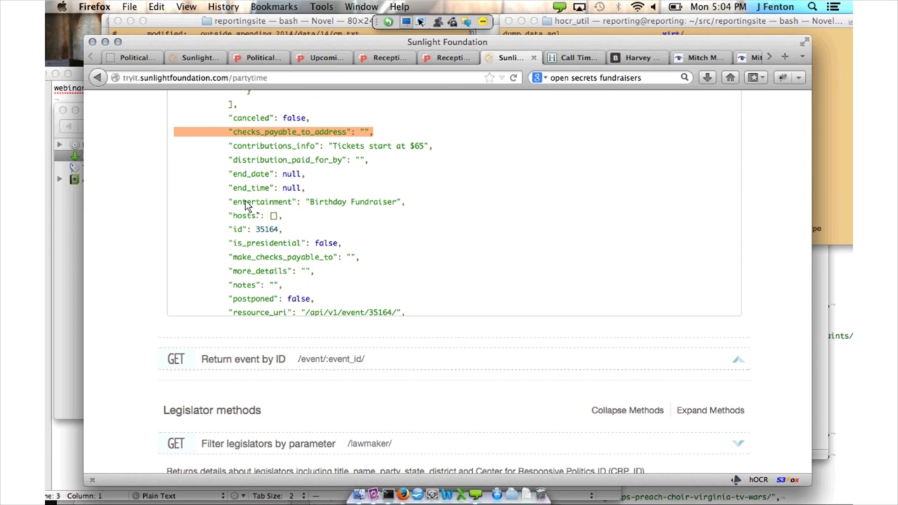
scroll(207, 166, "down", 5)
scroll(207, 166, "down", 7)
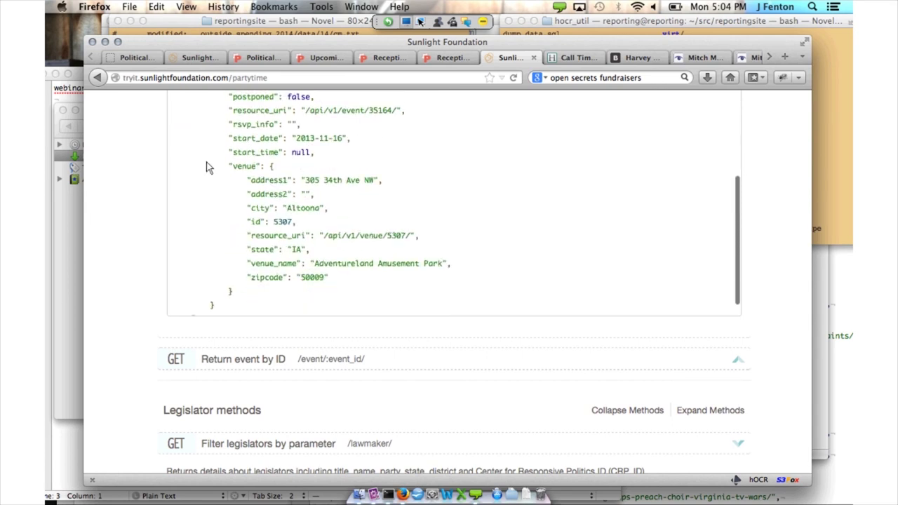
triple_click(270, 221)
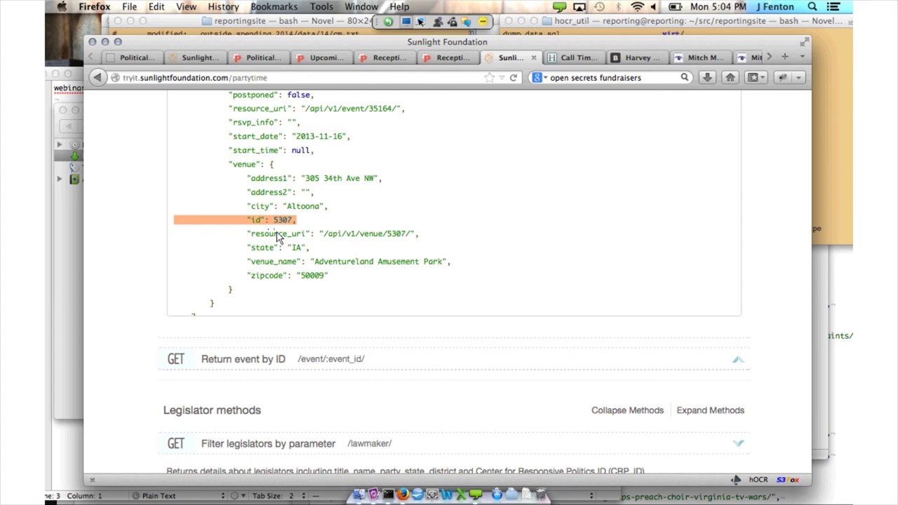
Scroll back up through the JSON response to the Filter events by parameter form.
scroll(278, 237, "up", 3)
scroll(454, 281, "up", 3)
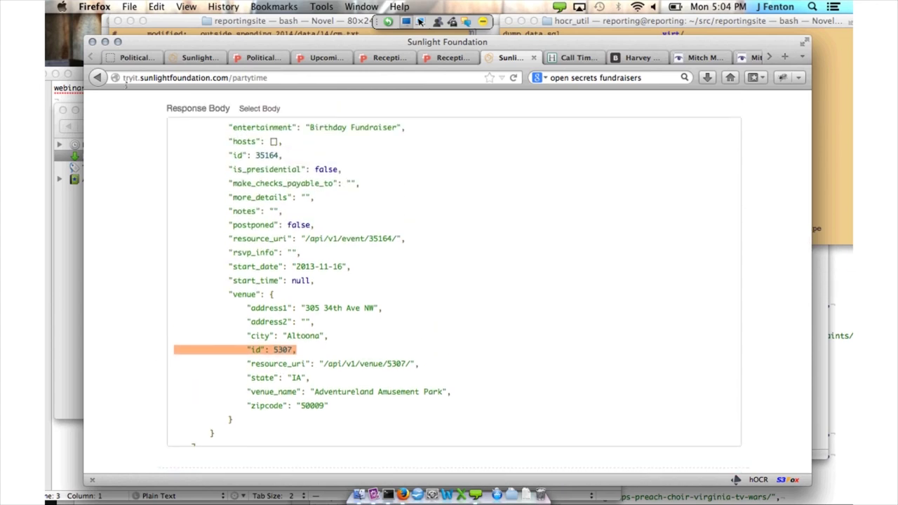
scroll(127, 86, "up", 3)
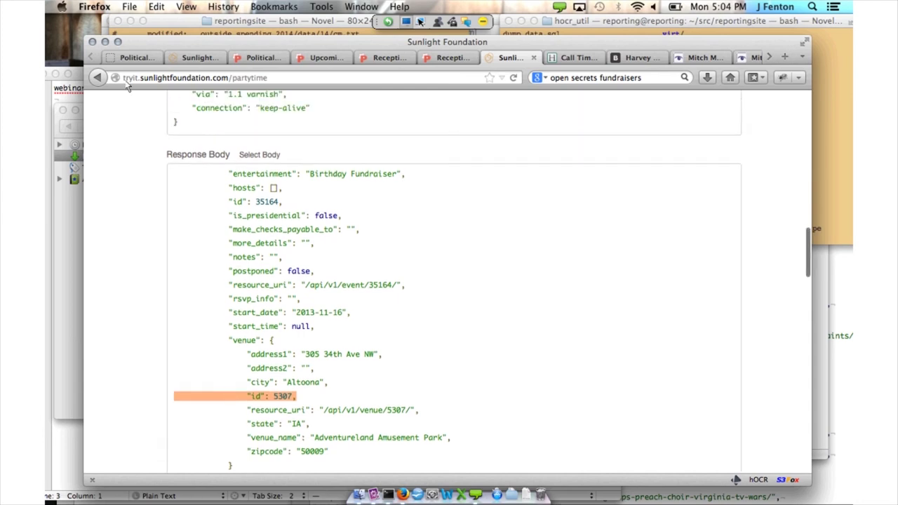
scroll(128, 86, "down", 8)
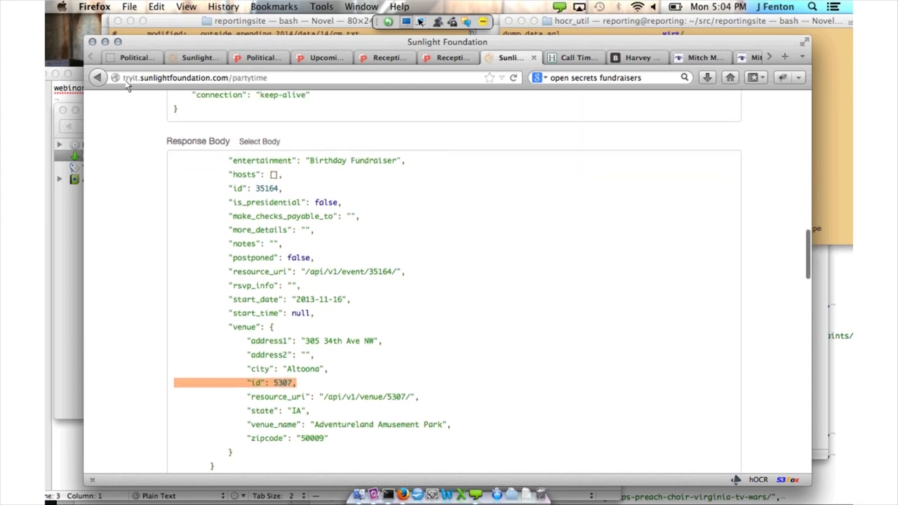
scroll(127, 86, "down", 3)
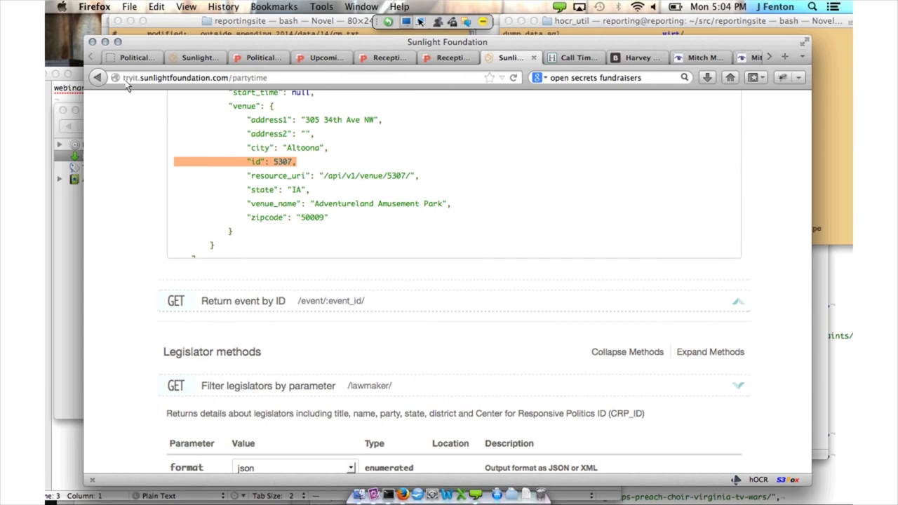
scroll(131, 90, "up", 4)
scroll(134, 91, "up", 7)
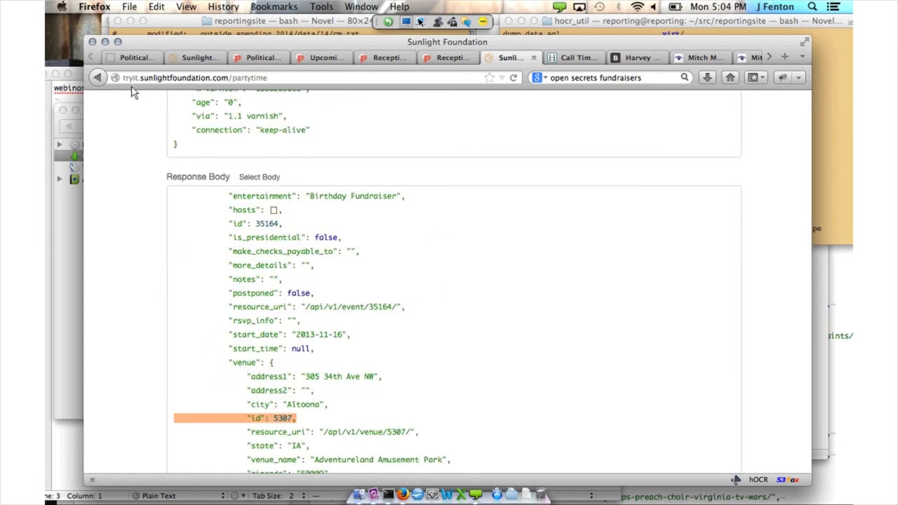
scroll(133, 91, "down", 10)
scroll(134, 91, "down", 9)
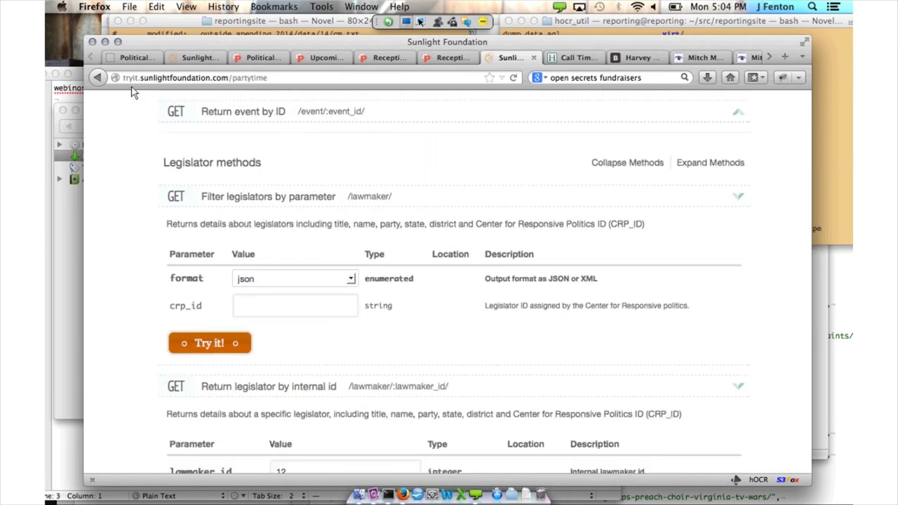
scroll(133, 92, "up", 13)
scroll(133, 91, "up", 20)
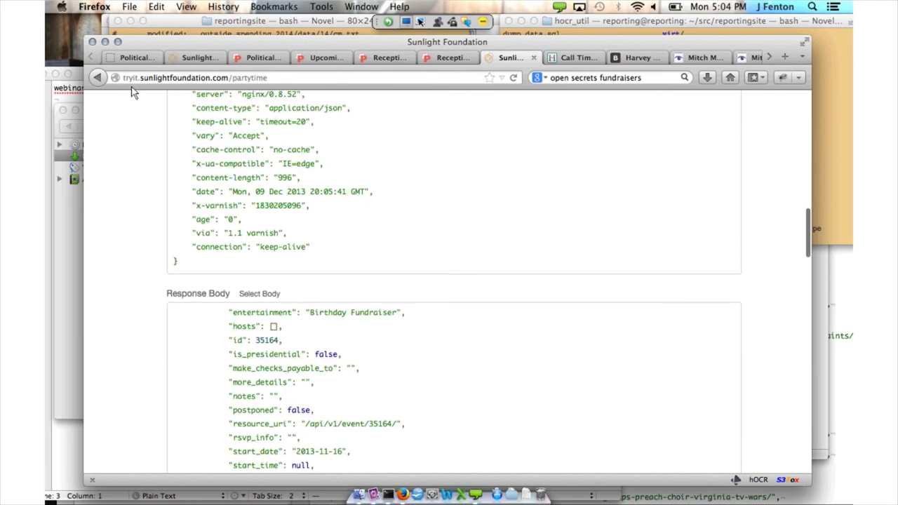
scroll(133, 91, "up", 1)
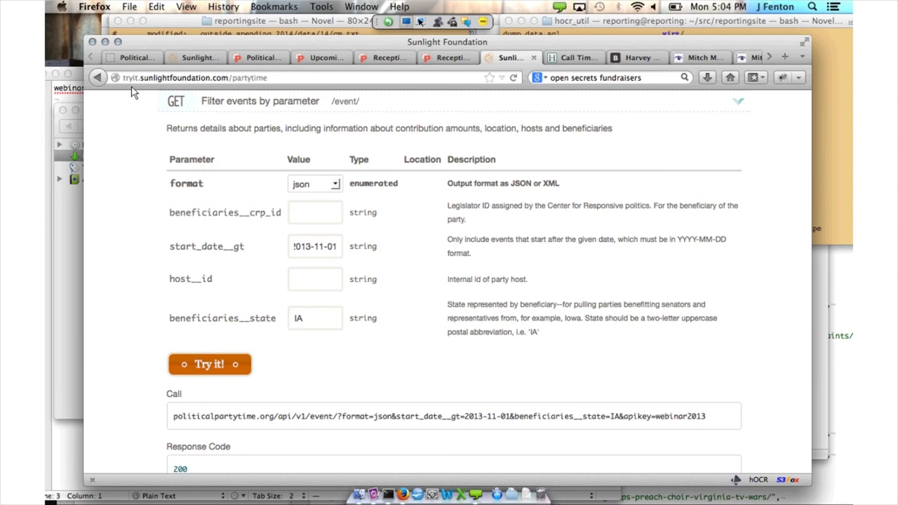
Select the IA state filter value, enter the beneficiaries__crp_id field, and scroll down to Host methods' Return hosts.
double_click(315, 317)
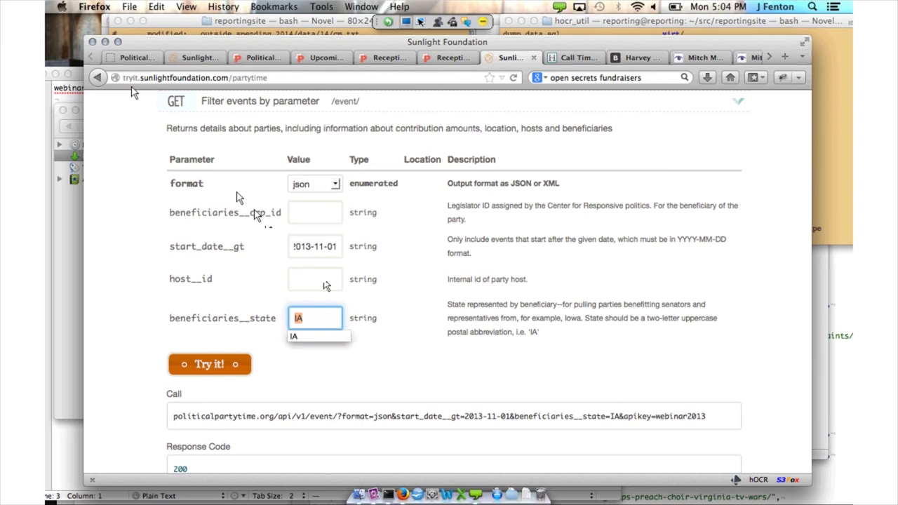
left_click(315, 212)
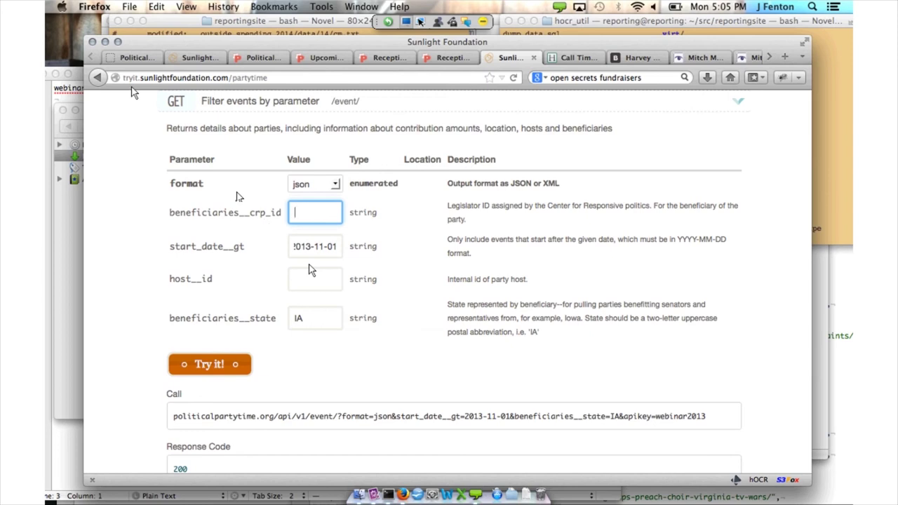
scroll(311, 270, "down", 2)
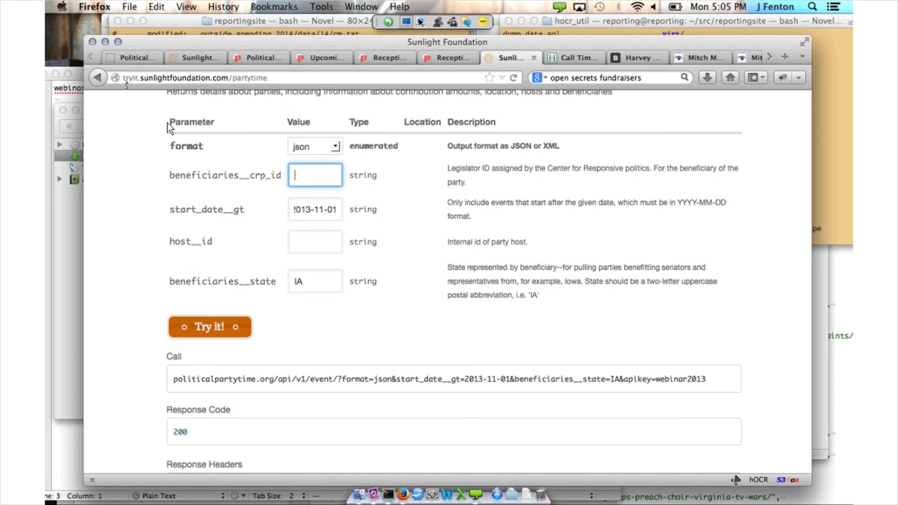
scroll(129, 85, "down", 15)
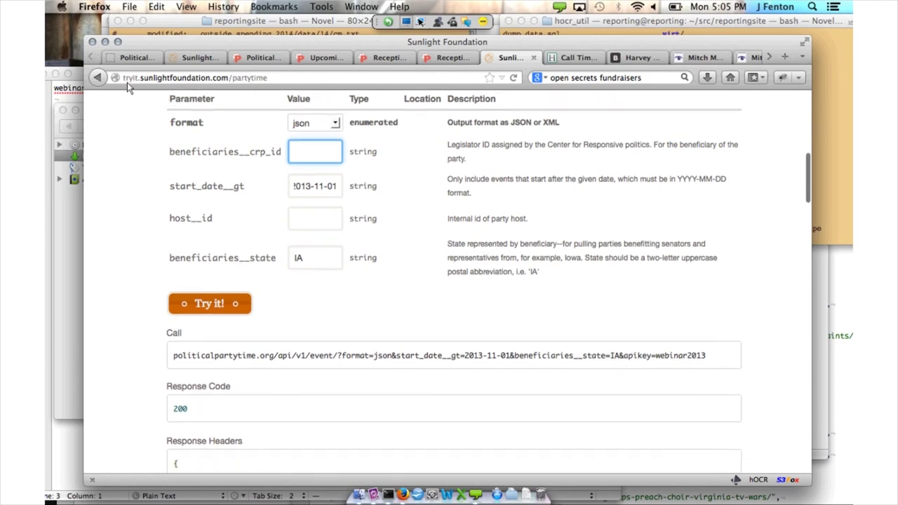
scroll(128, 85, "down", 10)
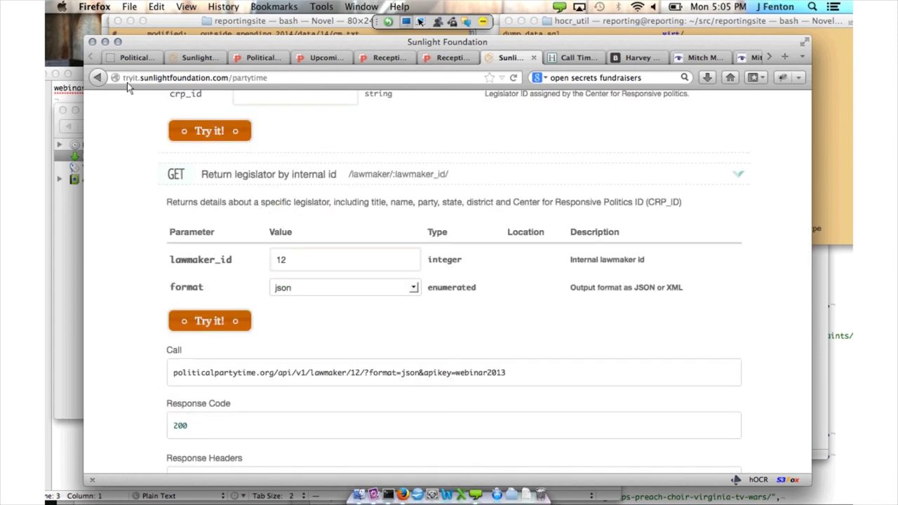
scroll(128, 86, "down", 5)
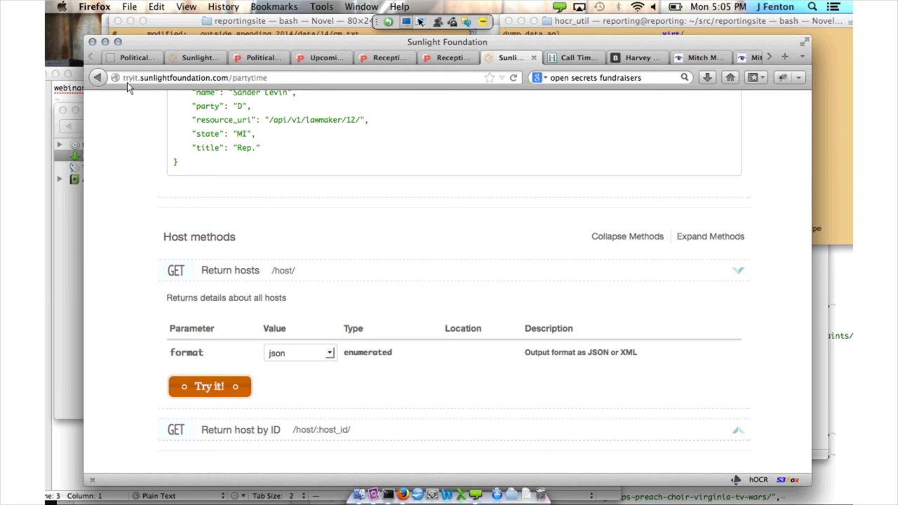
Run Return hosts and review the code 200 response: 12811 hosts, 50 per page.
key("Return")
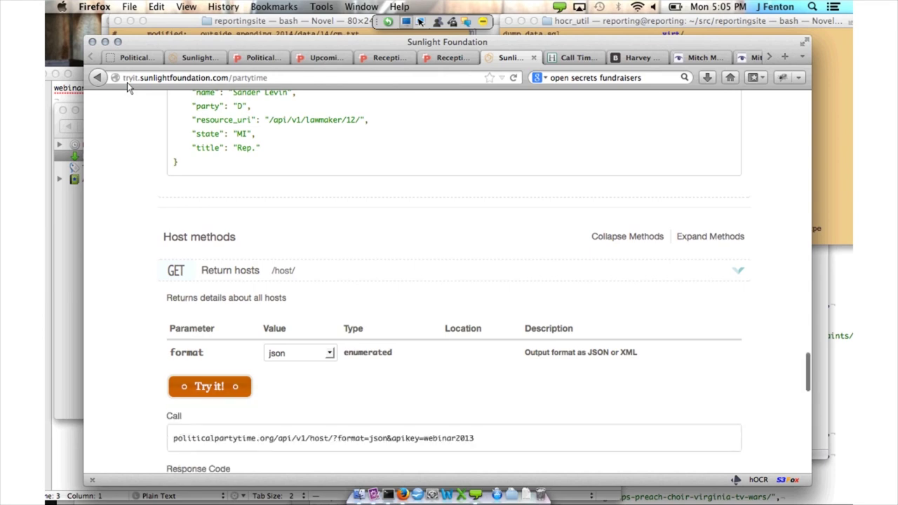
scroll(146, 105, "down", 1)
scroll(146, 105, "down", 10)
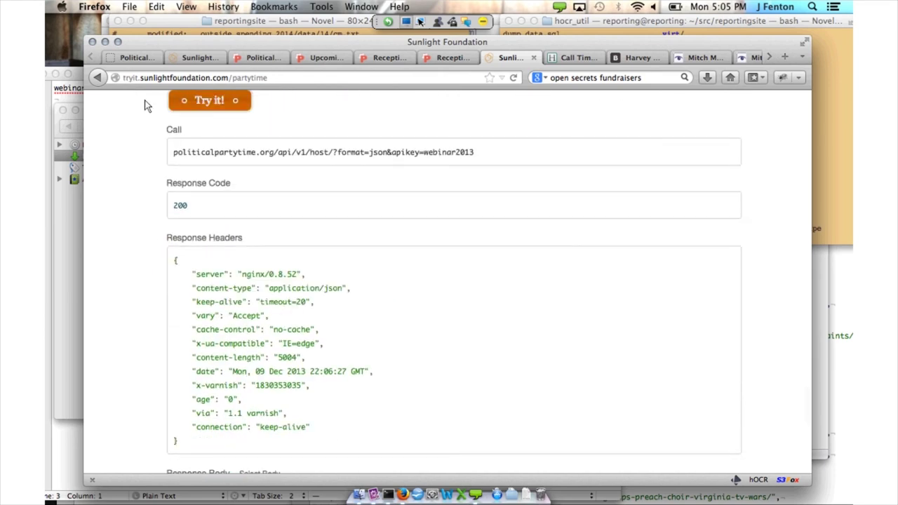
scroll(146, 106, "down", 5)
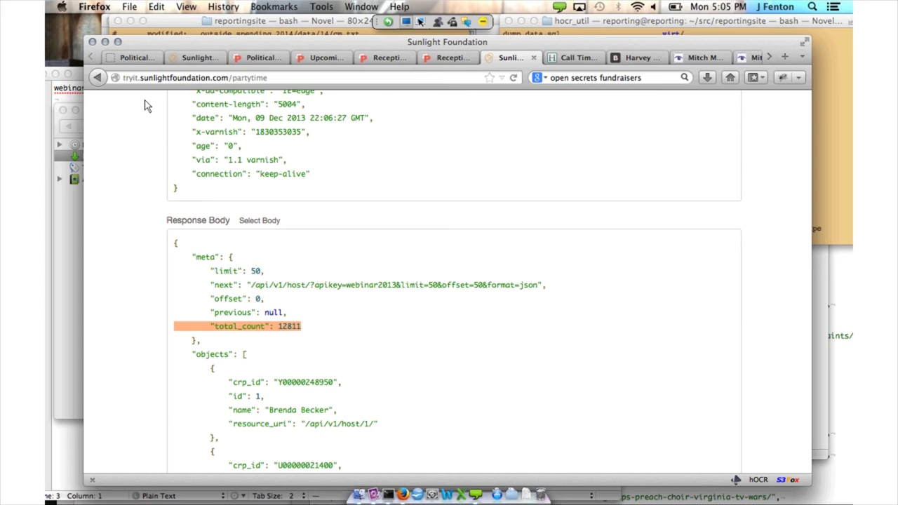
scroll(145, 105, "up", 5)
scroll(141, 102, "up", 3)
scroll(137, 96, "up", 10)
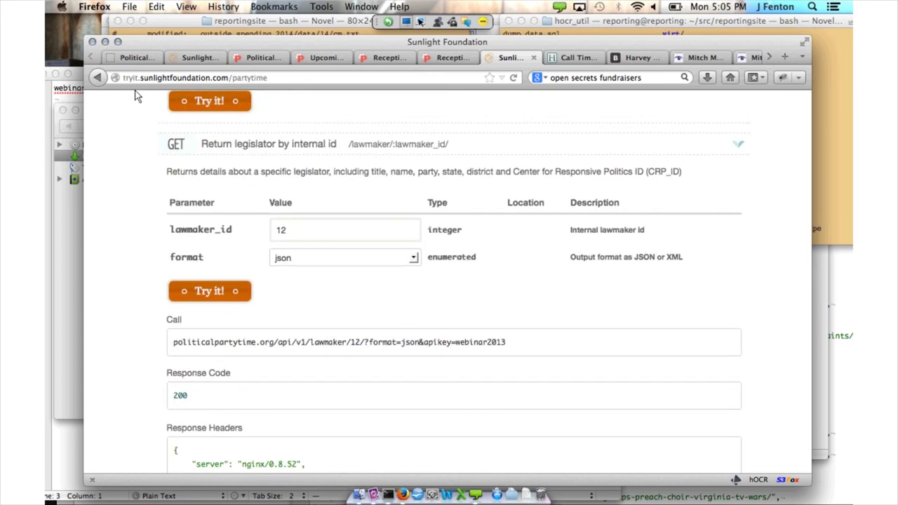
scroll(144, 101, "up", 10)
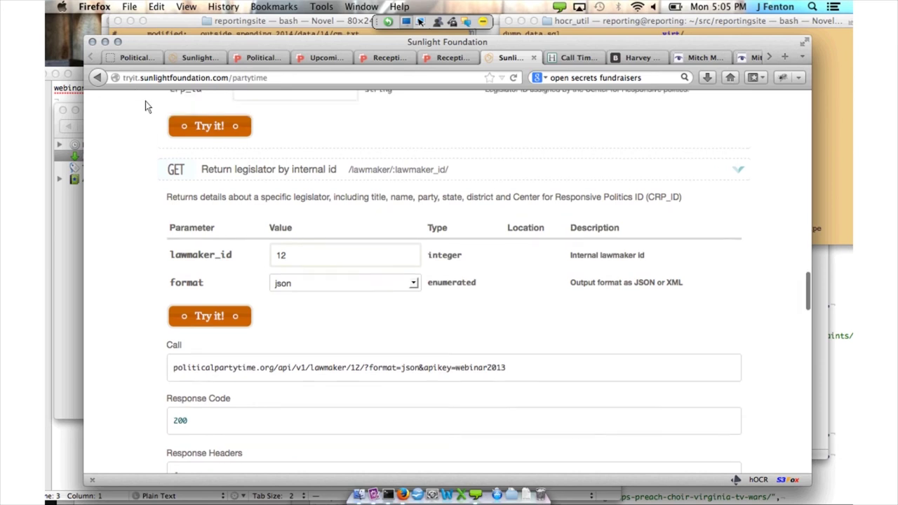
scroll(145, 101, "up", 2)
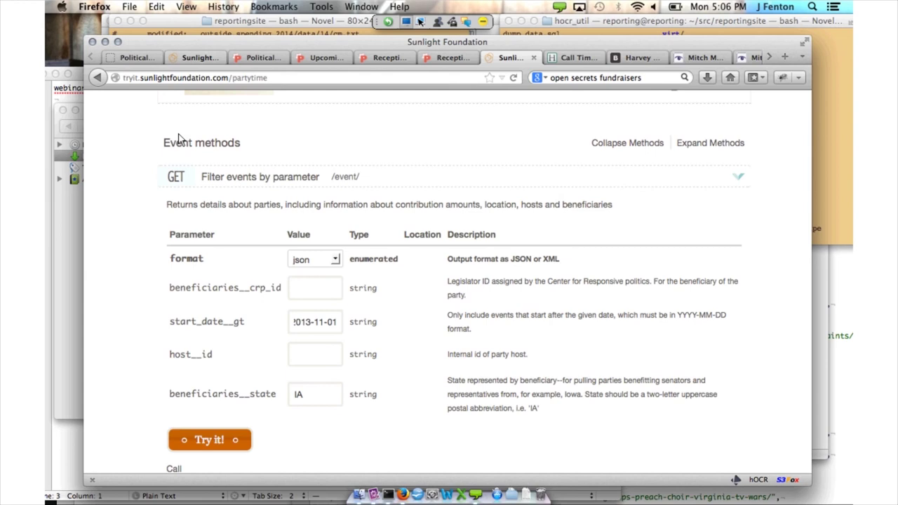
Switch to the second Political Party Time API page, scan its collapsed endpoints, and open Conference Controls.
key("super+2")
scroll(147, 109, "down", 8)
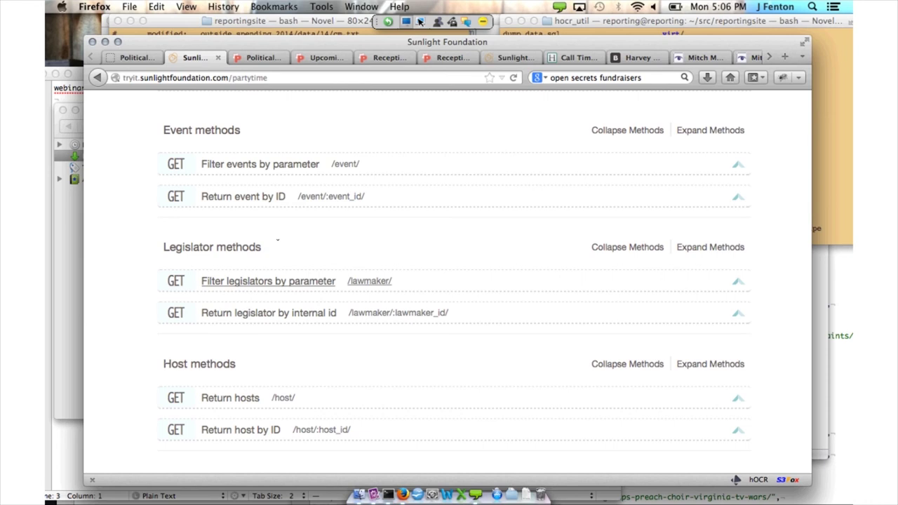
scroll(449, 280, "up", 5)
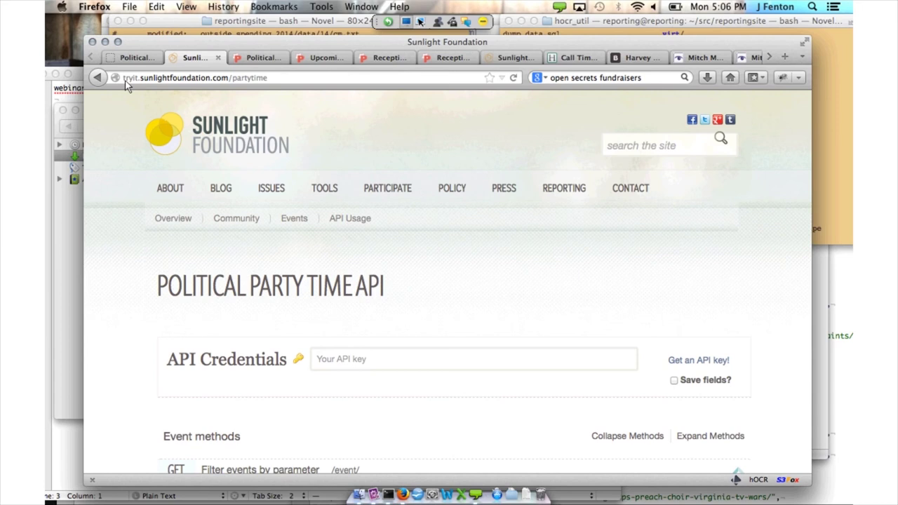
left_click(468, 494)
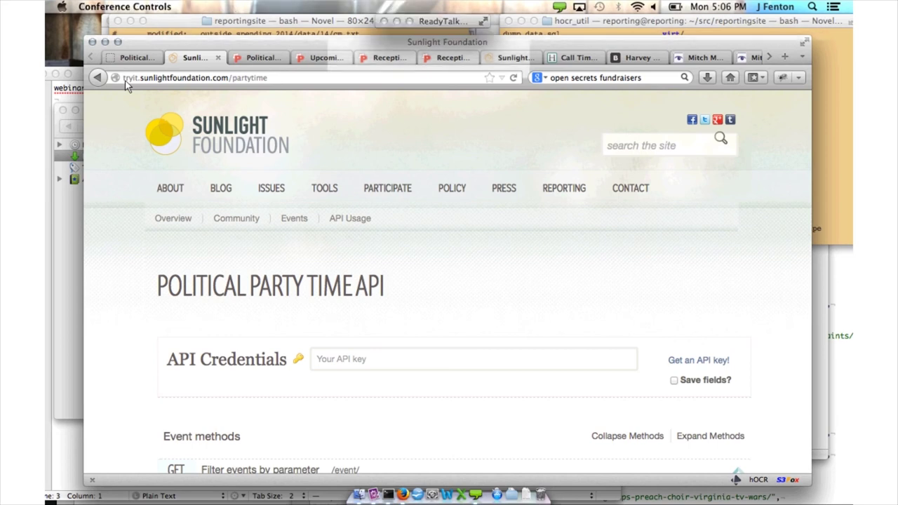
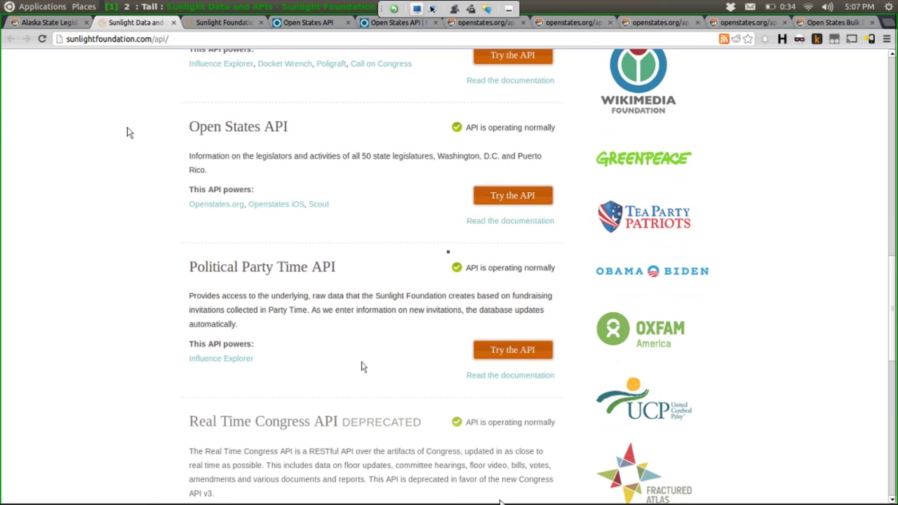
Scroll through the Open States method groups in the Sunlight try-it console, then go to the API docs tab.
left_click(223, 23)
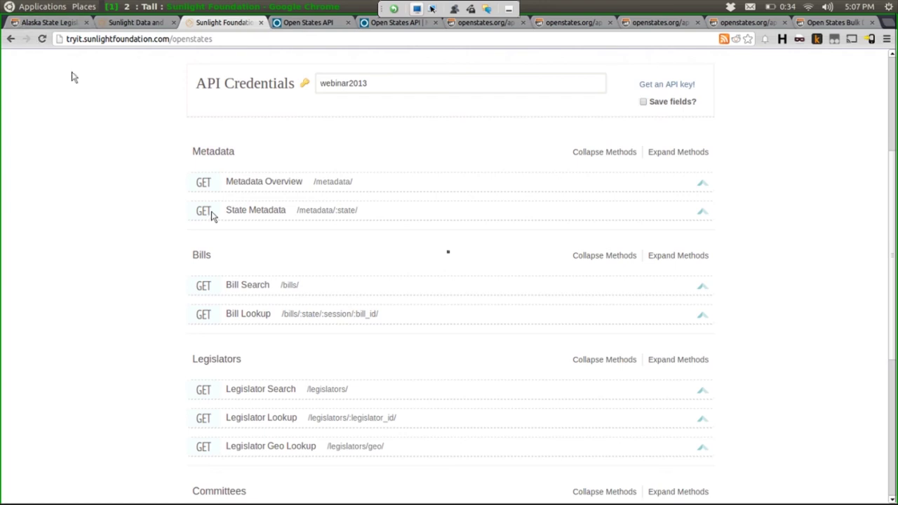
scroll(118, 120, "down", 1)
scroll(117, 121, "down", 7)
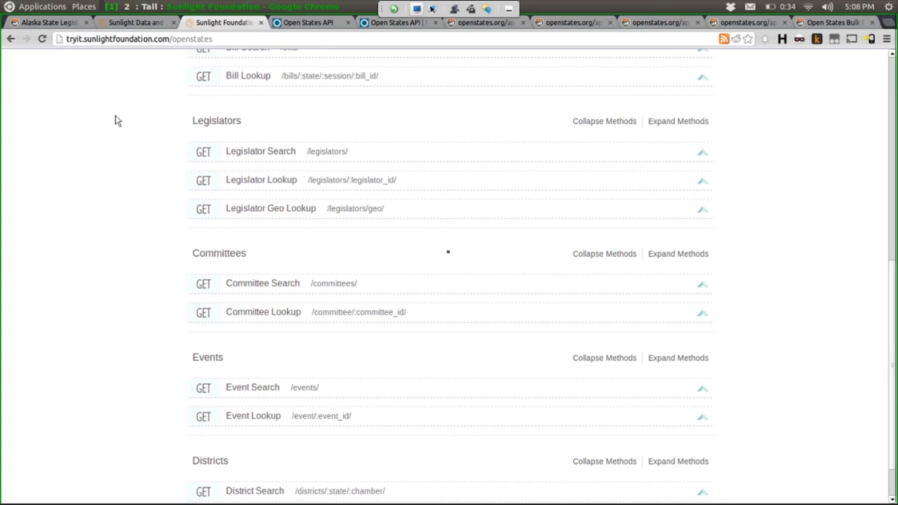
scroll(117, 121, "down", 2)
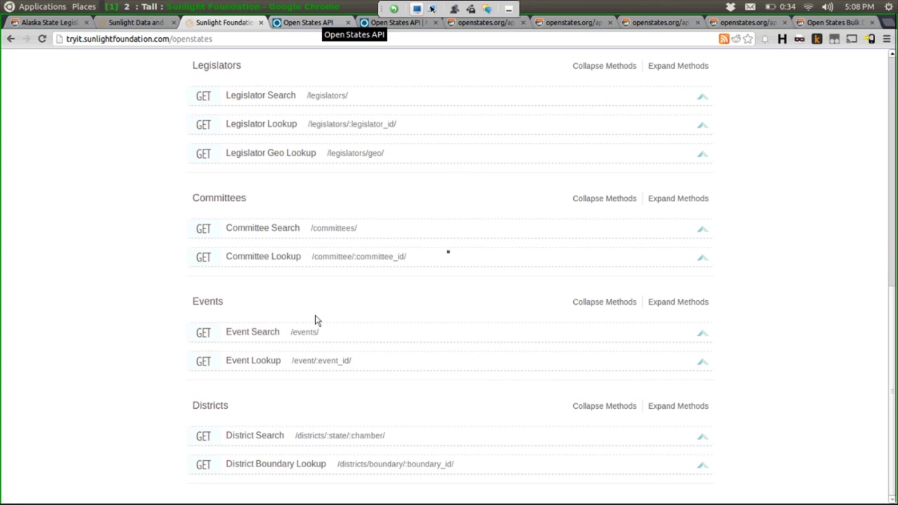
key("ctrl+Tab")
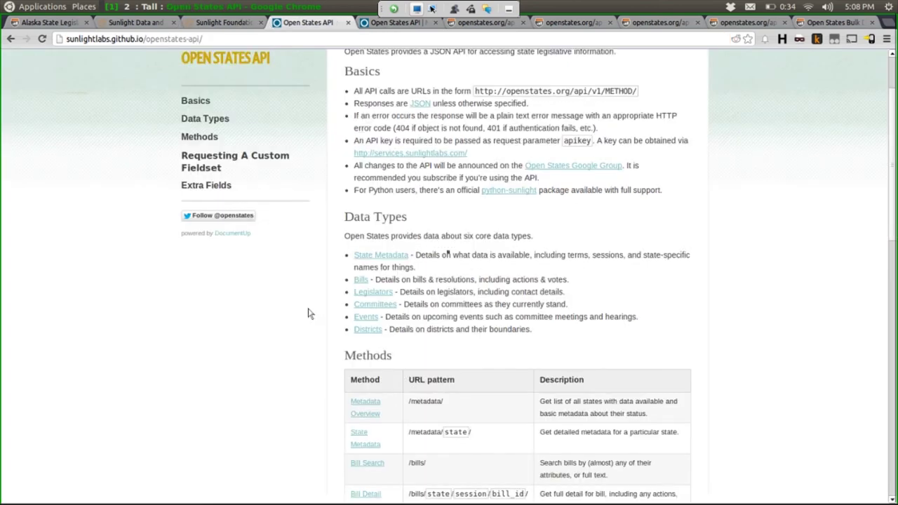
Scroll the Open States docs down to the Methods table, then switch to the North Carolina metadata example.
scroll(311, 314, "up", 3)
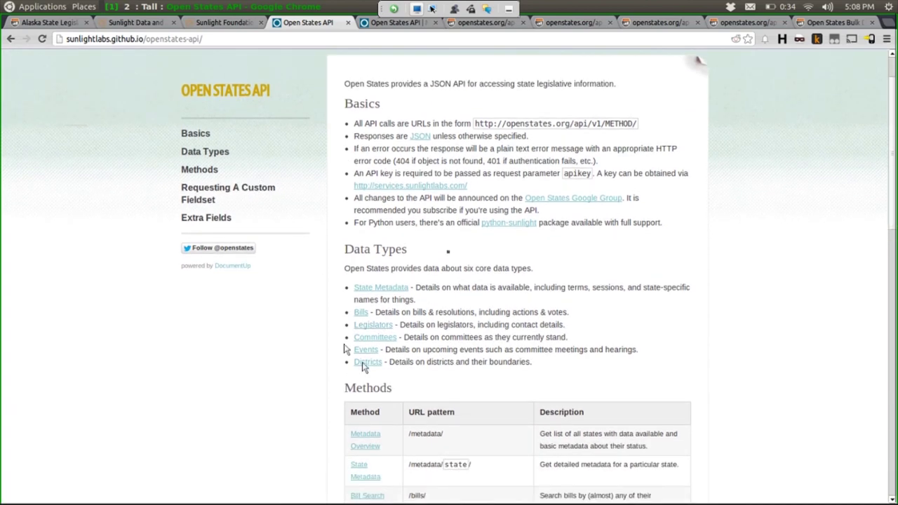
scroll(344, 349, "down", 2)
scroll(344, 349, "down", 5)
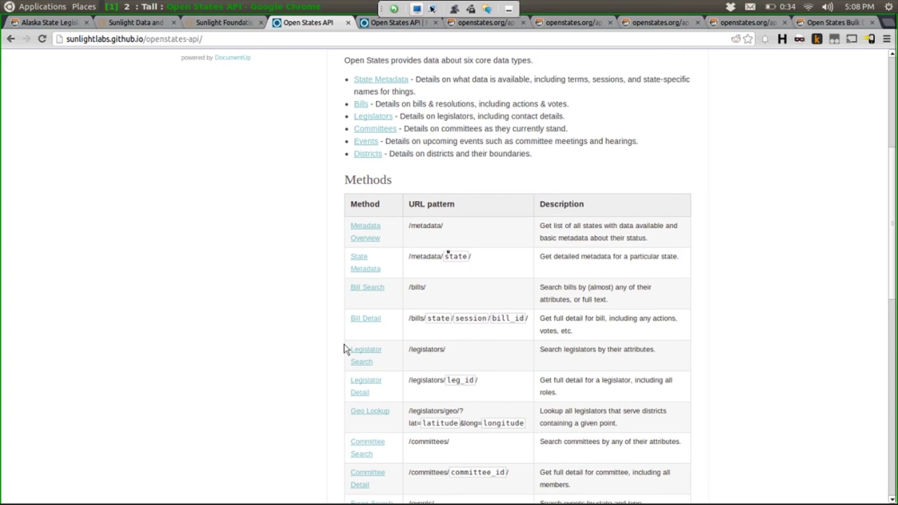
scroll(344, 346, "down", 2)
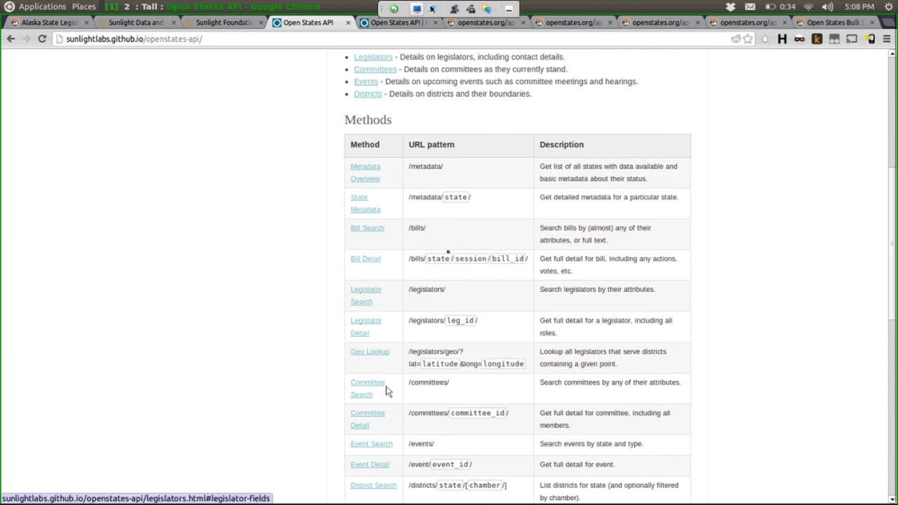
key("ctrl+Tab")
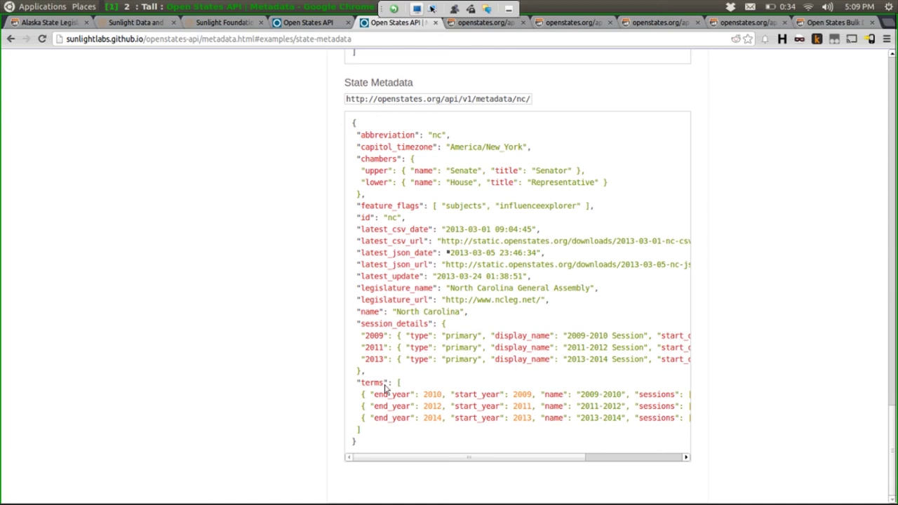
Highlight the example metadata URL in the docs.
left_click_drag(346, 99, 445, 99)
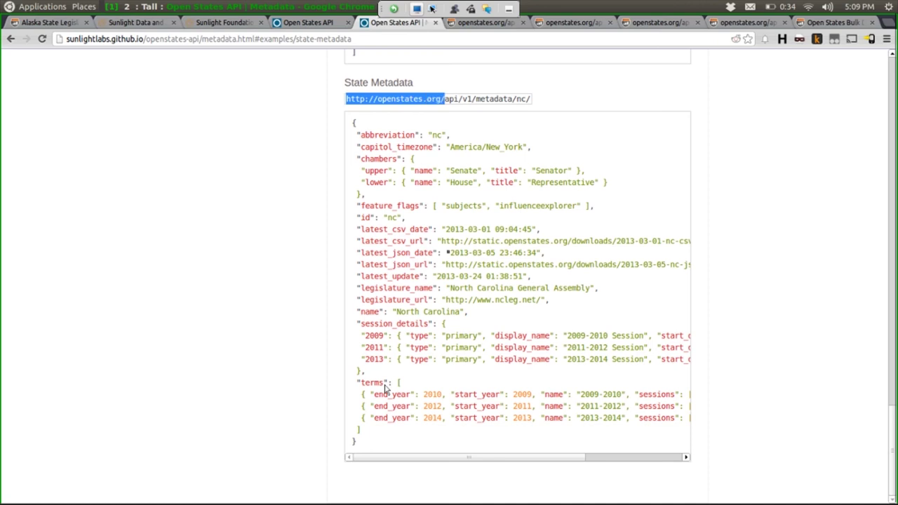
key("shift+Right")
key("shift+Right")
key("shift+Right")
key("shift+Right")
key("shift+Right")
key("shift+Right")
key("shift+Right")
key("shift+Right")
key("shift+Right")
key("shift+Right")
key("shift+Right")
key("shift+Right")
key("shift+Right")
key("shift+Right")
key("shift+Right")
key("shift+Right")
key("shift+Right")
key("shift+Right")
key("shift+Right")
key("shift+Right")
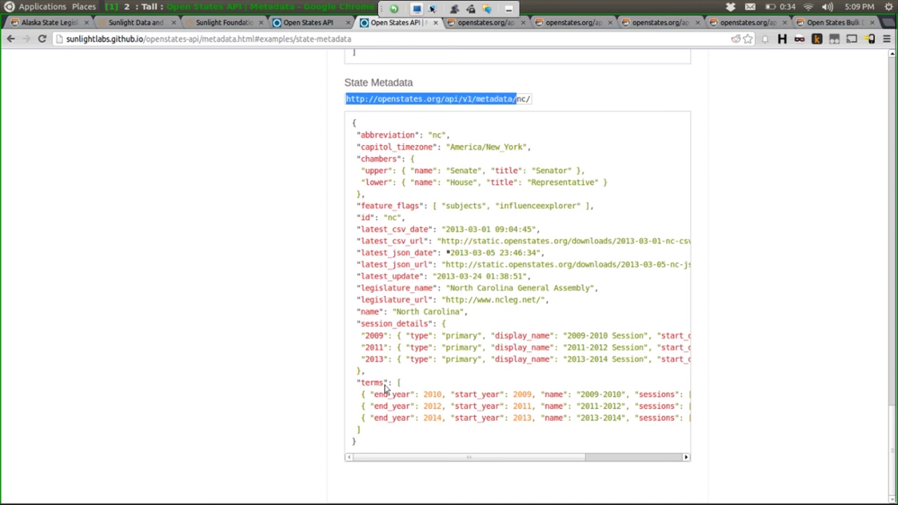
key("shift+Left")
left_click(386, 388)
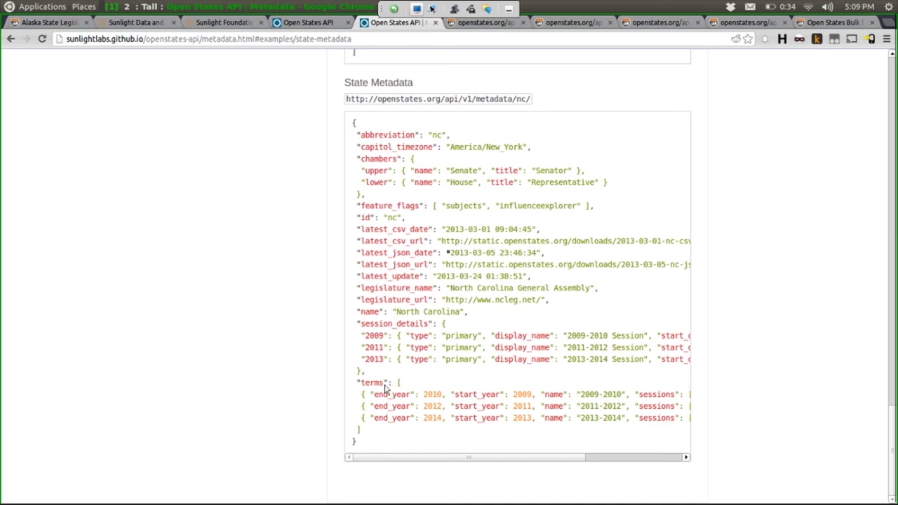
Highlight the subjects and influenceexplorer feature flags, then switch to the Alaska snow bill results.
double_click(463, 206)
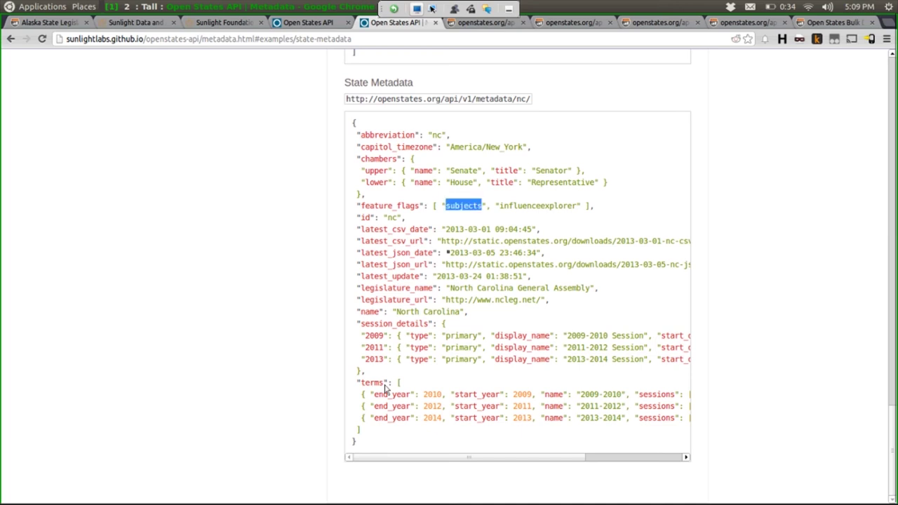
left_click(385, 388)
double_click(463, 206)
double_click(537, 205)
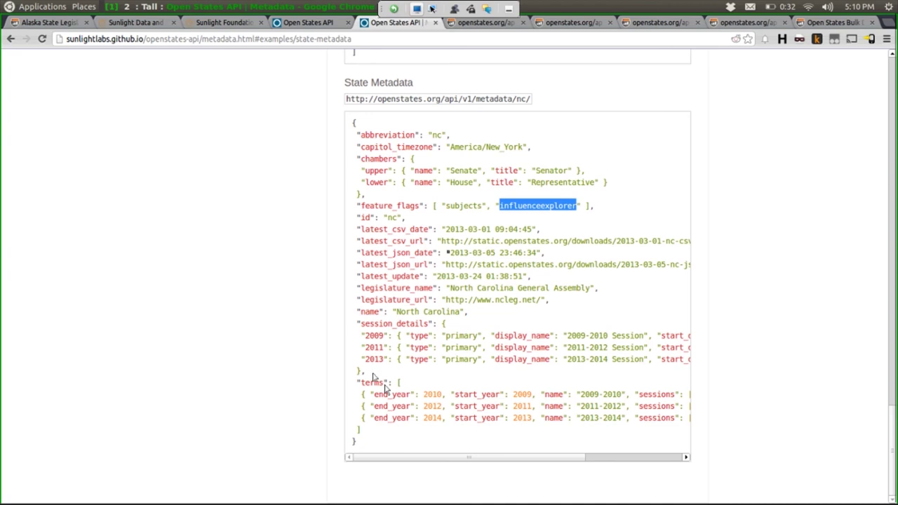
left_click(372, 377)
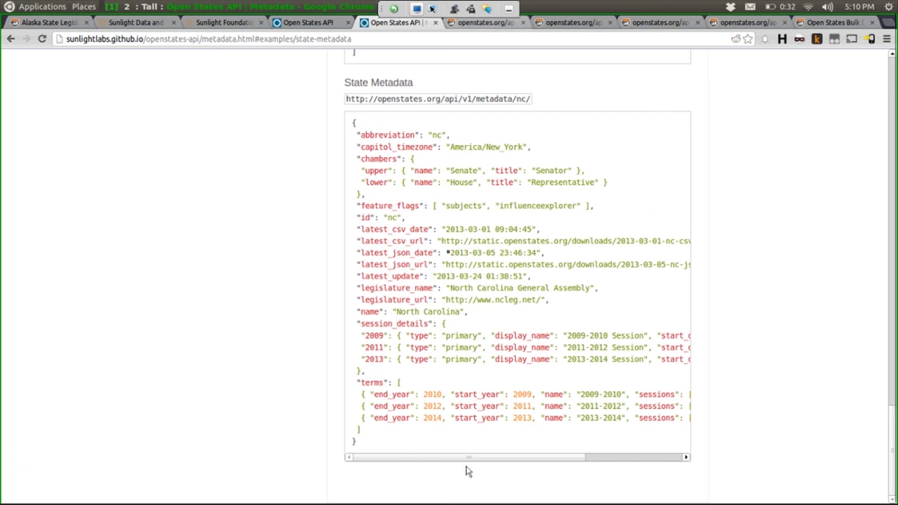
key("ctrl+Tab")
key("ctrl+Tab")
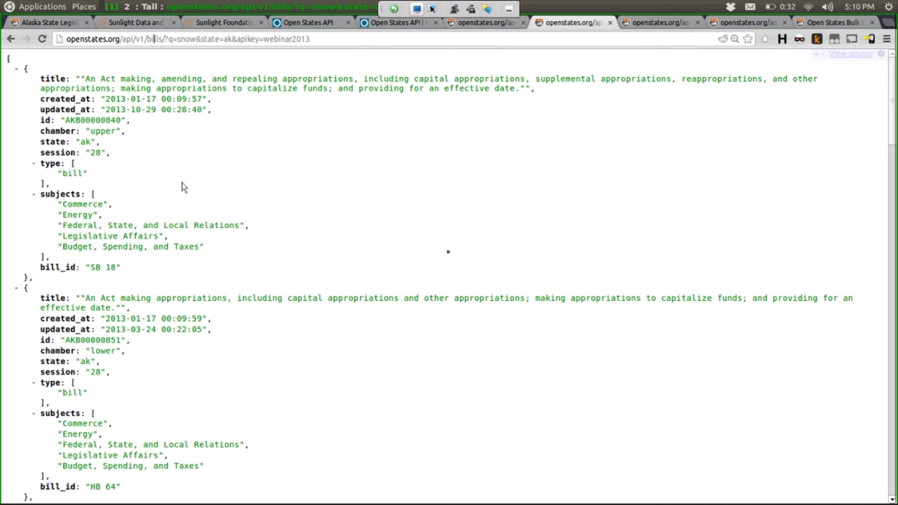
Highlight the bills request URL's snow search term, state=ak and apikey parameters.
key("Left")
key("Left")
key("ctrl+shift+Right")
key("Right")
key("Right")
key("Right")
key("shift+Right")
key("shift+Right")
key("shift+Right")
key("shift+Right")
key("shift+Right")
key("shift+Right")
key("shift+Right")
key("shift+Right")
key("shift+Right")
key("shift+Right")
key("shift+Right")
key("shift+Right")
key("shift+Right")
key("shift+Right")
key("shift+Right")
key("shift+Right")
key("shift+Right")
key("shift+Right")
key("shift+Right")
key("shift+Right")
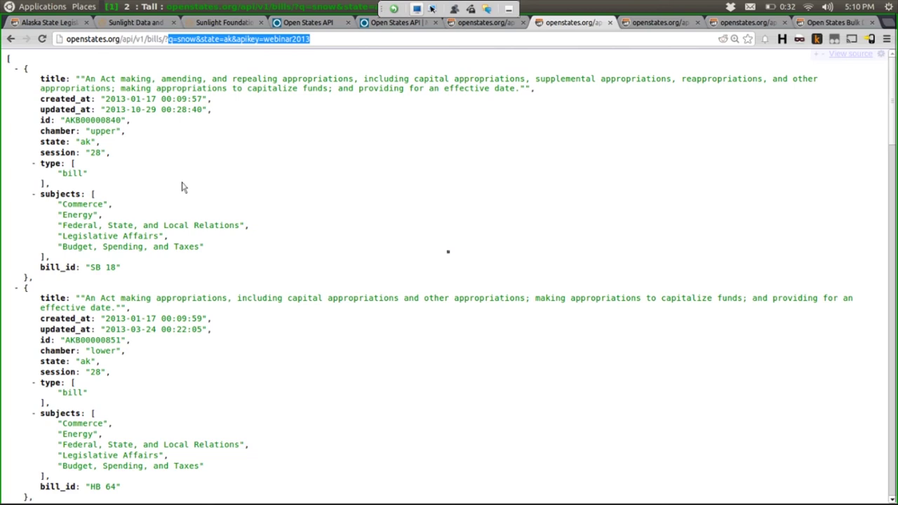
key("Left")
key("Right")
key("Right")
key("Right")
key("Left")
key("Left")
key("shift+Right")
key("shift+Right")
key("shift+Right")
key("shift+Right")
key("shift+Right")
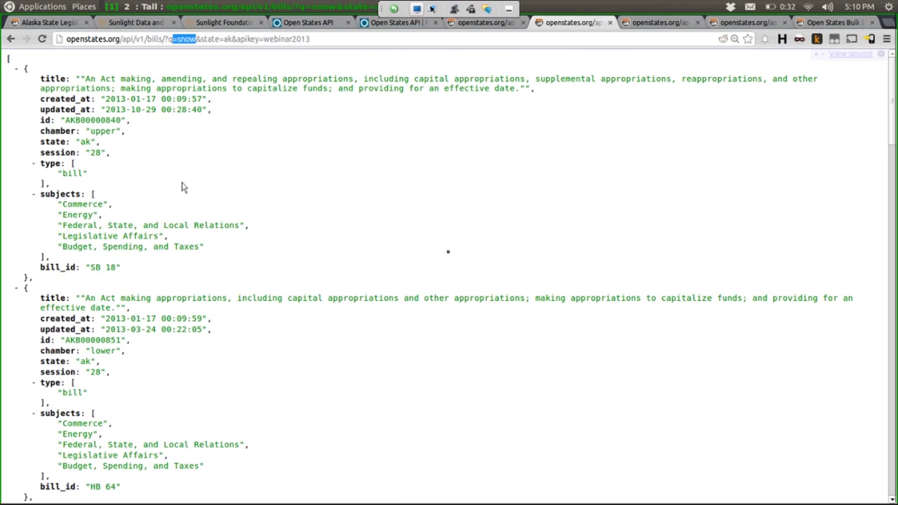
key("Right")
key("Right")
key("shift+Right")
key("shift+Right")
key("shift+Right")
key("shift+Right")
key("shift+Right")
key("shift+Right")
key("shift+Right")
key("shift+Right")
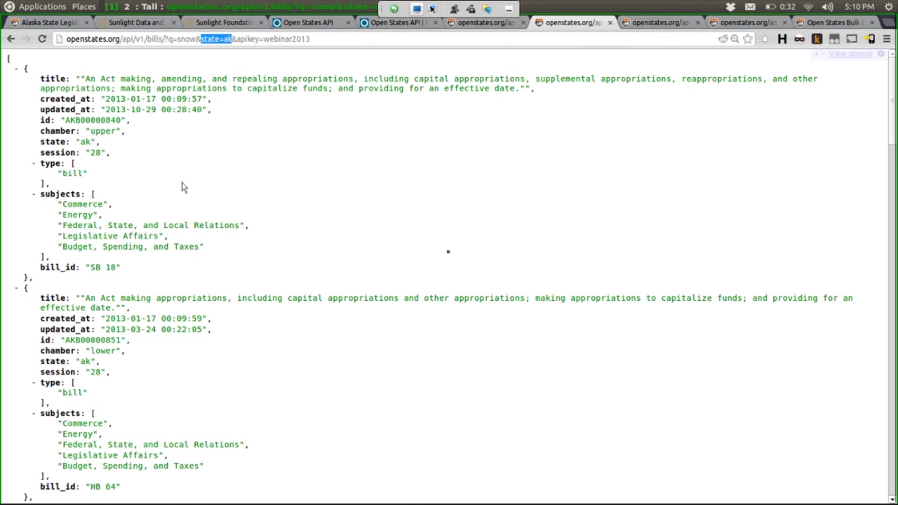
key("Right")
key("Right")
key("shift+Right")
key("shift+Right")
key("shift+Right")
key("shift+Right")
key("shift+Right")
key("shift+Right")
key("shift+Right")
key("shift+Right")
key("shift+Right")
key("shift+Right")
key("shift+Right")
key("shift+Right")
key("shift+Right")
key("shift+Right")
key("shift+Right")
key("shift+Right")
key("shift+Right")
key("shift+Right")
left_click(181, 187)
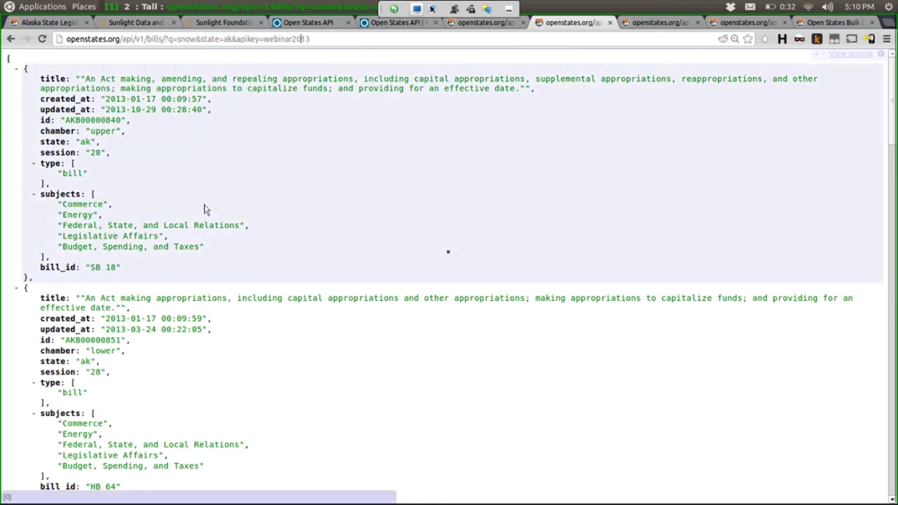
Highlight the first bill's updated_at, SB bill_id, Commerce subject, chamber and id AKB00000840.
scroll(204, 209, "down", 2)
scroll(204, 208, "down", 15)
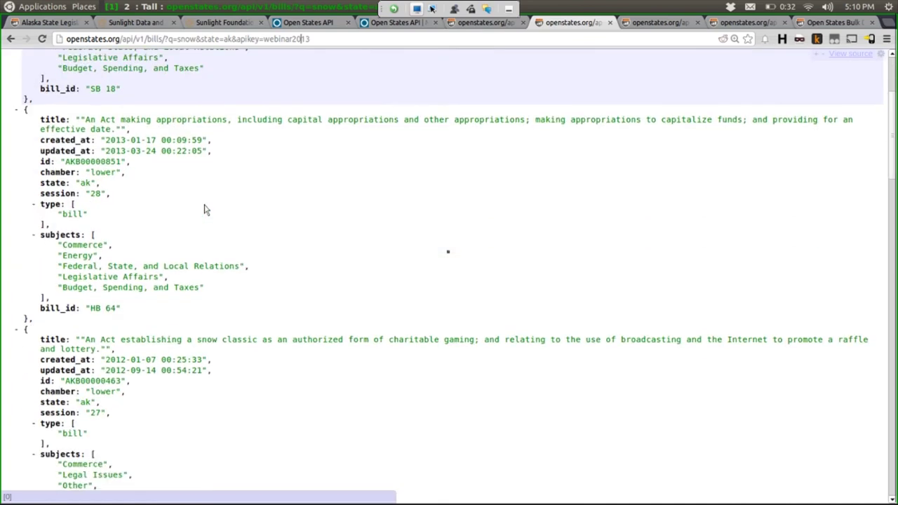
scroll(204, 209, "down", 12)
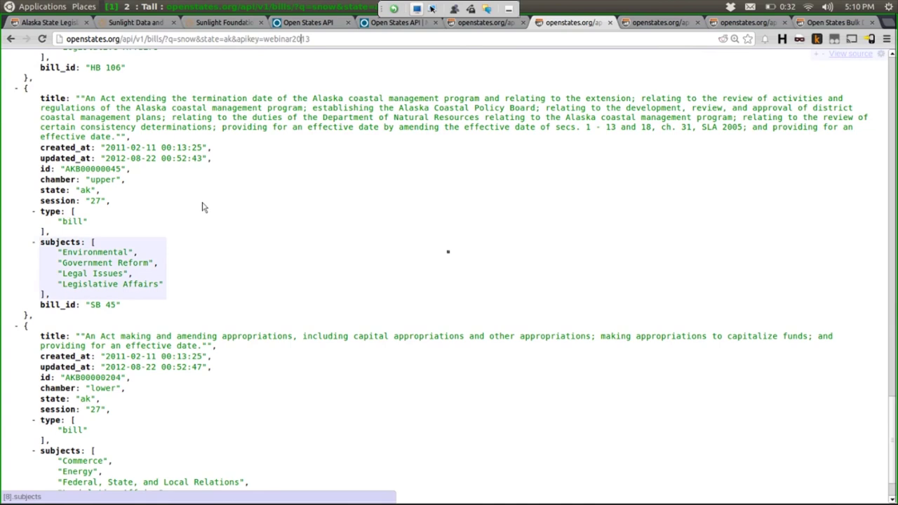
scroll(200, 205, "down", 2)
scroll(204, 207, "up", 7)
scroll(204, 207, "up", 20)
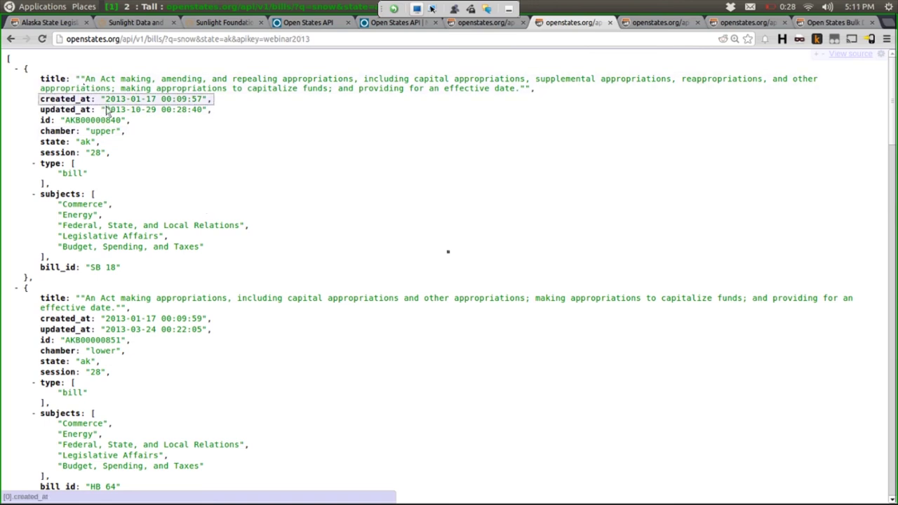
left_click_drag(106, 110, 202, 110)
left_click(202, 110)
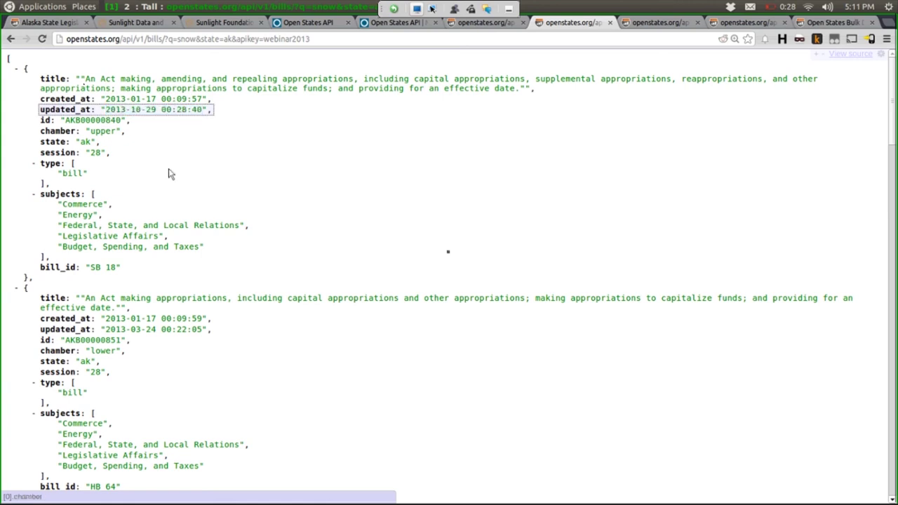
double_click(94, 267)
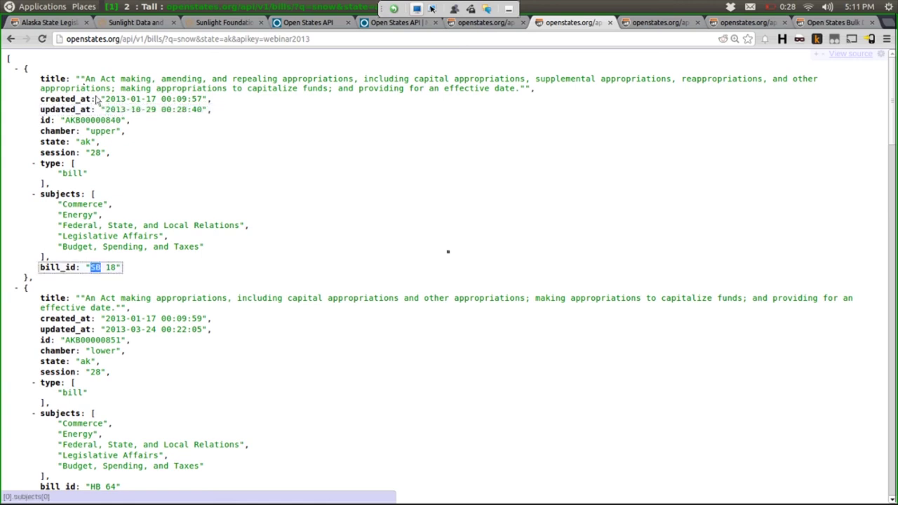
double_click(82, 204)
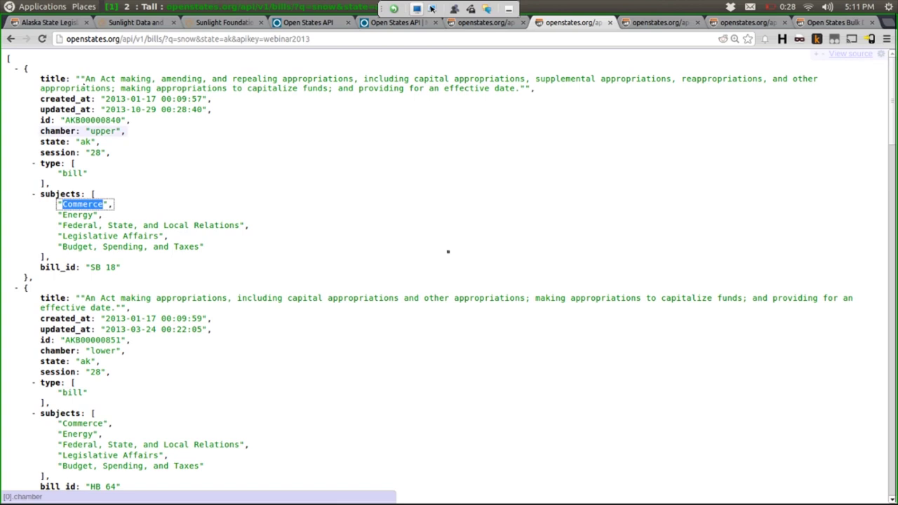
double_click(57, 131)
double_click(93, 119)
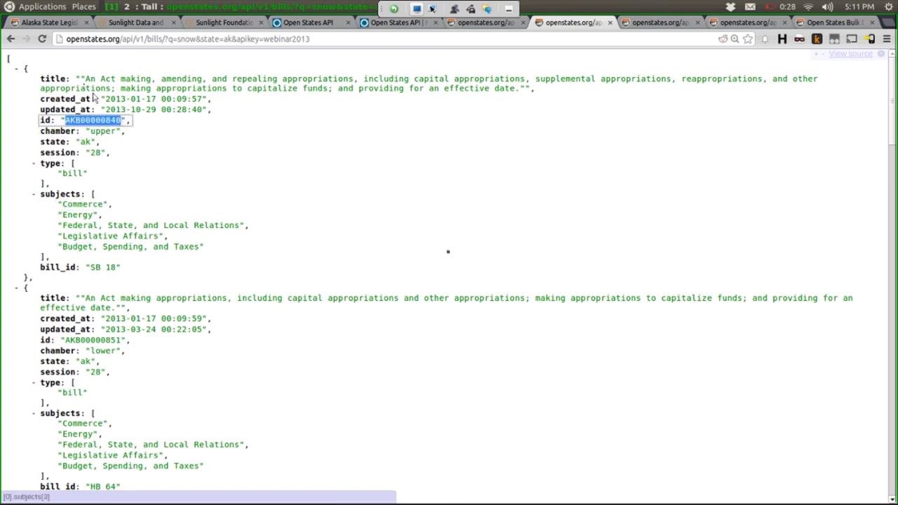
scroll(104, 108, "down", 5)
scroll(104, 109, "down", 3)
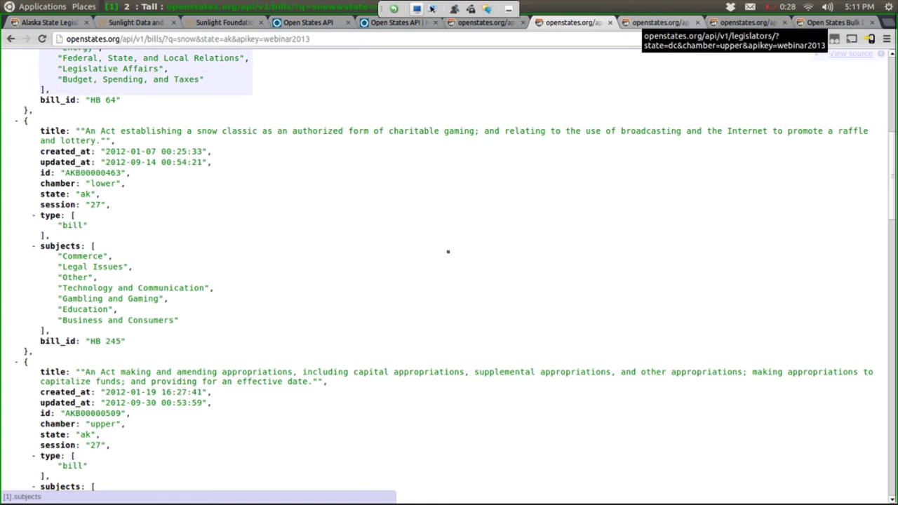
View the DC upper-chamber legislators and geo lookup JSON, then return to the Sunlight API page.
left_click(660, 22)
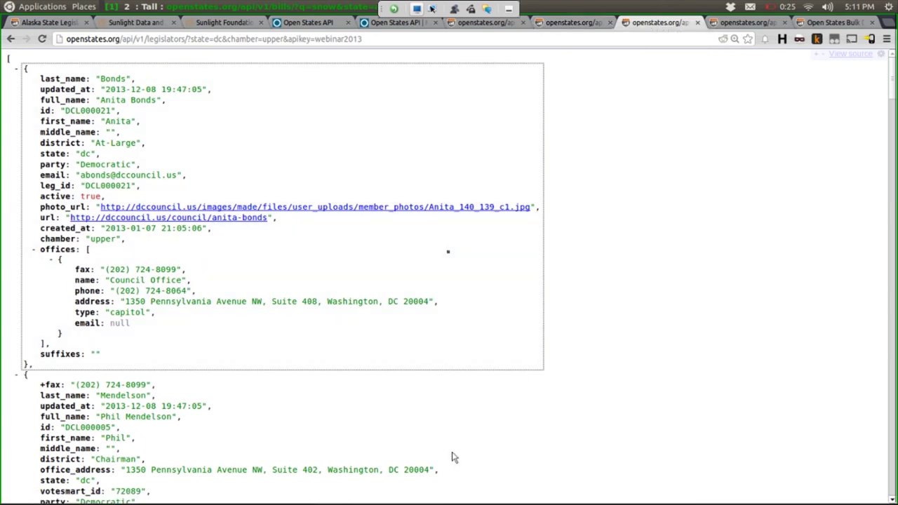
key("ctrl+Tab")
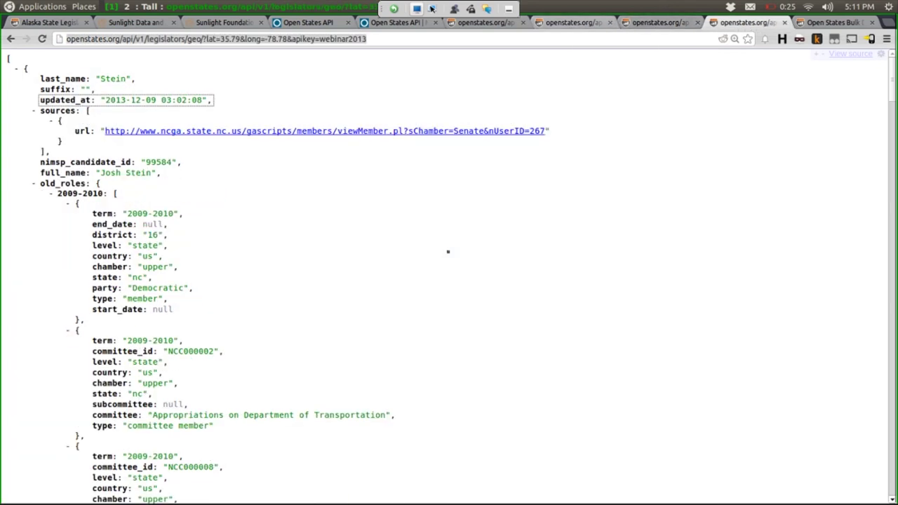
key("ctrl+shift+Tab")
key("ctrl+shift+Tab")
key("ctrl+shift+Tab")
key("ctrl+shift+Tab")
key("ctrl+shift+Tab")
key("ctrl+shift+Tab")
key("ctrl+shift+Tab")
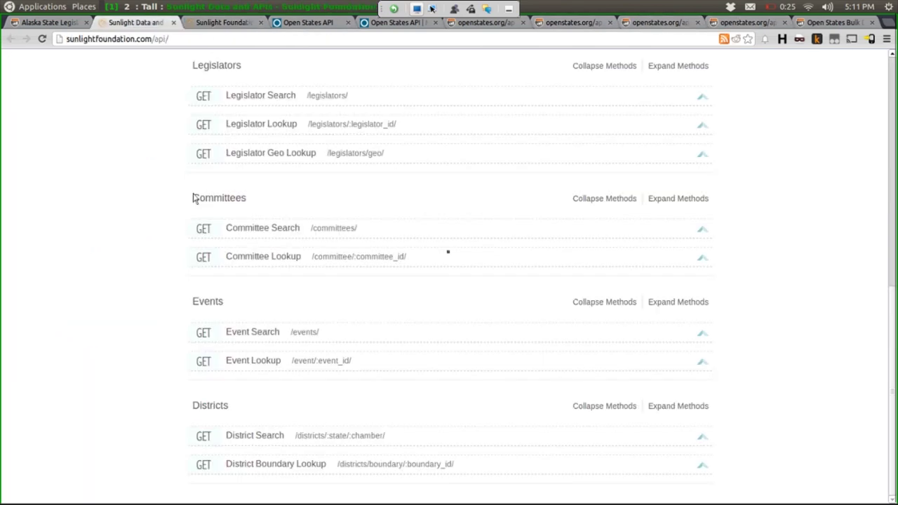
Run Bill Lookup with state nc, session 2013 and bill_id SR%201.
key("ctrl+Tab")
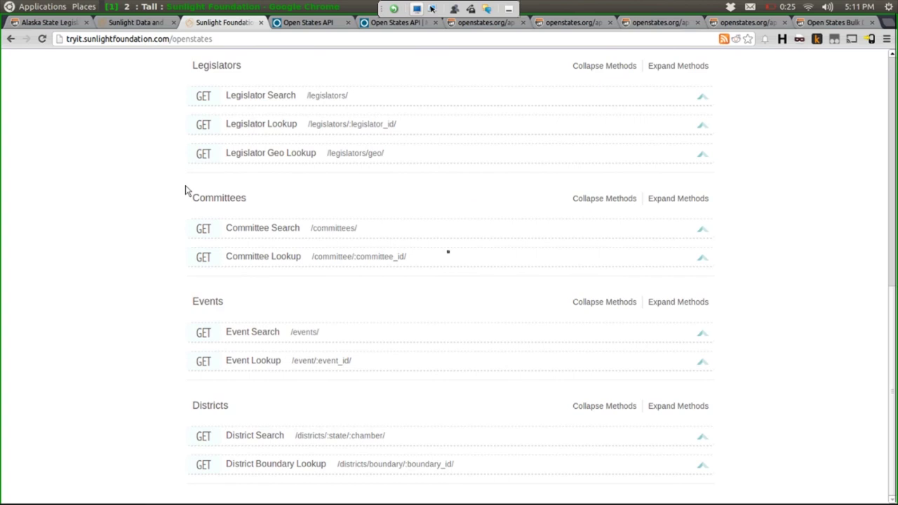
scroll(322, 327, "up", 5)
left_click(309, 263)
left_click(320, 336)
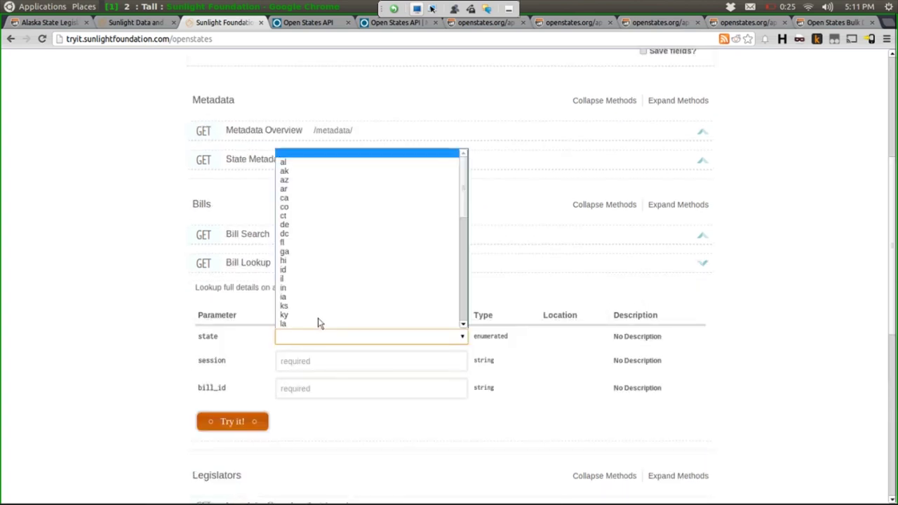
scroll(315, 322, "down", 5)
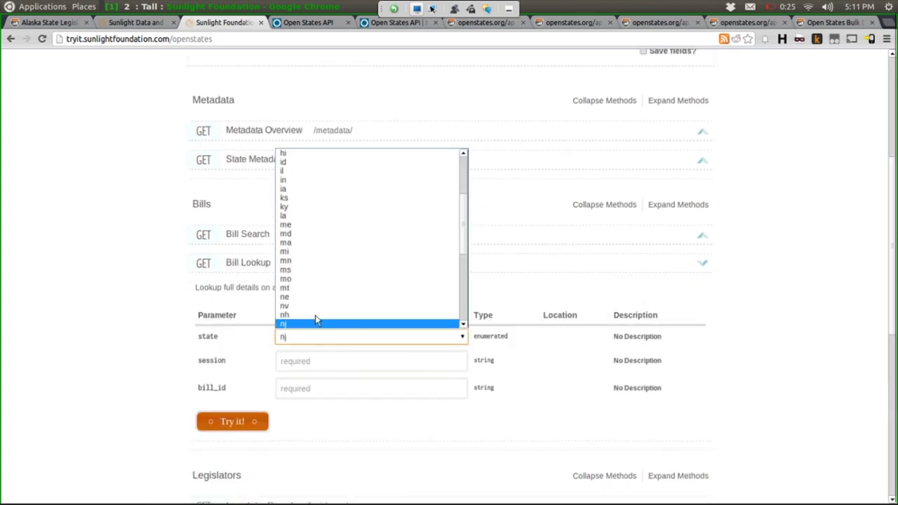
scroll(315, 320, "down", 1)
left_click(315, 321)
key("Tab")
type("2013")
key("Tab")
type("SR%201")
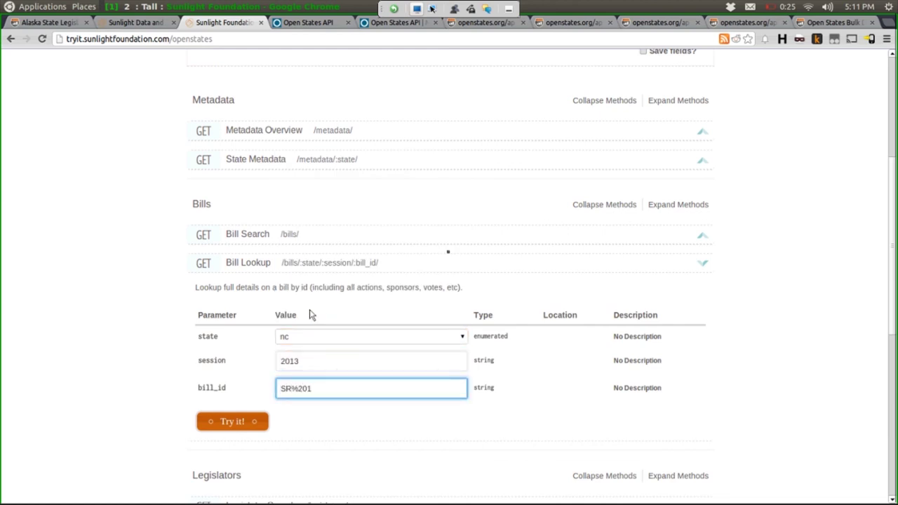
key("Tab")
key("shift+Tab")
key("Return")
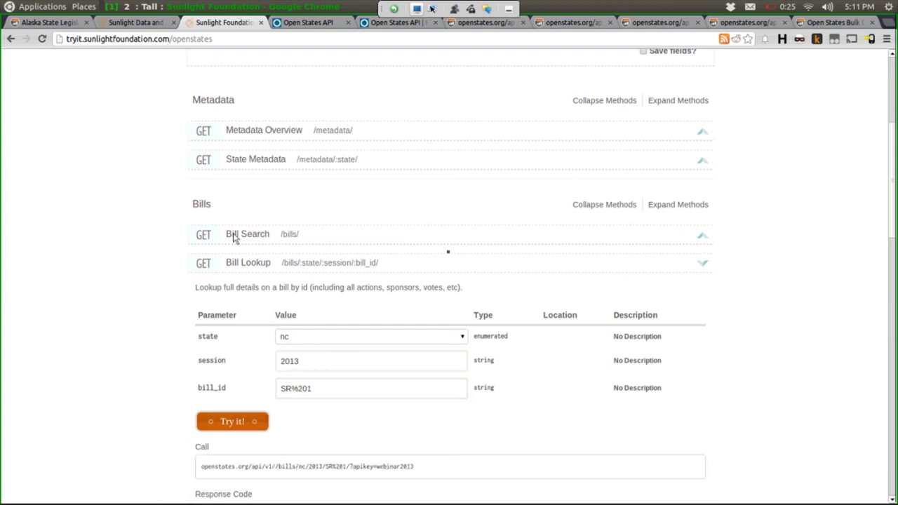
Read through the SR 1 response and select the bill's source URL.
scroll(235, 239, "down", 10)
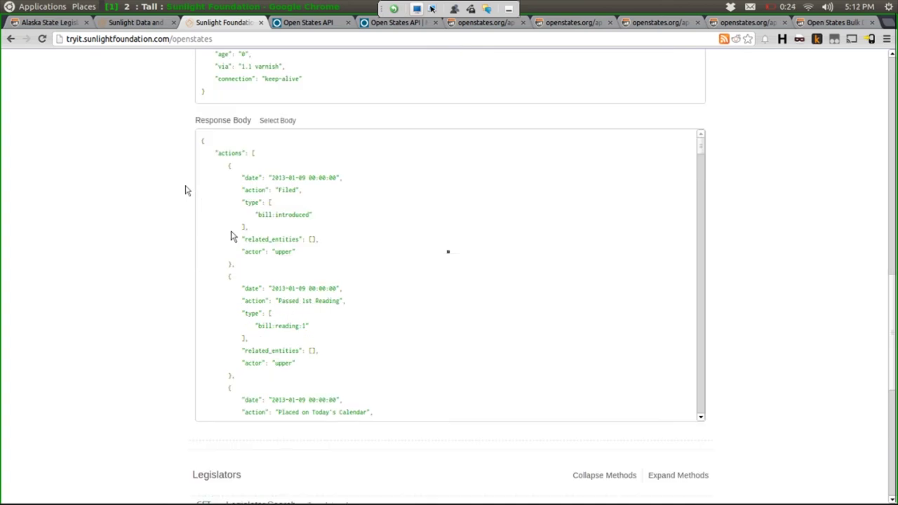
scroll(232, 237, "down", 2)
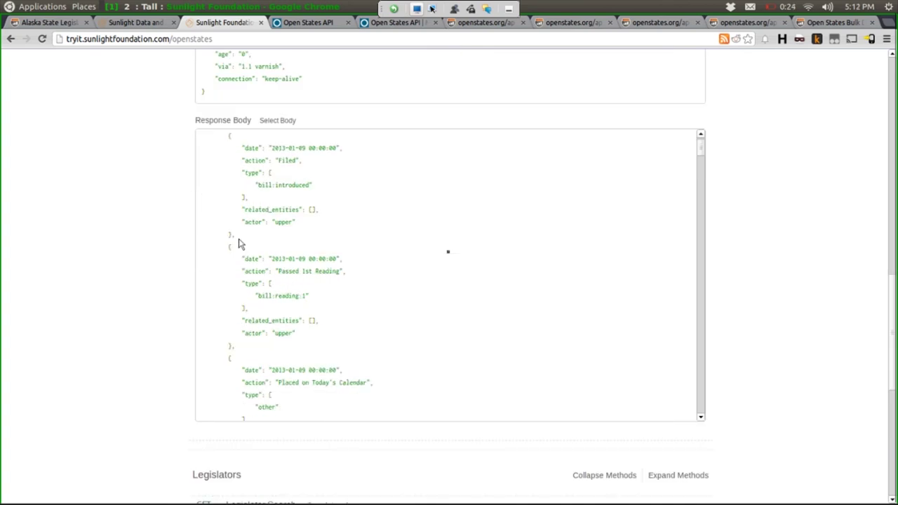
scroll(234, 238, "up", 2)
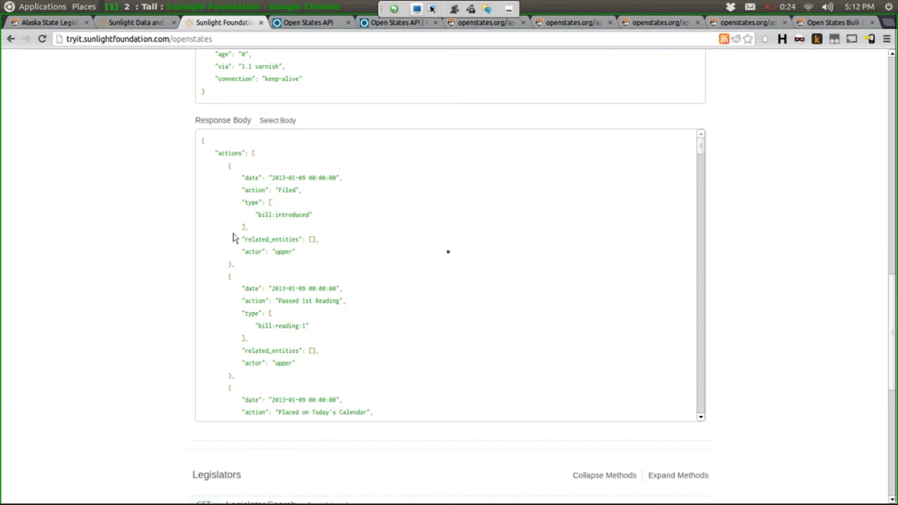
scroll(235, 239, "down", 5)
scroll(249, 254, "down", 4)
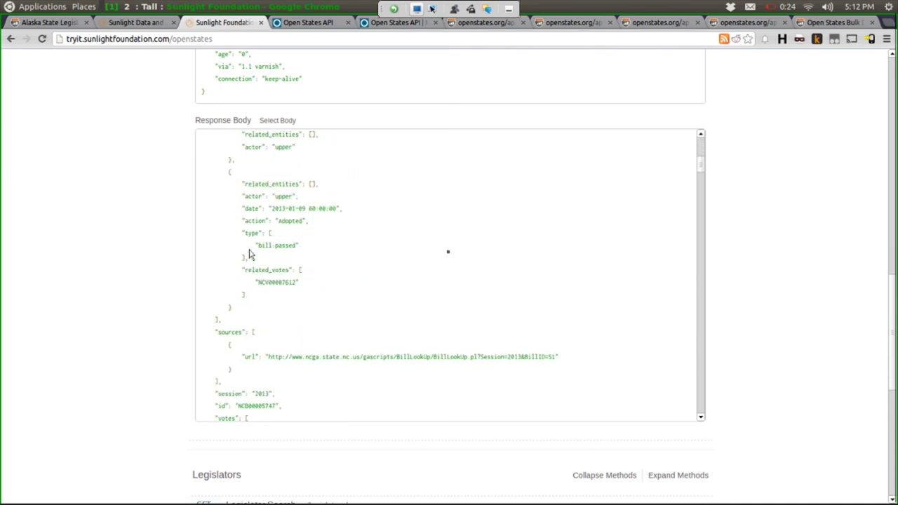
scroll(249, 254, "up", 10)
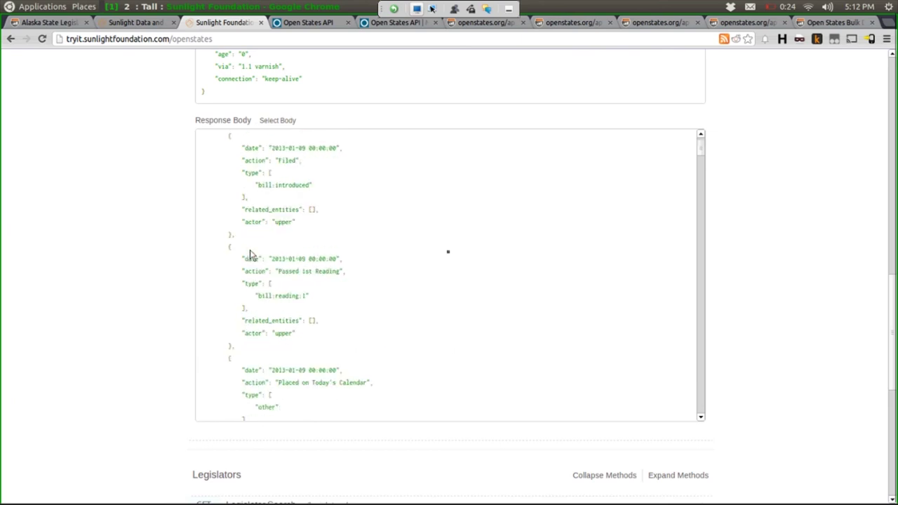
scroll(250, 254, "down", 9)
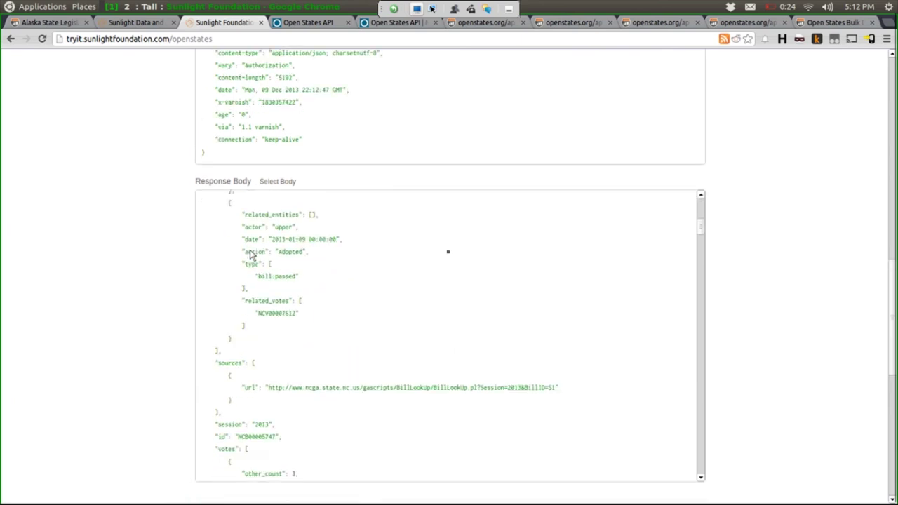
scroll(251, 255, "down", 3)
scroll(251, 255, "down", 2)
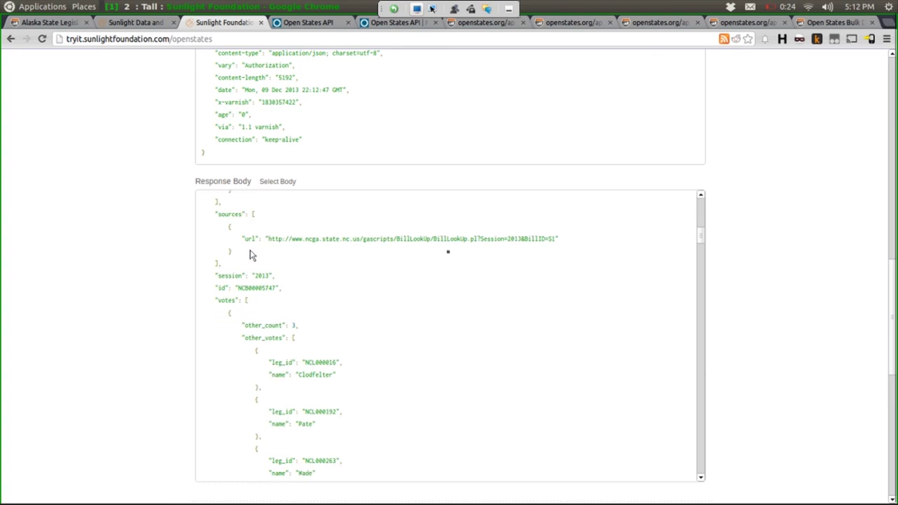
left_click_drag(268, 239, 556, 239)
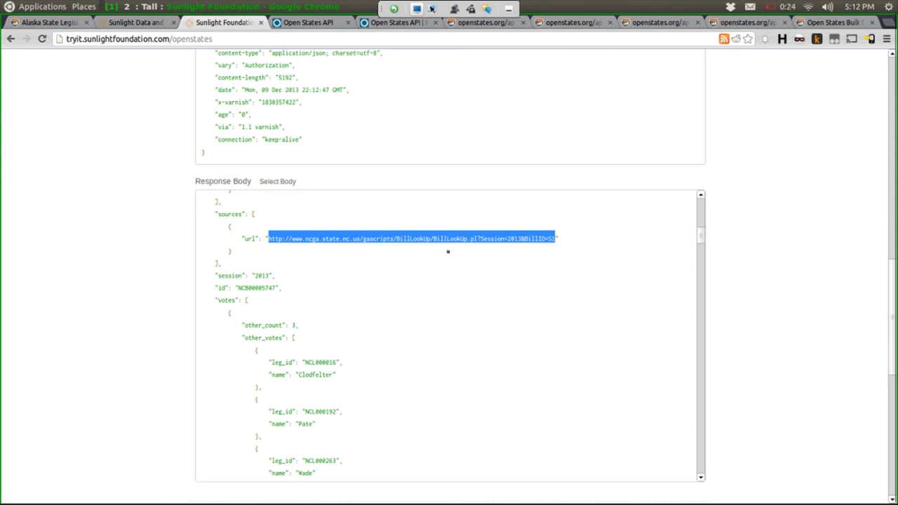
left_click(291, 295)
Select vote leg_id NCL000263 and the third other-vote legislator's name.
scroll(291, 295, "down", 3)
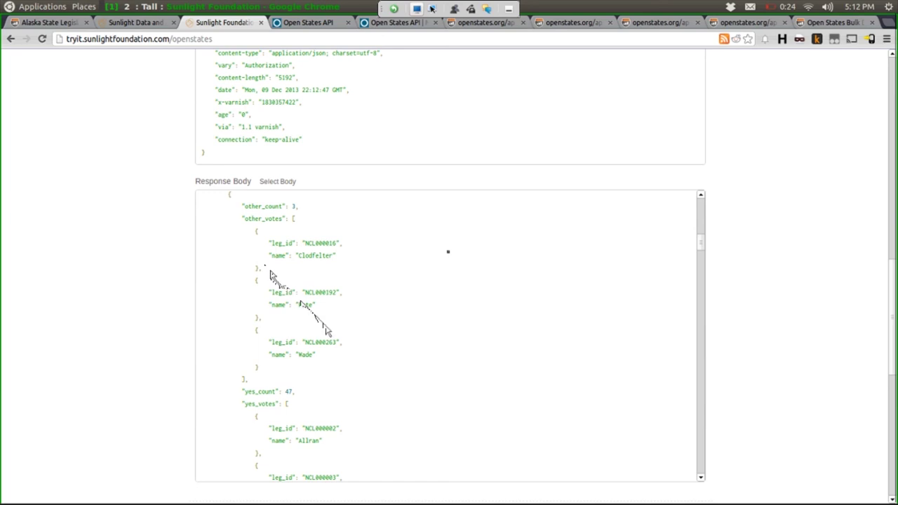
scroll(311, 315, "down", 2)
double_click(320, 282)
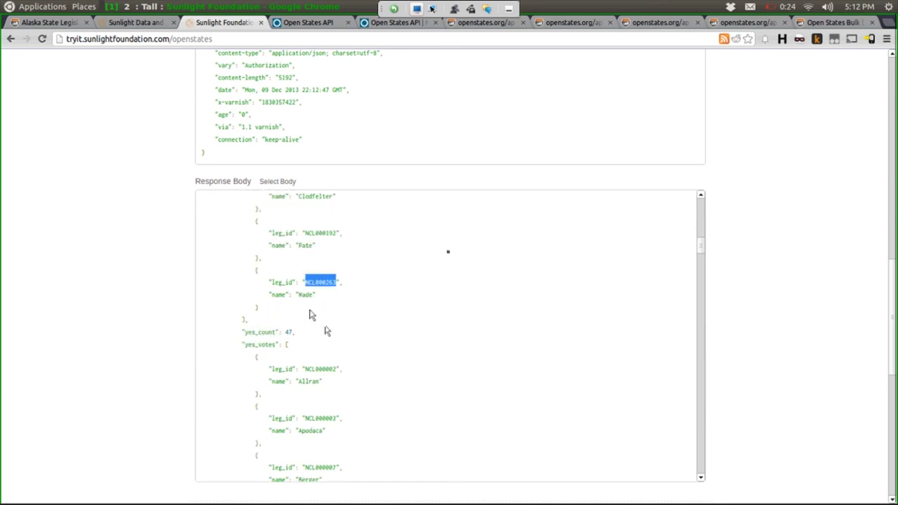
left_click(290, 295)
double_click(305, 295)
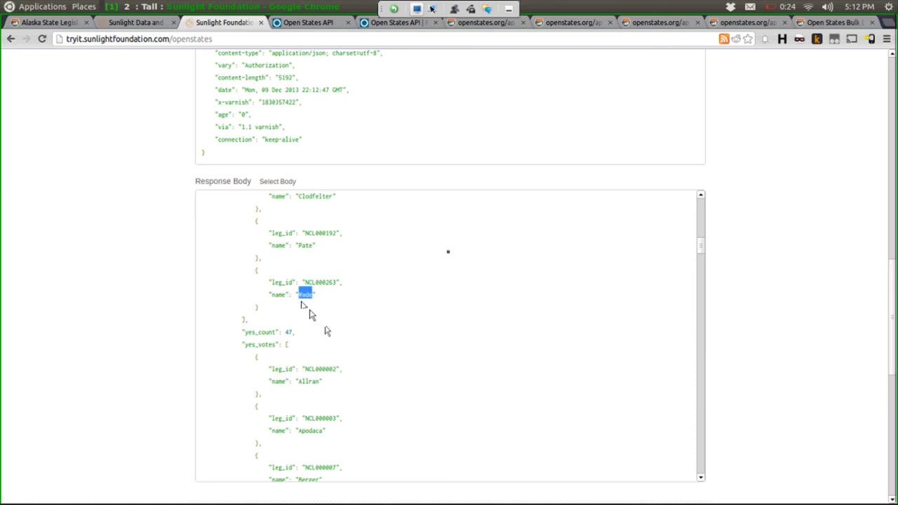
double_click(320, 282)
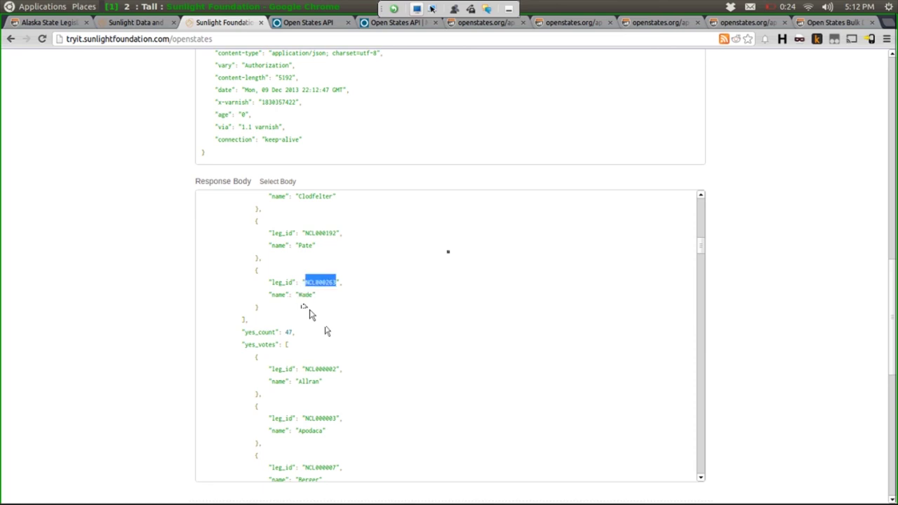
Select the first sponsor's name and leg_ids NCL000003 and NCL000012, then switch to the API docs.
scroll(309, 314, "down", 10)
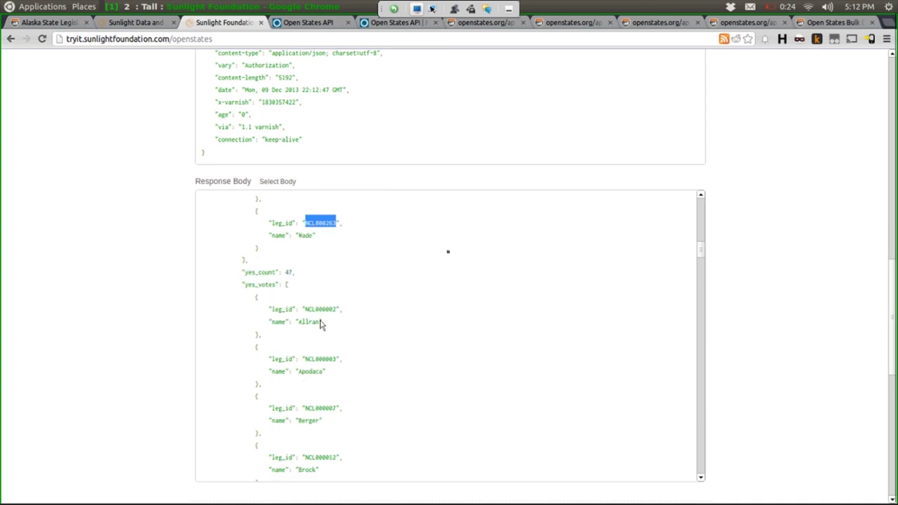
scroll(277, 283, "down", 10)
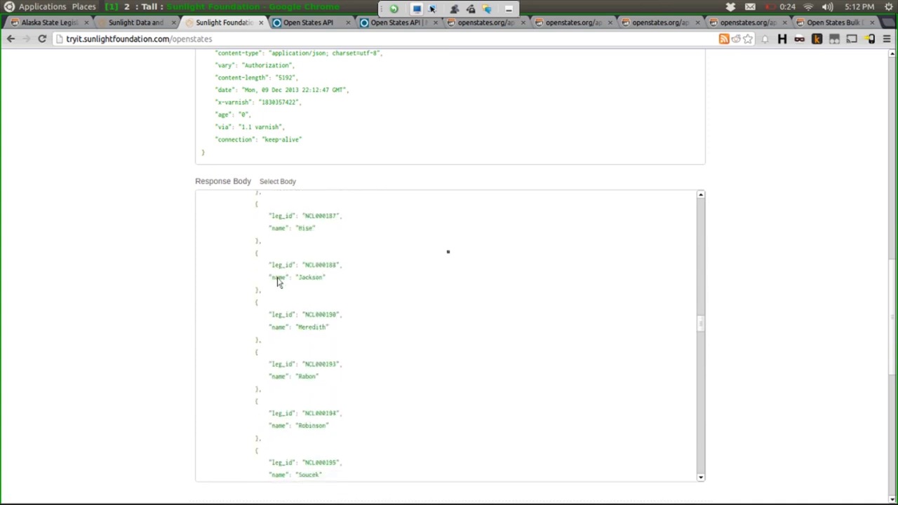
scroll(277, 283, "down", 5)
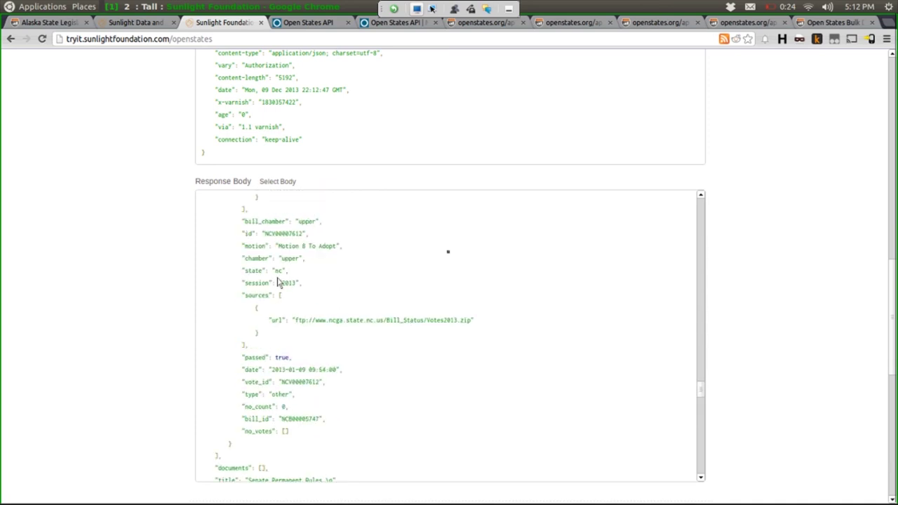
scroll(277, 283, "down", 10)
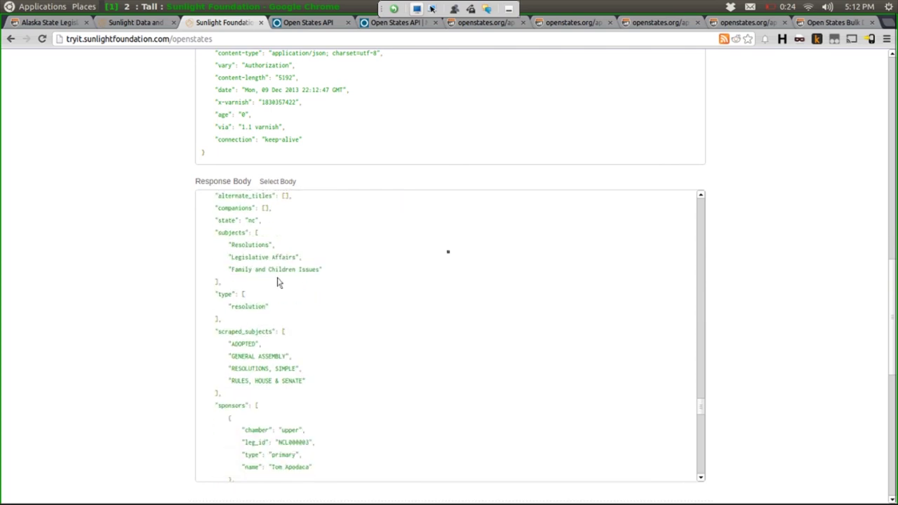
scroll(277, 283, "down", 2)
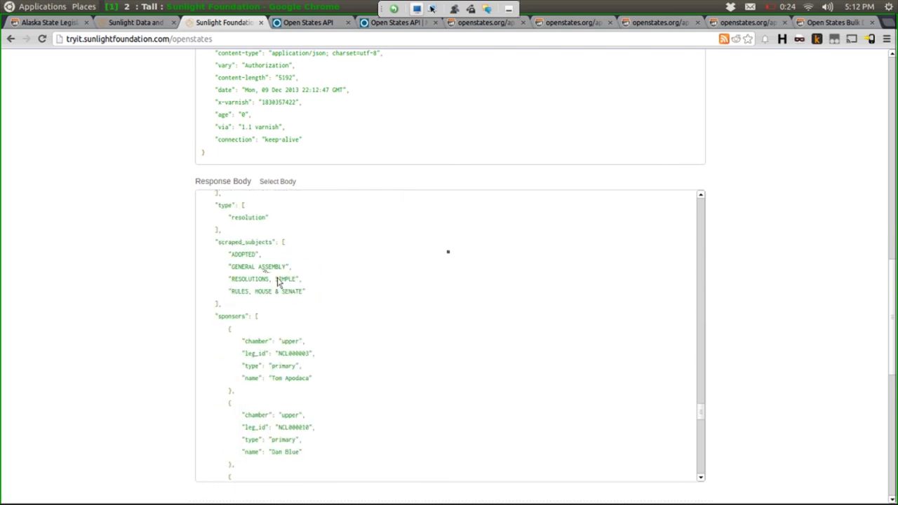
scroll(238, 243, "down", 4)
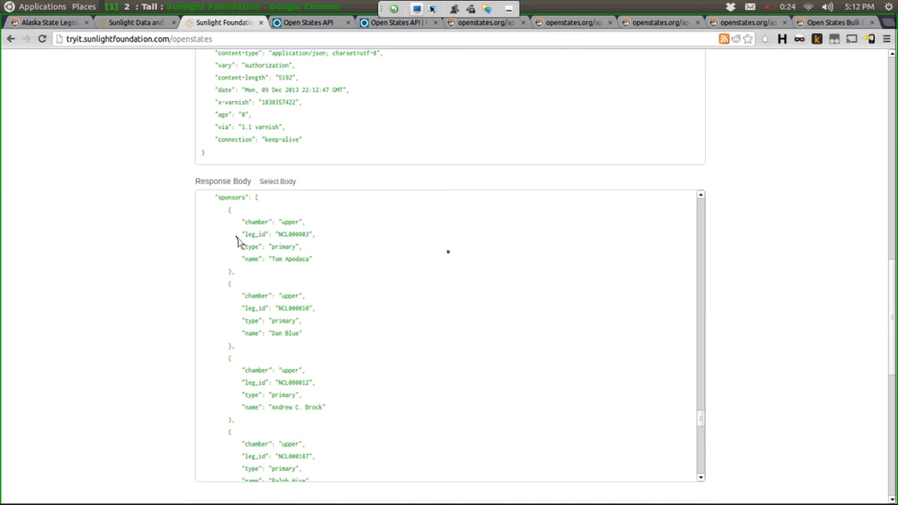
left_click_drag(271, 259, 310, 259)
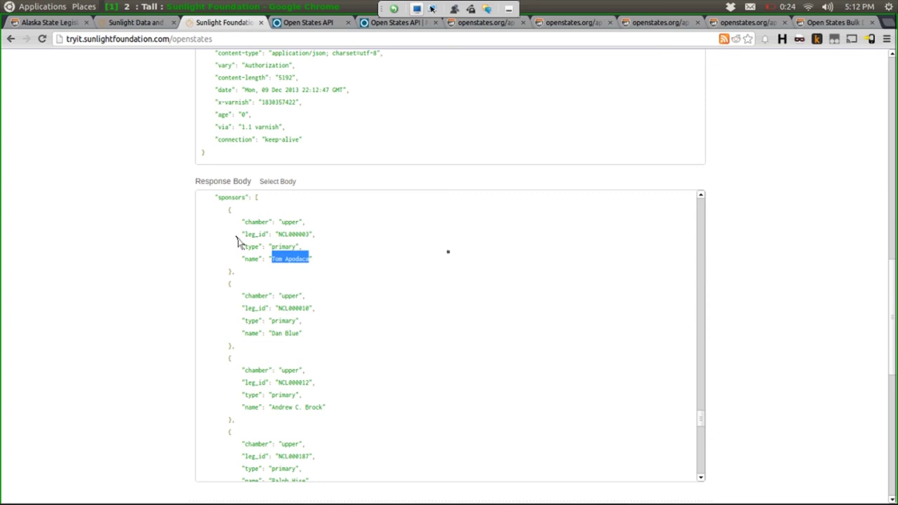
left_click(237, 242)
double_click(294, 234)
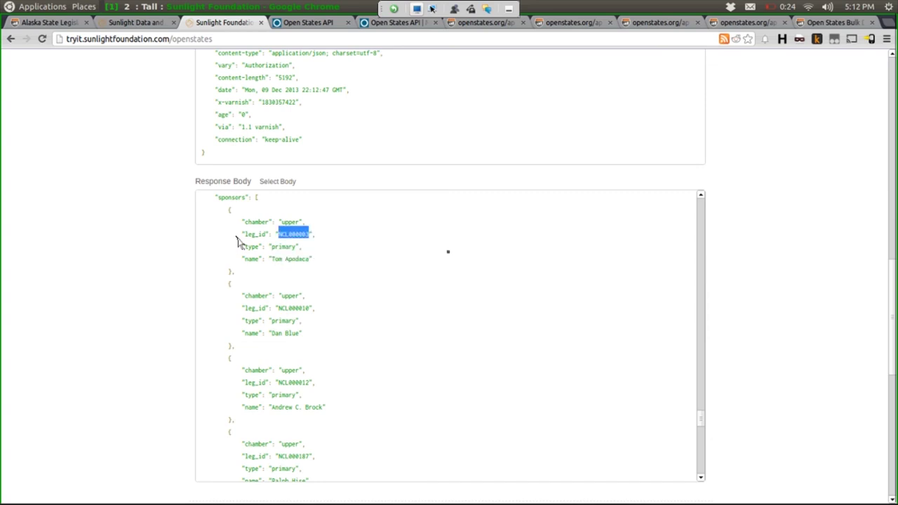
scroll(302, 306, "down", 4)
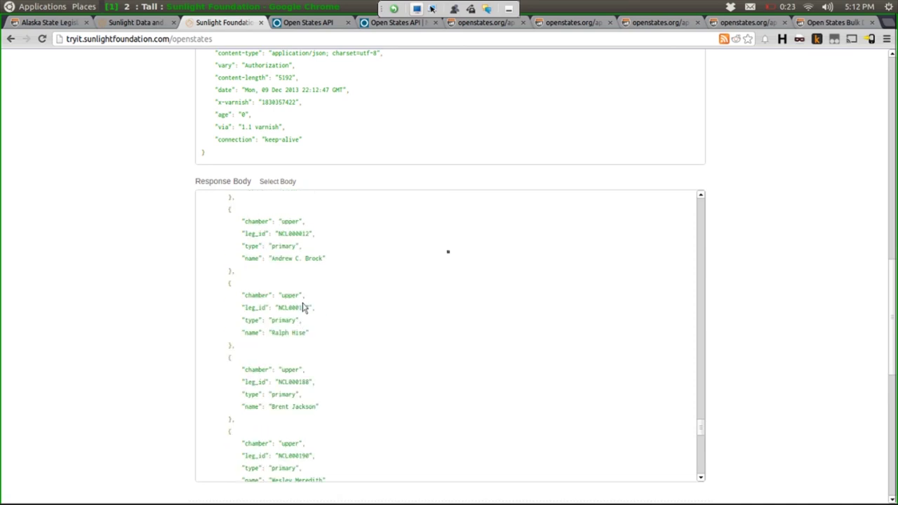
double_click(293, 234)
scroll(337, 341, "down", 1)
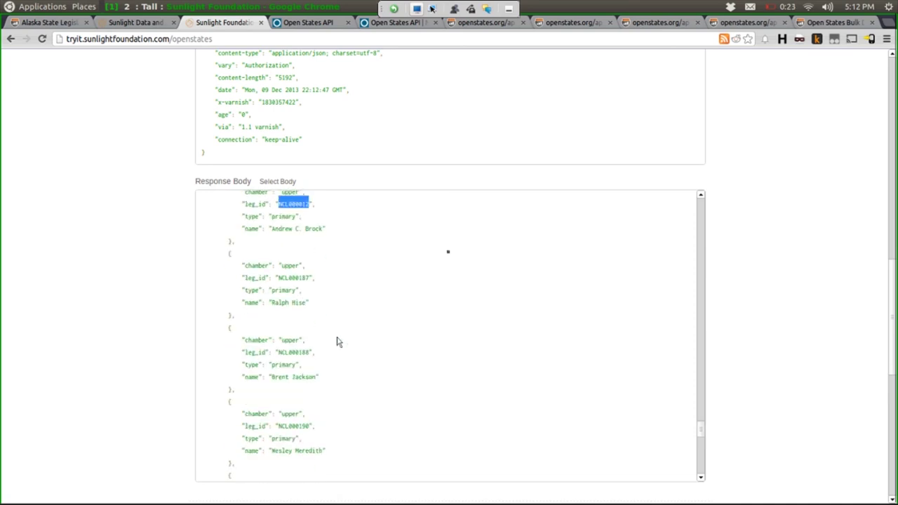
scroll(337, 342, "down", 10)
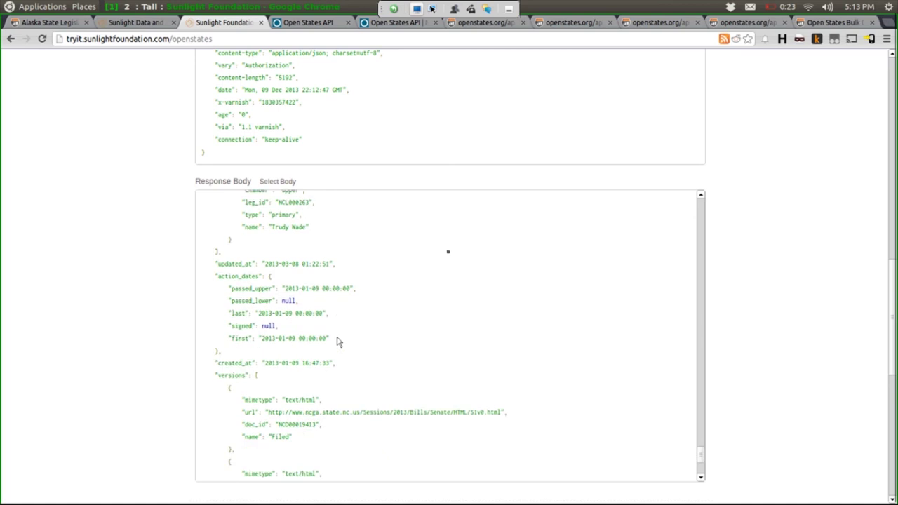
scroll(337, 342, "down", 1)
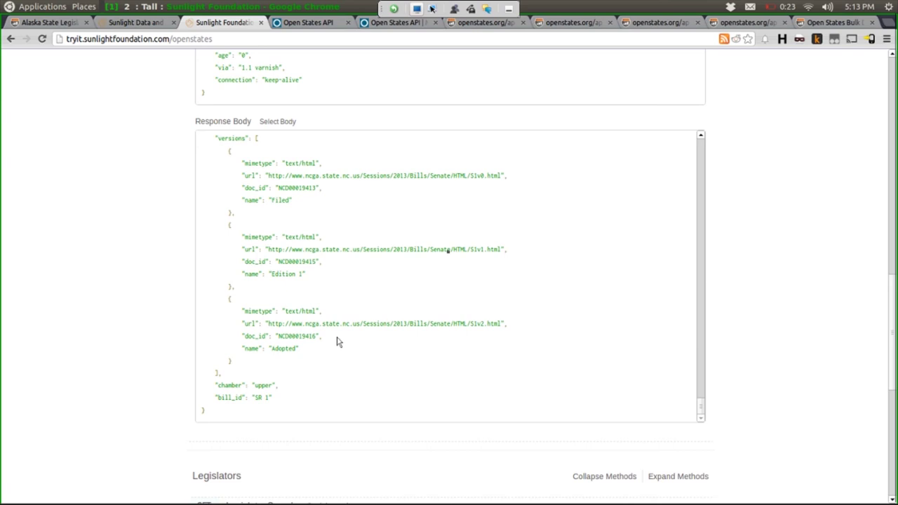
key("ctrl+Tab")
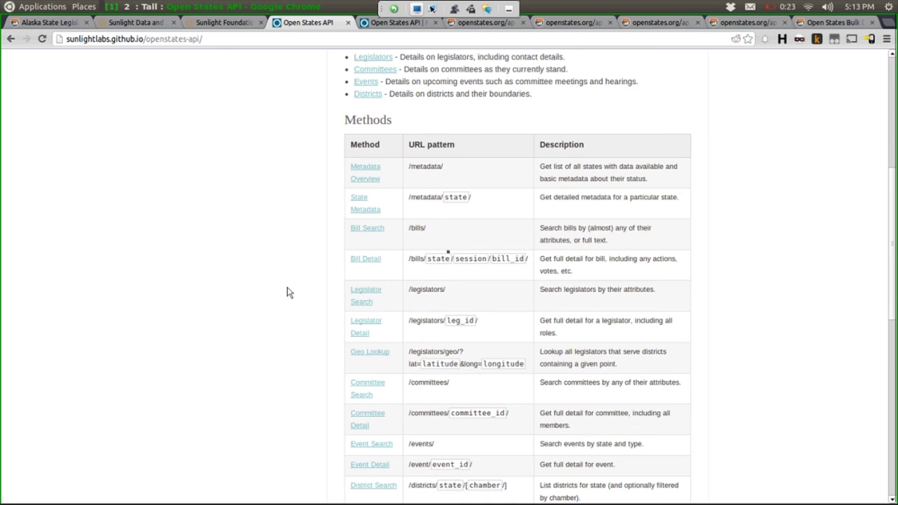
Cycle through the bill search, DC legislators and geo lookup (35.79, -78.78) JSON tabs, briefly checking Bulk Downloads.
left_click(572, 23)
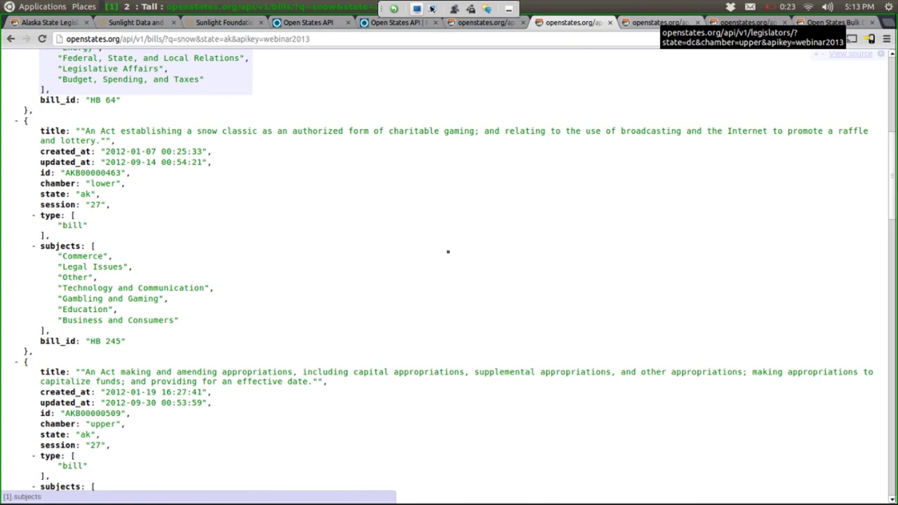
left_click(660, 22)
left_click(746, 22)
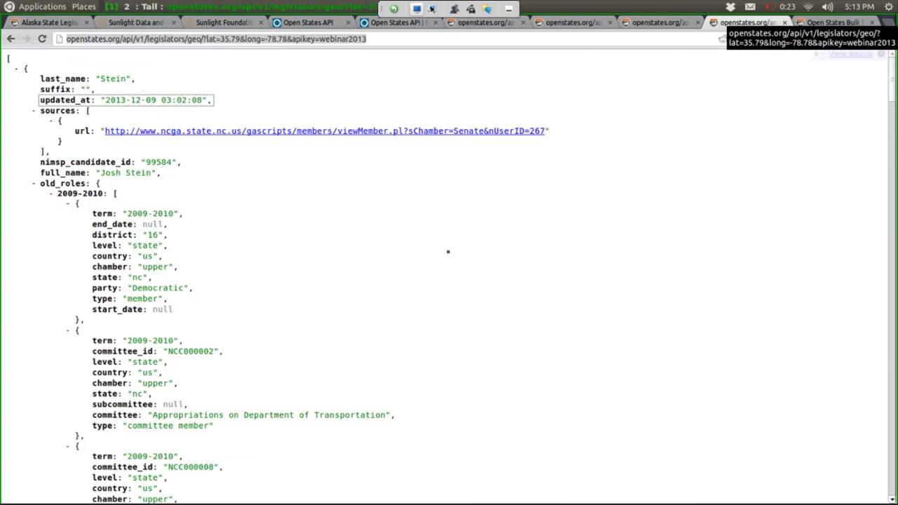
key("ctrl+Tab")
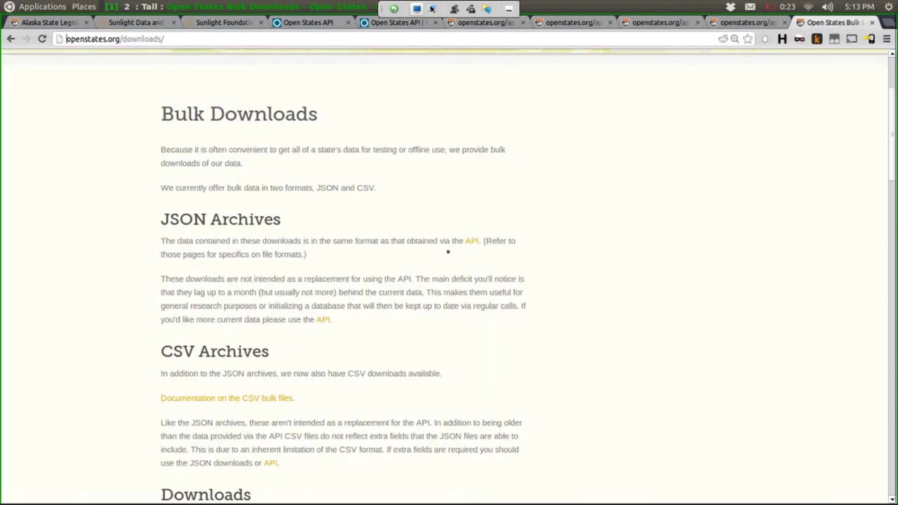
key("ctrl+shift+Tab")
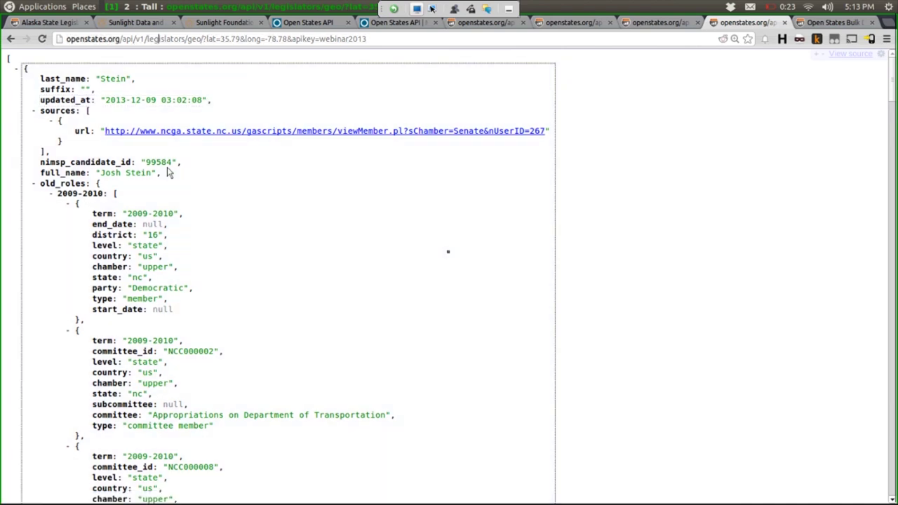
key("Right")
key("Right")
key("Right")
key("Right")
key("Right")
key("Right")
key("Right")
key("Right")
key("Right")
key("Right")
key("Right")
key("ctrl+Right")
key("ctrl+Right")
key("ctrl+Right")
key("ctrl+shift+Right")
key("ctrl+shift+Right")
key("ctrl+shift+Right")
key("ctrl+shift+Right")
left_click(236, 241)
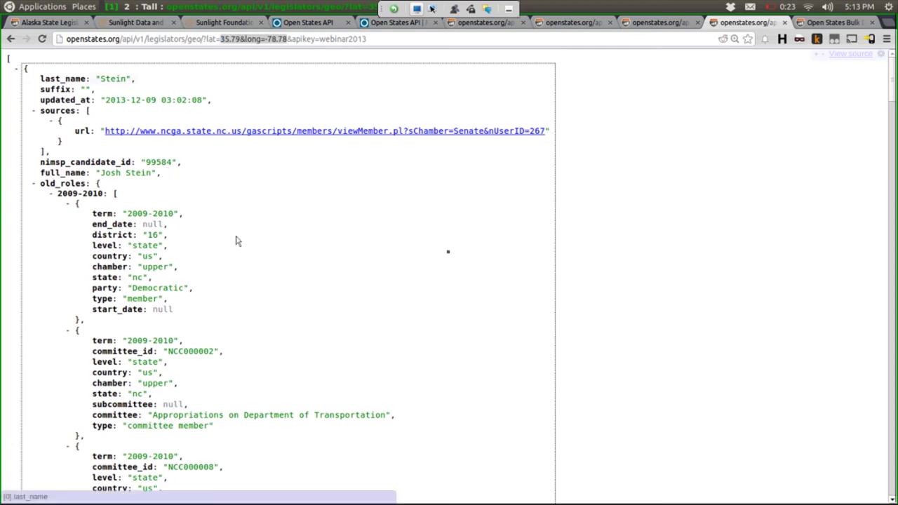
scroll(235, 241, "down", 2)
scroll(236, 241, "up", 2)
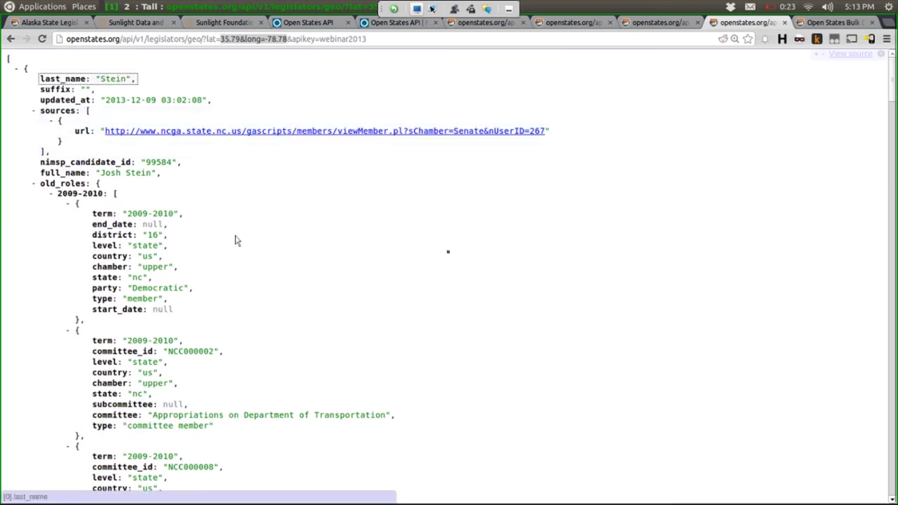
key("Left")
key("Down")
key("Left")
key("Right")
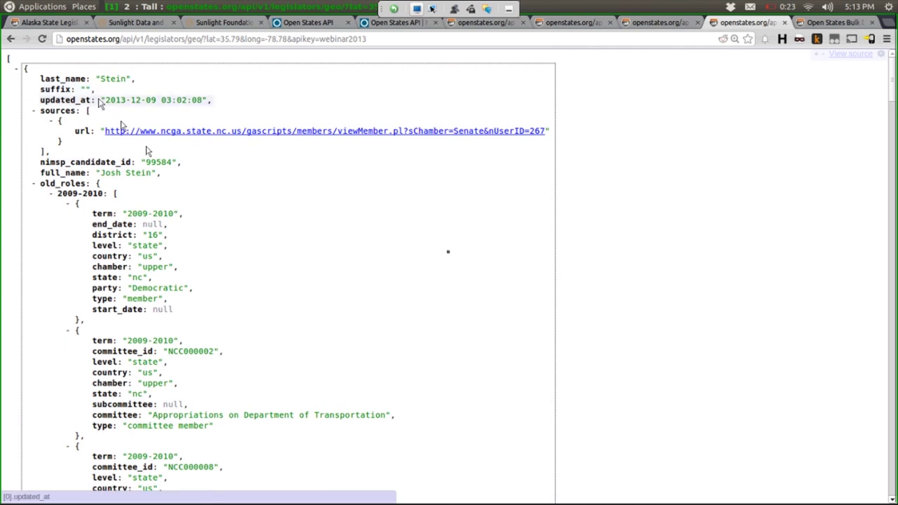
scroll(97, 100, "down", 7)
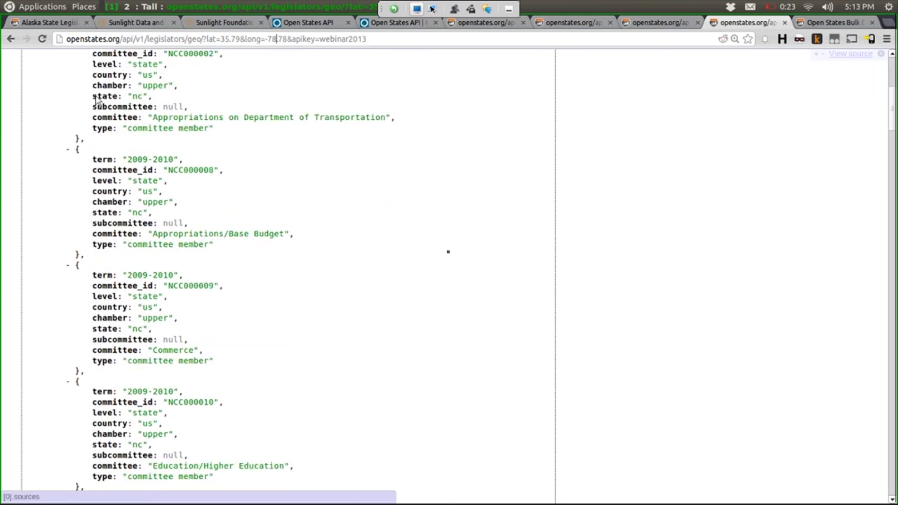
scroll(97, 100, "down", 3)
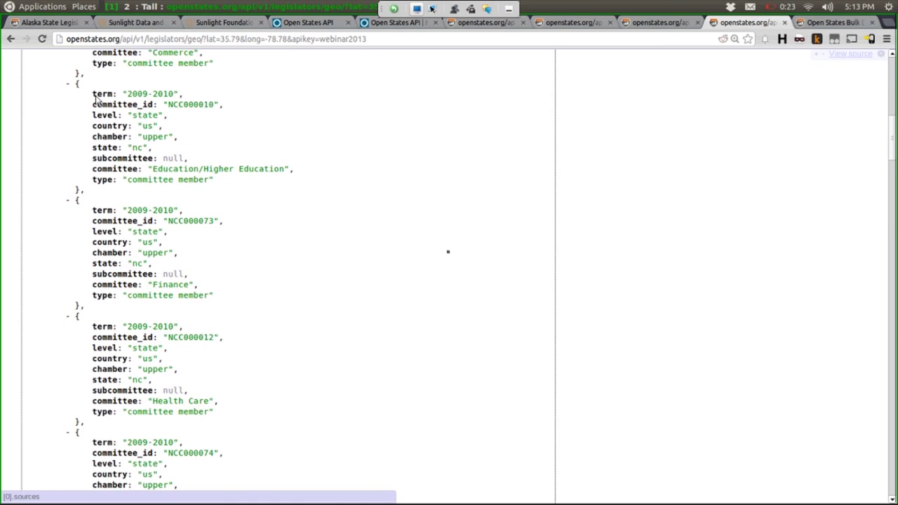
scroll(97, 100, "down", 20)
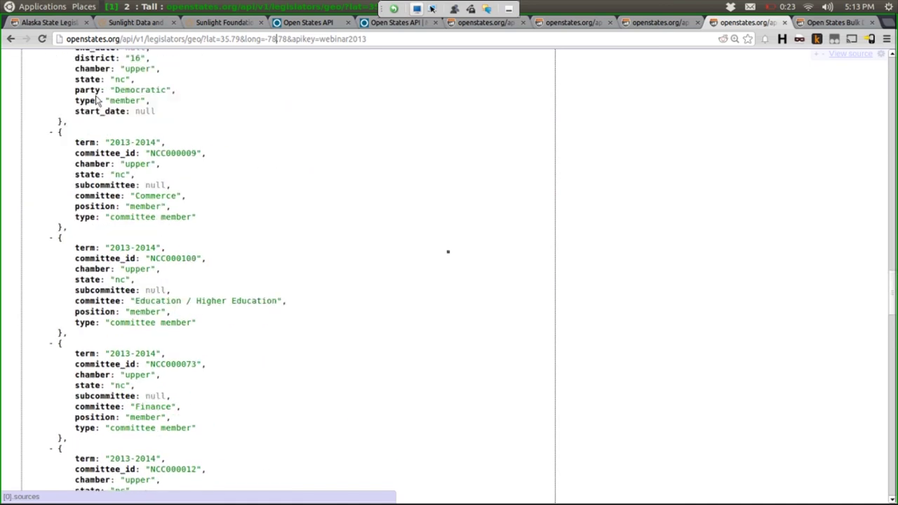
scroll(97, 100, "down", 5)
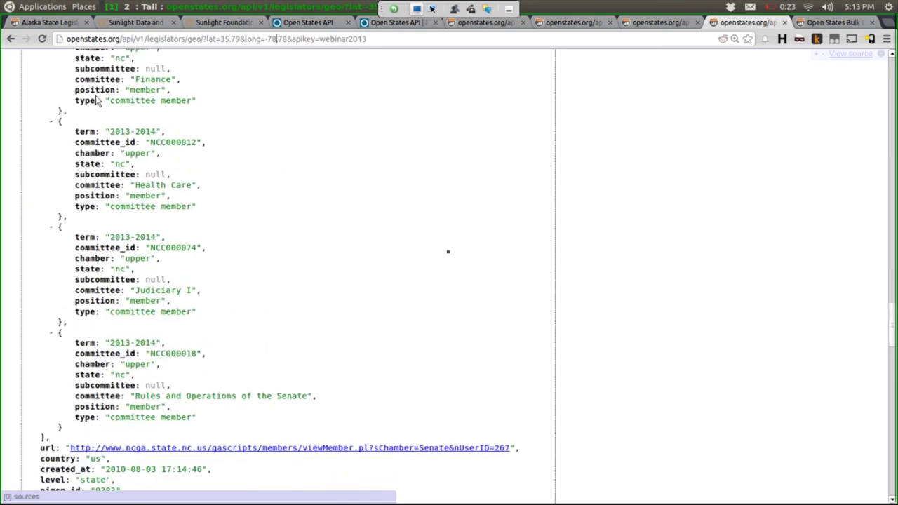
scroll(97, 101, "down", 5)
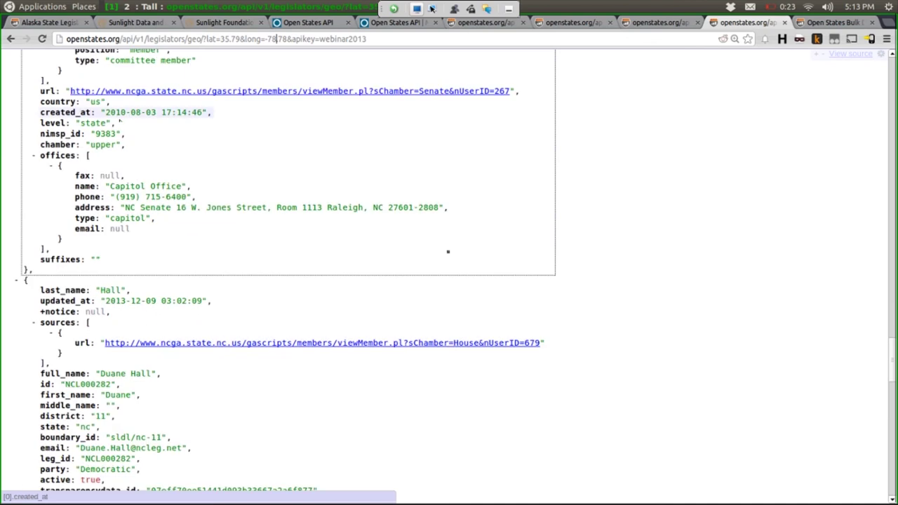
scroll(119, 121, "down", 8)
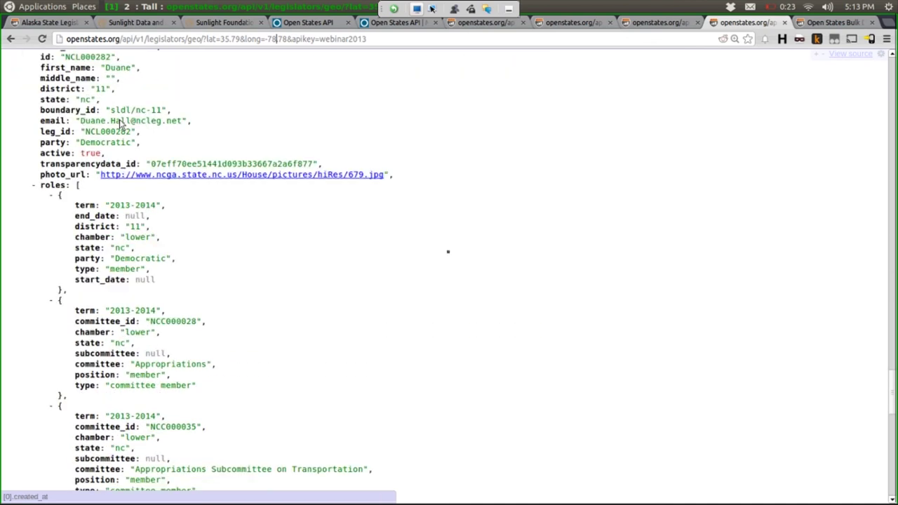
scroll(120, 124, "up", 5)
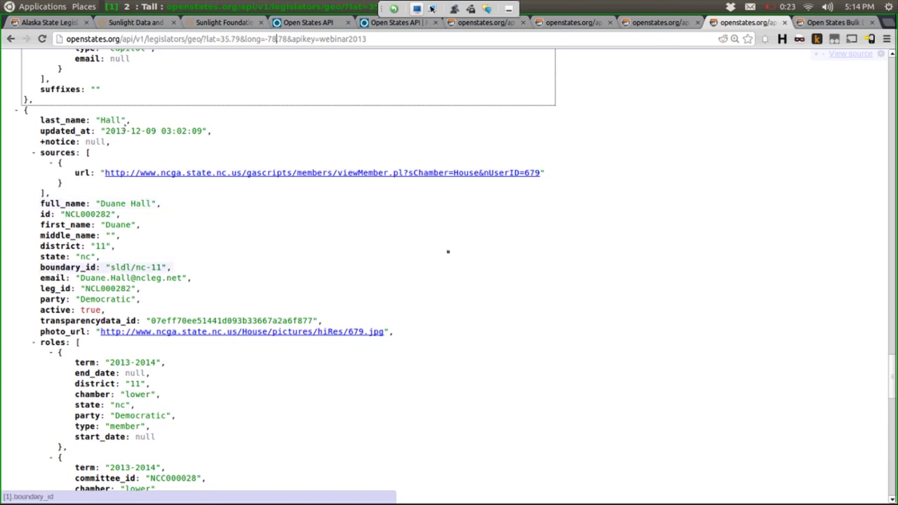
scroll(125, 127, "down", 3)
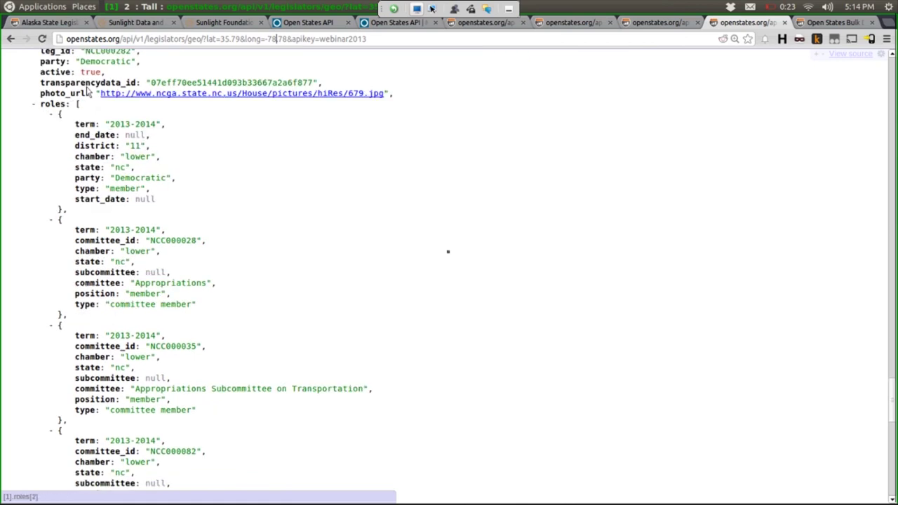
scroll(90, 94, "down", 10)
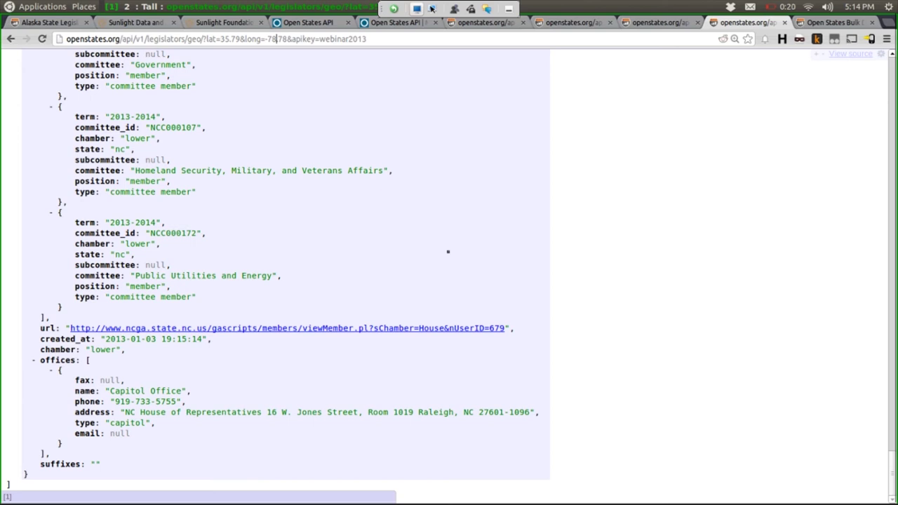
Replace 'geo' in the URL with the copied ID NCC000107 and drop the lat/long parameters.
key("Up")
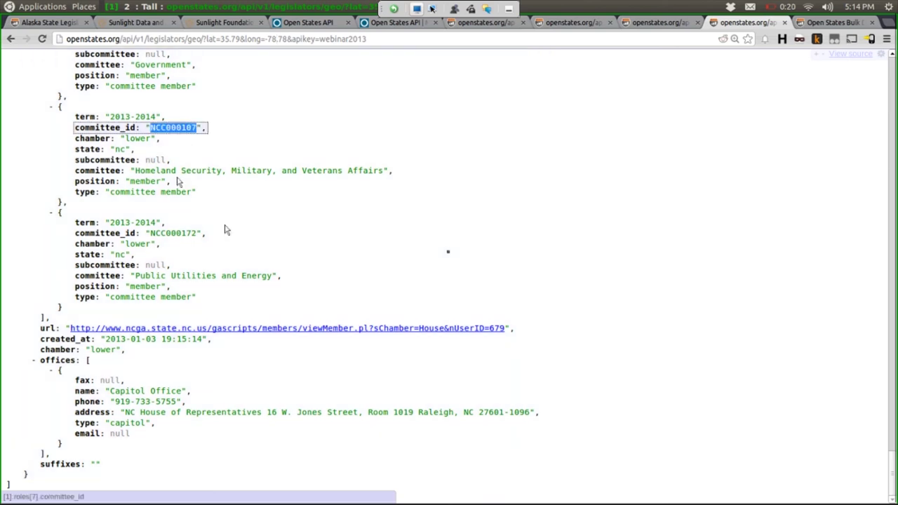
key("ctrl+c")
key("ctrl+l")
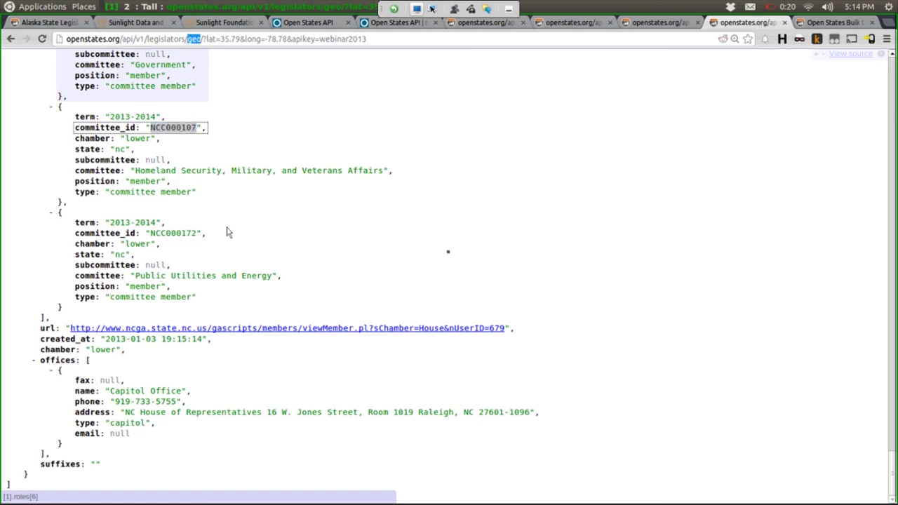
key("ctrl+v")
key("shift+Right")
key("shift+Right")
key("shift+Right")
key("shift+Right")
key("shift+Right")
key("shift+Right")
key("shift+Right")
key("shift+Right")
key("shift+Right")
key("shift+Right")
key("shift+Right")
key("shift+Right")
key("shift+Right")
key("shift+Right")
key("shift+Right")
key("shift+Right")
key("shift+Right")
key("shift+Right")
key("shift+Right")
key("shift+Right")
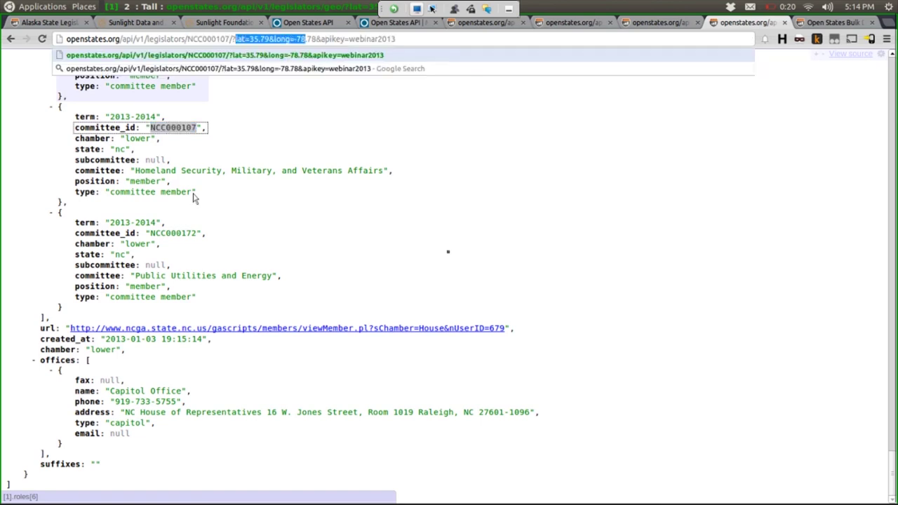
key("shift+Left")
key("shift+Left")
key("shift+Left")
key("shift+Left")
key("shift+Left")
key("shift+Left")
key("shift+Left")
key("BackSpace")
key("Return")
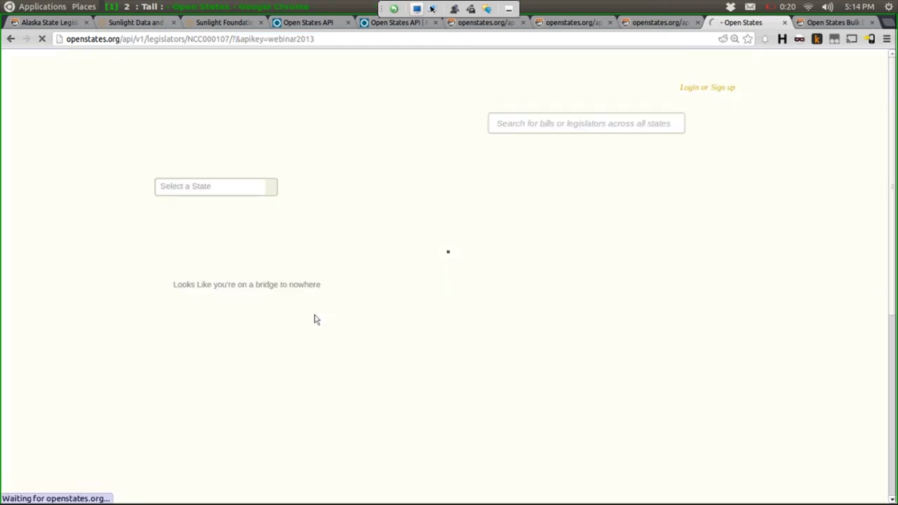
Correct the ID prefix from NCC to NCL to load legislator NCL000107.
left_click_drag(187, 39, 203, 39)
left_click(203, 39)
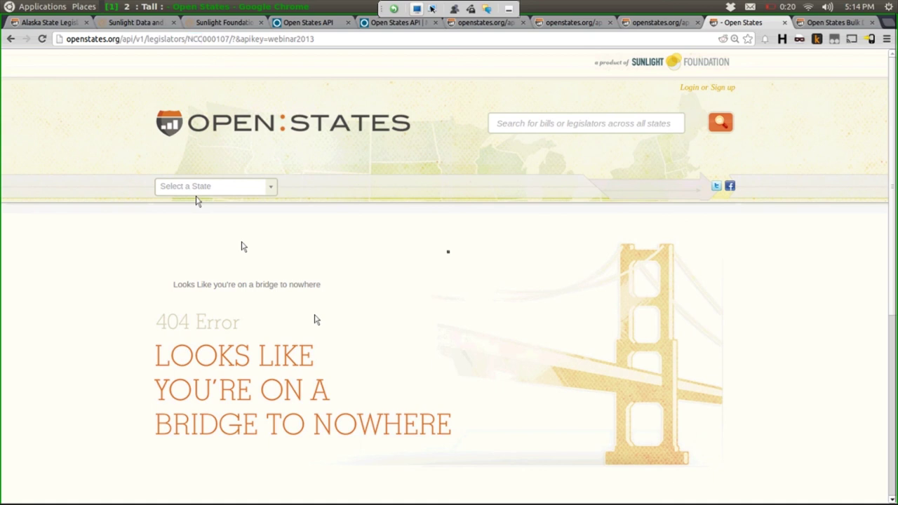
key("BackSpace")
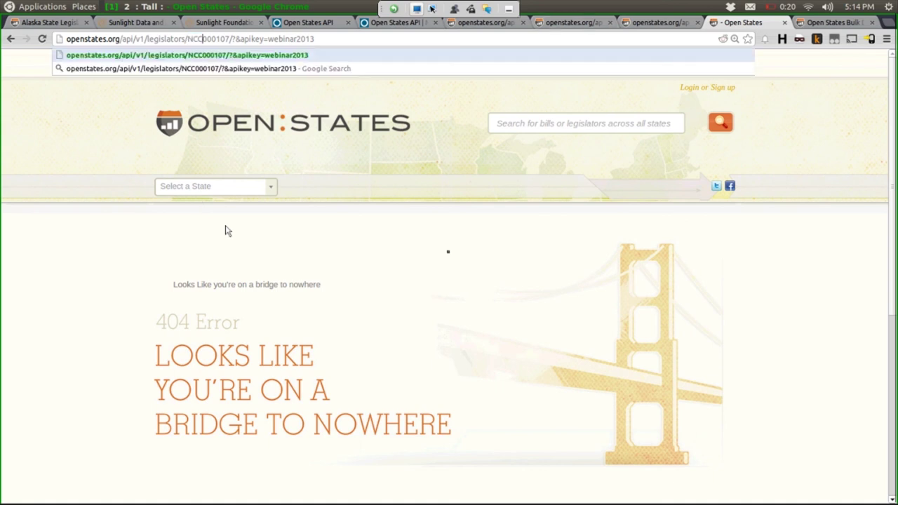
type("L")
key("Return")
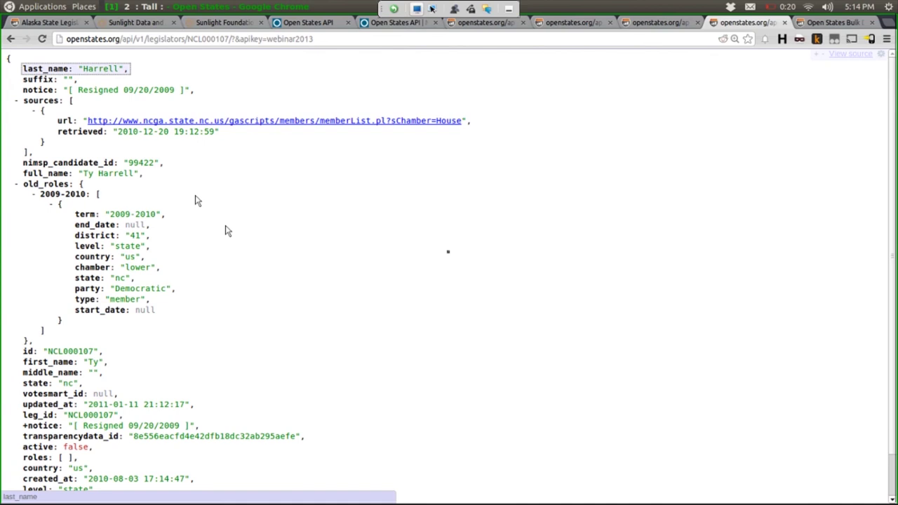
scroll(197, 201, "down", 2)
scroll(197, 201, "up", 1)
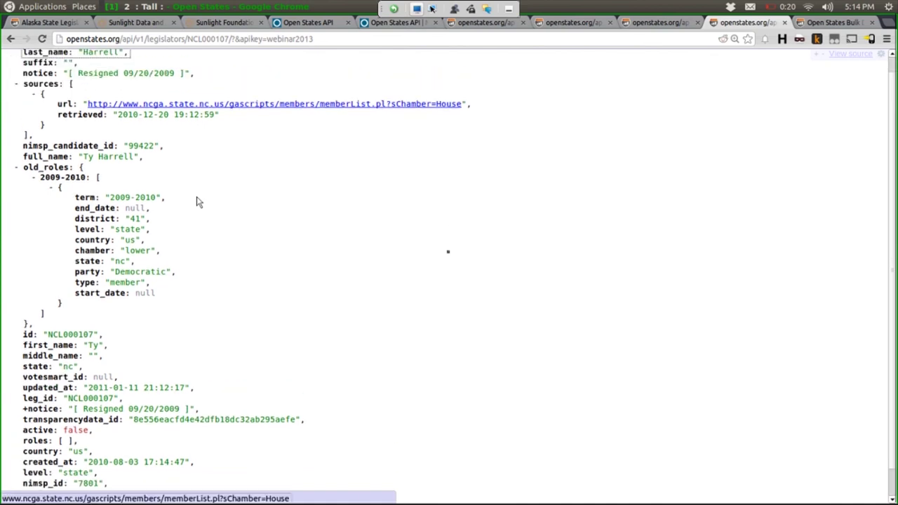
scroll(197, 202, "up", 1)
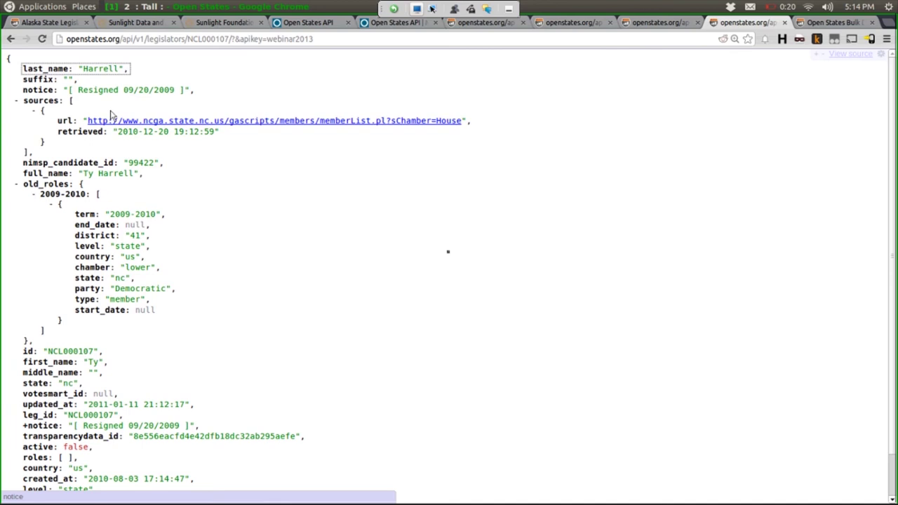
left_click_drag(174, 90, 123, 90)
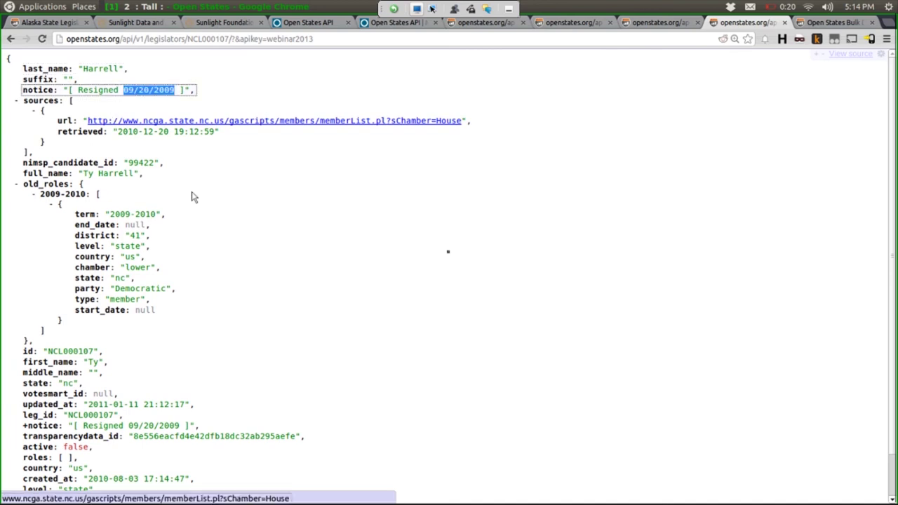
scroll(194, 197, "down", 2)
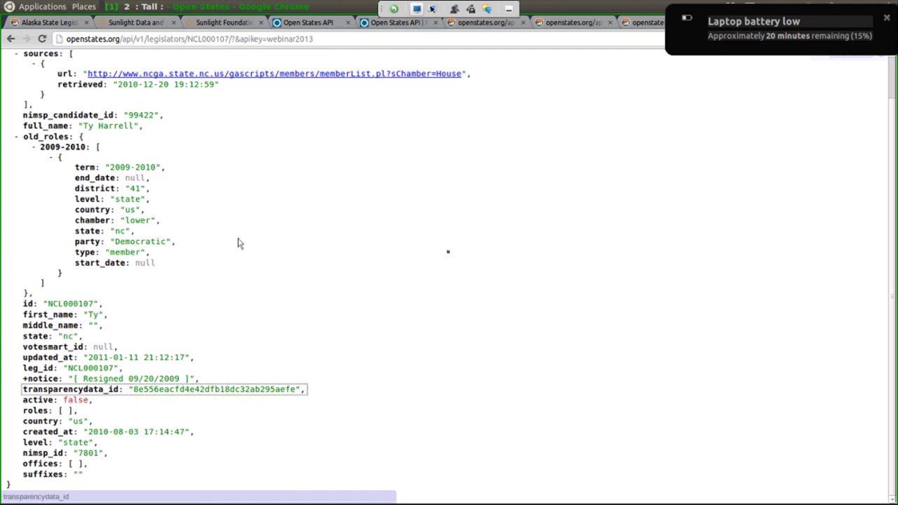
double_click(214, 389)
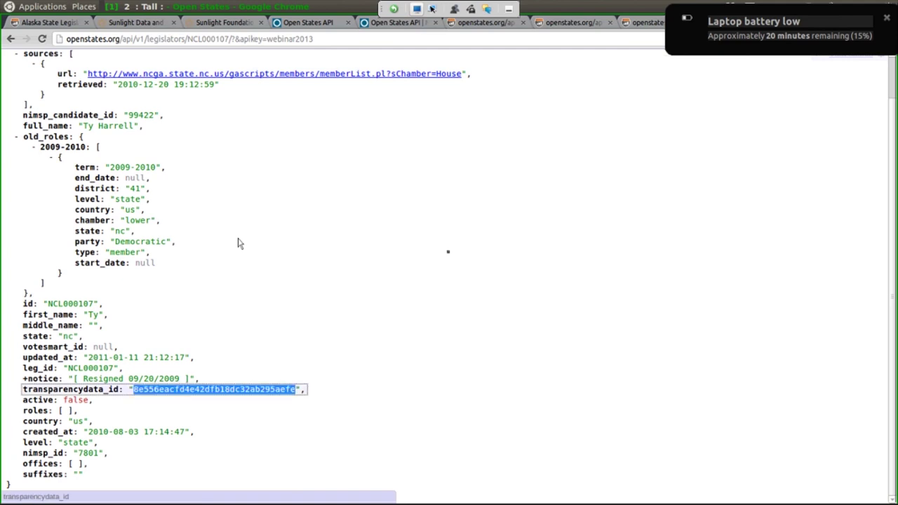
left_click(194, 199)
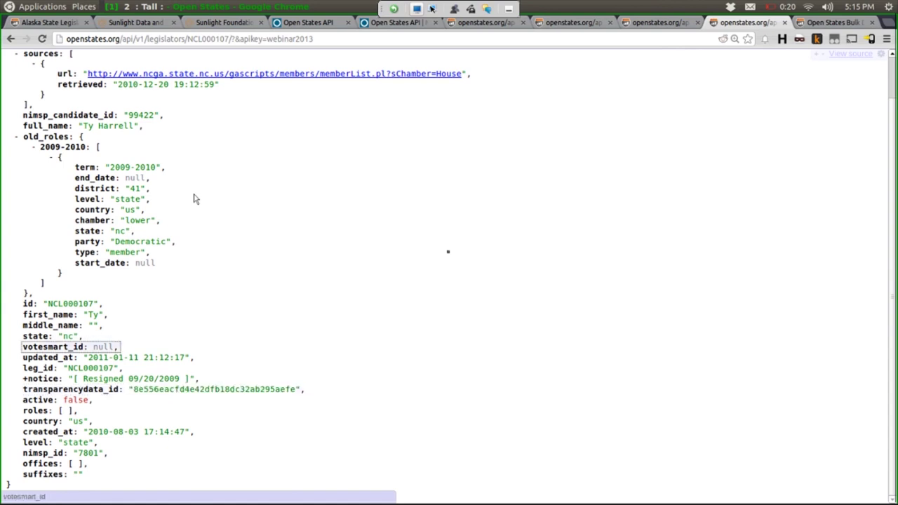
scroll(193, 197, "up", 2)
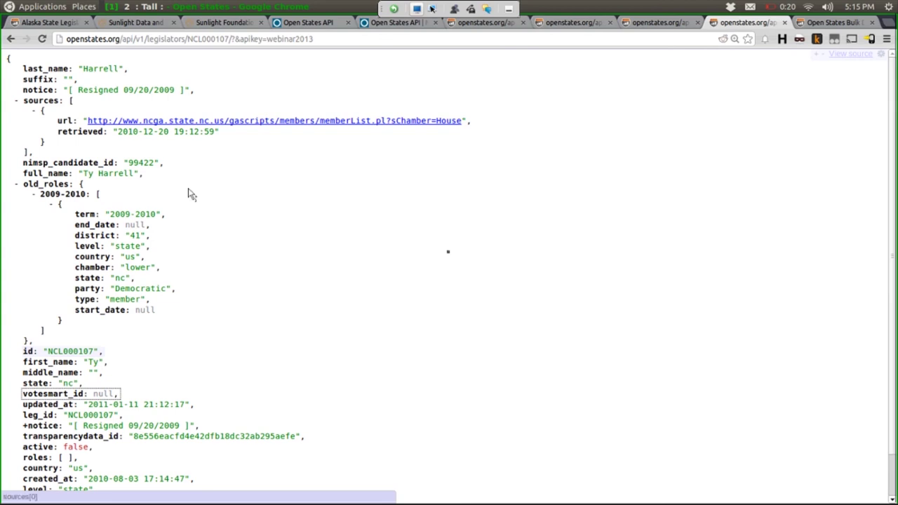
key("ctrl+3")
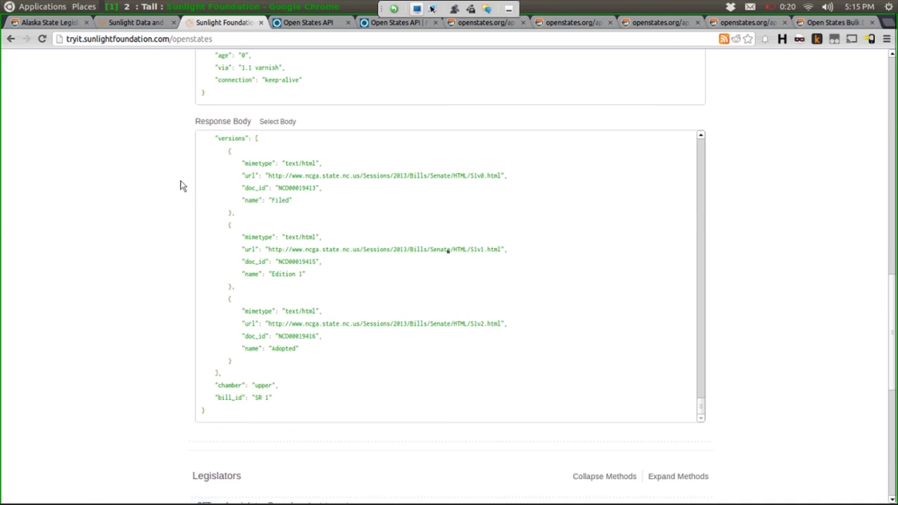
Return to the Sunlight Data and APIs tab after briefly viewing the first openstates.org tab.
key("ctrl+2")
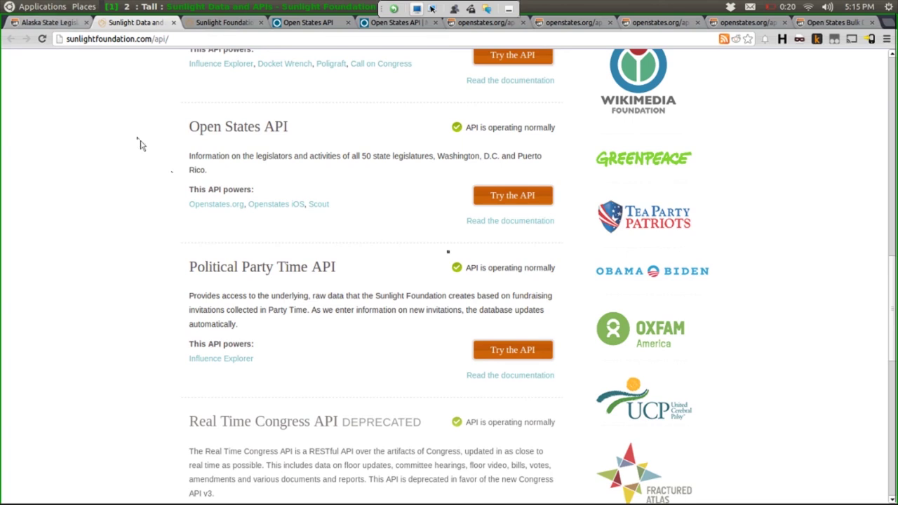
key("ctrl+1")
key("ctrl+2")
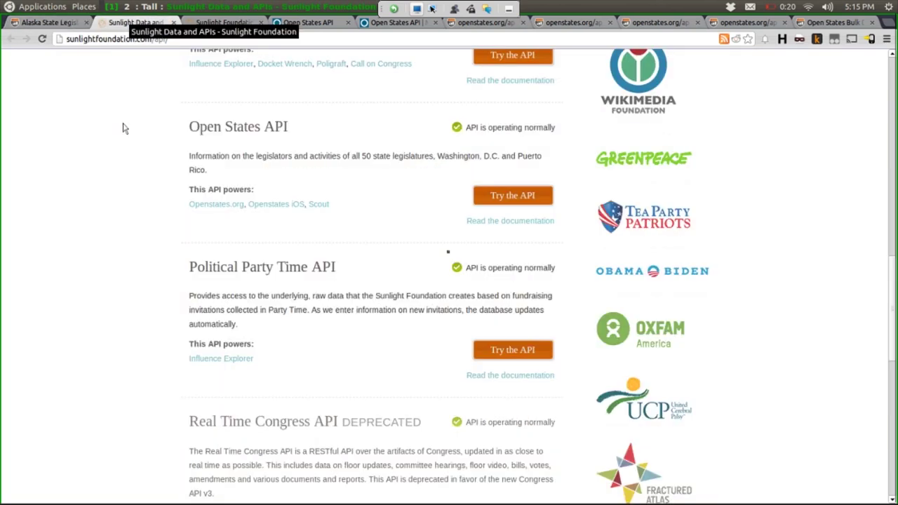